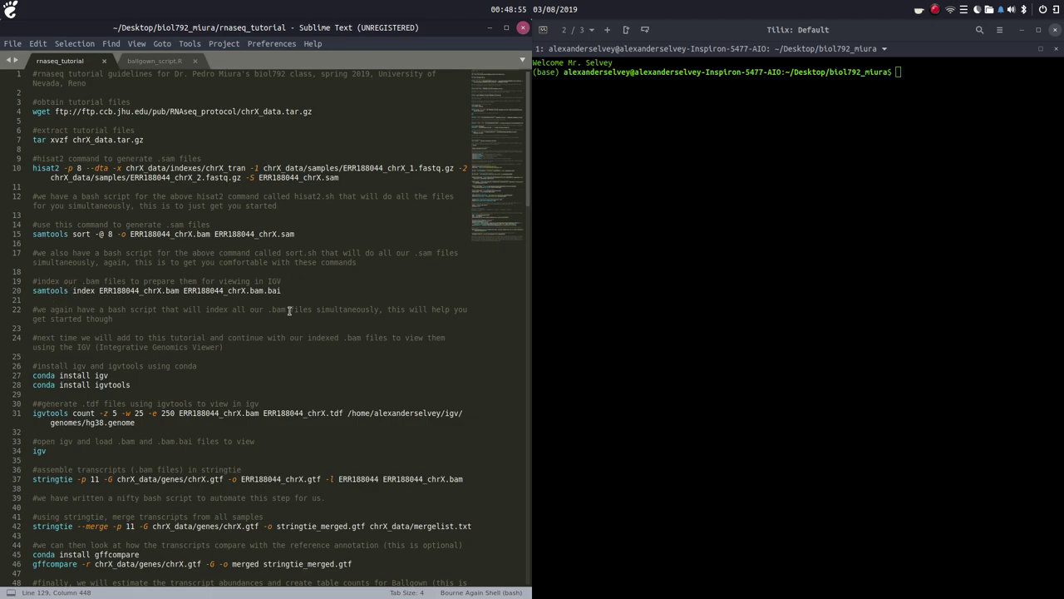
Open the XIST male/female coloured tracks PNG from the terminal, view it maximized, and close it
{"action": "scroll", "coordinate": [290, 314], "scroll_direction": "down", "scroll_amount": 1}
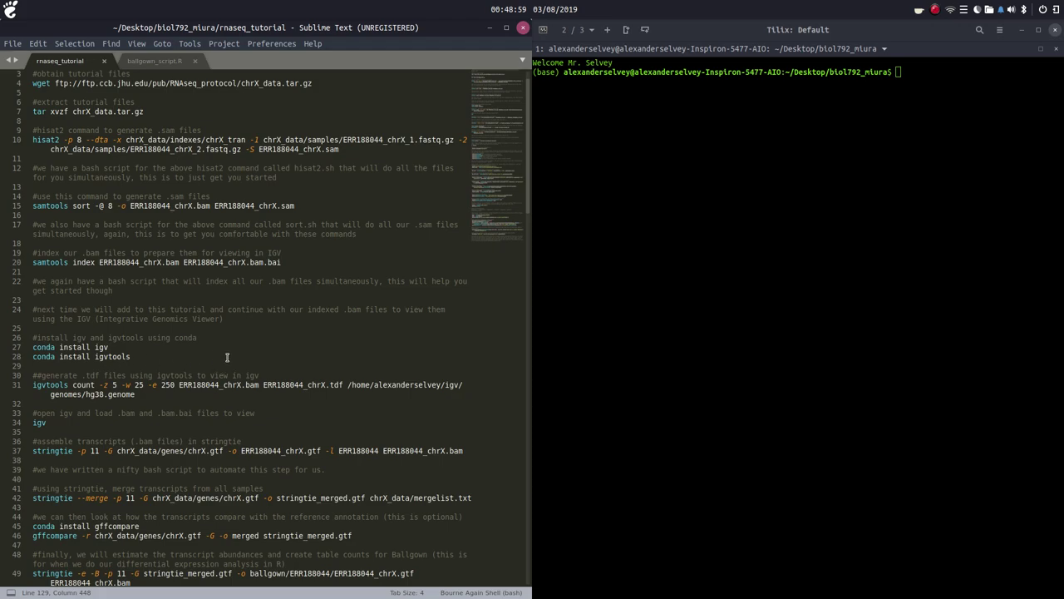
{"action": "scroll", "coordinate": [226, 357], "scroll_direction": "down", "scroll_amount": 3}
{"action": "mouse_move", "coordinate": [515, 592]}
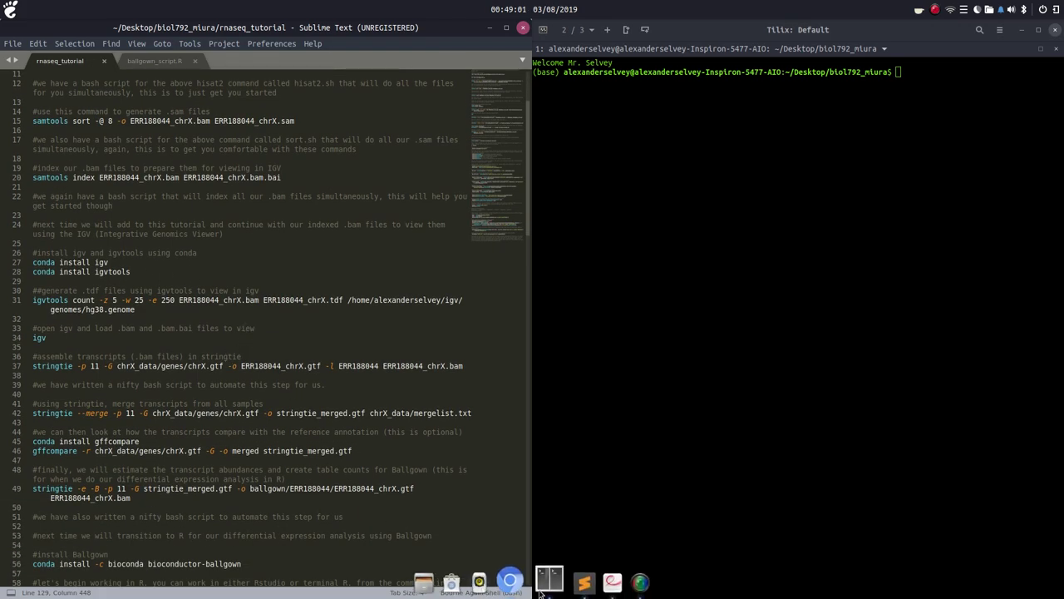
{"action": "left_click", "coordinate": [730, 288]}
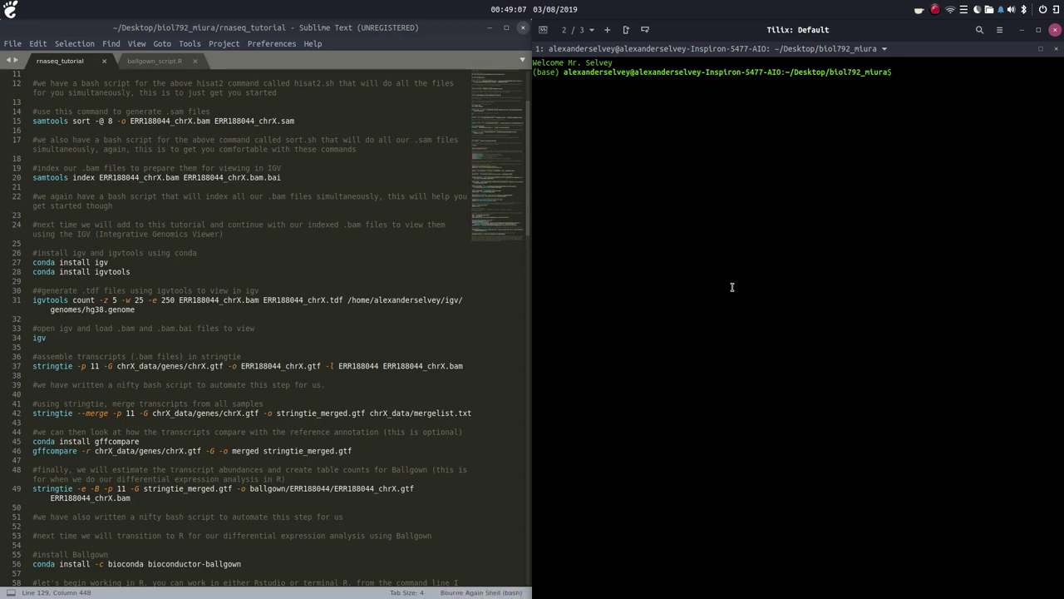
{"action": "type", "text": "open selvey"}
{"action": "key", "text": "Tab"}
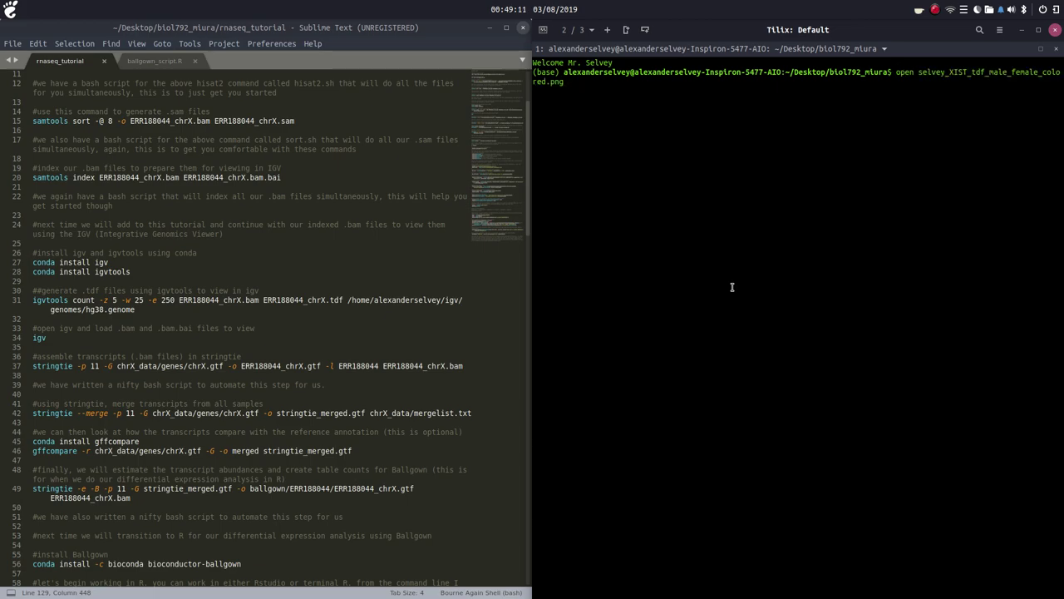
{"action": "key", "text": "Return"}
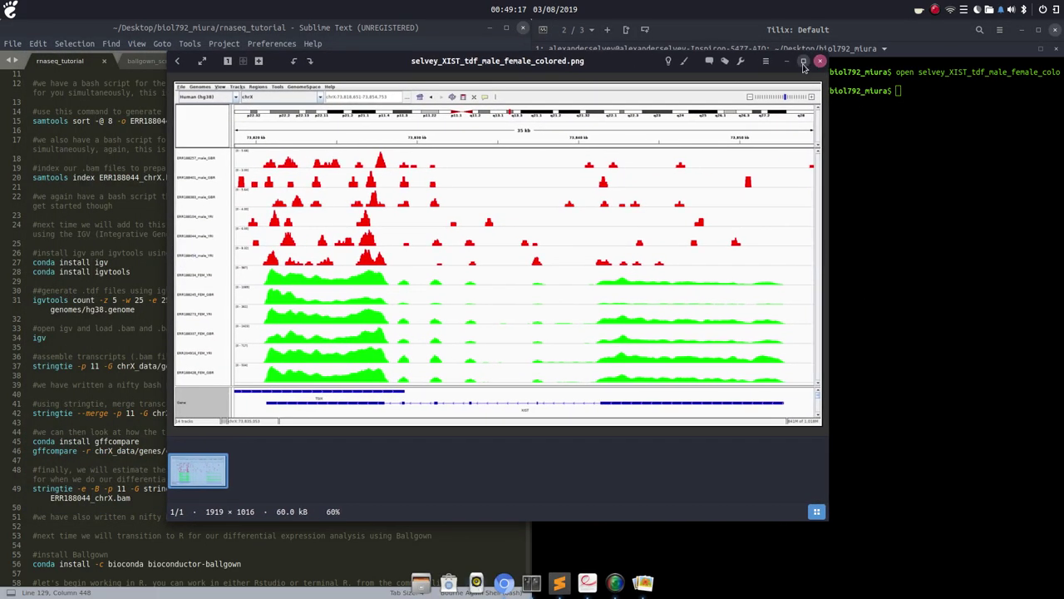
{"action": "left_click", "coordinate": [807, 69]}
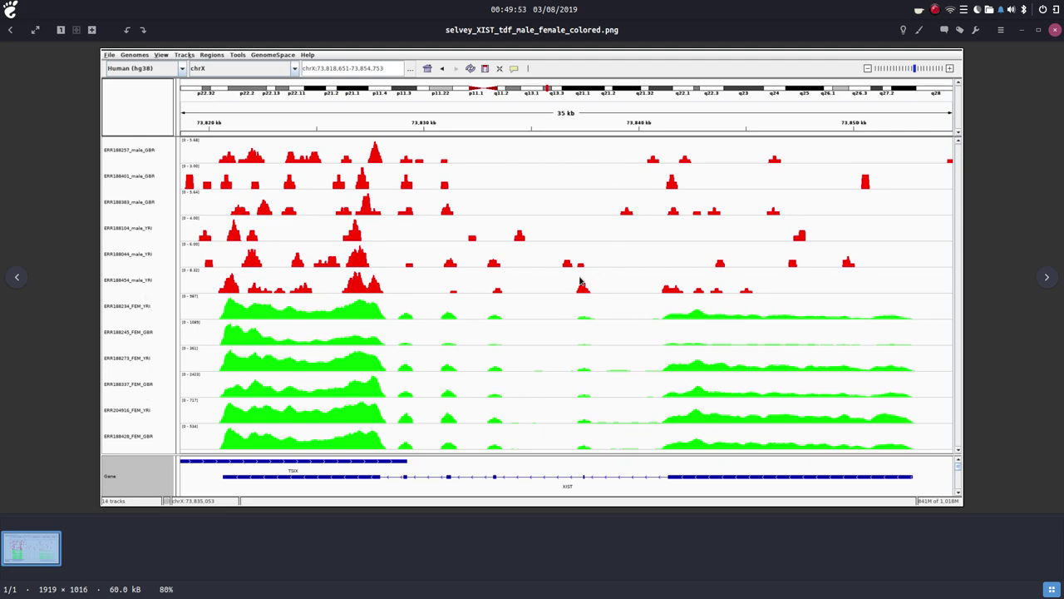
{"action": "left_click", "coordinate": [1056, 31]}
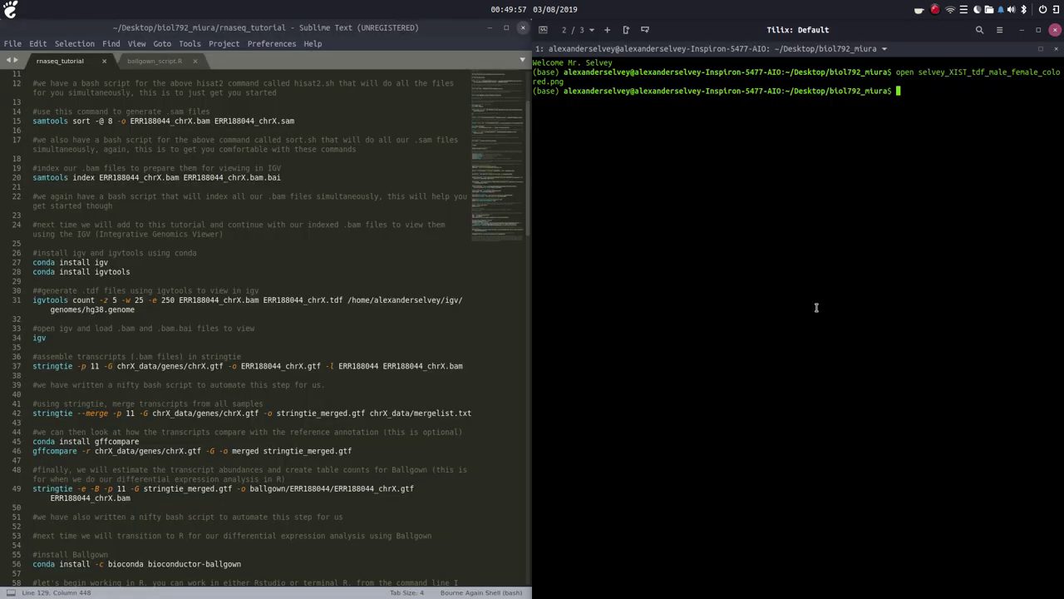
Switch to the hisat2.pdf paper and browse from Figure 5 back past Table 3 to protocol step 9
{"action": "mouse_move", "coordinate": [543, 582]}
{"action": "left_click", "coordinate": [610, 582]}
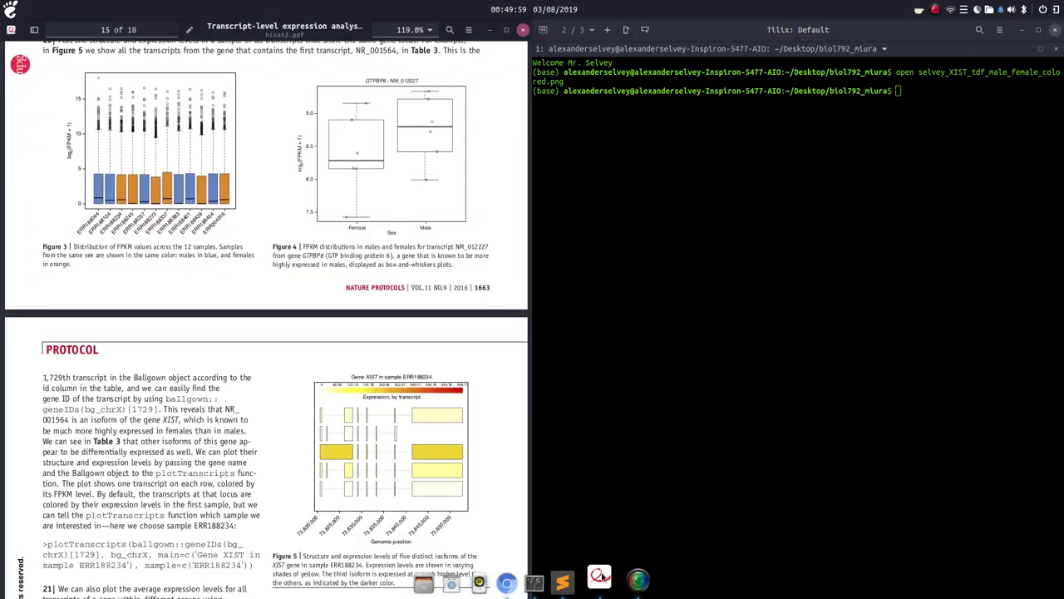
{"action": "scroll", "coordinate": [424, 439], "scroll_direction": "down", "scroll_amount": 4}
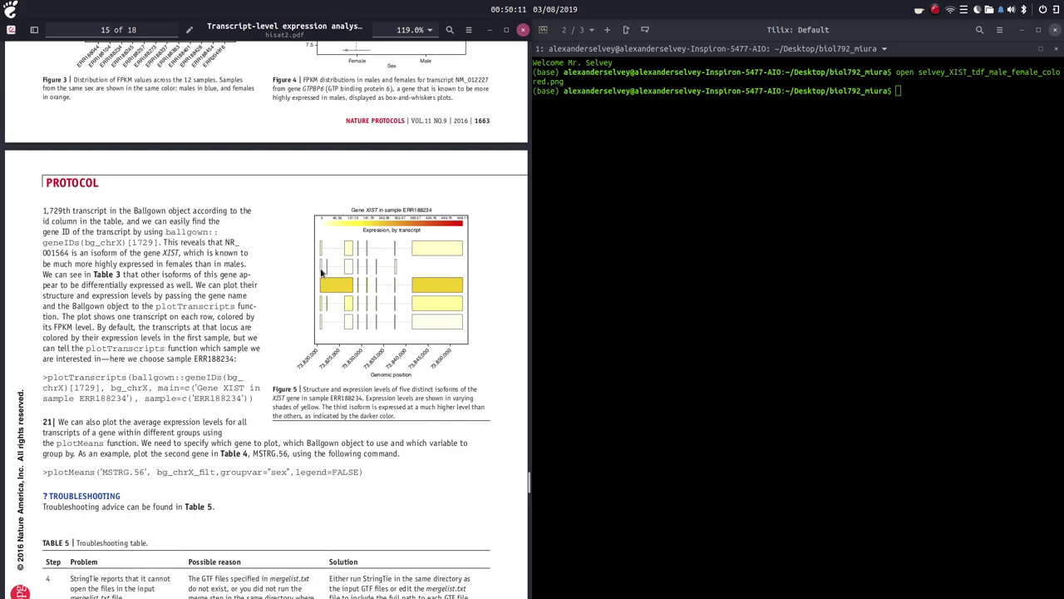
{"action": "scroll", "coordinate": [317, 303], "scroll_direction": "up", "scroll_amount": 5}
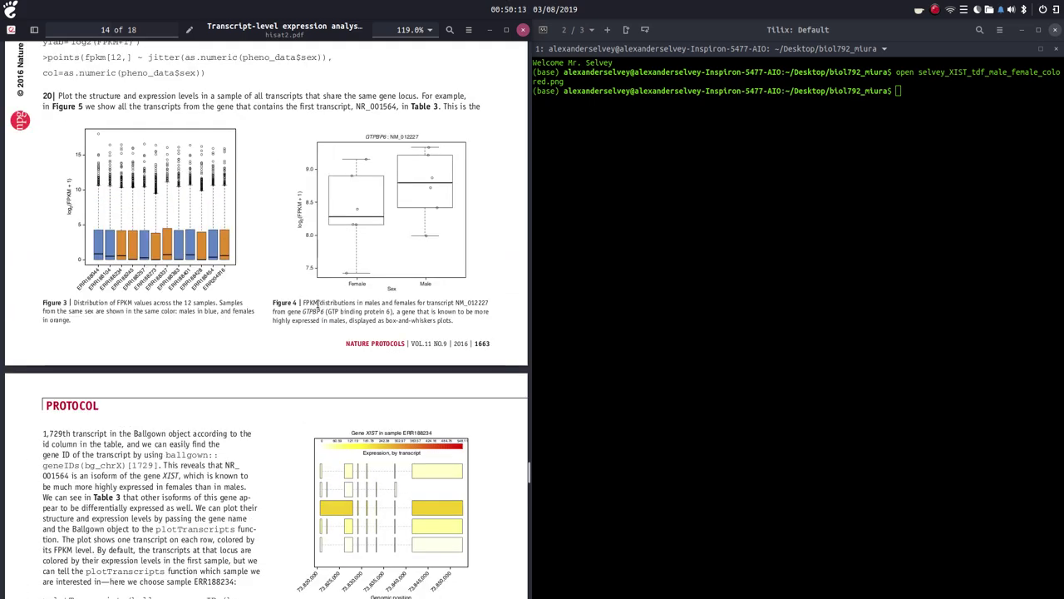
{"action": "scroll", "coordinate": [317, 304], "scroll_direction": "up", "scroll_amount": 15}
{"action": "scroll", "coordinate": [316, 307], "scroll_direction": "up", "scroll_amount": 7}
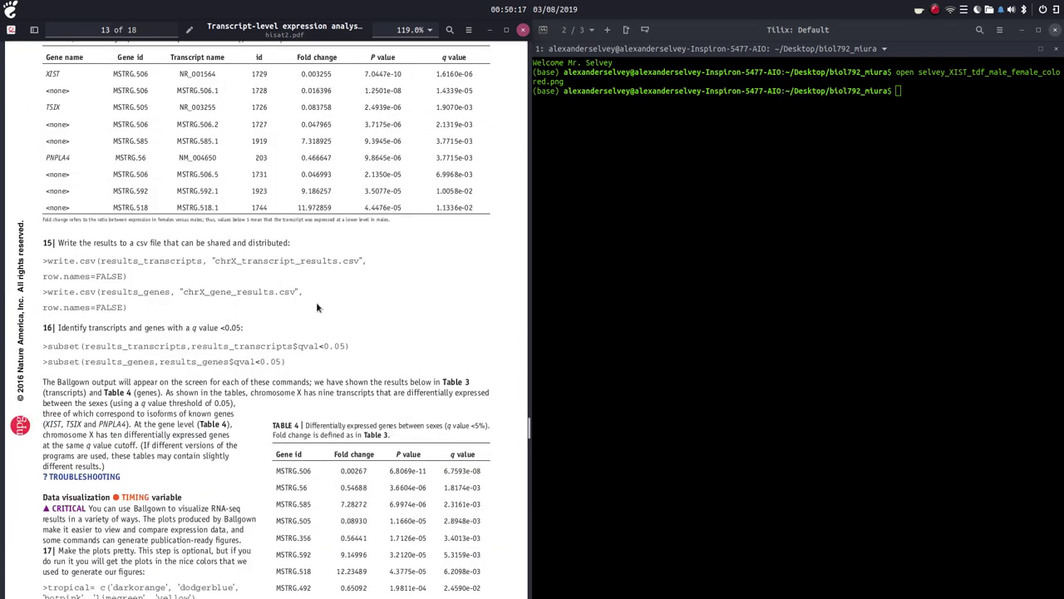
{"action": "scroll", "coordinate": [316, 306], "scroll_direction": "up", "scroll_amount": 6}
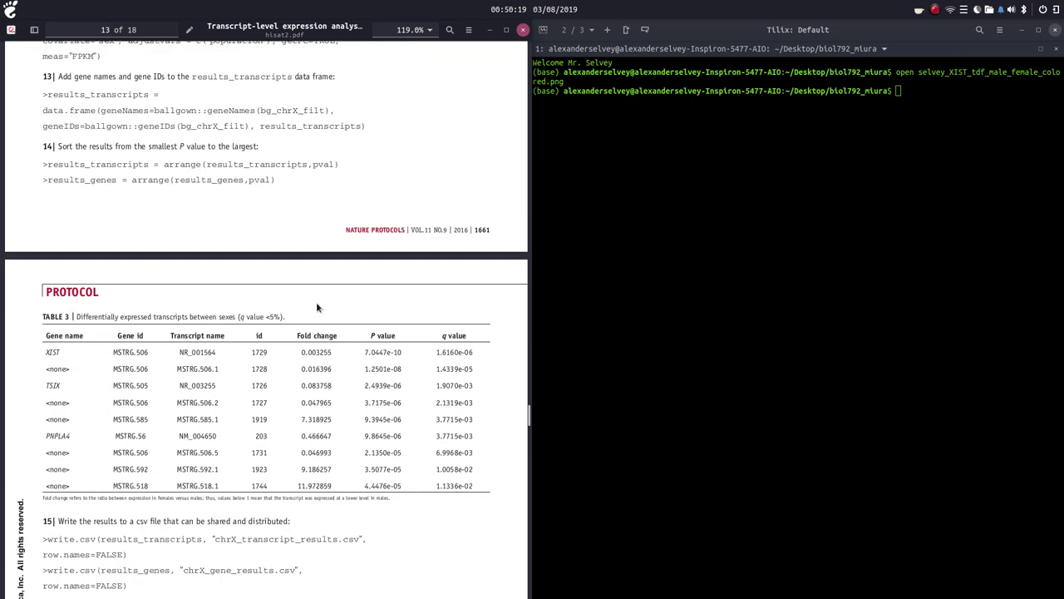
{"action": "scroll", "coordinate": [316, 307], "scroll_direction": "up", "scroll_amount": 4}
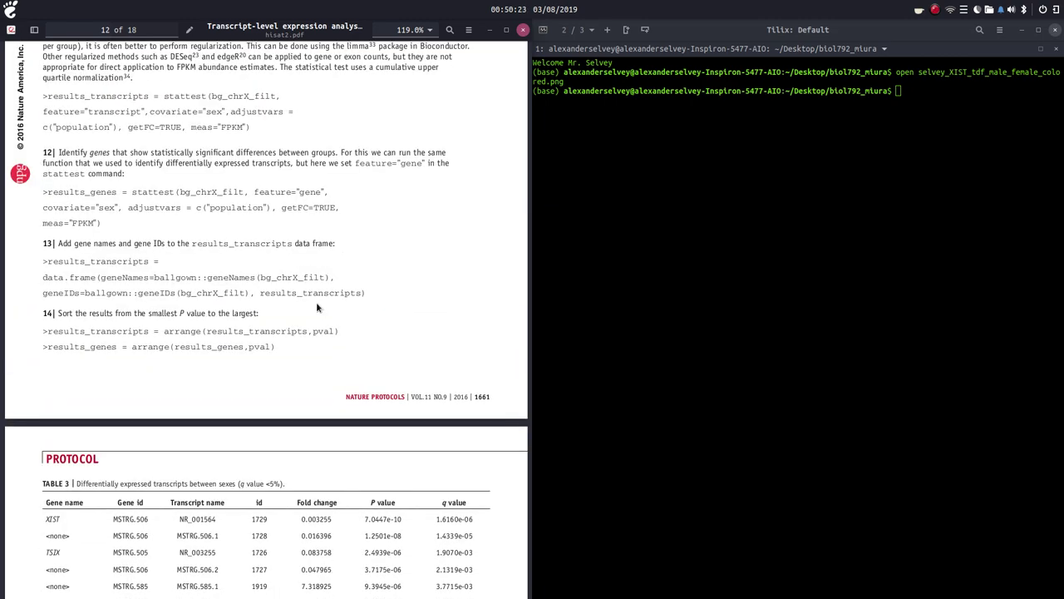
{"action": "scroll", "coordinate": [316, 307], "scroll_direction": "up", "scroll_amount": 3}
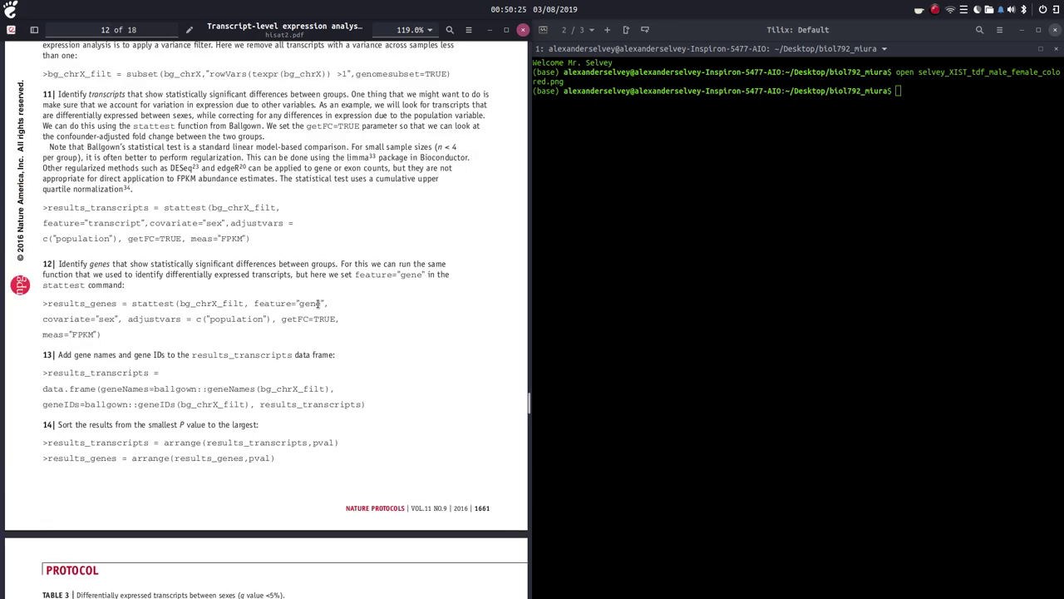
{"action": "scroll", "coordinate": [317, 304], "scroll_direction": "up", "scroll_amount": 4}
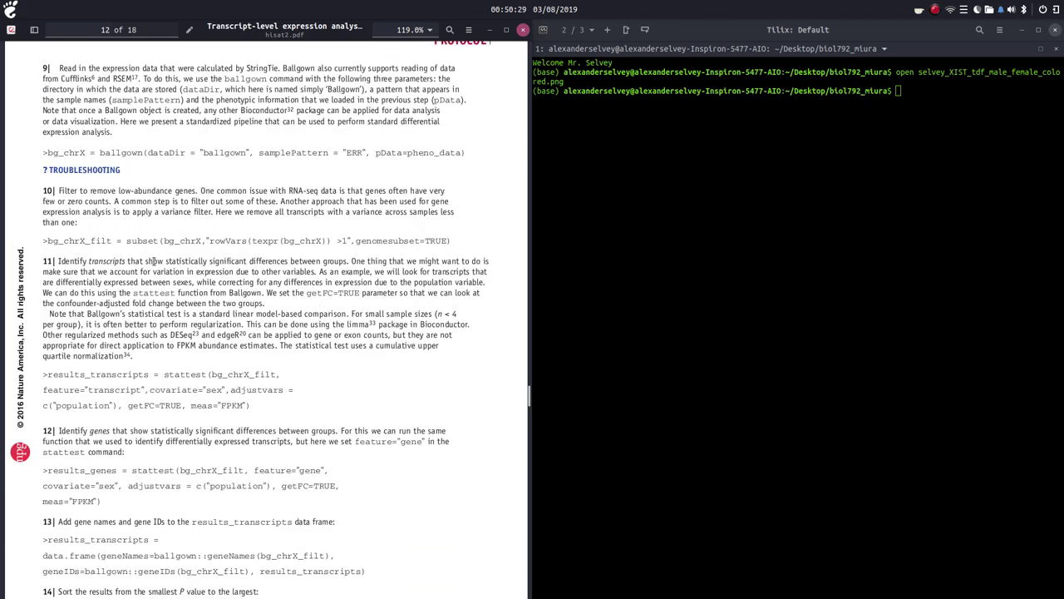
Highlight the step 10 low-abundance filter command and description, plus the step 11 stattest command for transcripts, in the paper
{"action": "left_click_drag", "start_coordinate": [45, 240], "coordinate": [453, 256]}
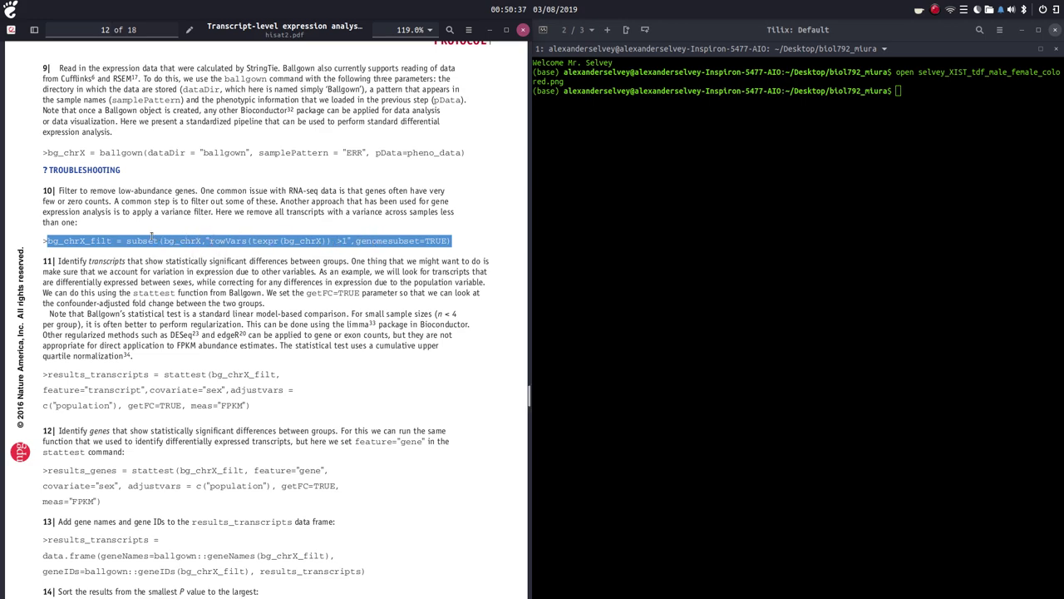
{"action": "left_click_drag", "start_coordinate": [63, 190], "coordinate": [198, 193]}
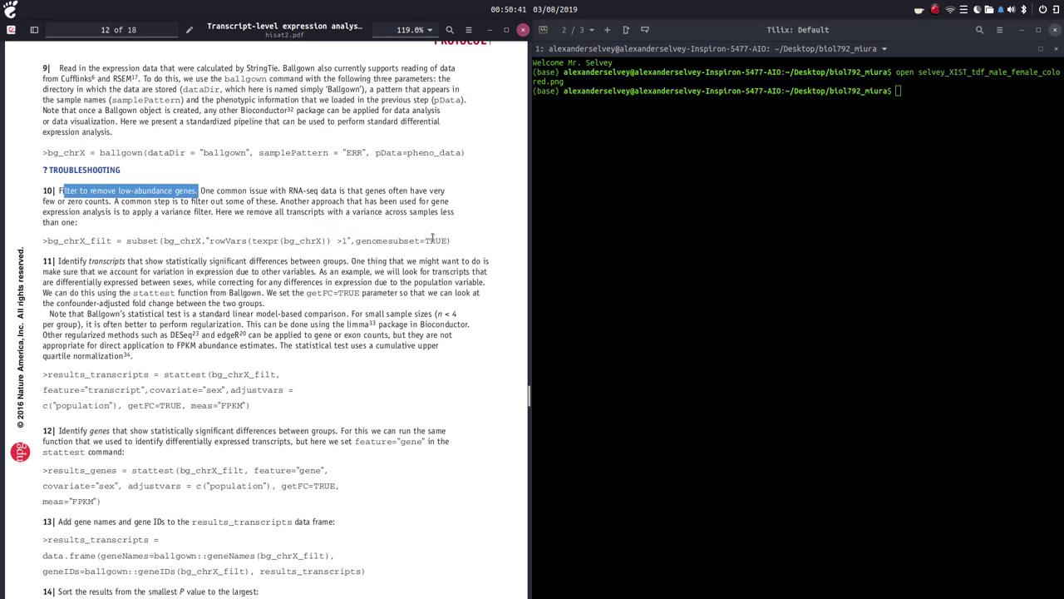
{"action": "left_click", "coordinate": [239, 194]}
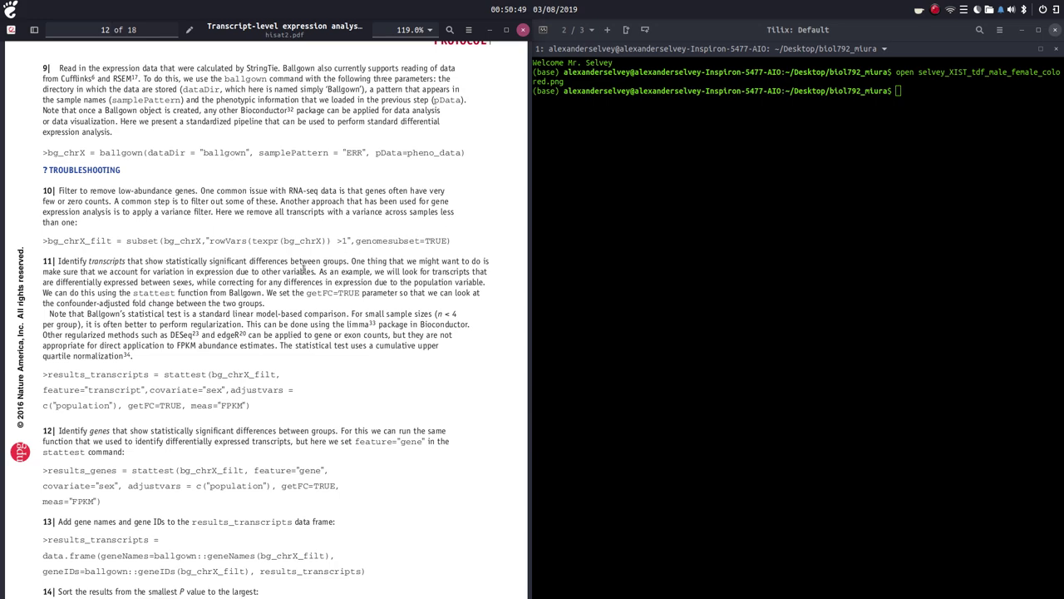
{"action": "scroll", "coordinate": [304, 268], "scroll_direction": "down", "scroll_amount": 1}
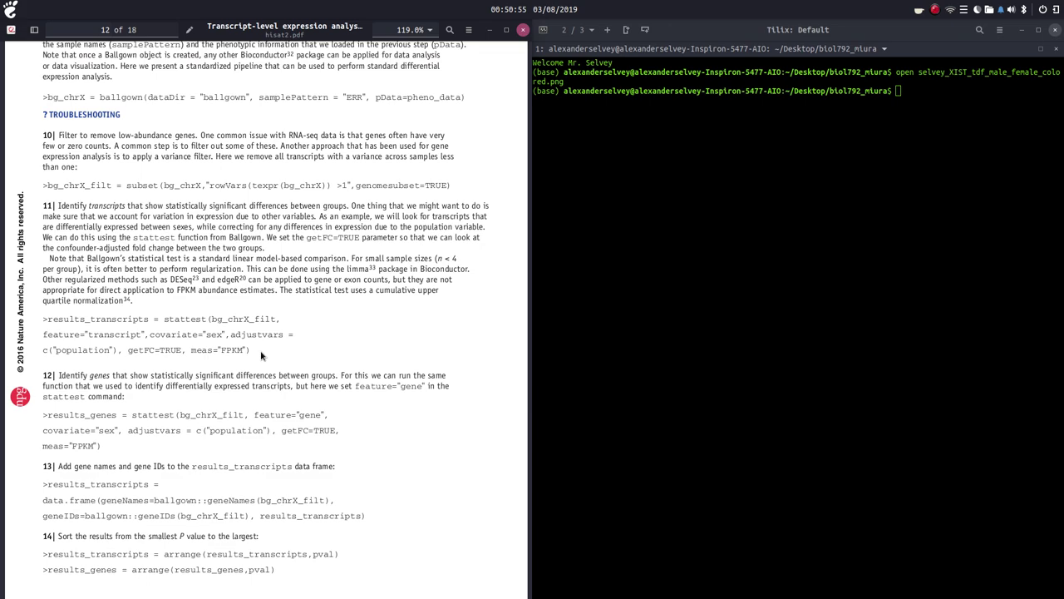
{"action": "left_click_drag", "start_coordinate": [260, 356], "coordinate": [75, 318]}
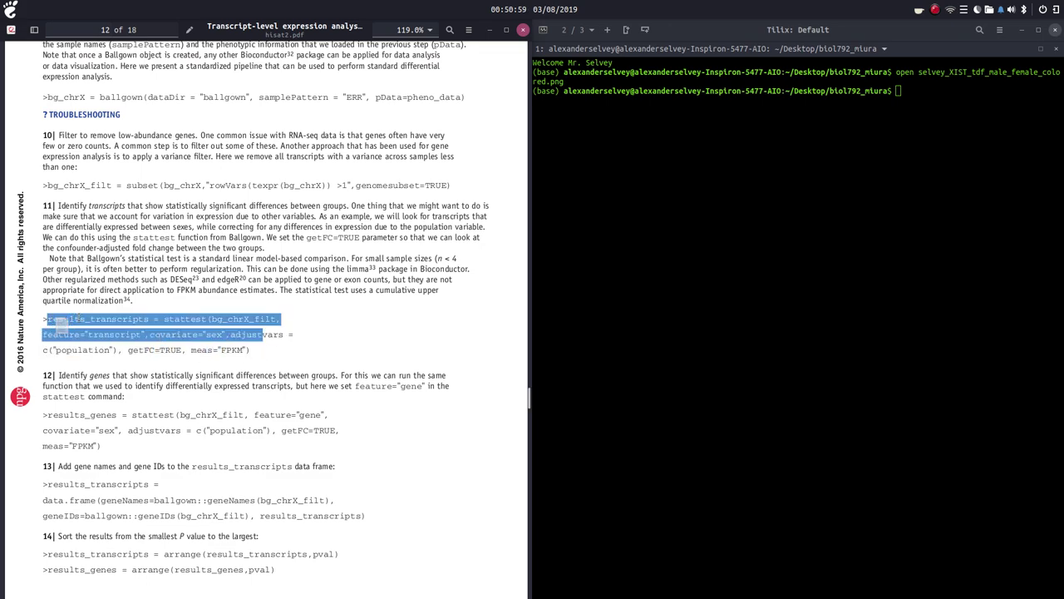
{"action": "left_click", "coordinate": [303, 325]}
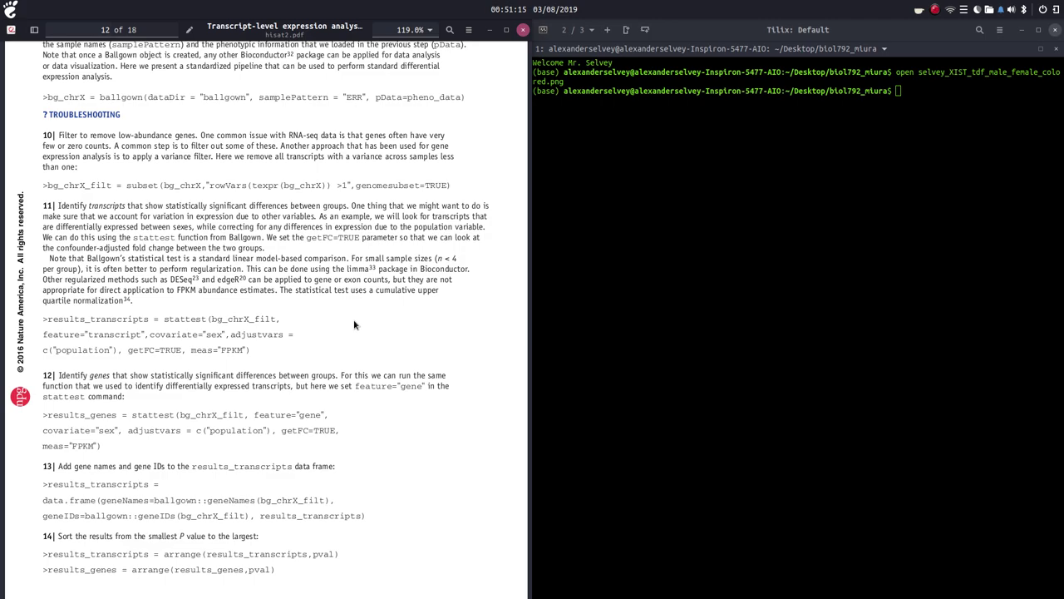
Review the paper's differential expression protocol from step 7 through Figure 5 and back, then minimize the PDF
{"action": "scroll", "coordinate": [354, 324], "scroll_direction": "up", "scroll_amount": 8}
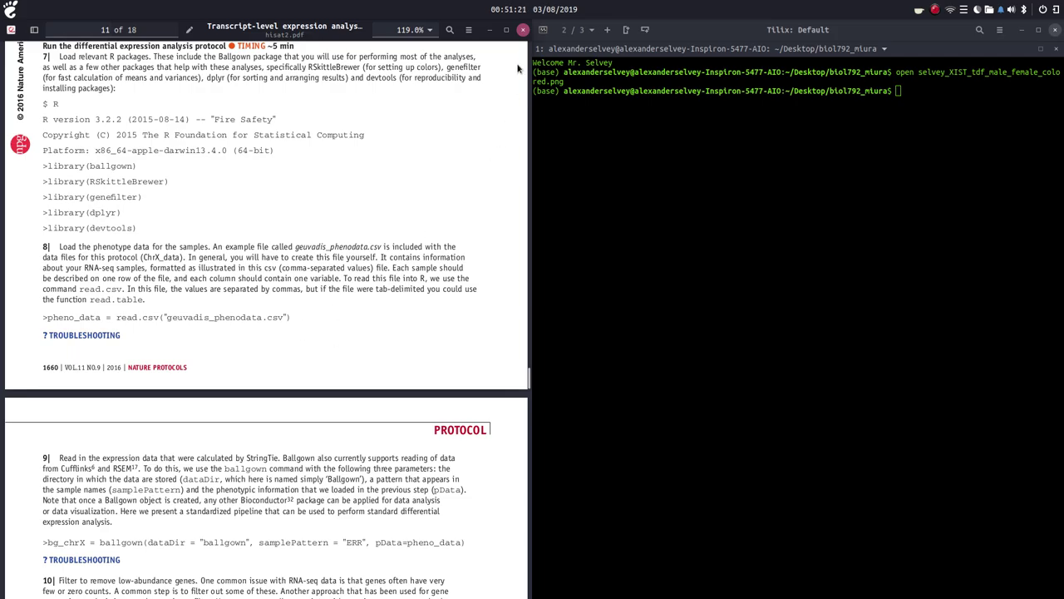
{"action": "scroll", "coordinate": [490, 374], "scroll_direction": "down", "scroll_amount": 20}
{"action": "scroll", "coordinate": [489, 375], "scroll_direction": "down", "scroll_amount": 20}
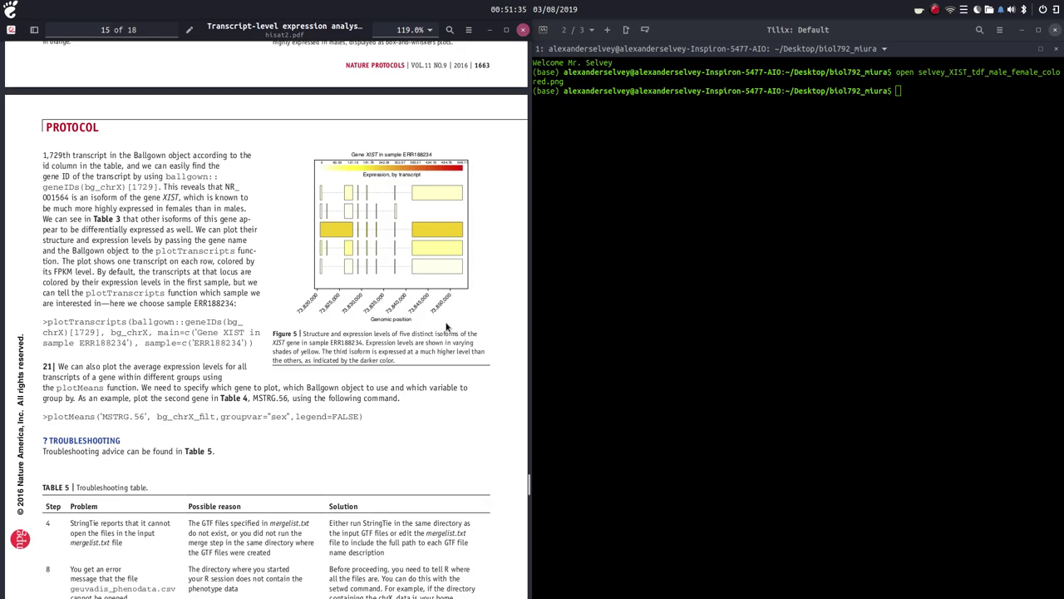
{"action": "scroll", "coordinate": [447, 327], "scroll_direction": "up", "scroll_amount": 20}
{"action": "scroll", "coordinate": [447, 327], "scroll_direction": "up", "scroll_amount": 15}
{"action": "scroll", "coordinate": [447, 325], "scroll_direction": "up", "scroll_amount": 15}
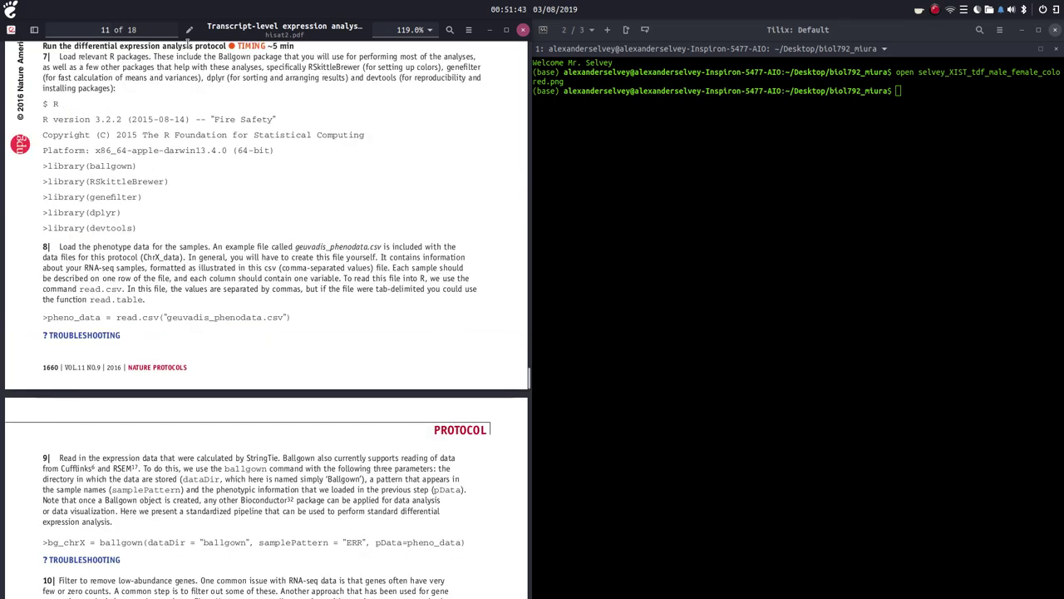
{"action": "left_click", "coordinate": [488, 30]}
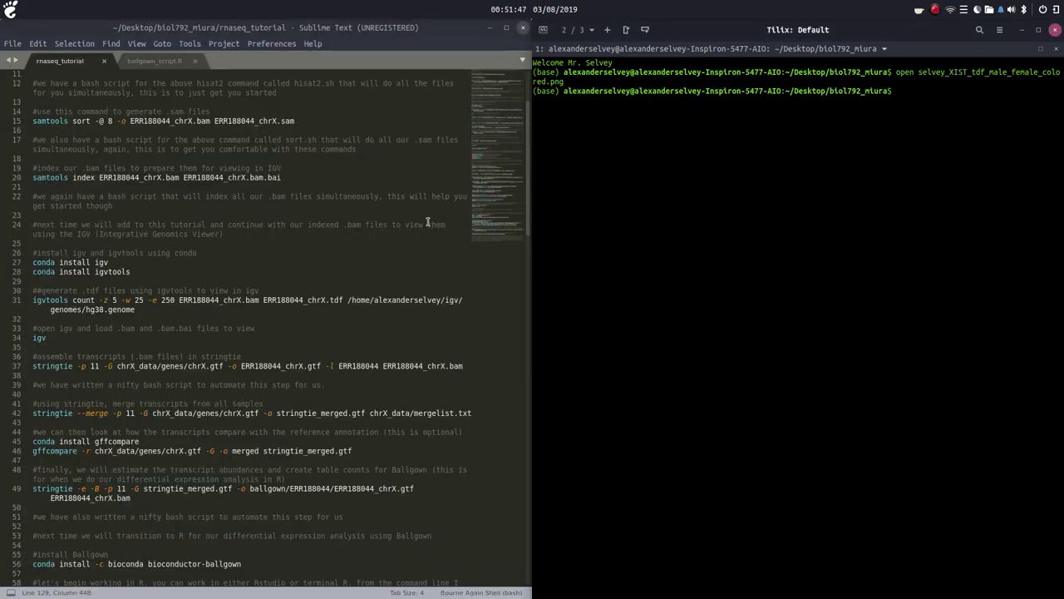
Review the Ballgown installation commands for conda and R and the rstudio launch line in the rnaseq_tutorial notes
{"action": "scroll", "coordinate": [427, 222], "scroll_direction": "down", "scroll_amount": 5}
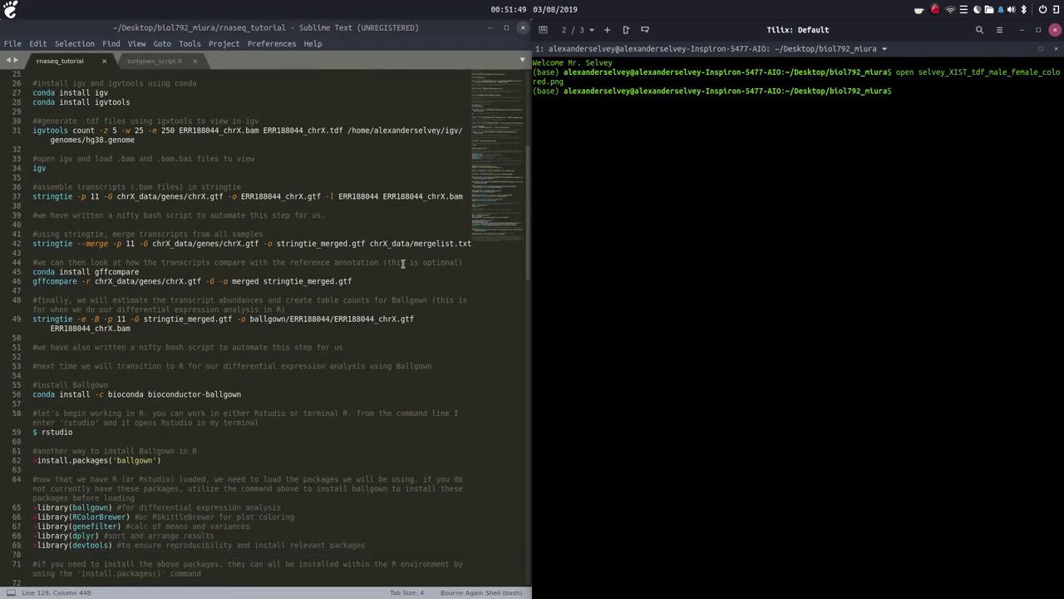
{"action": "scroll", "coordinate": [303, 337], "scroll_direction": "down", "scroll_amount": 3}
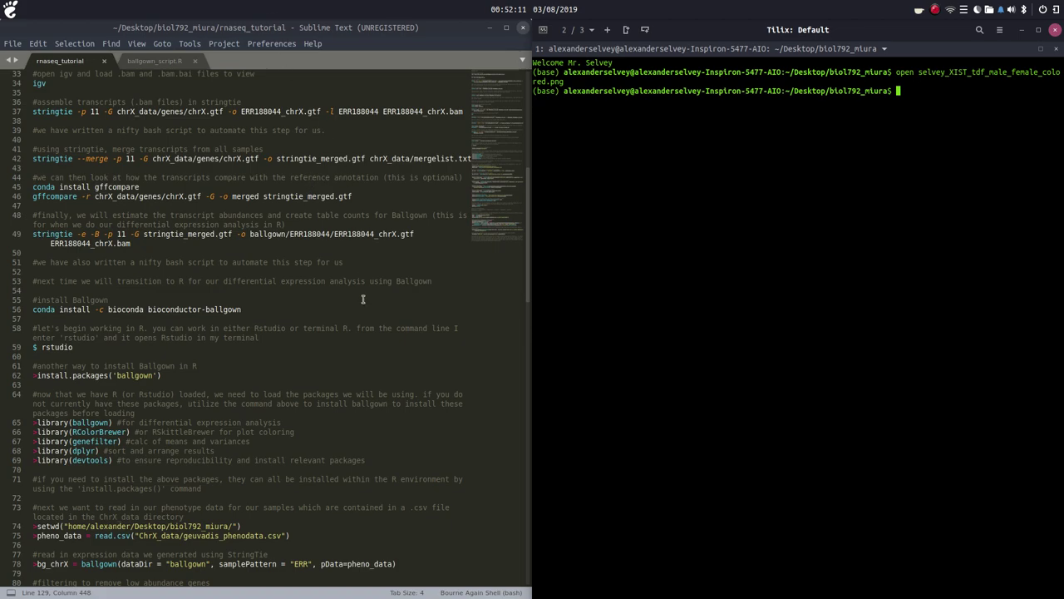
{"action": "left_click_drag", "start_coordinate": [241, 310], "coordinate": [30, 301]}
{"action": "left_click", "coordinate": [104, 310]}
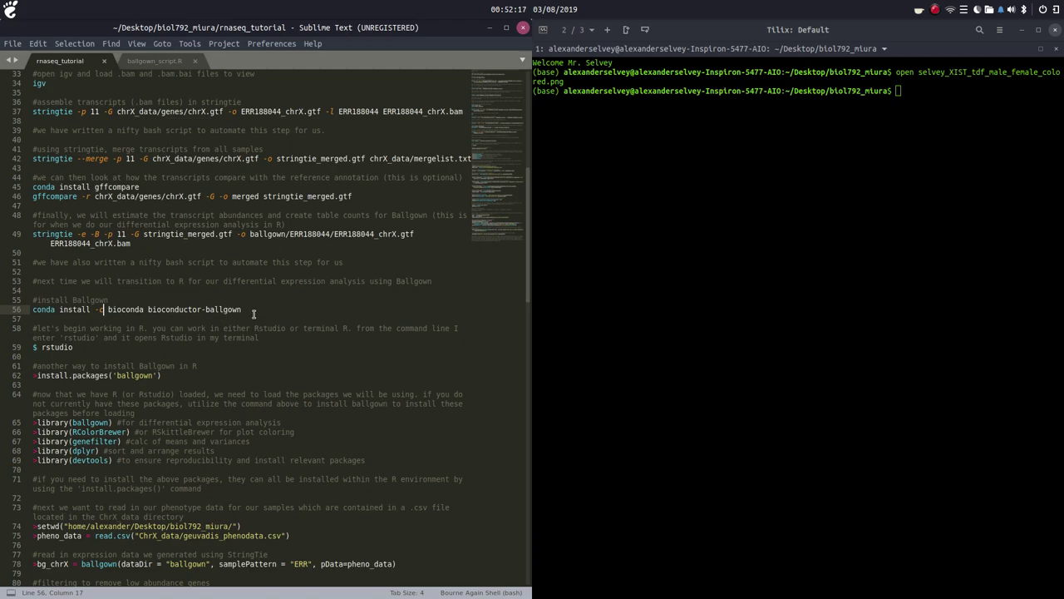
{"action": "key", "text": "End"}
{"action": "scroll", "coordinate": [215, 348], "scroll_direction": "down", "scroll_amount": 3}
{"action": "mouse_move", "coordinate": [161, 347]}
{"action": "left_mouse_down"}
{"action": "mouse_move", "coordinate": [48, 348]}
{"action": "mouse_move", "coordinate": [164, 351]}
{"action": "left_mouse_up"}
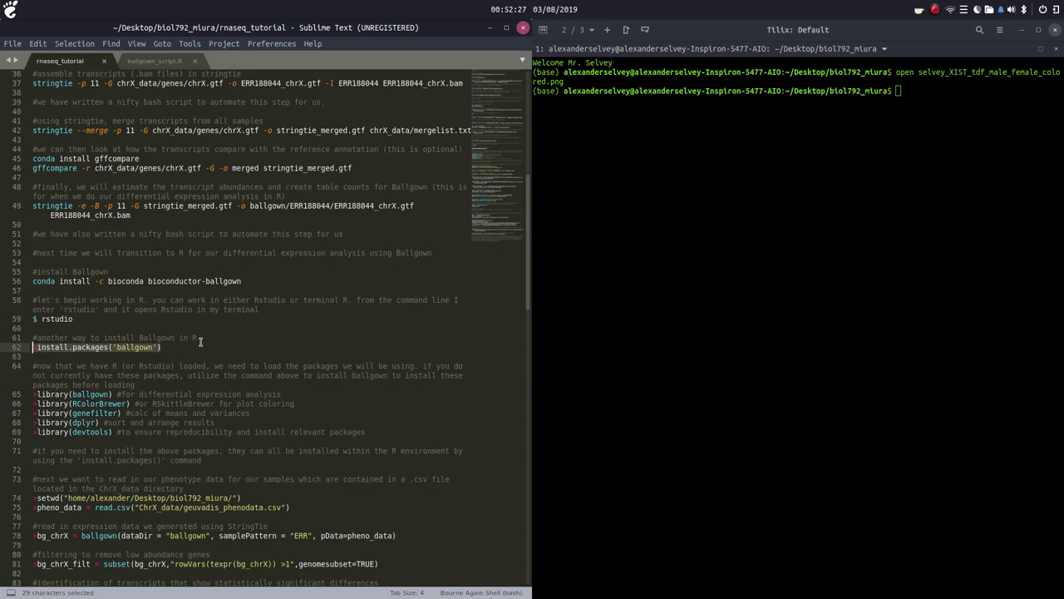
{"action": "scroll", "coordinate": [139, 331], "scroll_direction": "down", "scroll_amount": 5}
{"action": "scroll", "coordinate": [140, 331], "scroll_direction": "down", "scroll_amount": 2}
{"action": "left_click", "coordinate": [79, 92]}
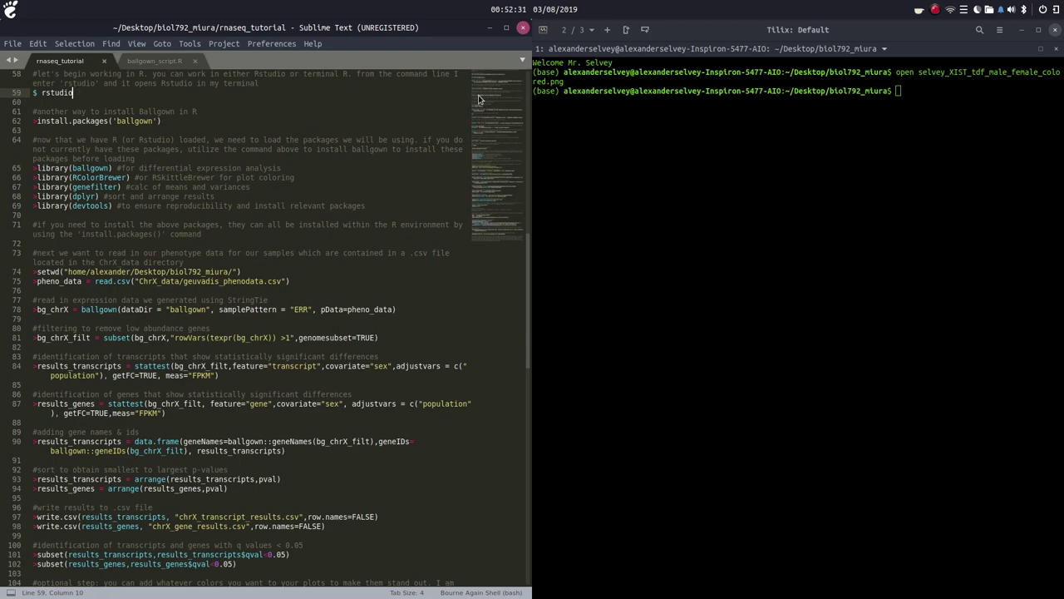
Launch RStudio from the terminal, minimize its window, and switch to the third terminal session
{"action": "left_click", "coordinate": [861, 138]}
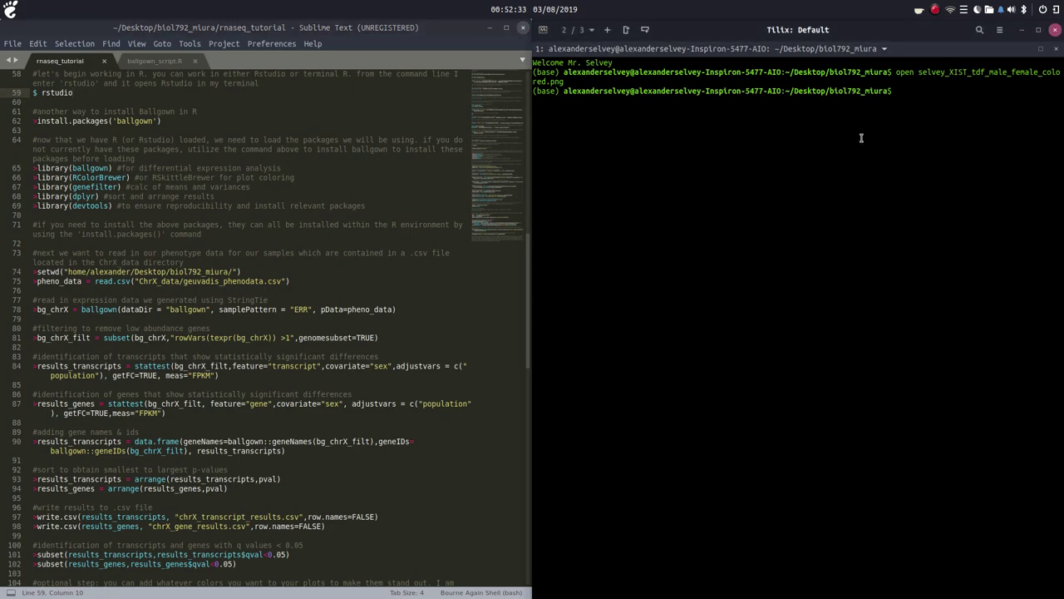
{"action": "type", "text": "rstudio"}
{"action": "key", "text": "Return"}
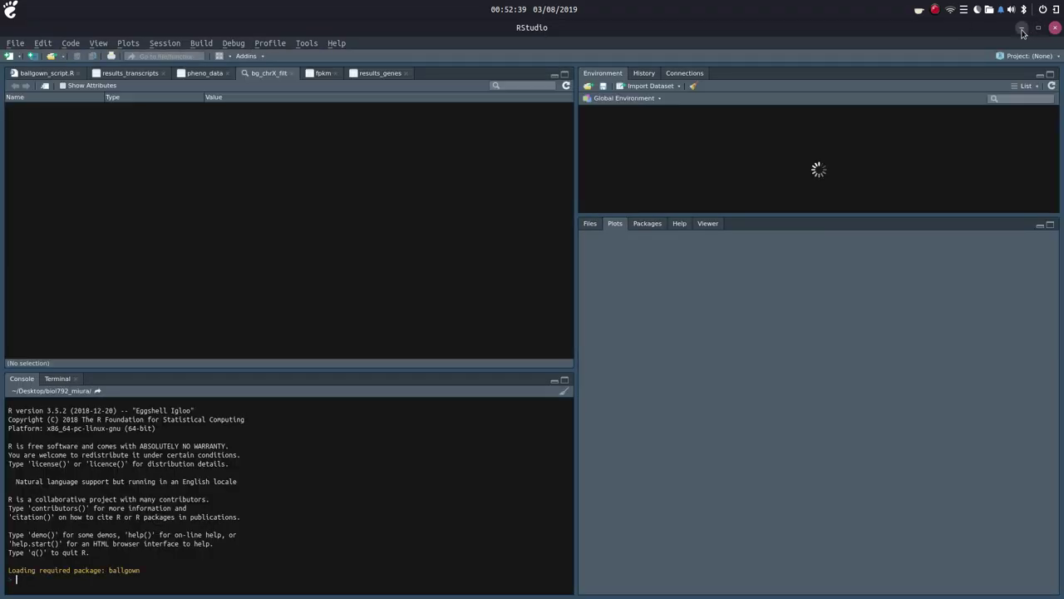
{"action": "left_click", "coordinate": [1022, 30]}
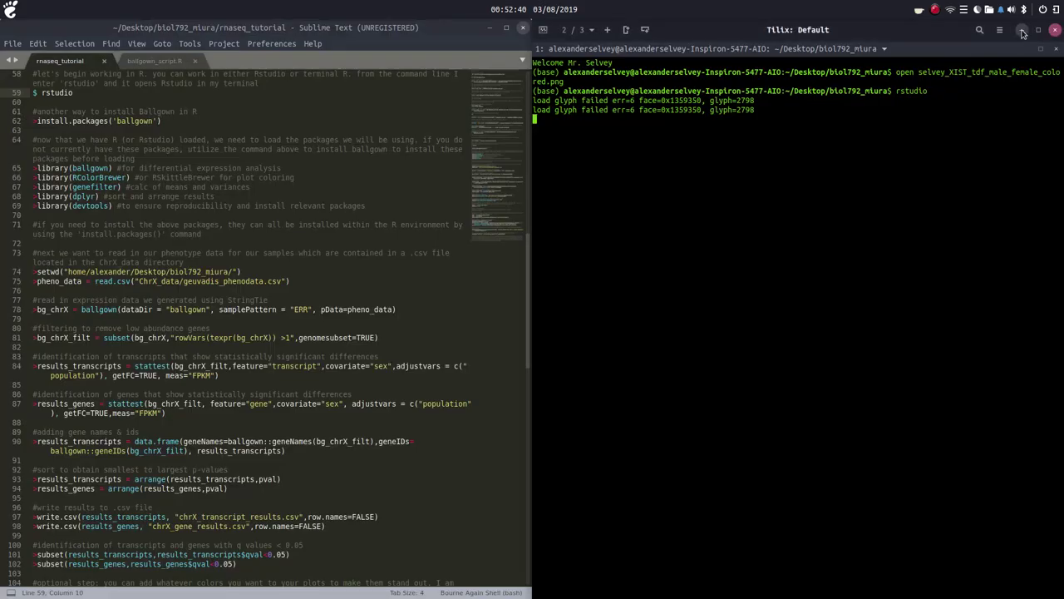
{"action": "left_click", "coordinate": [580, 33]}
{"action": "left_click", "coordinate": [580, 356]}
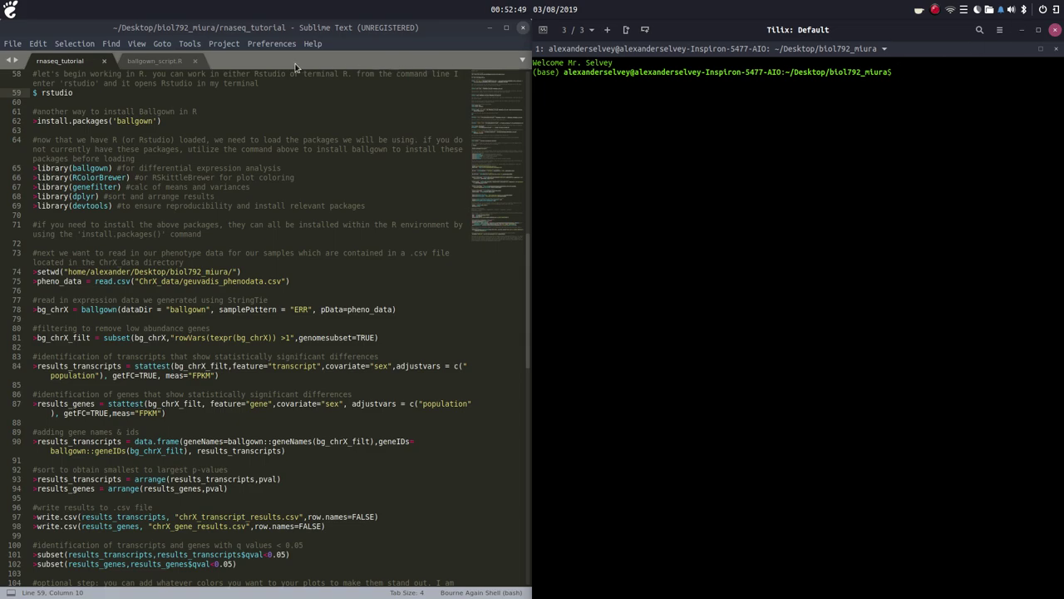
Skim the remaining R commands in the rnaseq_tutorial notes and display ballgown_script.R in the editor
{"action": "scroll", "coordinate": [167, 144], "scroll_direction": "down", "scroll_amount": 20}
{"action": "scroll", "coordinate": [181, 186], "scroll_direction": "up", "scroll_amount": 19}
{"action": "scroll", "coordinate": [181, 185], "scroll_direction": "up", "scroll_amount": 3}
{"action": "left_click", "coordinate": [163, 63]}
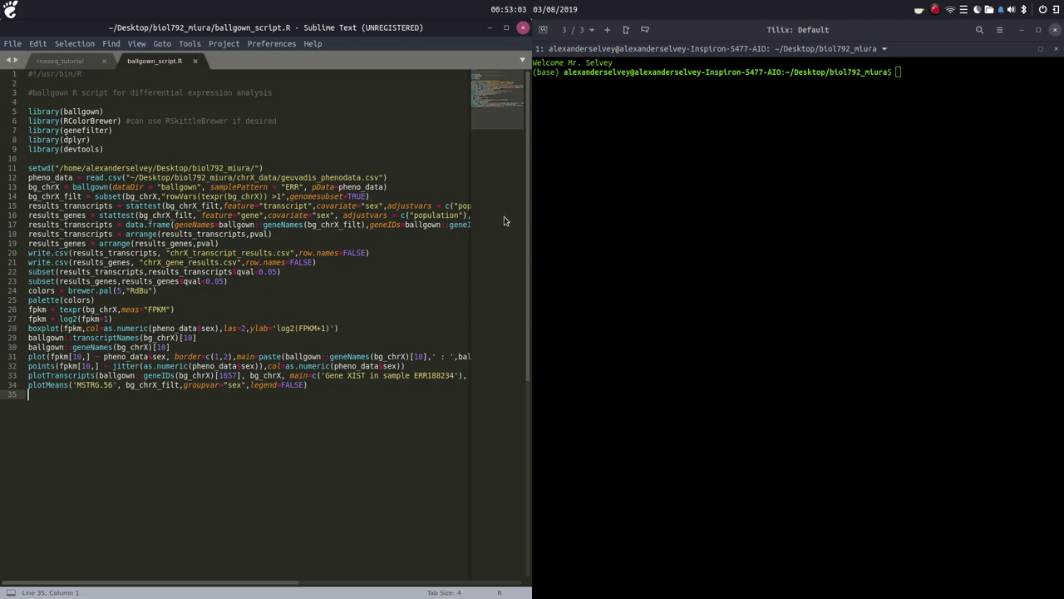
{"action": "left_click", "coordinate": [944, 111]}
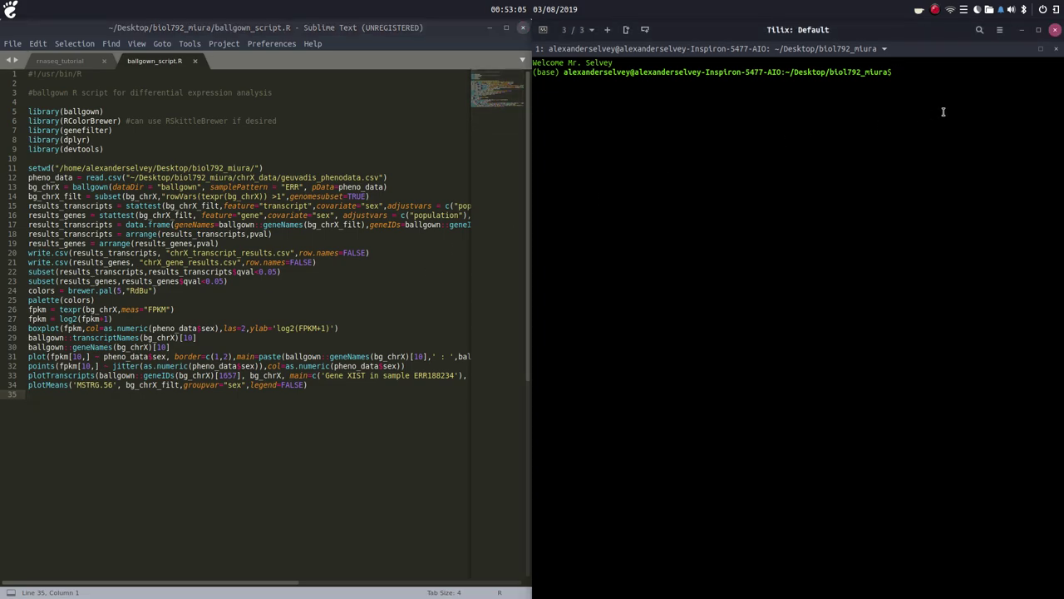
{"action": "type", "text": "r"}
{"action": "key", "text": "BackSpace"}
{"action": "type", "text": "Rscript ballgown_"}
{"action": "key", "text": "Tab"}
{"action": "mouse_move", "coordinate": [637, 590]}
{"action": "key", "text": "BackSpace"}
{"action": "key", "text": "BackSpace"}
{"action": "key", "text": "BackSpace"}
{"action": "key", "text": "BackSpace"}
{"action": "key", "text": "BackSpace"}
{"action": "key", "text": "BackSpace"}
{"action": "key", "text": "BackSpace"}
{"action": "key", "text": "BackSpace"}
{"action": "key", "text": "BackSpace"}
{"action": "key", "text": "BackSpace"}
{"action": "key", "text": "BackSpace"}
{"action": "key", "text": "BackSpace"}
{"action": "key", "text": "BackSpace"}
{"action": "key", "text": "BackSpace"}
{"action": "key", "text": "BackSpace"}
{"action": "key", "text": "BackSpace"}
{"action": "key", "text": "BackSpace"}
{"action": "key", "text": "BackSpace"}
{"action": "key", "text": "BackSpace"}
{"action": "key", "text": "BackSpace"}
{"action": "key", "text": "BackSpace"}
{"action": "key", "text": "BackSpace"}
{"action": "key", "text": "BackSpace"}
{"action": "key", "text": "BackSpace"}
{"action": "key", "text": "BackSpace"}
{"action": "key", "text": "BackSpace"}
{"action": "left_click_drag", "start_coordinate": [105, 78], "coordinate": [15, 79]}
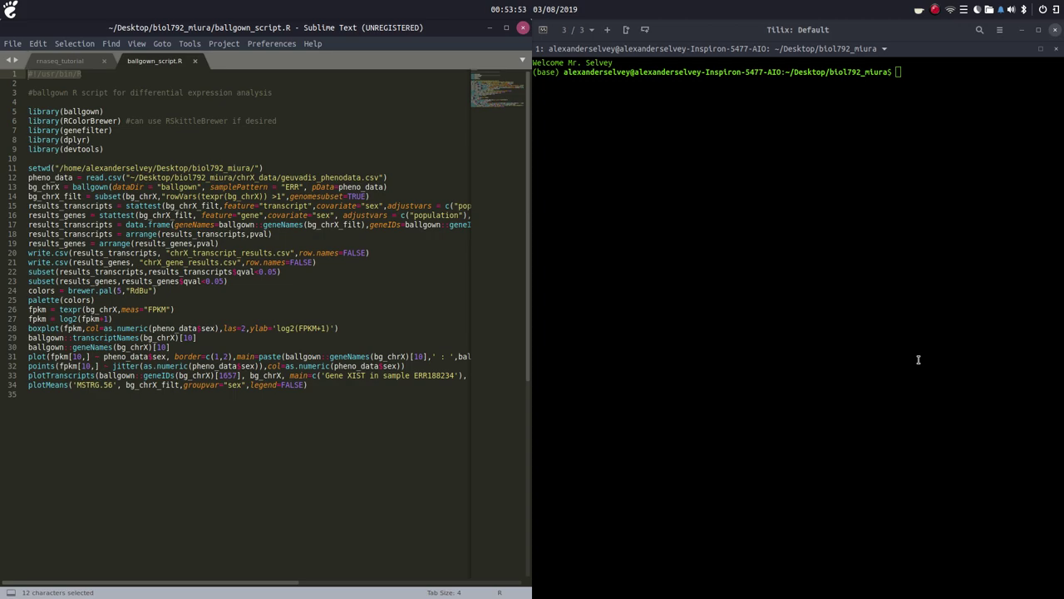
{"action": "left_click", "coordinate": [927, 122]}
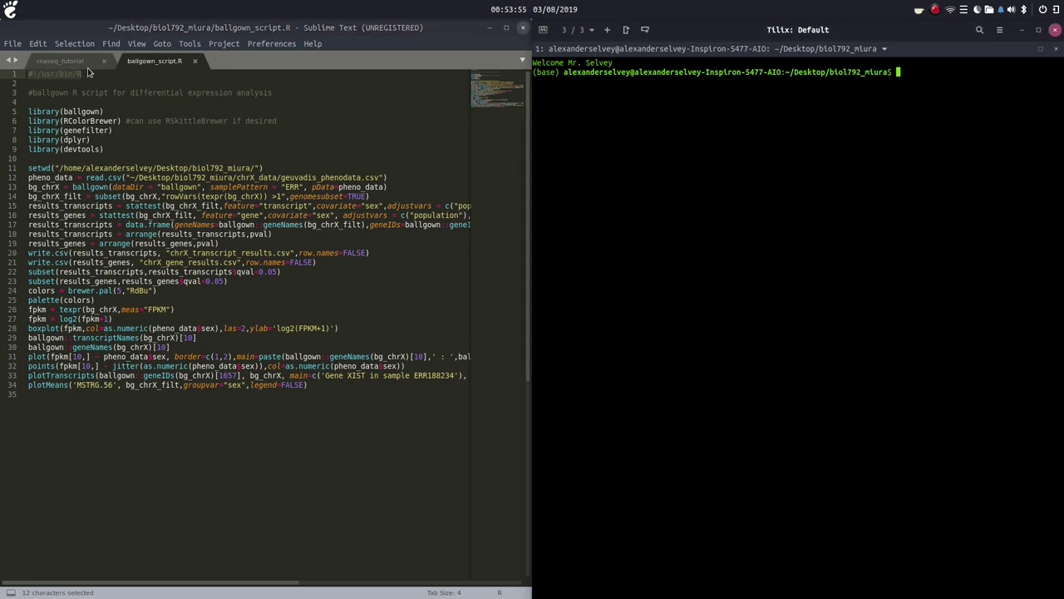
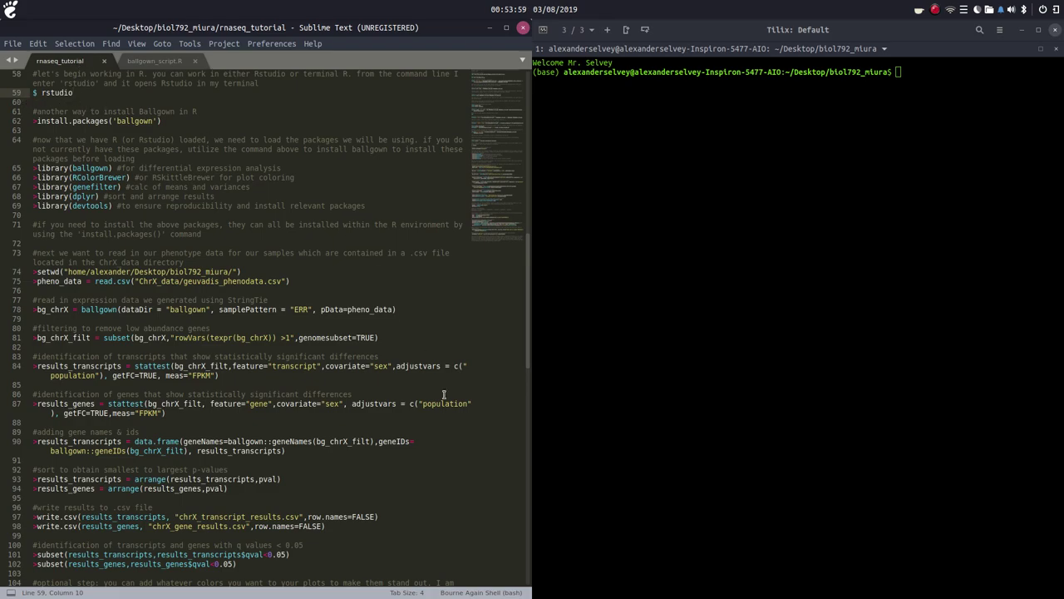
Bring RStudio back up and quit its session without saving the workspace image
{"action": "mouse_move", "coordinate": [558, 592]}
{"action": "left_click", "coordinate": [648, 582]}
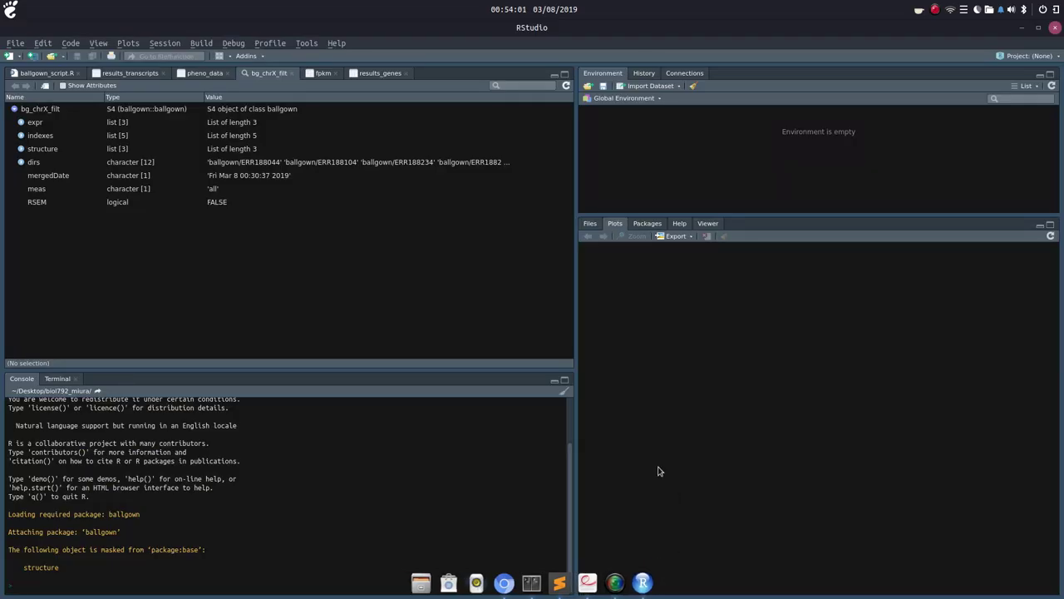
{"action": "left_click", "coordinate": [1055, 27]}
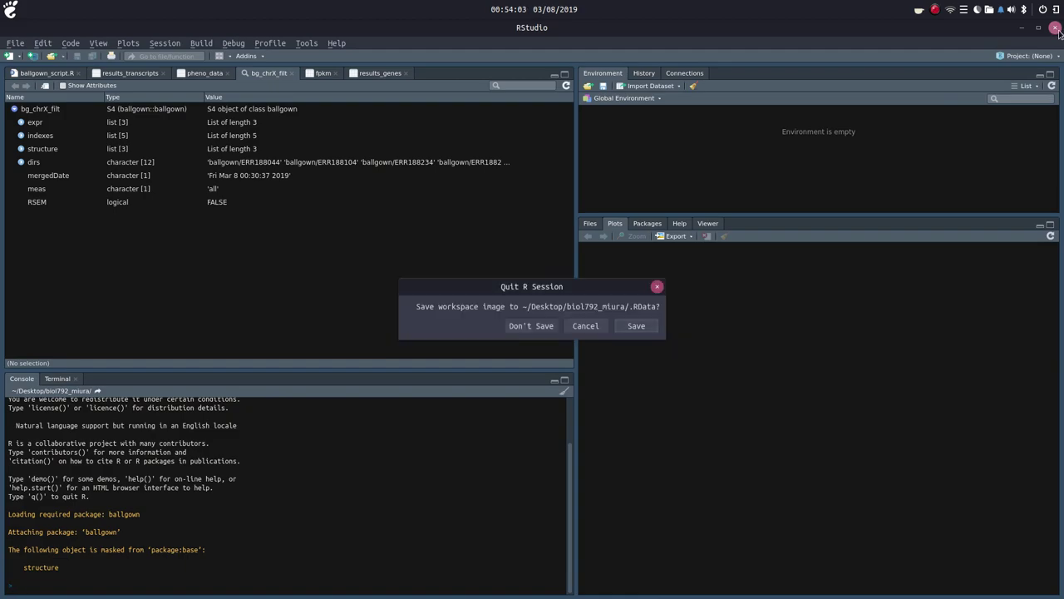
{"action": "left_click", "coordinate": [536, 327]}
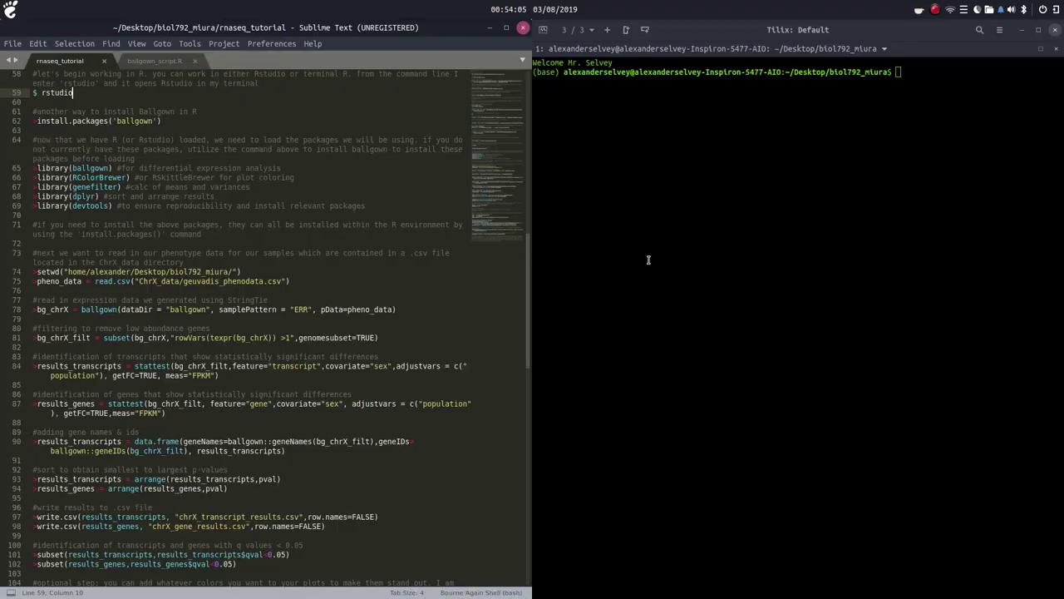
Switch to the second terminal session and launch RStudio again with the rstudio command
{"action": "left_click", "coordinate": [572, 29]}
{"action": "left_click", "coordinate": [606, 178]}
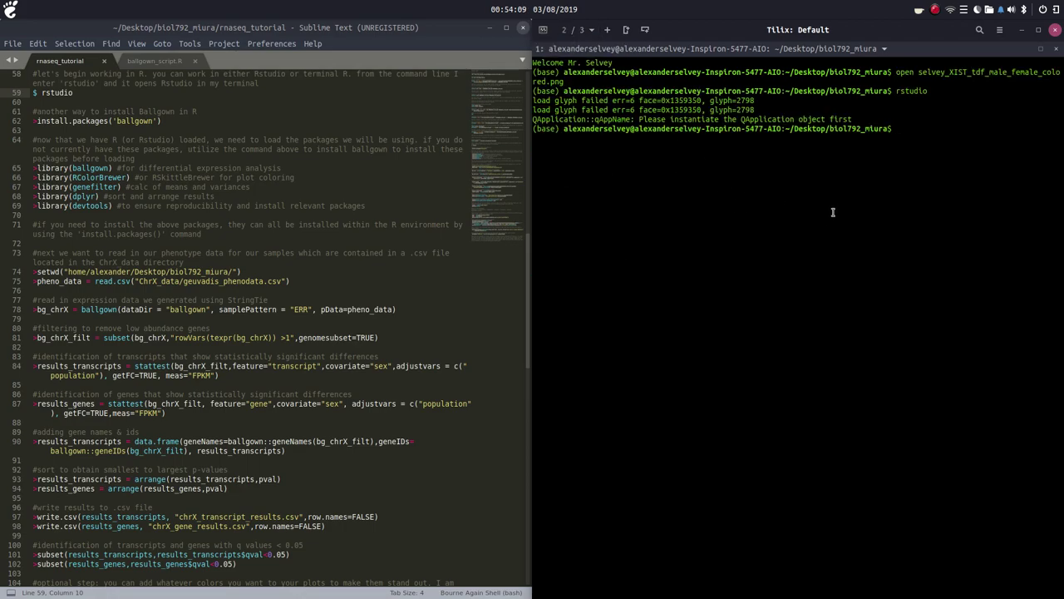
{"action": "type", "text": "rstudio"}
{"action": "key", "text": "Return"}
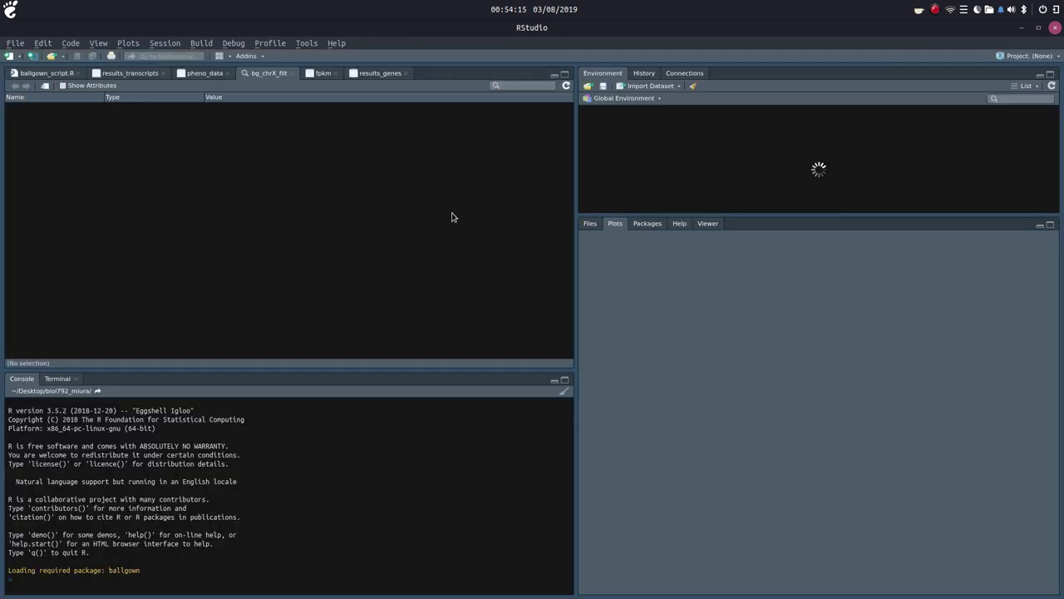
Close the results_transcripts, pheno_data, bg_chrX_filt, fpkm and results_genes views, keeping only ballgown_script.R open
{"action": "left_click", "coordinate": [163, 73]}
{"action": "left_click", "coordinate": [143, 73]}
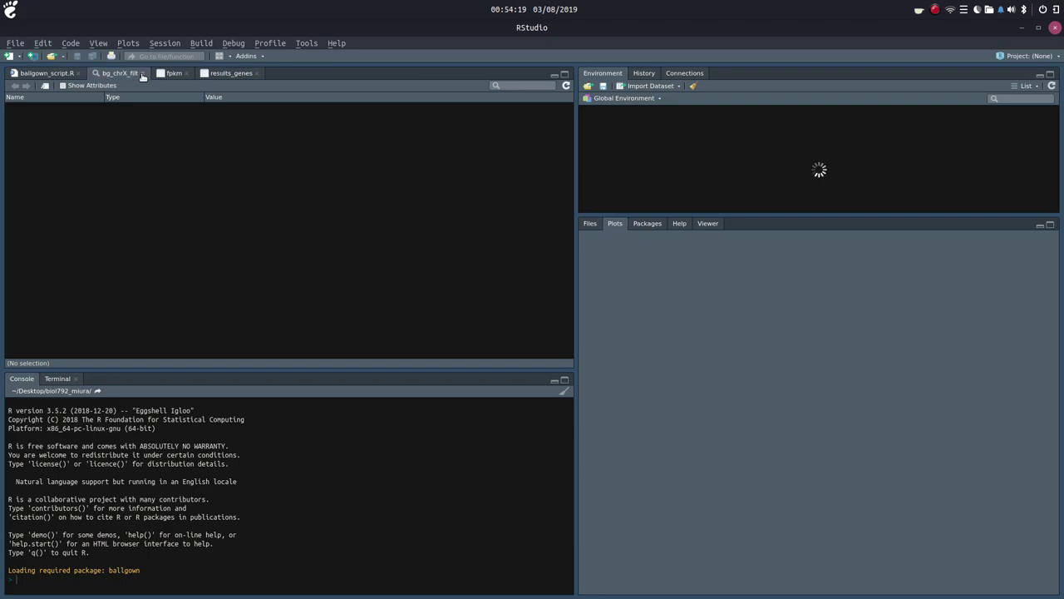
{"action": "left_click", "coordinate": [143, 73]}
{"action": "left_click", "coordinate": [126, 73]}
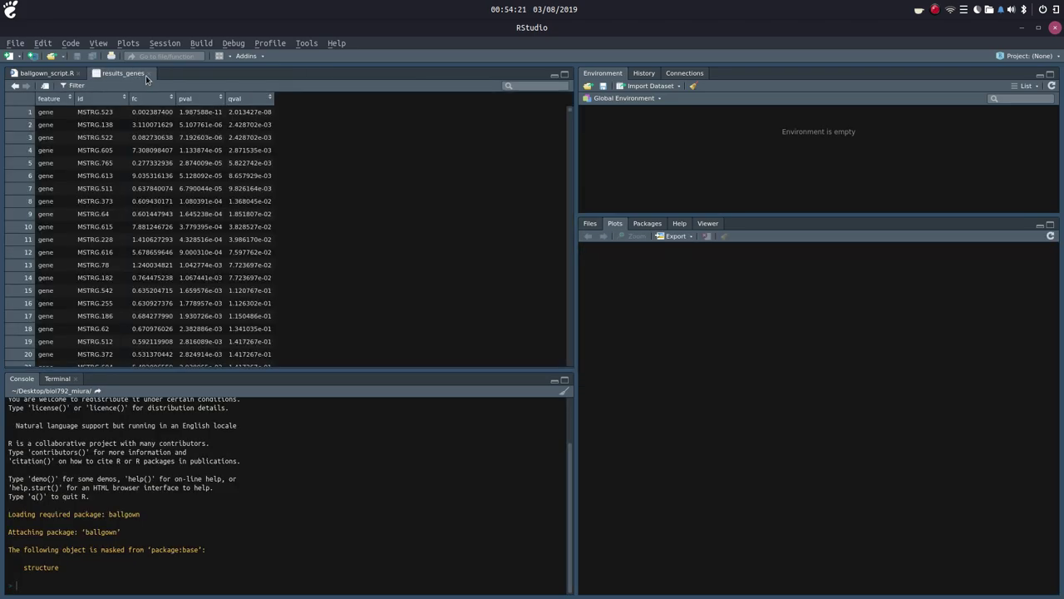
{"action": "left_click", "coordinate": [146, 74]}
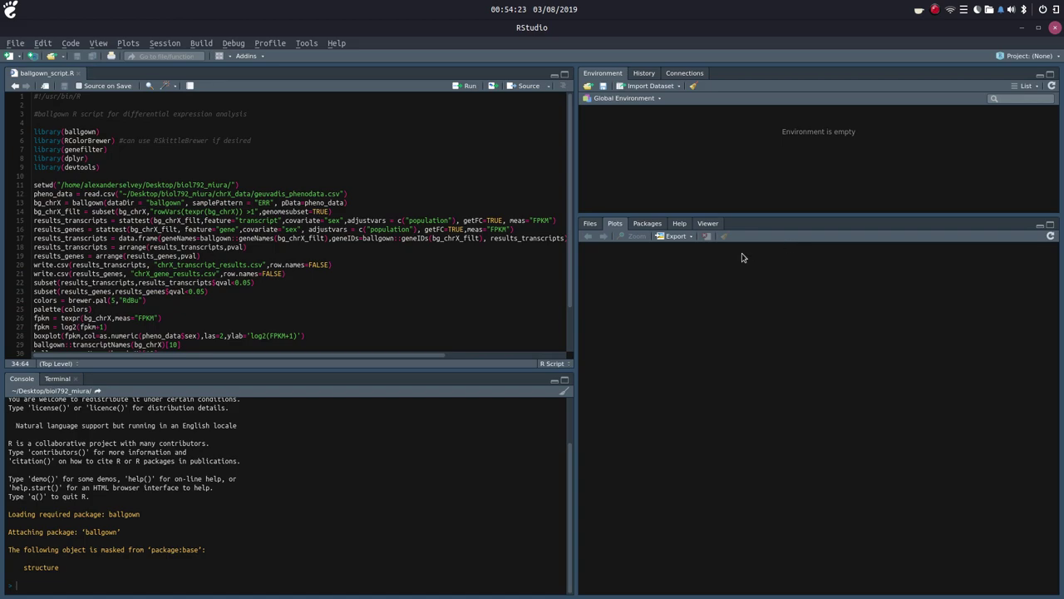
Skim ballgown_script.R and place the cursor at the start of the library(ballgown) line
{"action": "scroll", "coordinate": [131, 163], "scroll_direction": "down", "scroll_amount": 3}
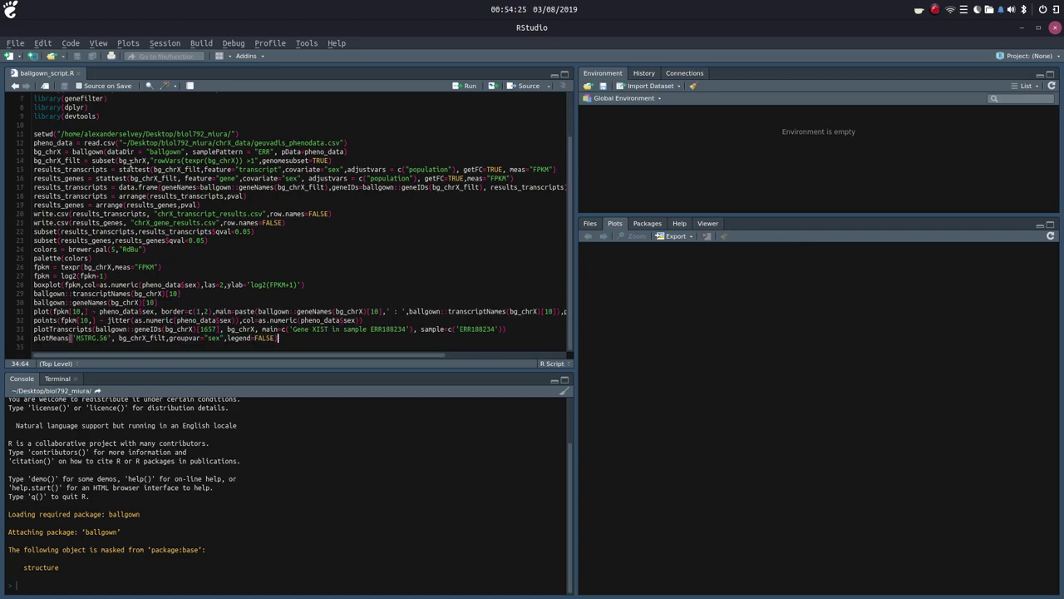
{"action": "scroll", "coordinate": [131, 163], "scroll_direction": "up", "scroll_amount": 3}
{"action": "left_click", "coordinate": [125, 130]}
{"action": "left_click", "coordinate": [40, 131]}
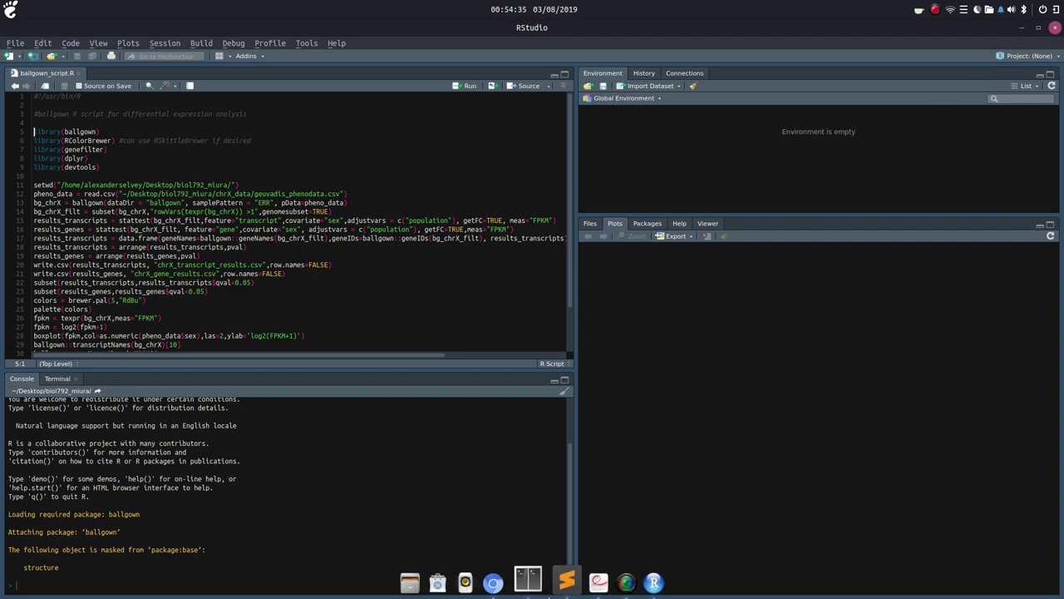
Place the rnaseq_tutorial notes in Sublime Text beside RStudio and review the install.packages instructions for missing packages
{"action": "left_click", "coordinate": [556, 580]}
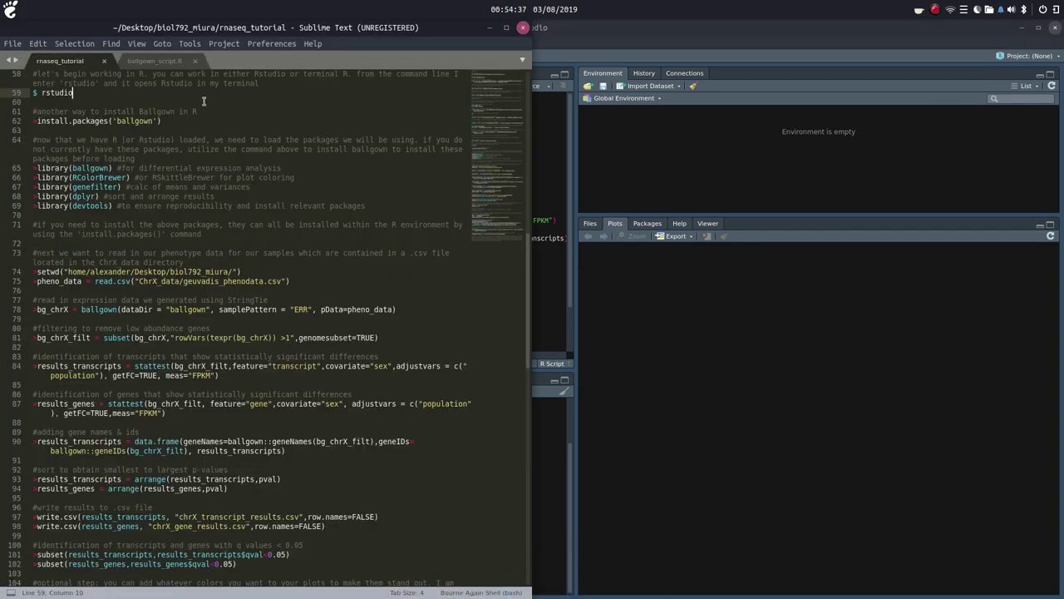
{"action": "key", "text": "super+Right"}
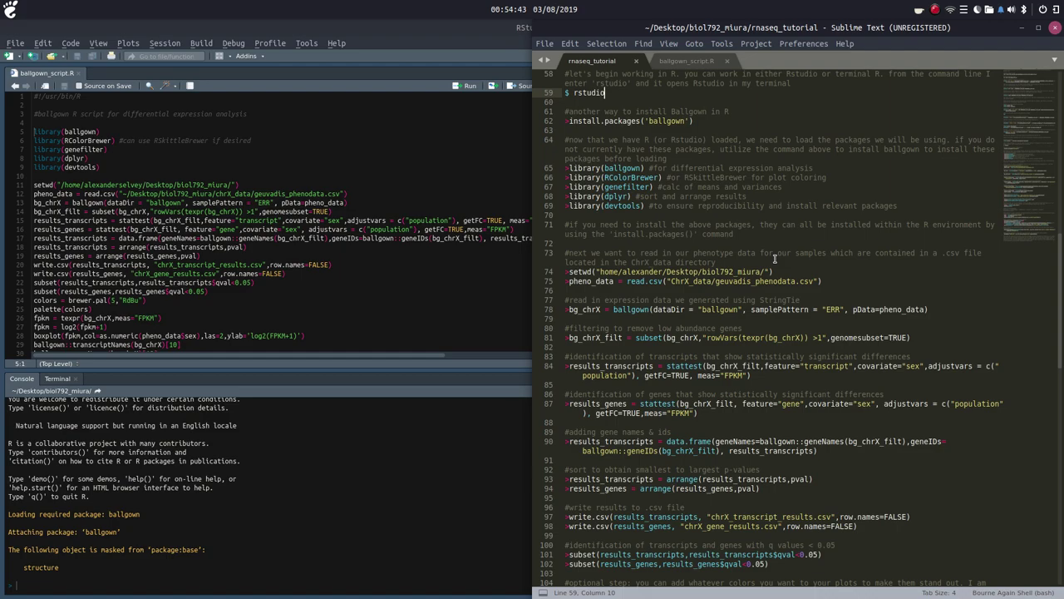
{"action": "left_click_drag", "start_coordinate": [695, 121], "coordinate": [565, 122]}
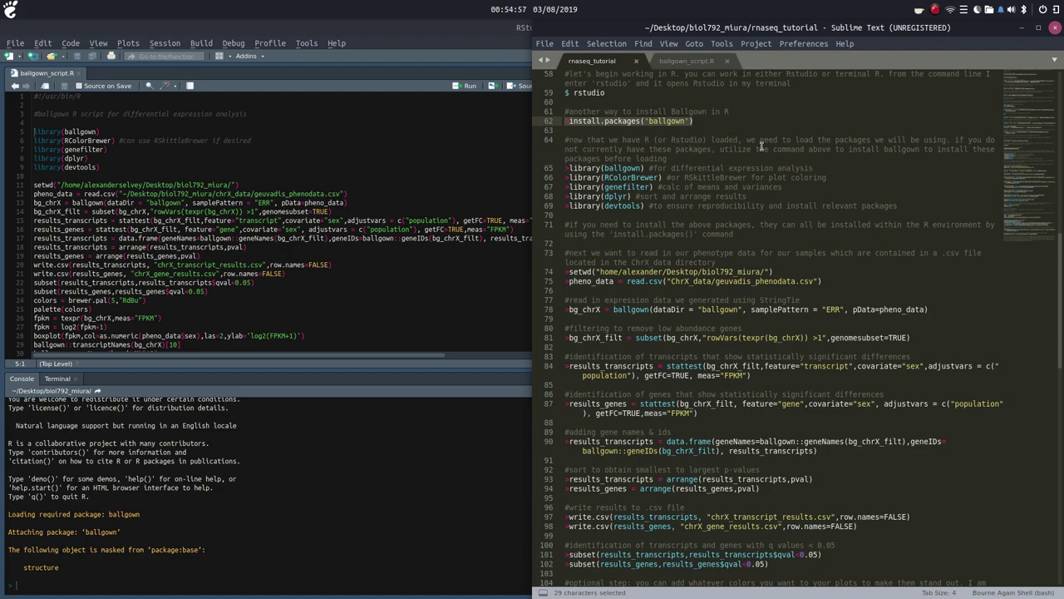
{"action": "left_click_drag", "start_coordinate": [643, 142], "coordinate": [653, 140]}
{"action": "left_click", "coordinate": [653, 140]}
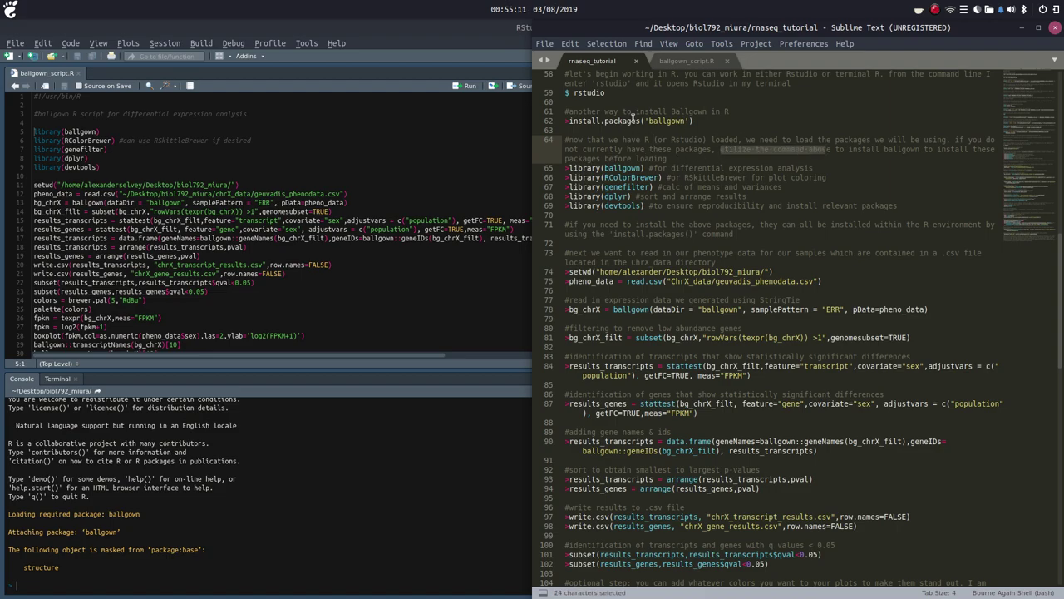
{"action": "left_click", "coordinate": [641, 120]}
{"action": "left_click_drag", "start_coordinate": [641, 121], "coordinate": [572, 122]}
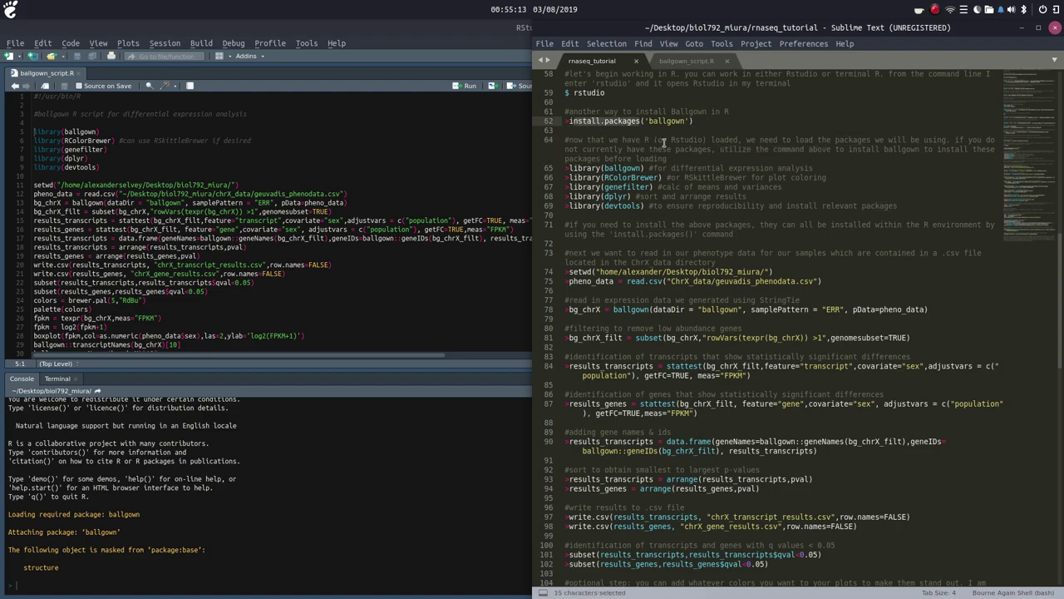
{"action": "left_click", "coordinate": [810, 159]}
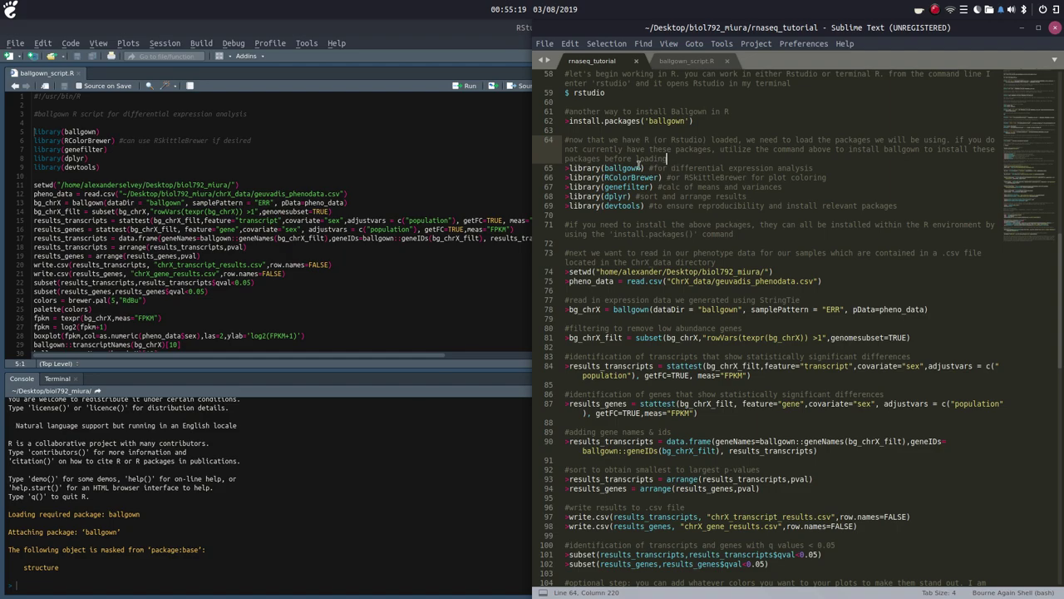
Compare the RColorBrewer and RSkittleBrewer options in the notes, including the palette code for each
{"action": "left_click_drag", "start_coordinate": [604, 177], "coordinate": [746, 178]}
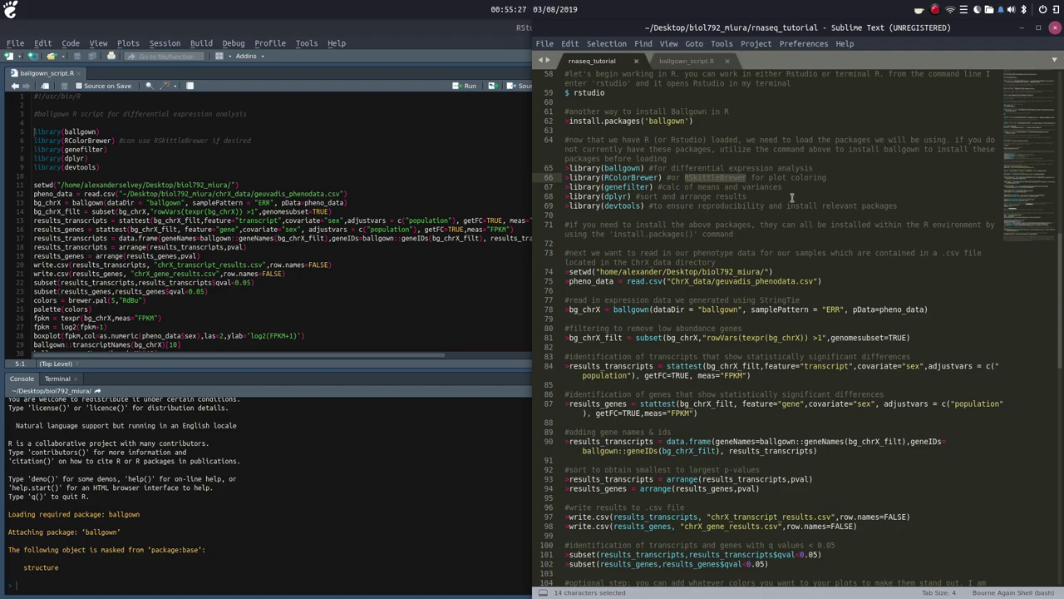
{"action": "left_click_drag", "start_coordinate": [661, 177], "coordinate": [604, 177]}
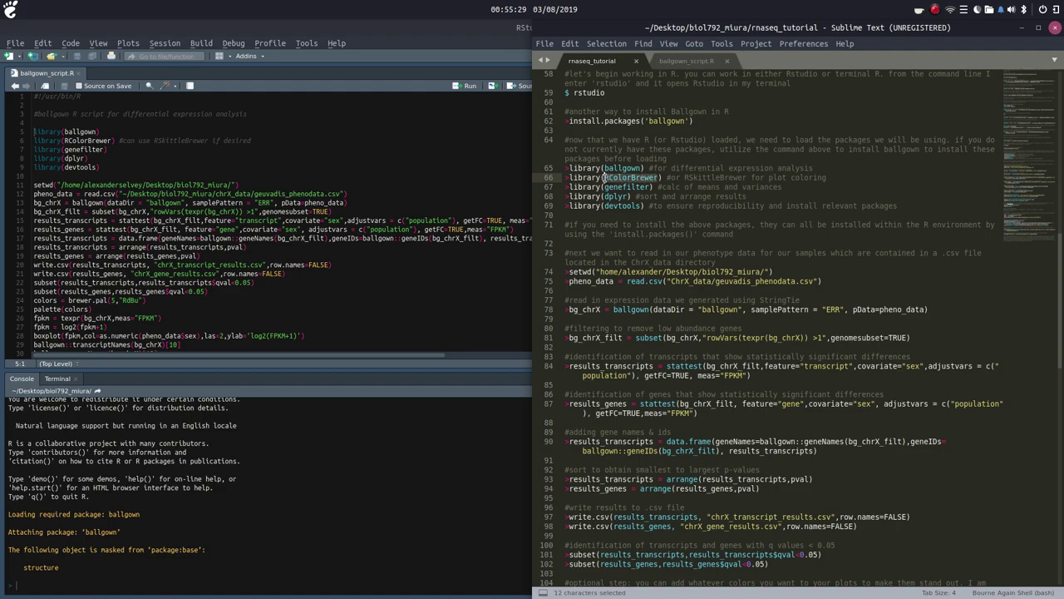
{"action": "scroll", "coordinate": [711, 445], "scroll_direction": "down", "scroll_amount": 4}
{"action": "left_click_drag", "start_coordinate": [679, 503], "coordinate": [563, 489]}
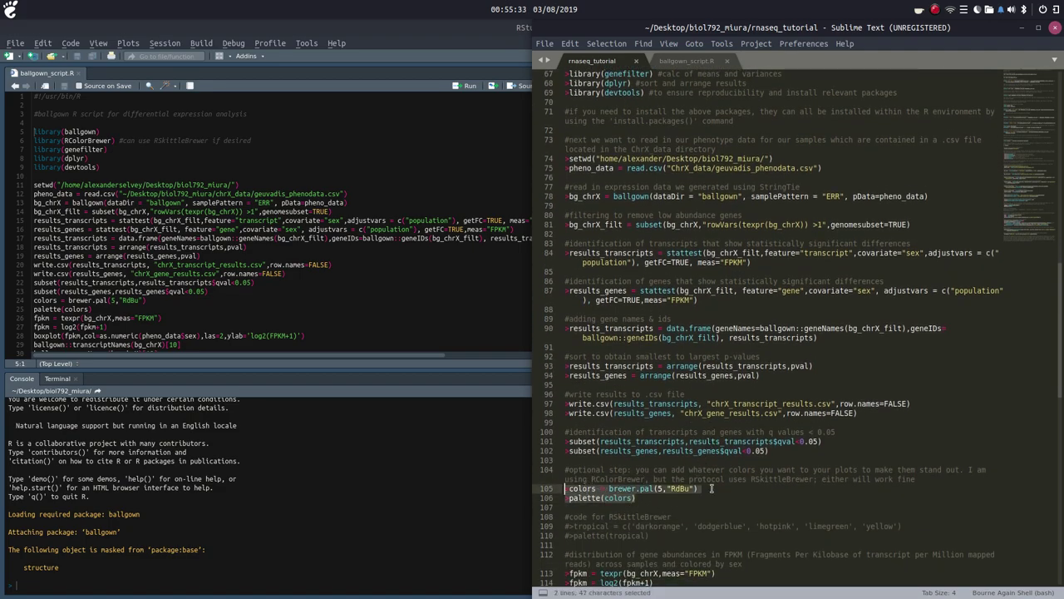
{"action": "scroll", "coordinate": [711, 489], "scroll_direction": "down", "scroll_amount": 2}
{"action": "left_click_drag", "start_coordinate": [650, 479], "coordinate": [564, 469]}
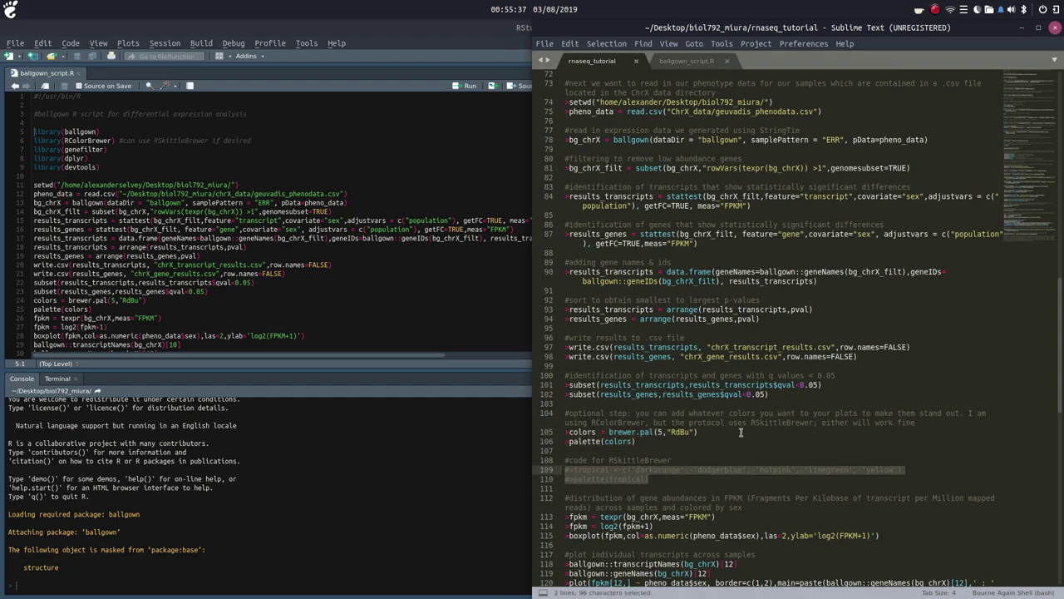
Review the notes on the genefilter, dplyr and devtools libraries and the rowVars call in the filtering command
{"action": "scroll", "coordinate": [738, 415], "scroll_direction": "up", "scroll_amount": 6}
{"action": "left_click_drag", "start_coordinate": [652, 247], "coordinate": [604, 246]}
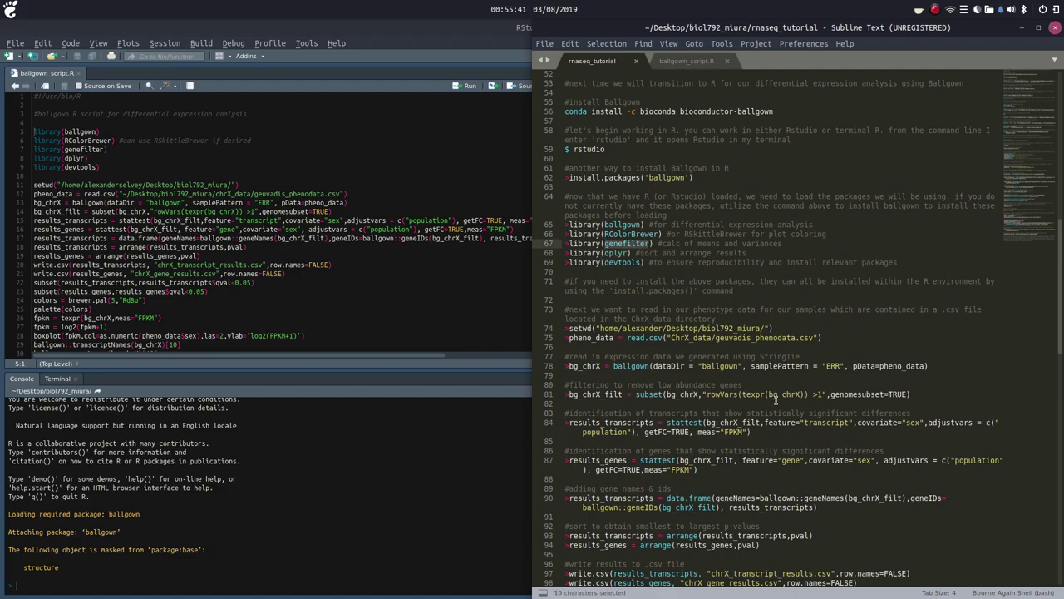
{"action": "scroll", "coordinate": [791, 439], "scroll_direction": "down", "scroll_amount": 1}
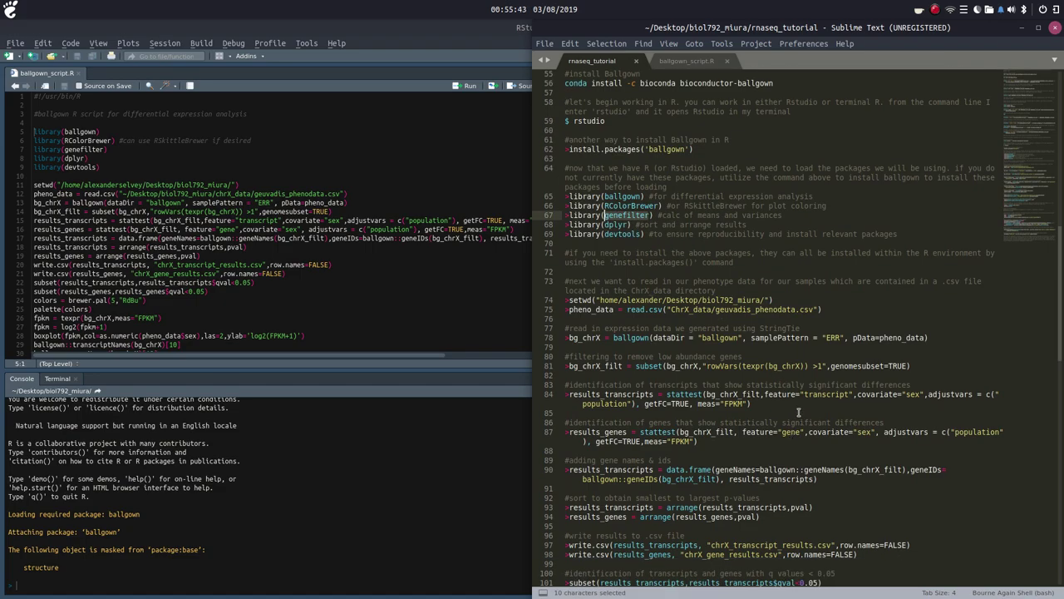
{"action": "left_click_drag", "start_coordinate": [733, 367], "coordinate": [706, 367]}
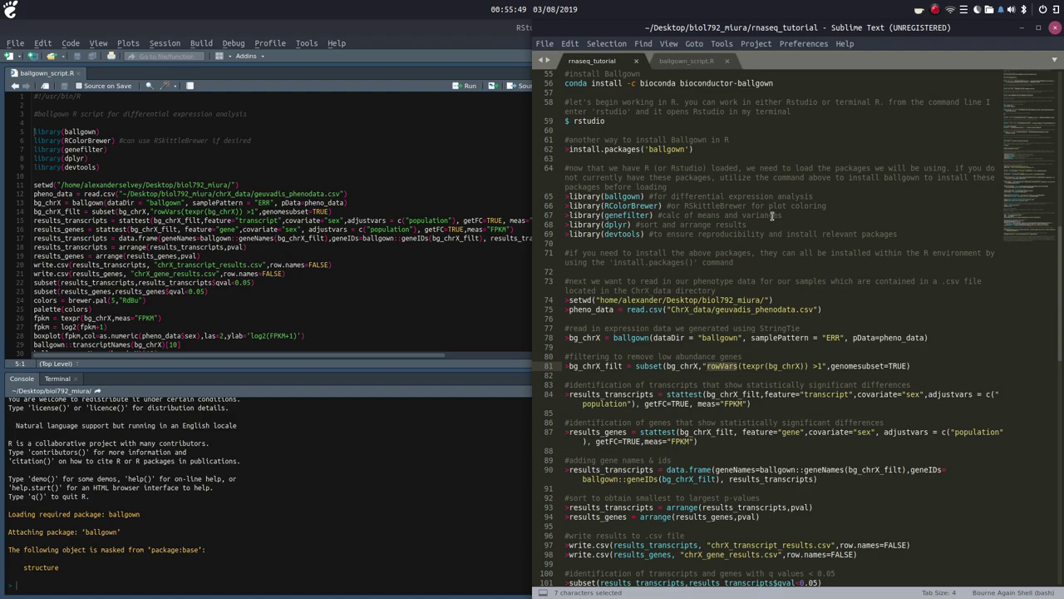
{"action": "left_click_drag", "start_coordinate": [629, 224], "coordinate": [606, 224]}
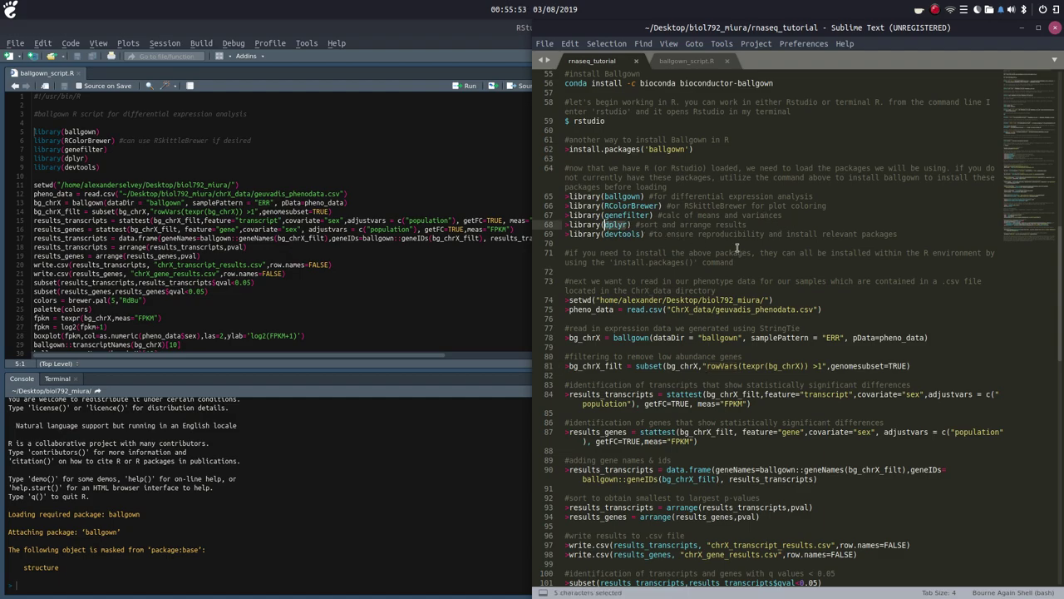
{"action": "left_click_drag", "start_coordinate": [747, 228], "coordinate": [897, 243]}
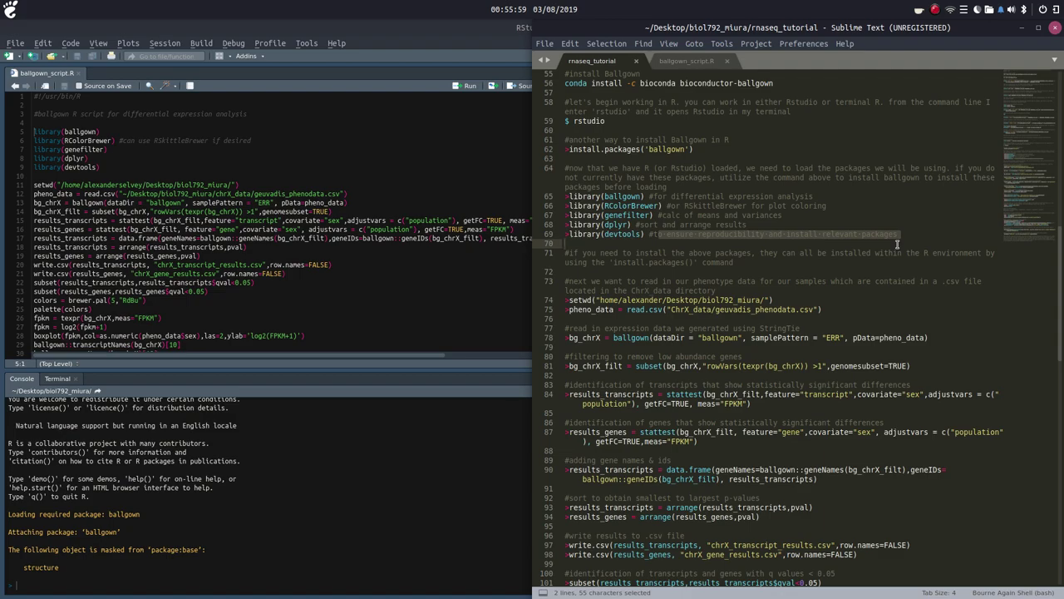
{"action": "left_click", "coordinate": [910, 239]}
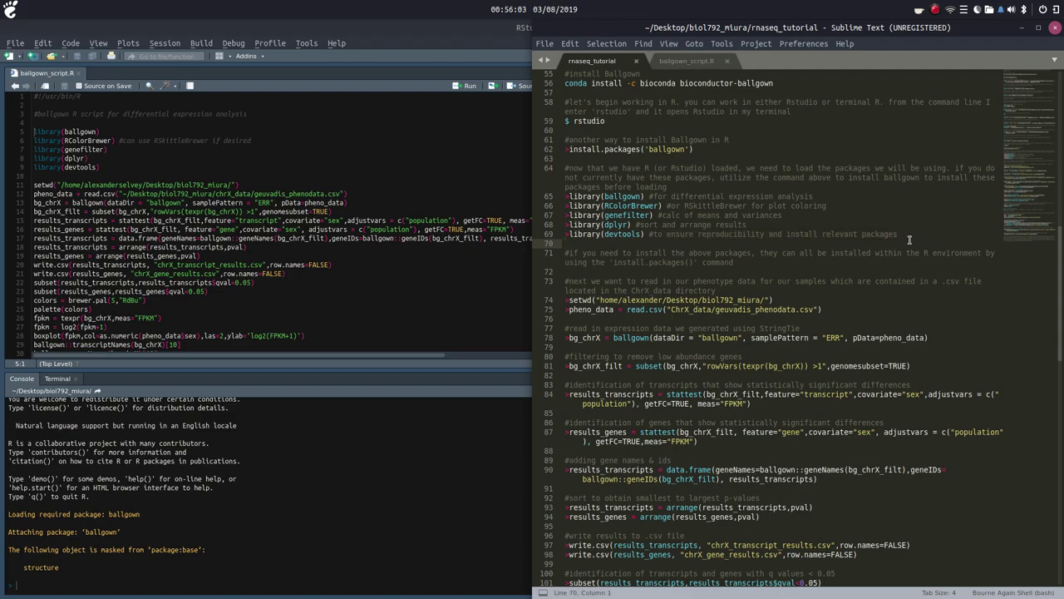
Review the note on installing packages within R using install.packages(), and return to the library(ballgown) line in RStudio
{"action": "scroll", "coordinate": [823, 406], "scroll_direction": "down", "scroll_amount": 2}
{"action": "scroll", "coordinate": [823, 406], "scroll_direction": "up", "scroll_amount": 3}
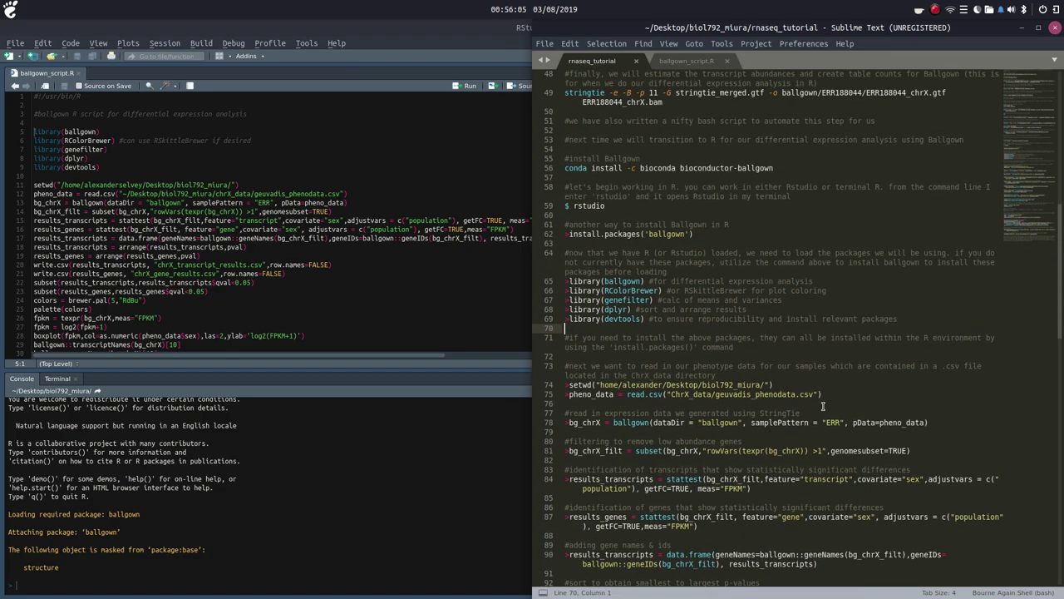
{"action": "scroll", "coordinate": [824, 406], "scroll_direction": "down", "scroll_amount": 2}
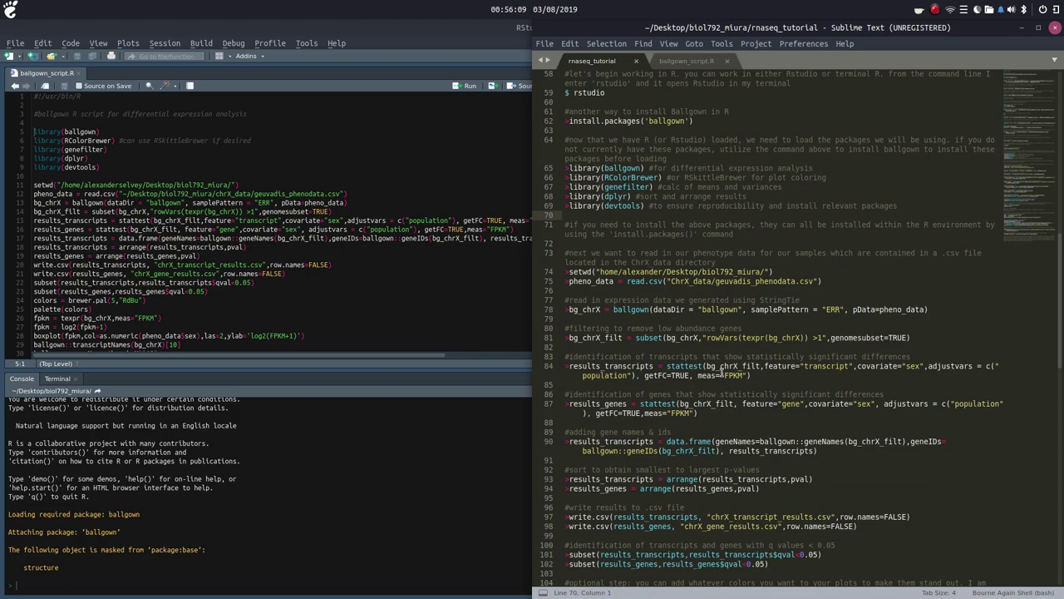
{"action": "left_click_drag", "start_coordinate": [566, 243], "coordinate": [692, 235]}
{"action": "left_click", "coordinate": [719, 239]}
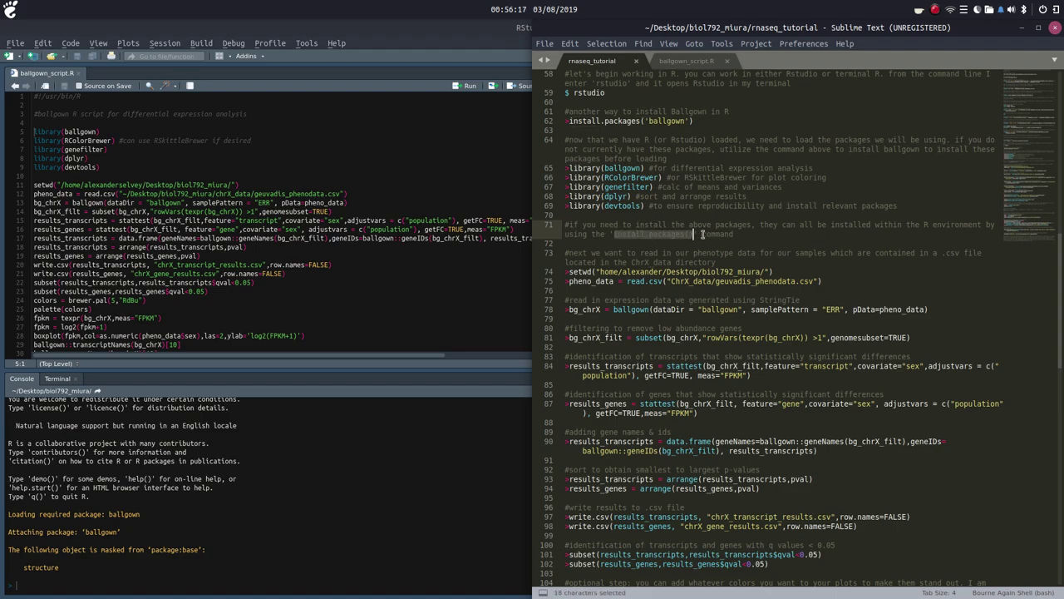
{"action": "left_click", "coordinate": [642, 261]}
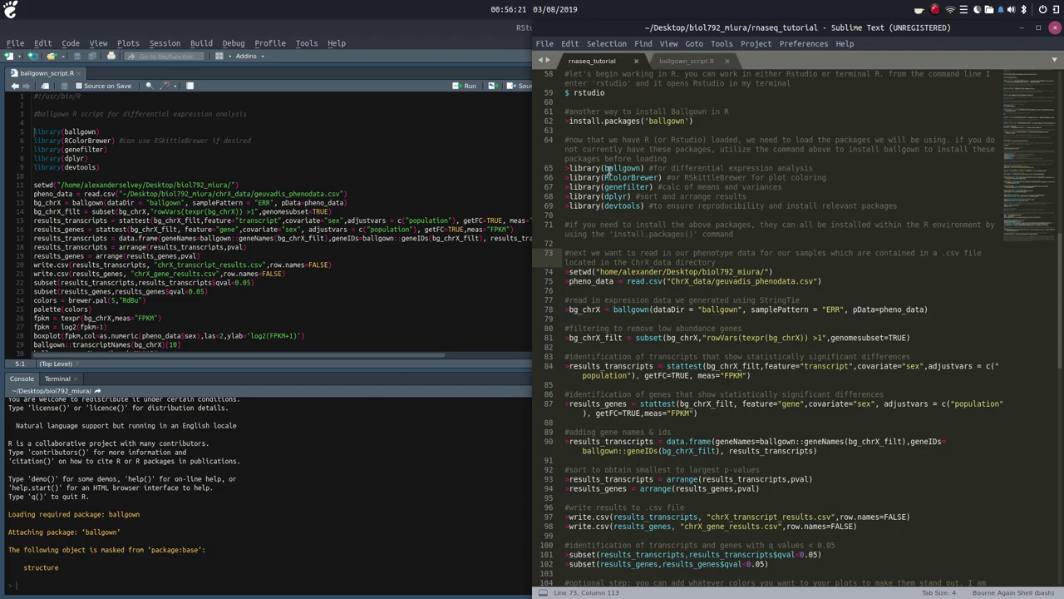
{"action": "left_click", "coordinate": [34, 131]}
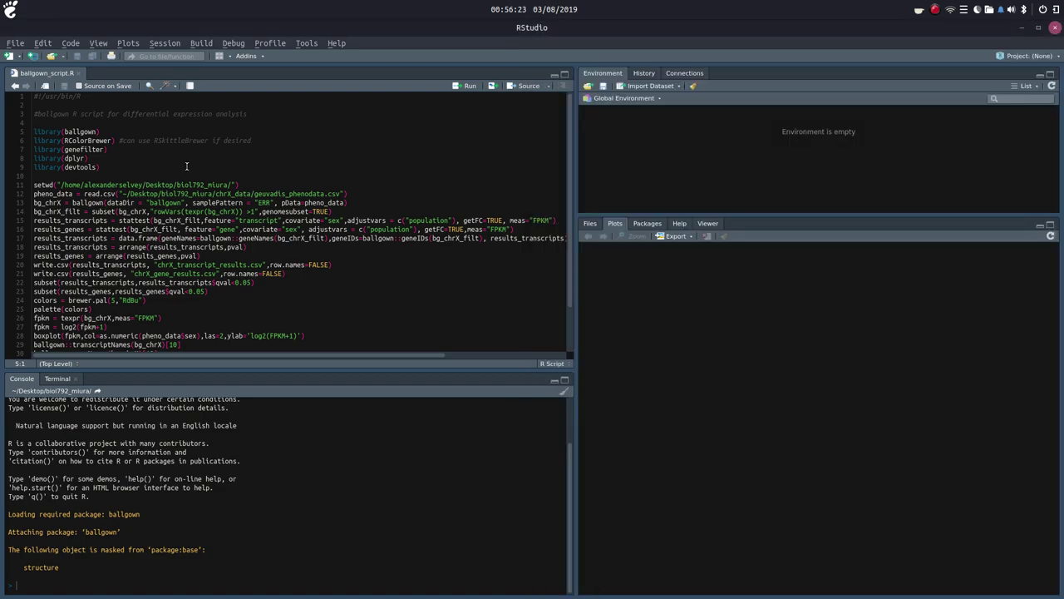
Run the script's library lines for ballgown, RColorBrewer, genefilter, dplyr and devtools one by one
{"action": "key", "text": "ctrl+Return"}
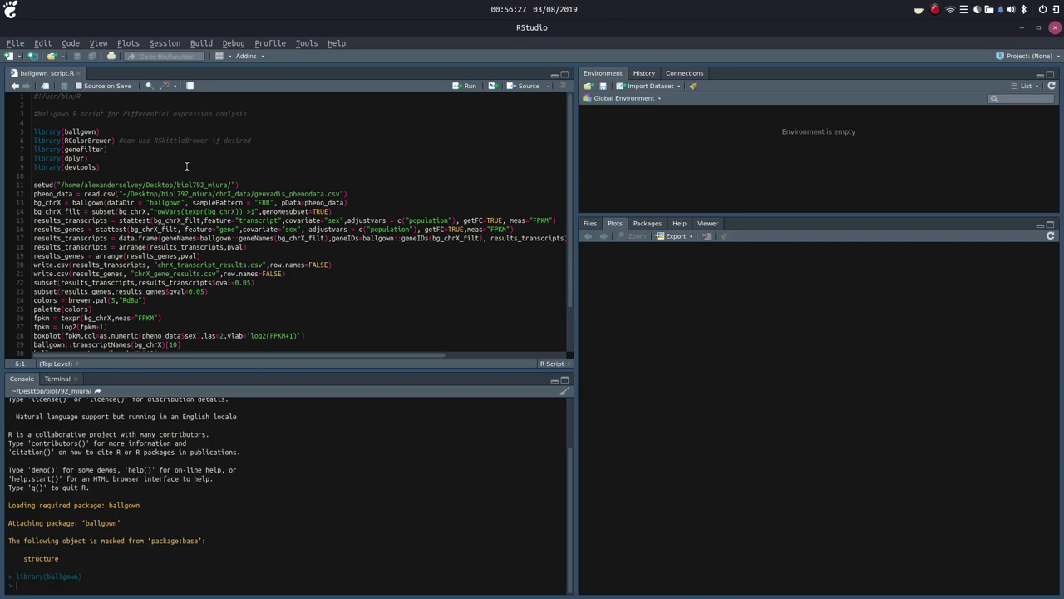
{"action": "key", "text": "ctrl+Return"}
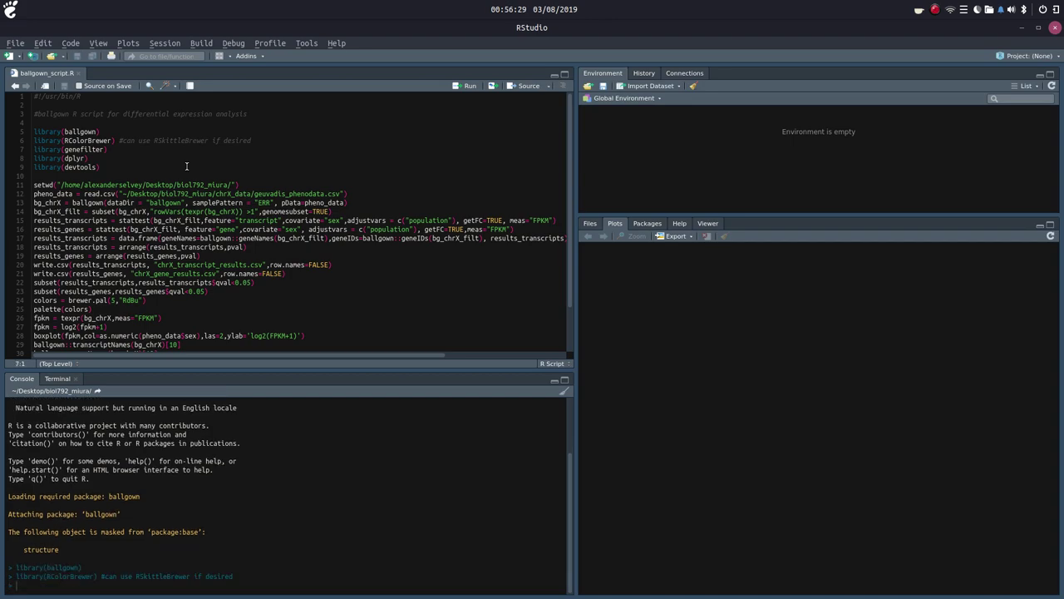
{"action": "key", "text": "ctrl+Return"}
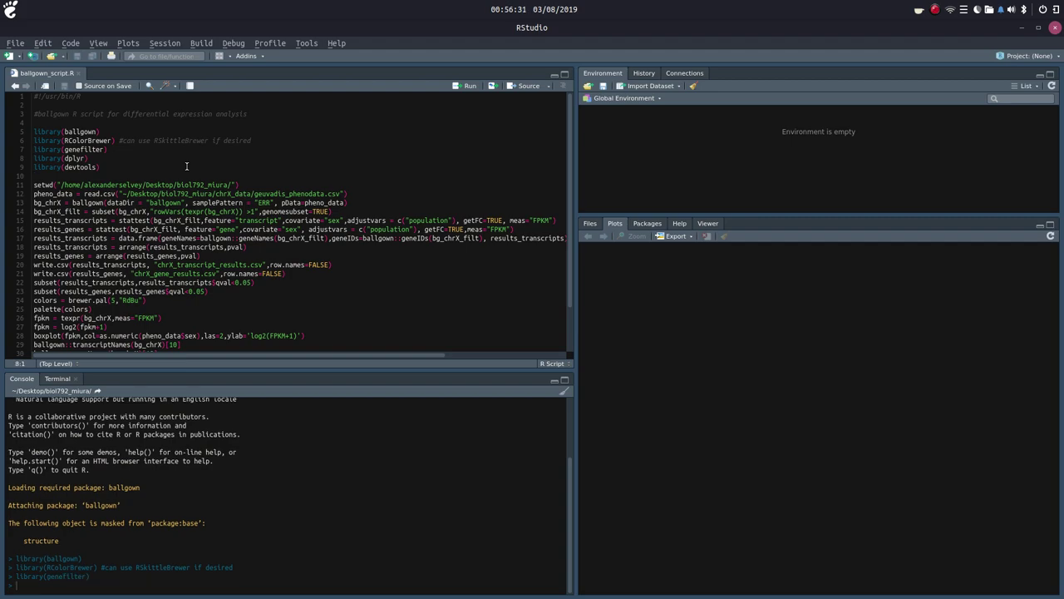
{"action": "key", "text": "ctrl+Return"}
{"action": "key", "text": "ctrl+Return"}
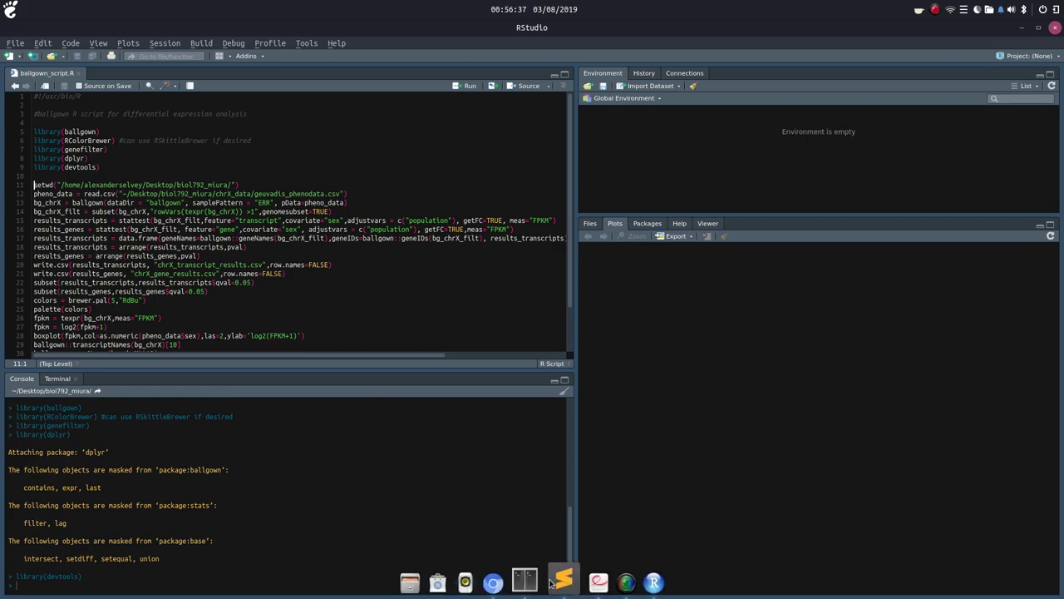
In the Sublime Text notes, correct ChrX to chrX in the comment about the phenotype data directory
{"action": "left_click", "coordinate": [559, 580]}
{"action": "scroll", "coordinate": [648, 262], "scroll_direction": "down", "scroll_amount": 4}
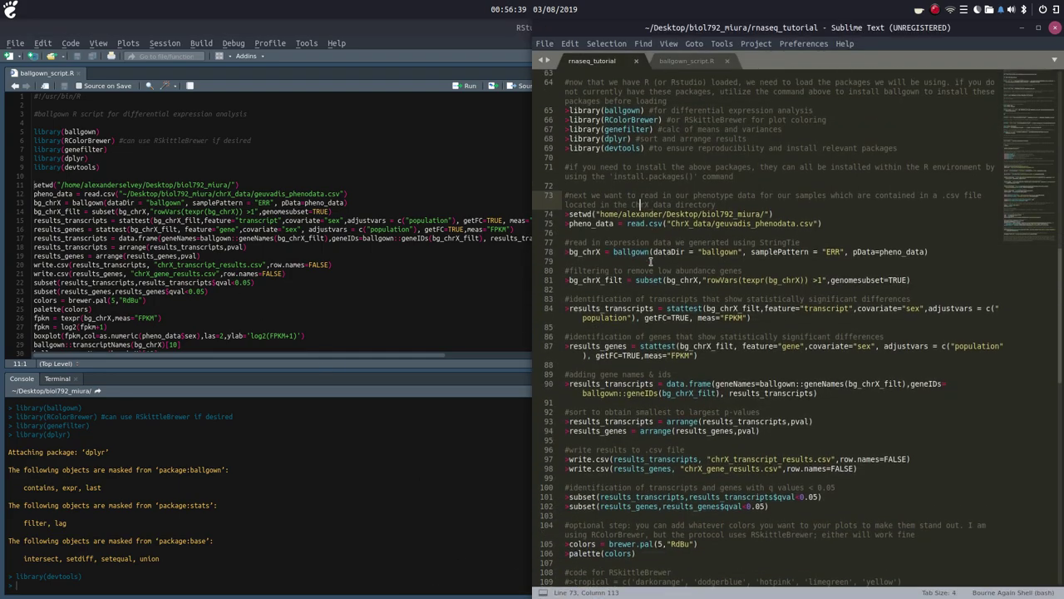
{"action": "scroll", "coordinate": [648, 262], "scroll_direction": "down", "scroll_amount": 2}
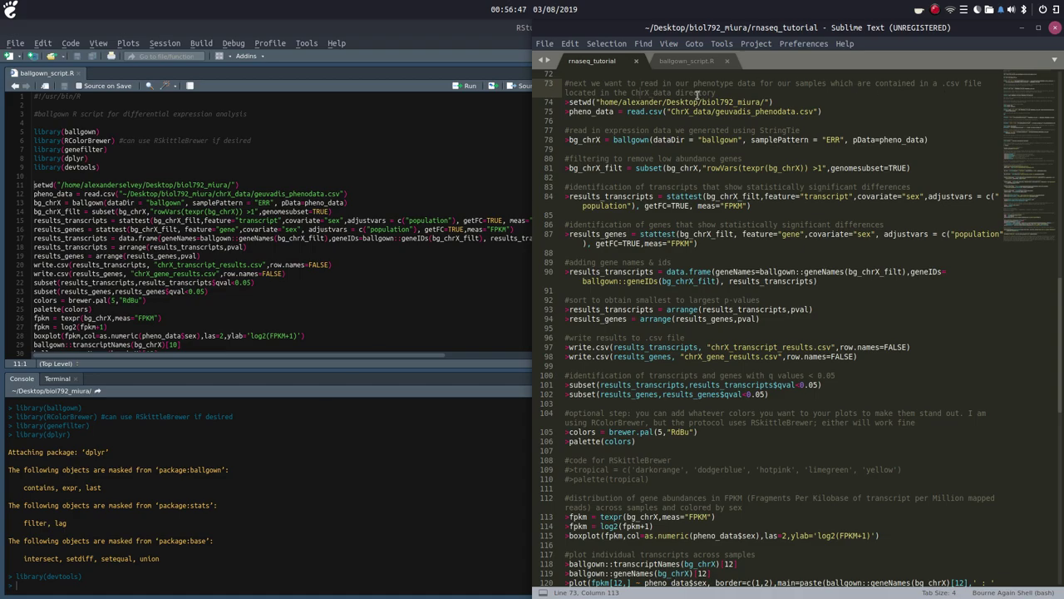
{"action": "left_click", "coordinate": [634, 89]}
{"action": "key", "text": "BackSpace"}
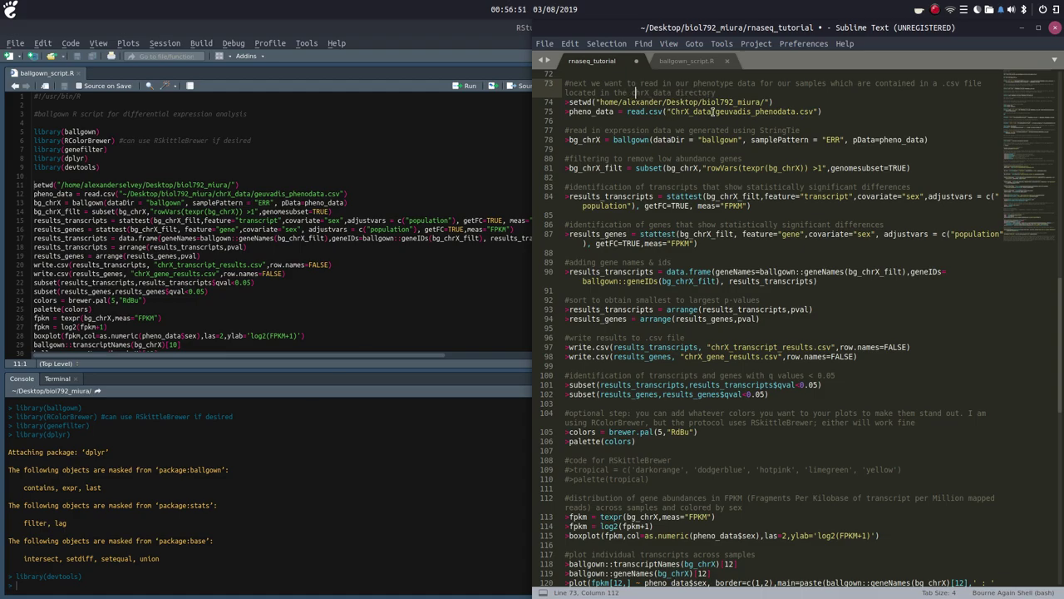
{"action": "key", "text": "End"}
Switch to the third Tilix terminal session, change into the chrX_data directory and list its contents
{"action": "left_click", "coordinate": [559, 585]}
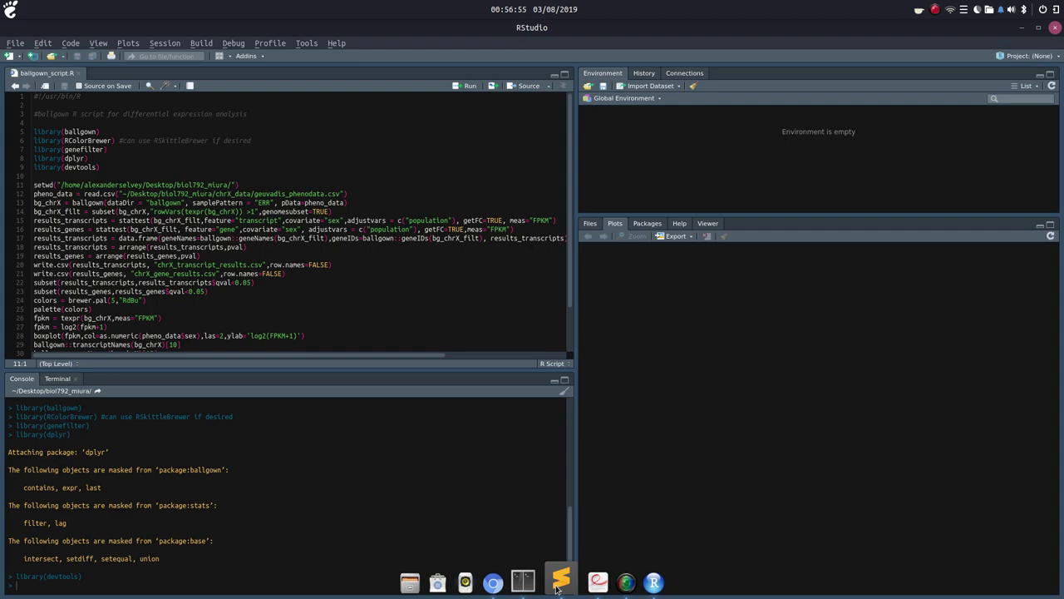
{"action": "left_click", "coordinate": [559, 585]}
{"action": "left_click", "coordinate": [523, 582]}
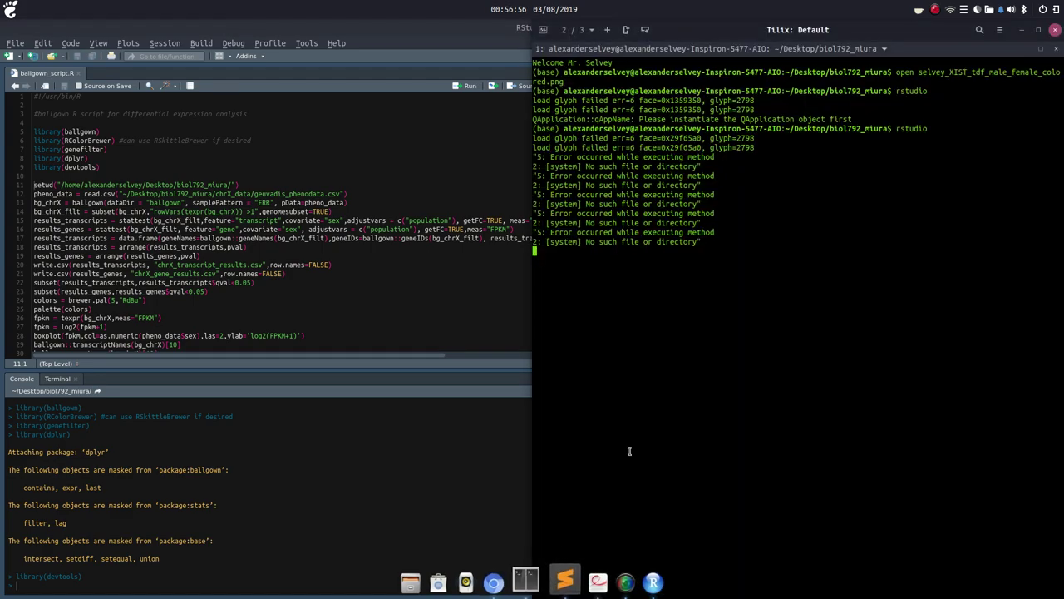
{"action": "left_click", "coordinate": [586, 32]}
{"action": "left_click", "coordinate": [629, 310]}
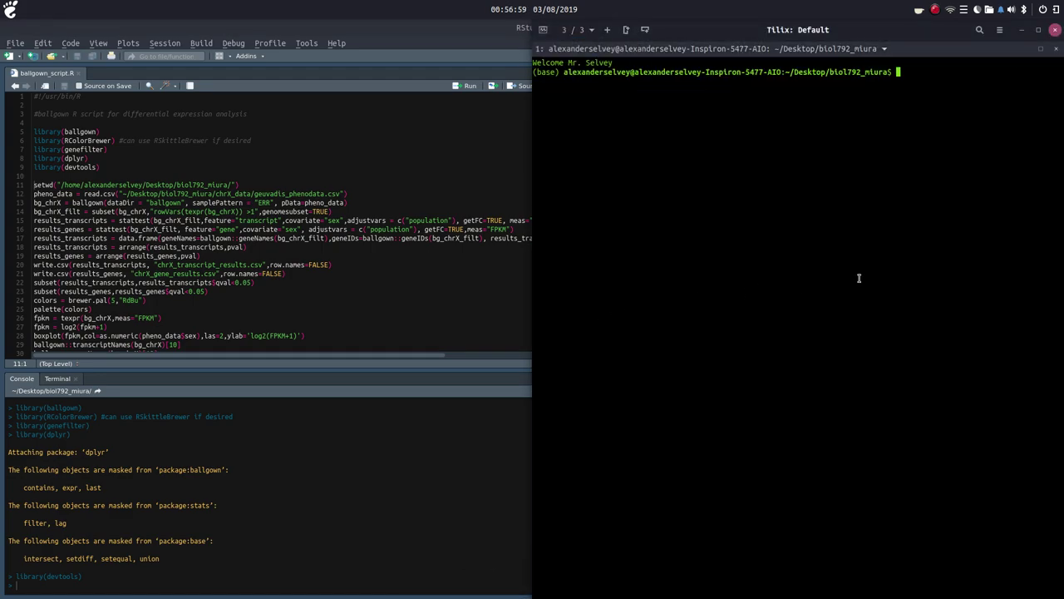
{"action": "type", "text": "cd c"}
{"action": "key", "text": "Tab"}
{"action": "key", "text": "Return"}
{"action": "type", "text": "ls"}
{"action": "key", "text": "Return"}
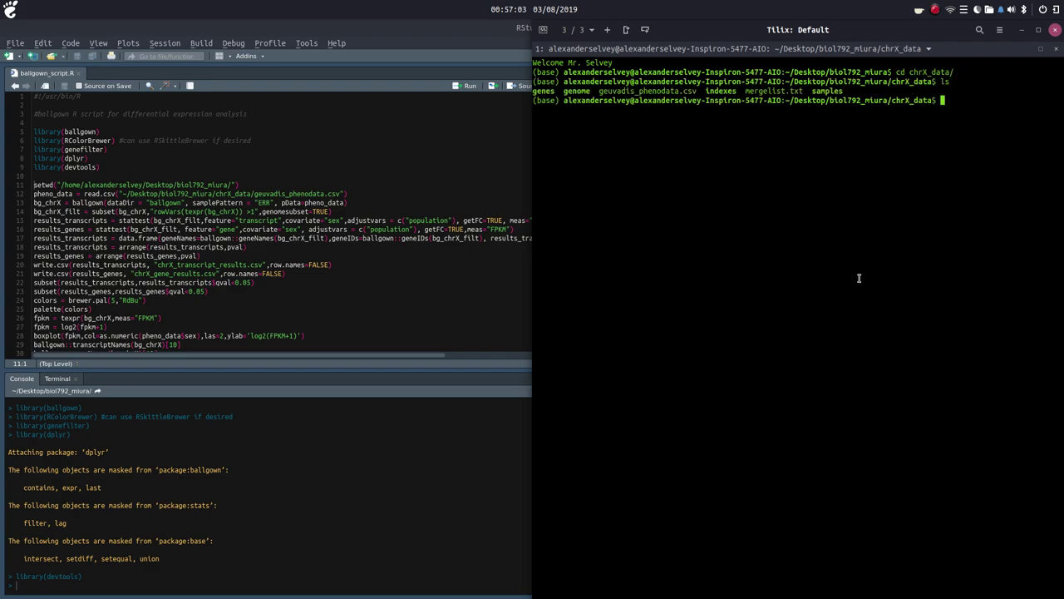
Open geuvadis_phenodata.csv from the terminal and place the spreadsheet window beside RStudio
{"action": "left_click_drag", "start_coordinate": [701, 91], "coordinate": [598, 89]}
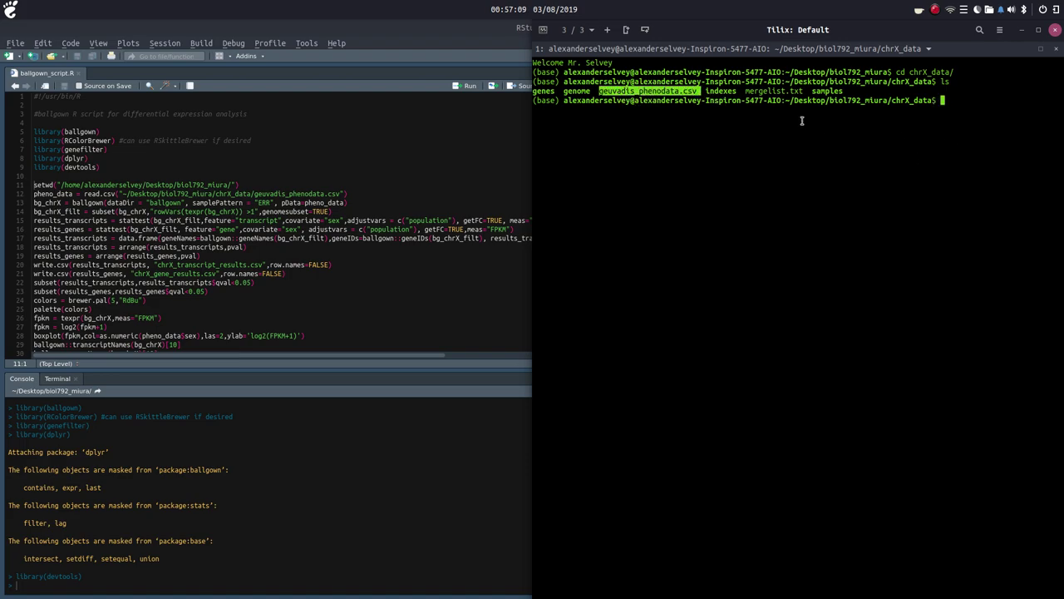
{"action": "left_click", "coordinate": [902, 126]}
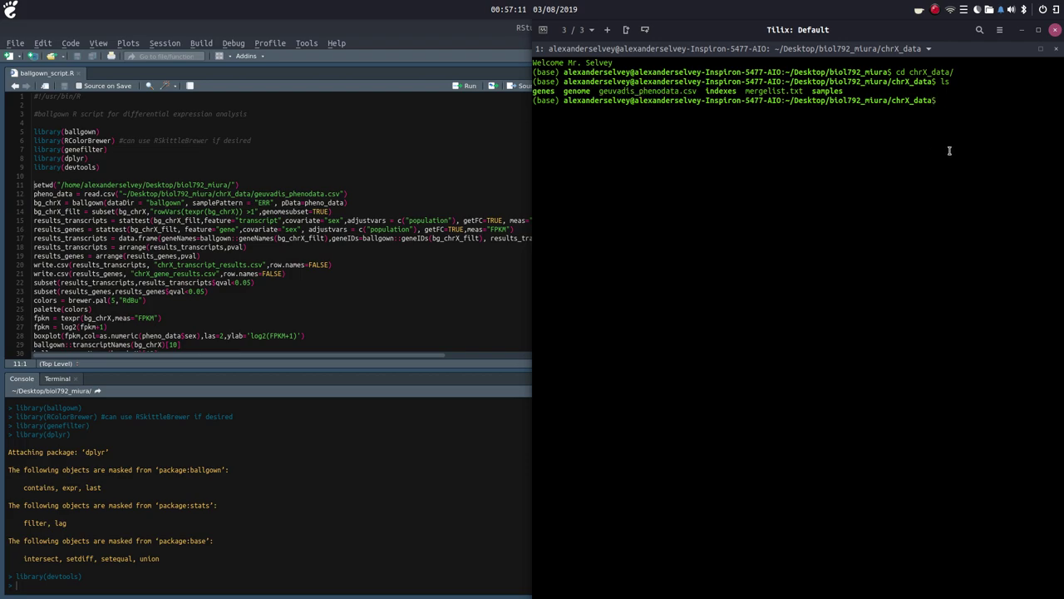
{"action": "type", "text": "open geu"}
{"action": "key", "text": "Tab"}
{"action": "key", "text": "Return"}
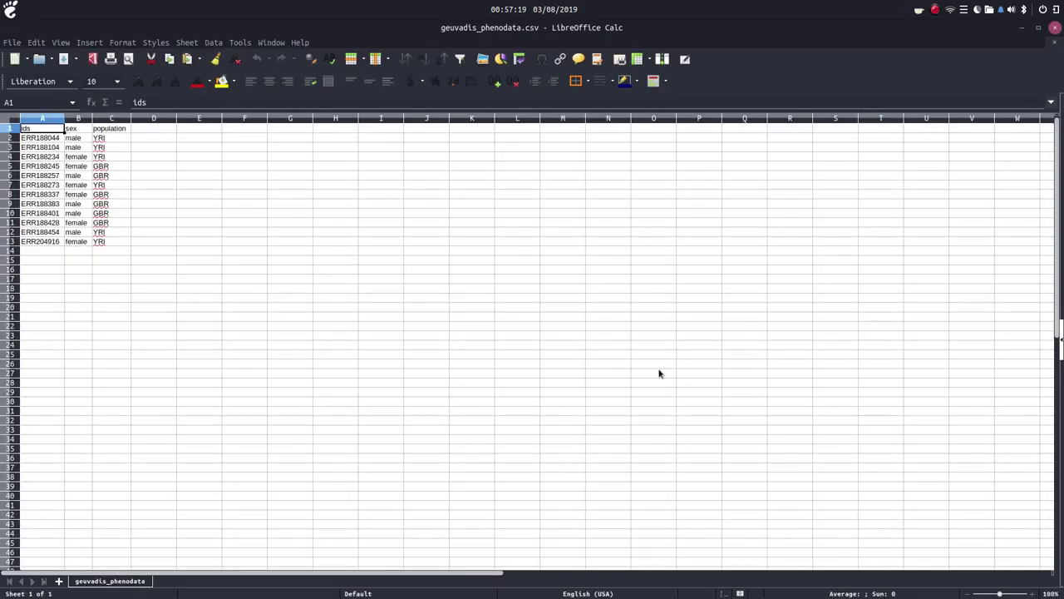
{"action": "key", "text": "super+Right"}
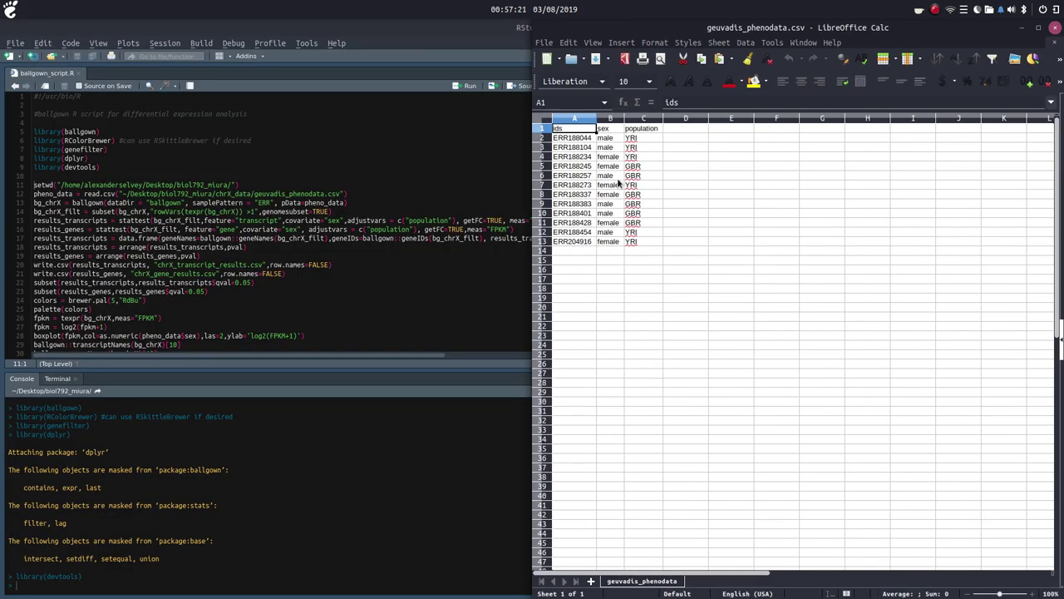
Examine the ids, sex and population columns of the phenotype data, and close the spreadsheet and hide the terminal
{"action": "left_click", "coordinate": [614, 138]}
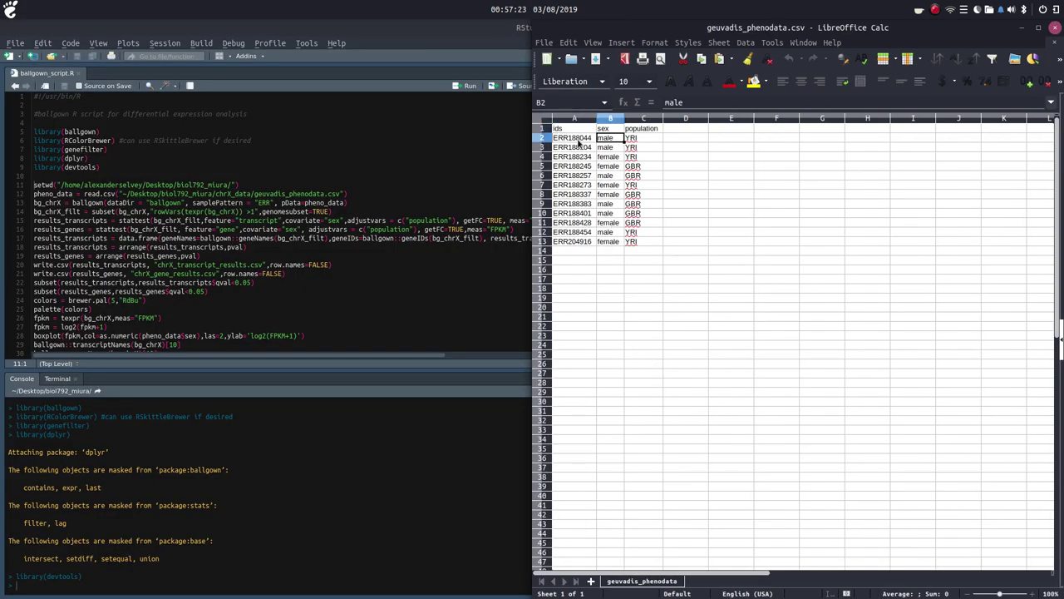
{"action": "left_click", "coordinate": [579, 138]}
{"action": "left_click", "coordinate": [614, 138]}
{"action": "left_click", "coordinate": [585, 141]}
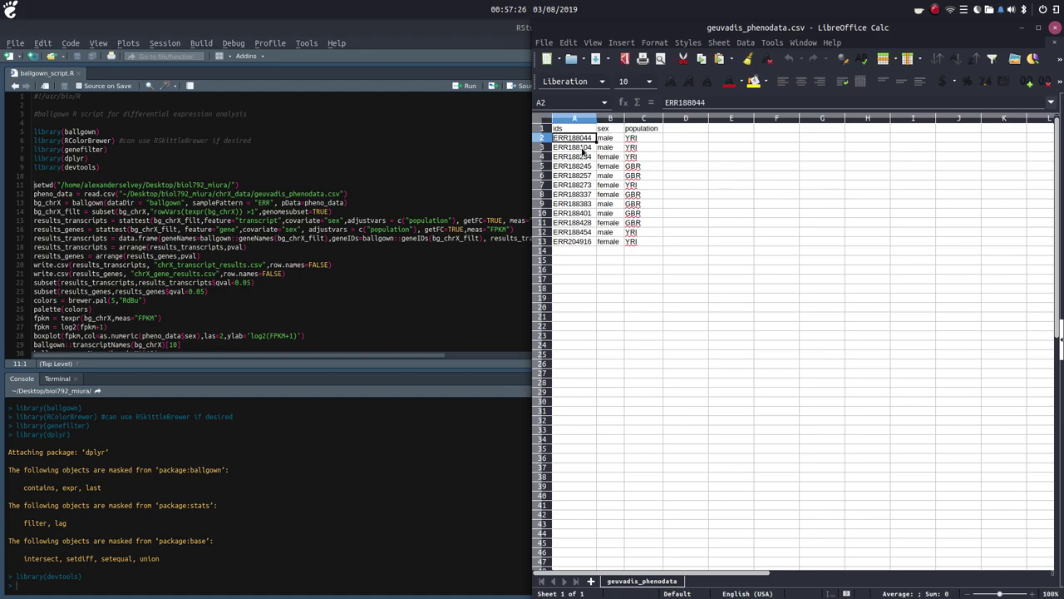
{"action": "left_click", "coordinate": [640, 139]}
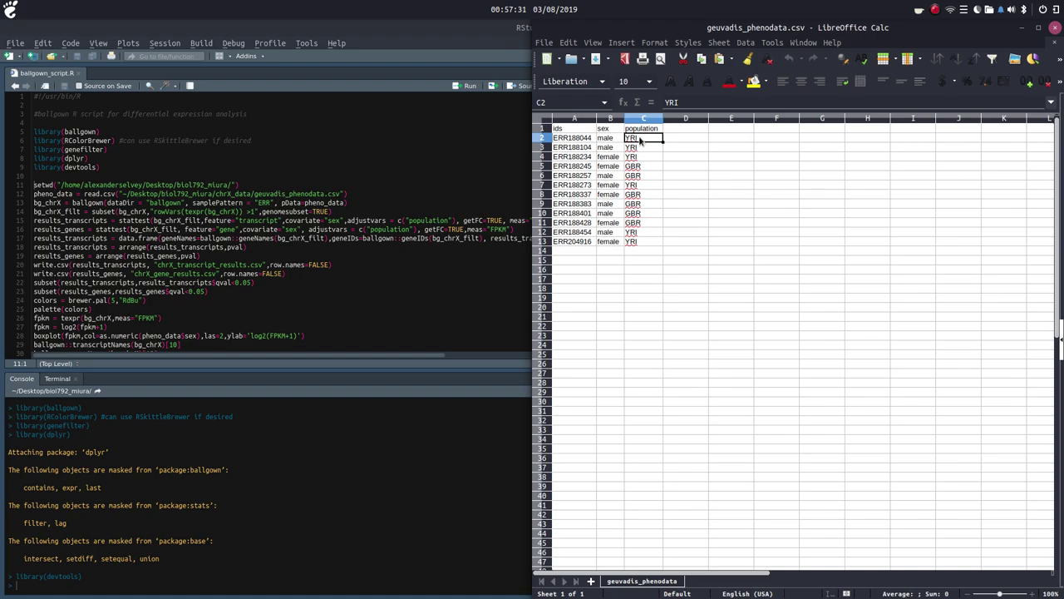
{"action": "left_click", "coordinate": [645, 167]}
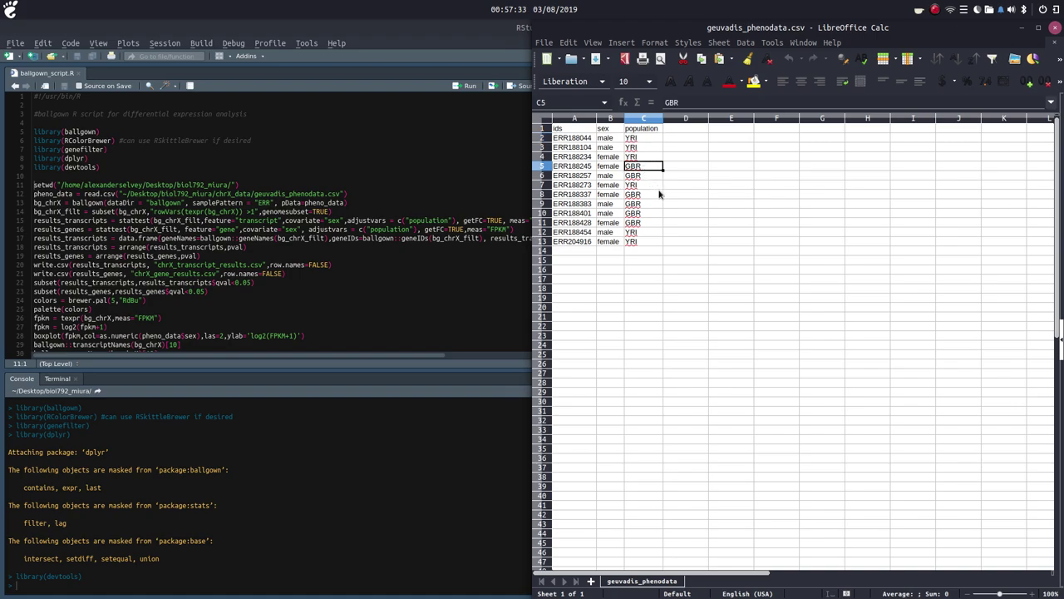
{"action": "left_click", "coordinate": [648, 139]}
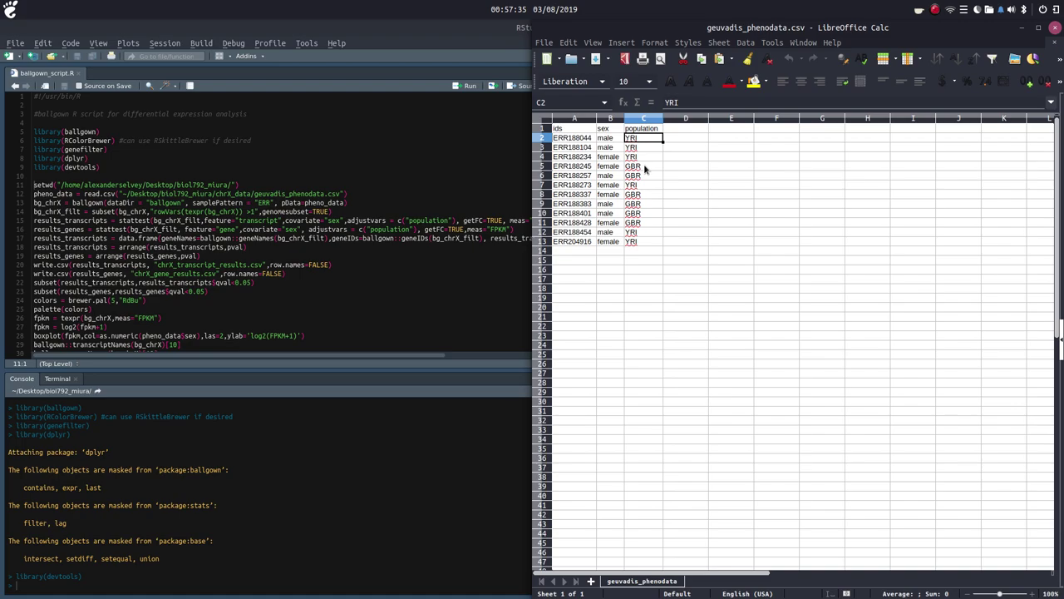
{"action": "left_click", "coordinate": [646, 169]}
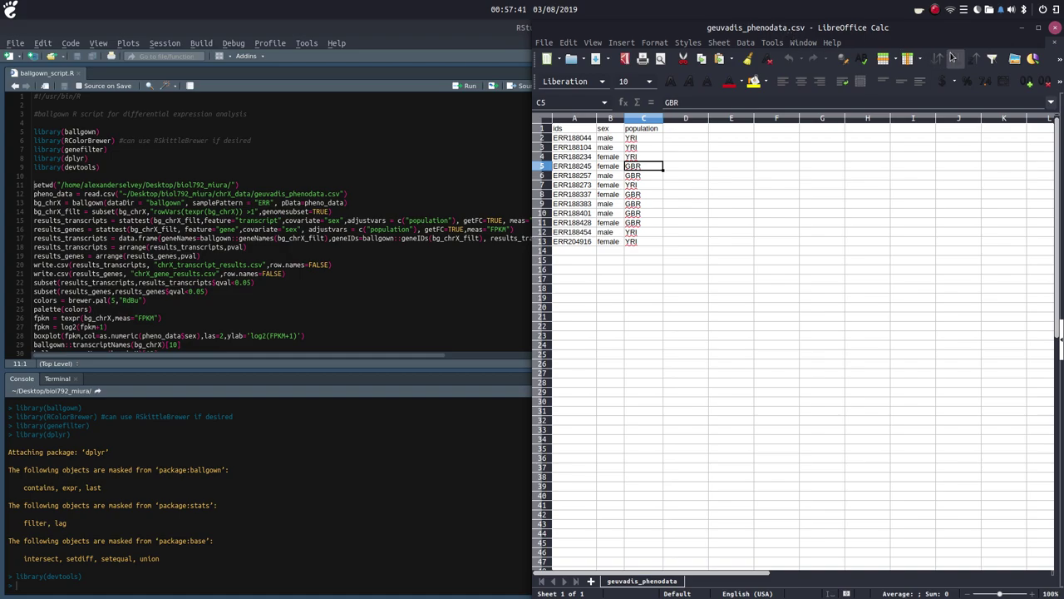
{"action": "left_click", "coordinate": [1055, 28]}
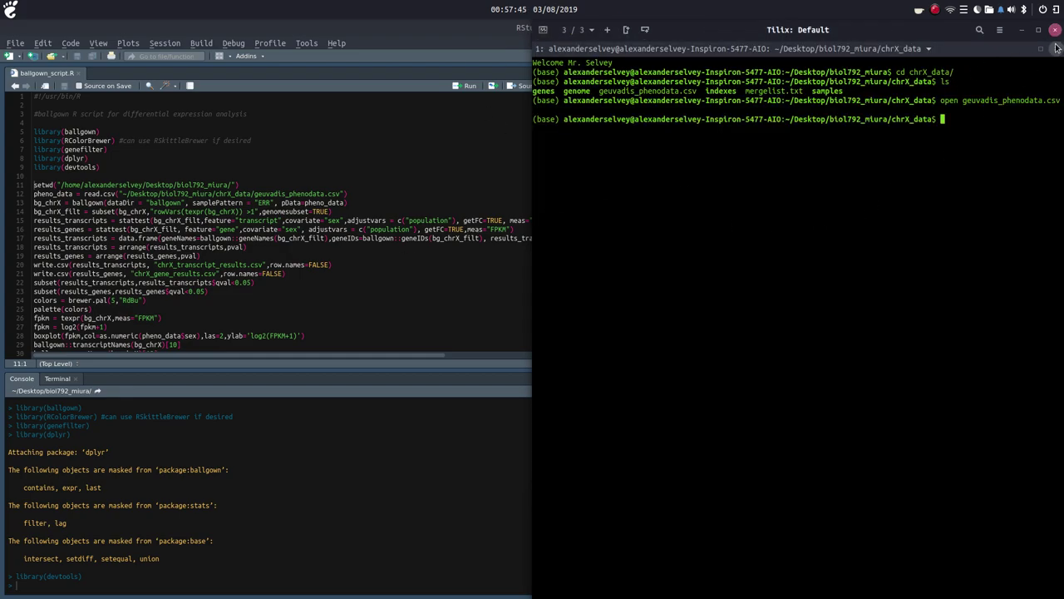
{"action": "left_click", "coordinate": [1024, 32]}
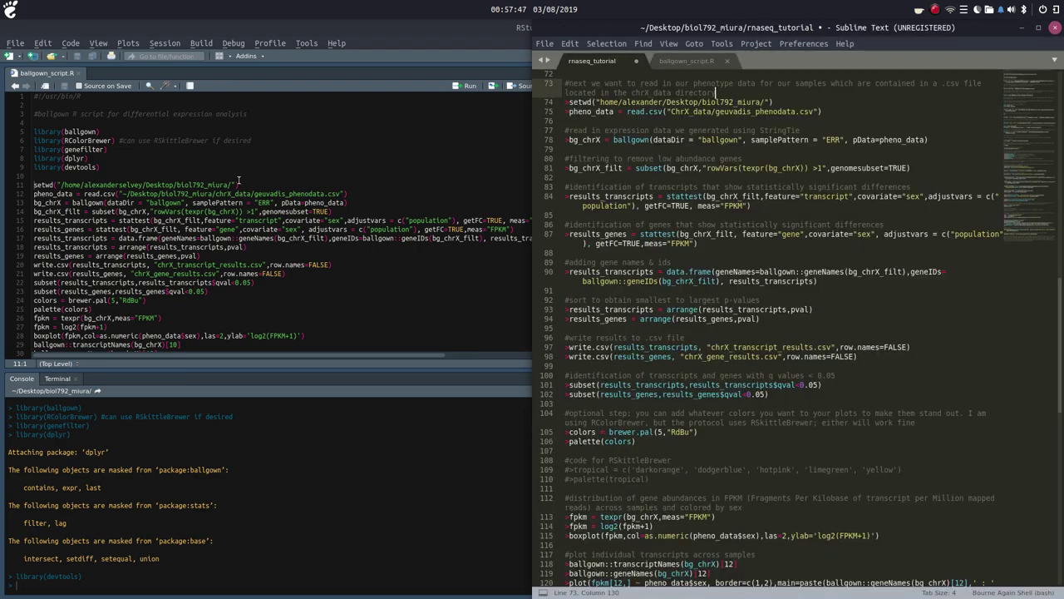
Save the rnaseq_tutorial notes and run the script's setwd() line for the biol792_miura directory in RStudio
{"action": "key", "text": "ctrl+s"}
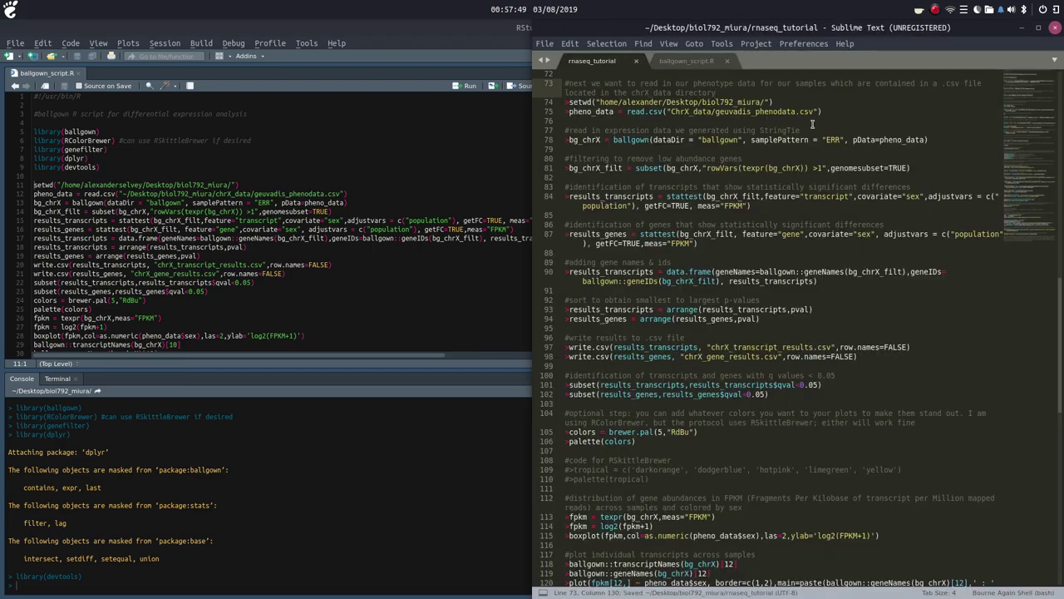
{"action": "left_click", "coordinate": [34, 186]}
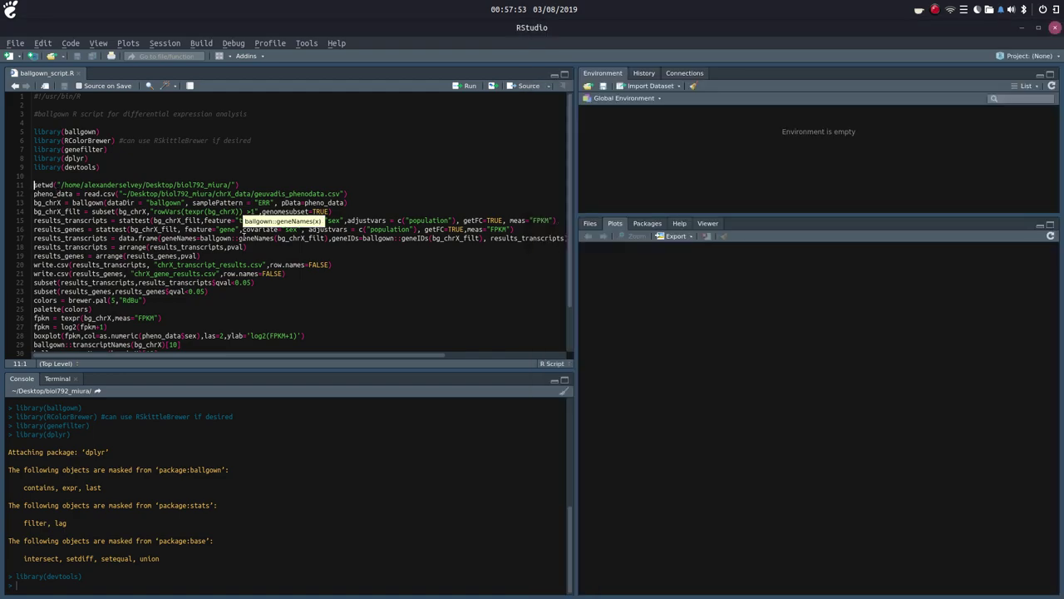
{"action": "key", "text": "ctrl+Return"}
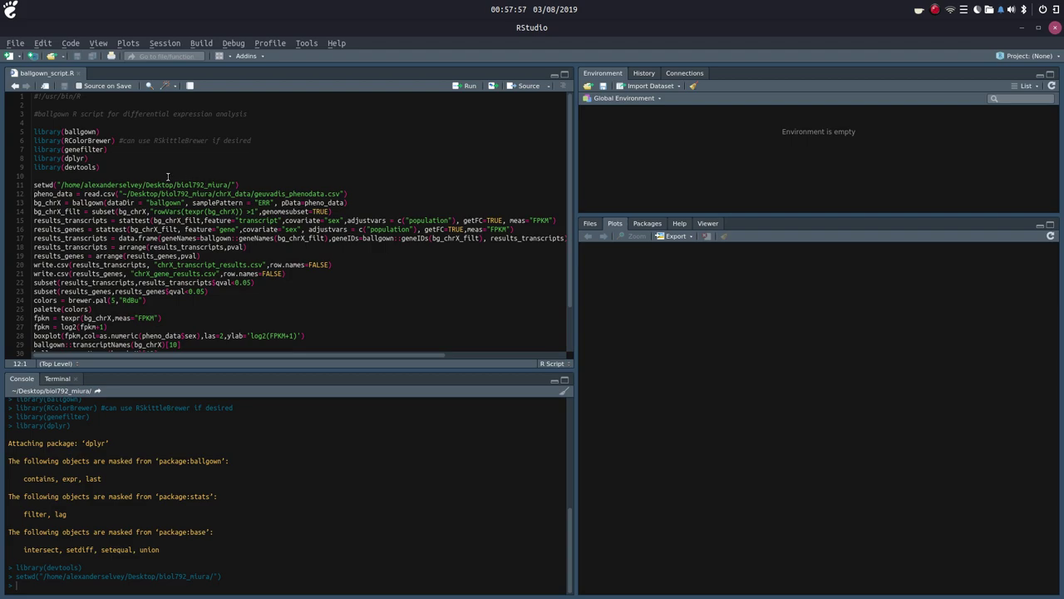
In the Tilix terminal, go up to the biol792_miura directory, list its contents and point out the ballgown folder
{"action": "mouse_move", "coordinate": [482, 592]}
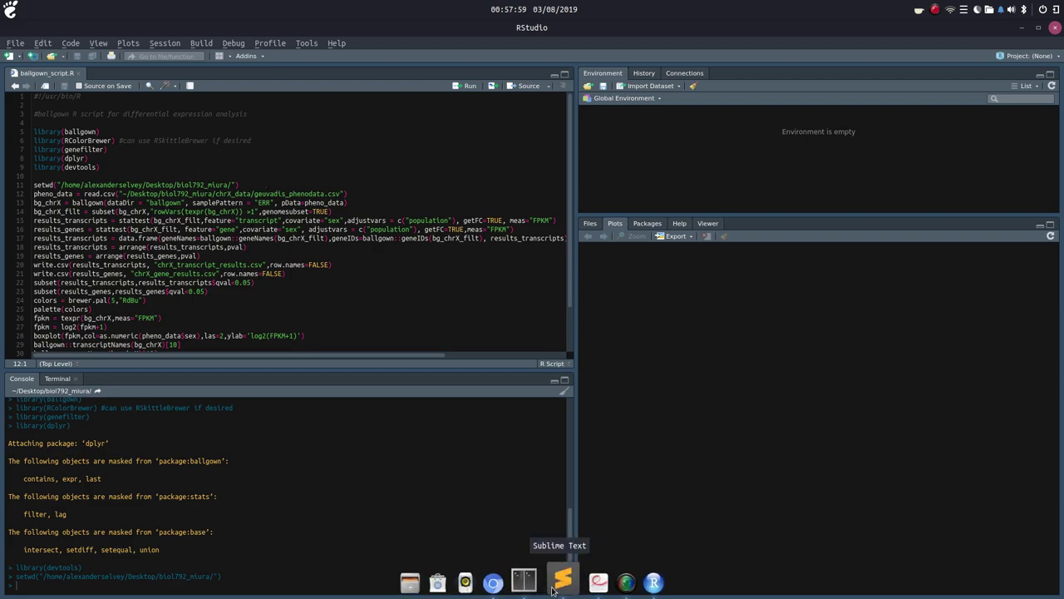
{"action": "left_click", "coordinate": [532, 582]}
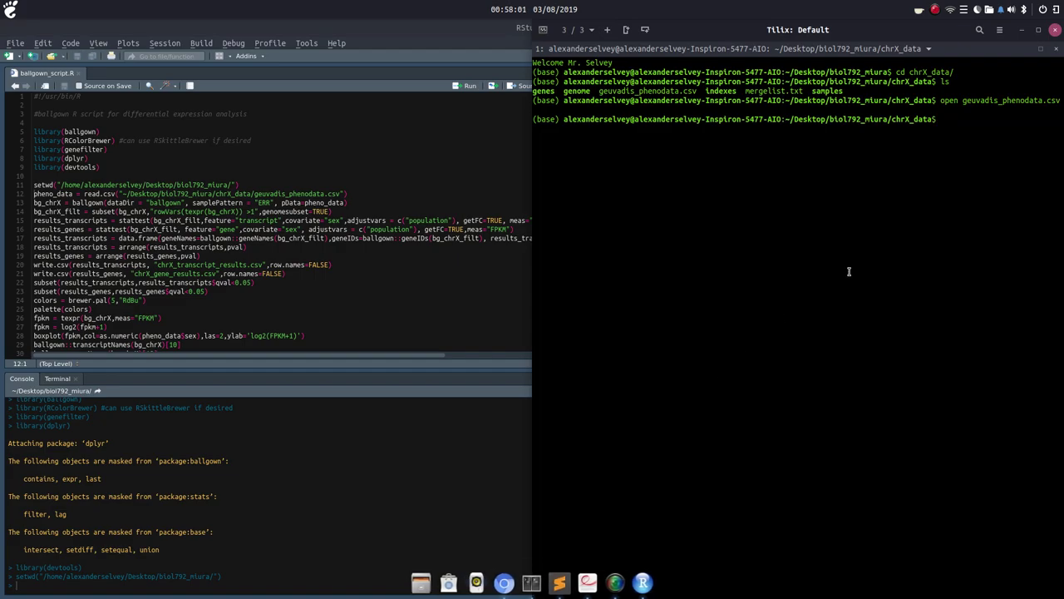
{"action": "type", "text": "cd .."}
{"action": "key", "text": "Return"}
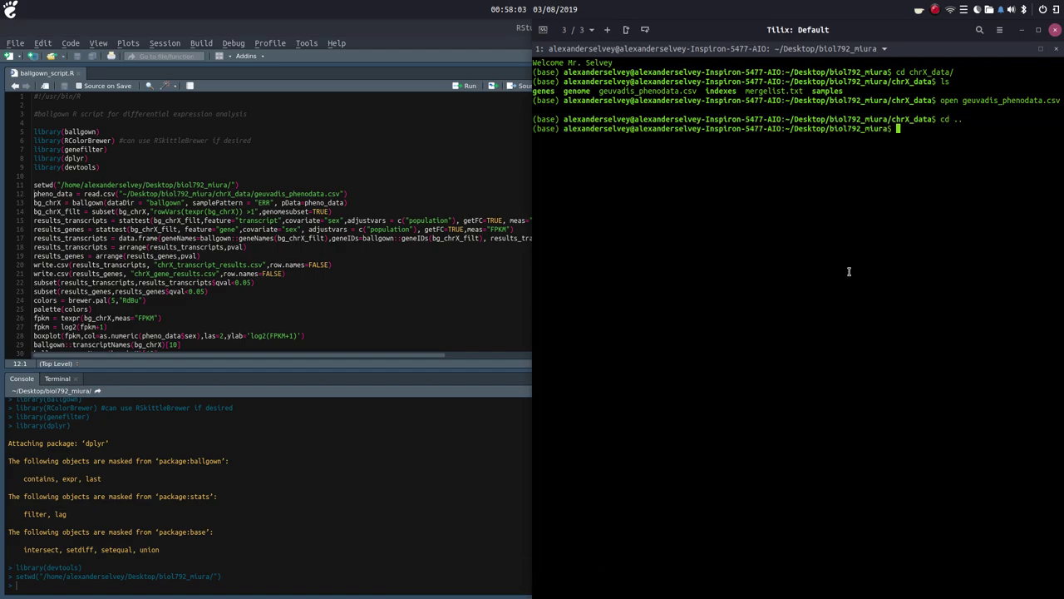
{"action": "type", "text": "ls"}
{"action": "key", "text": "Return"}
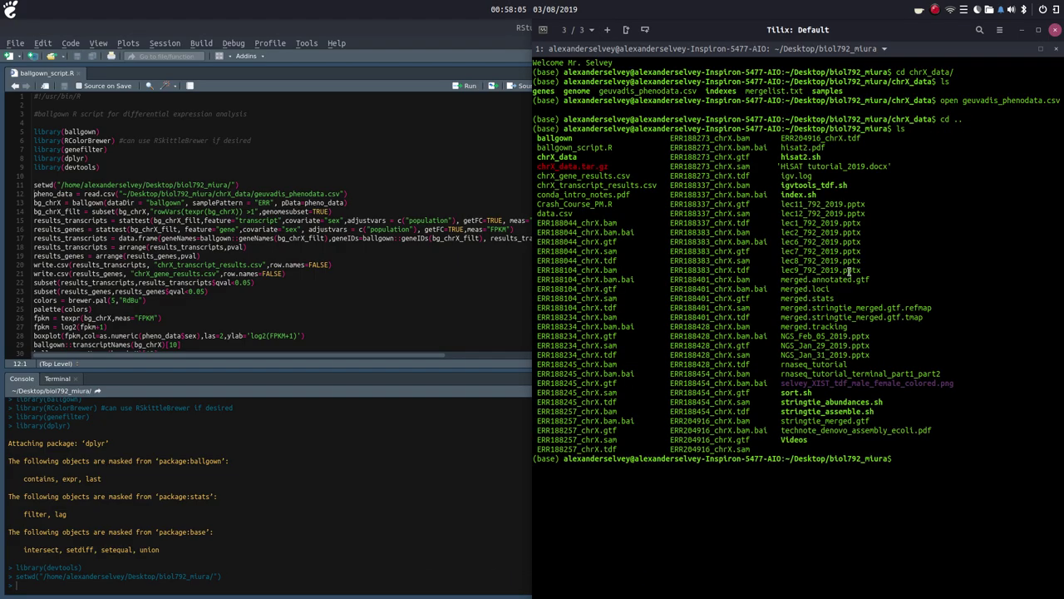
{"action": "left_click_drag", "start_coordinate": [582, 139], "coordinate": [530, 139]}
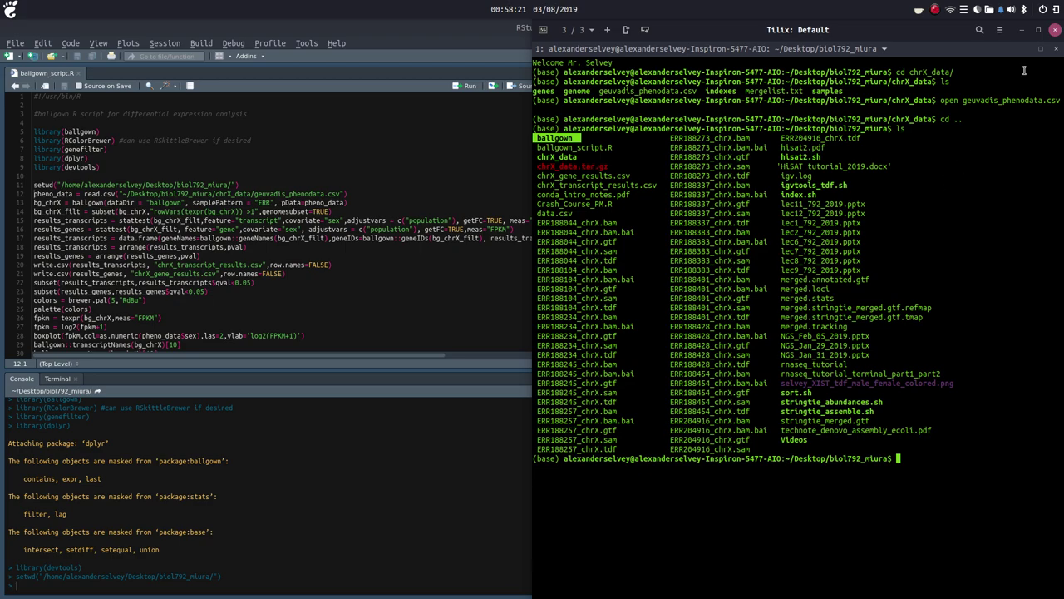
{"action": "left_click", "coordinate": [1022, 31]}
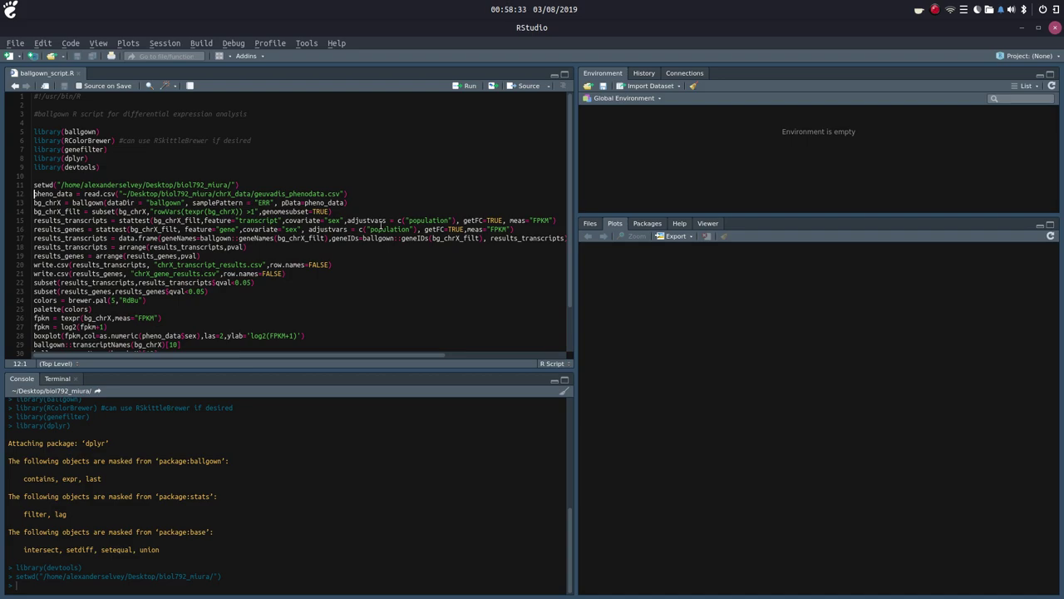
Run the read.csv line to load geuvadis_phenodata.csv into pheno_data in RStudio, and inspect the resulting table before closing it
{"action": "key", "text": "ctrl+Return"}
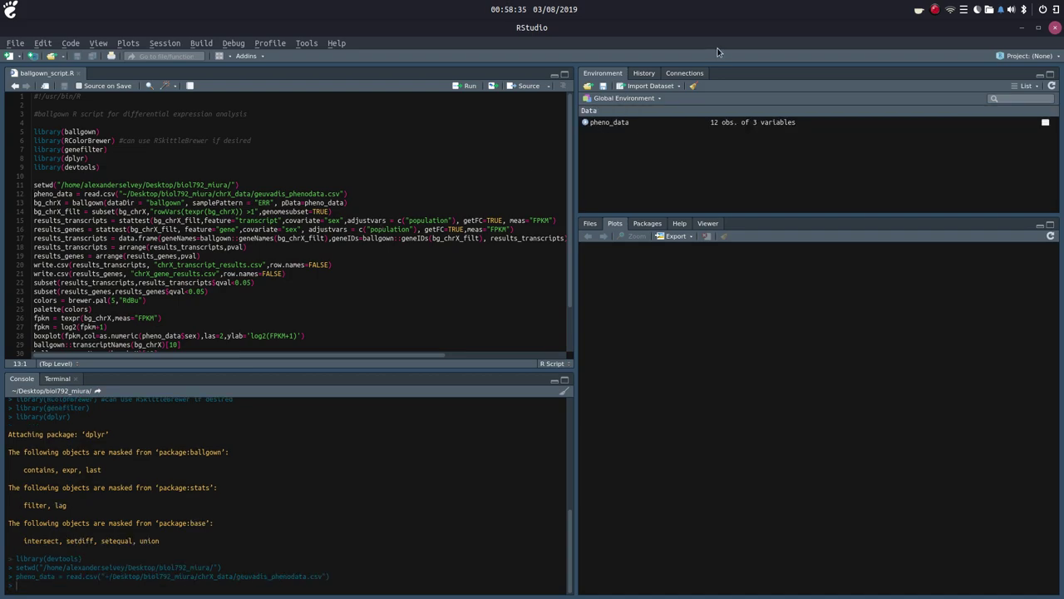
{"action": "left_click", "coordinate": [673, 126]}
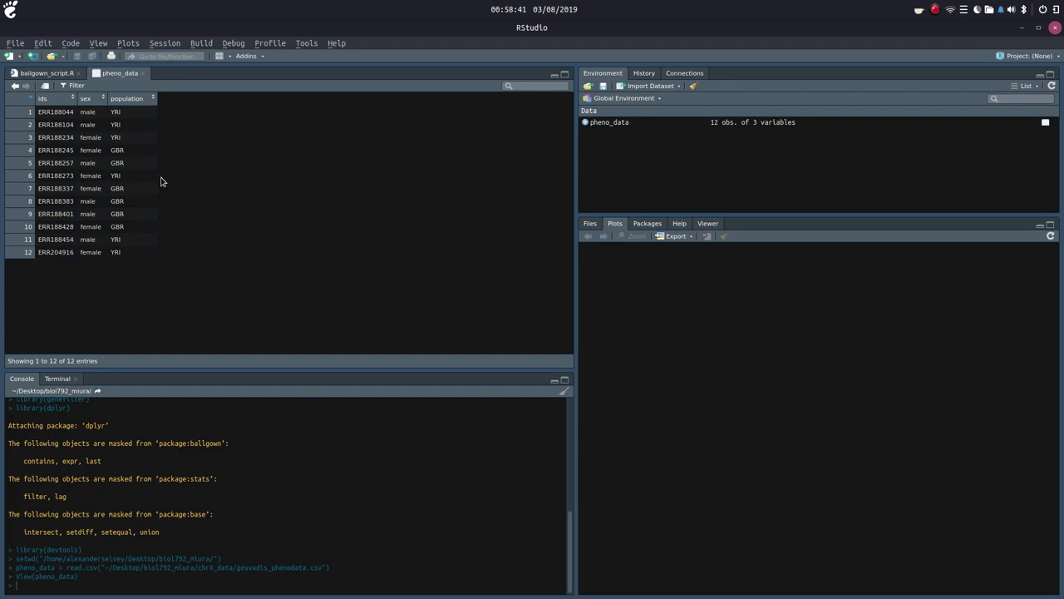
{"action": "left_click", "coordinate": [142, 74]}
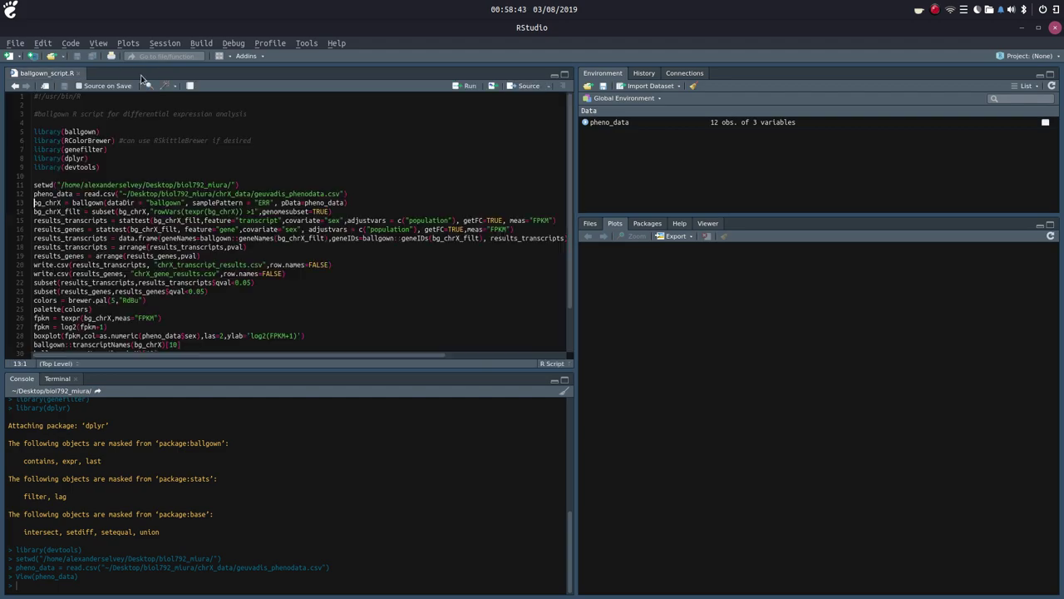
Switch to the rnaseq_tutorial notes in Sublime Text and review the ballgown() command for reading in the StringTie expression data
{"action": "mouse_move", "coordinate": [466, 592]}
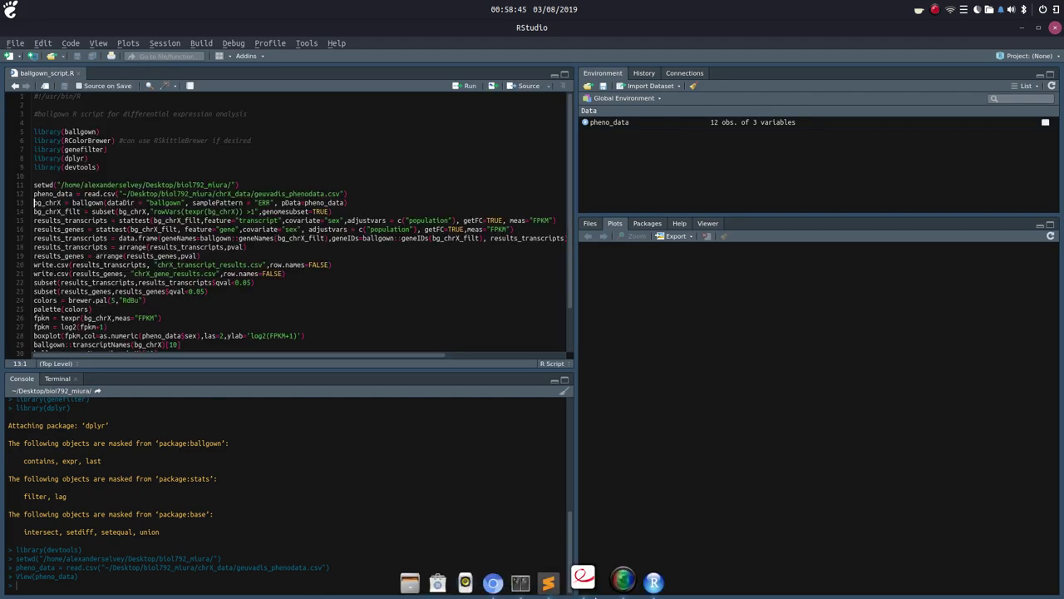
{"action": "left_click", "coordinate": [570, 590]}
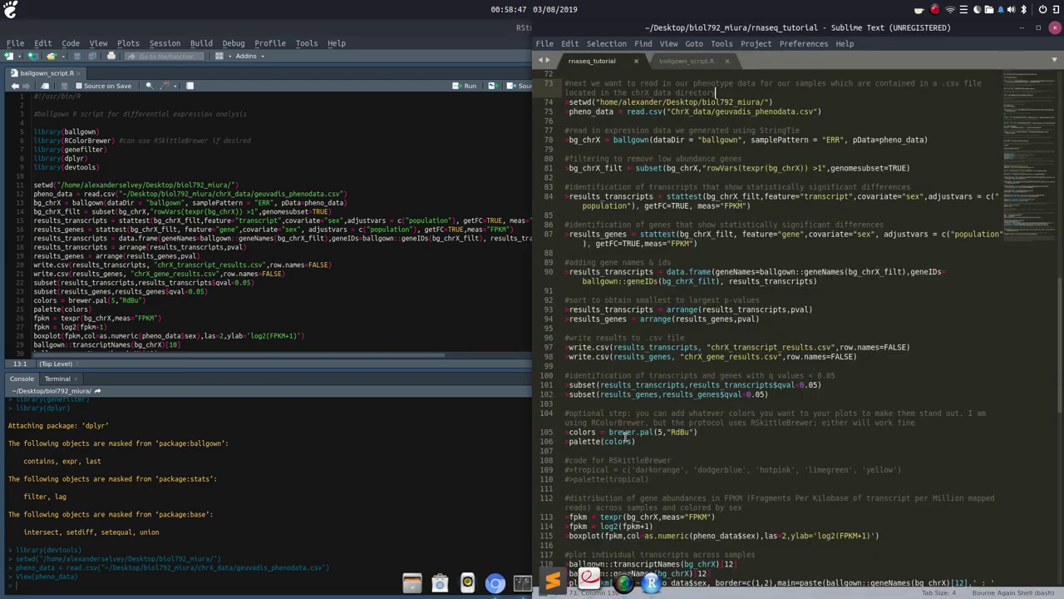
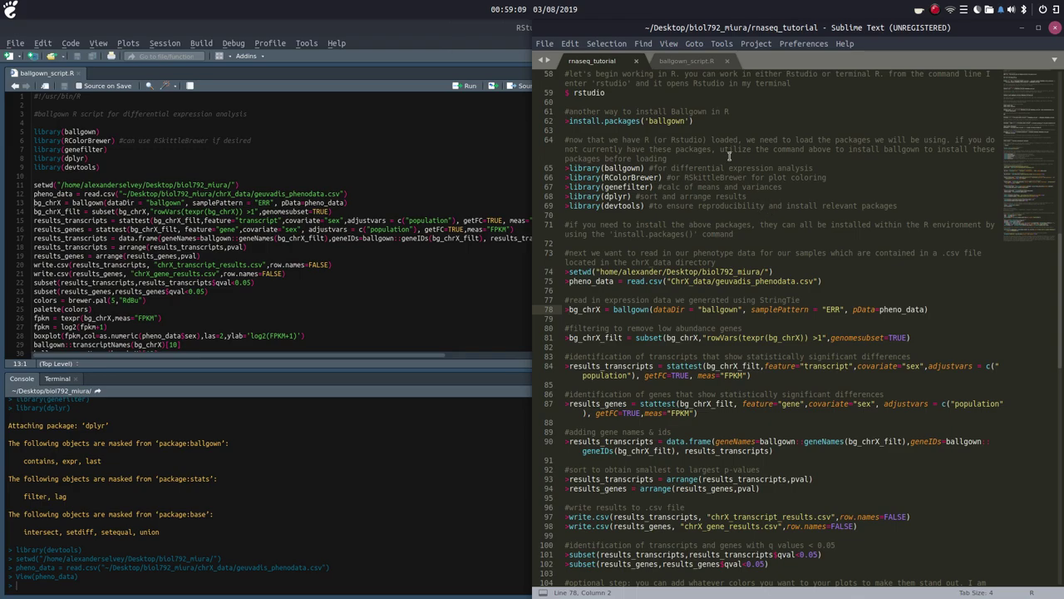
{"action": "scroll", "coordinate": [736, 166], "scroll_direction": "down", "scroll_amount": 1}
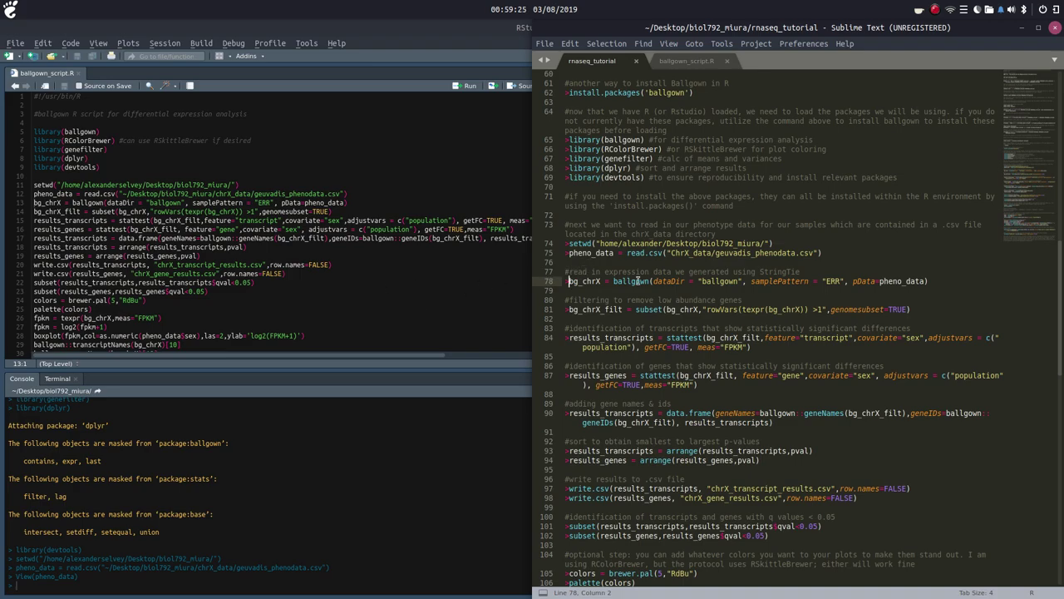
{"action": "scroll", "coordinate": [652, 283], "scroll_direction": "down", "scroll_amount": 1}
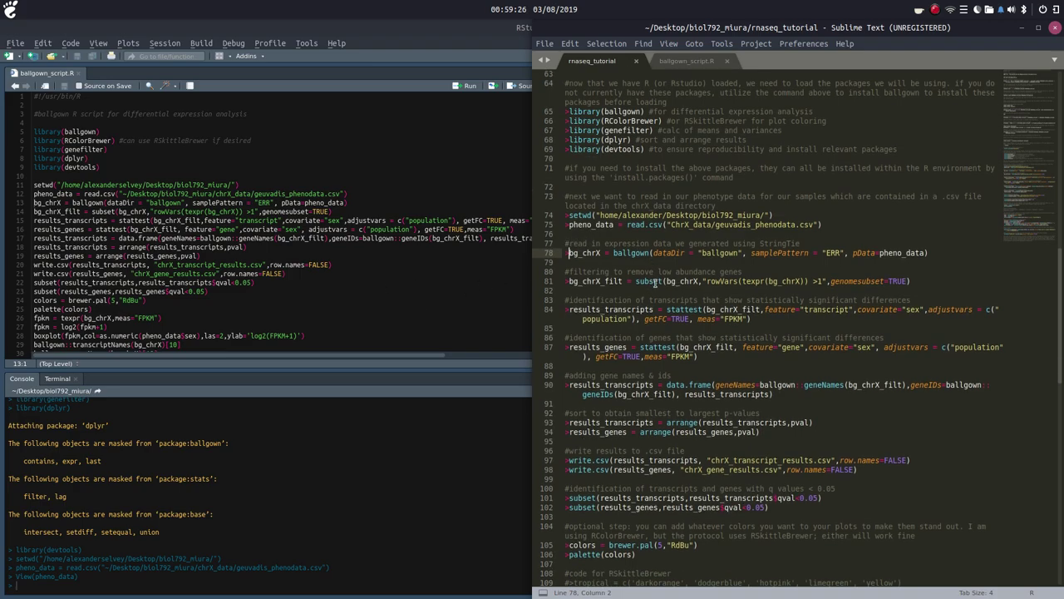
{"action": "left_click", "coordinate": [820, 242]}
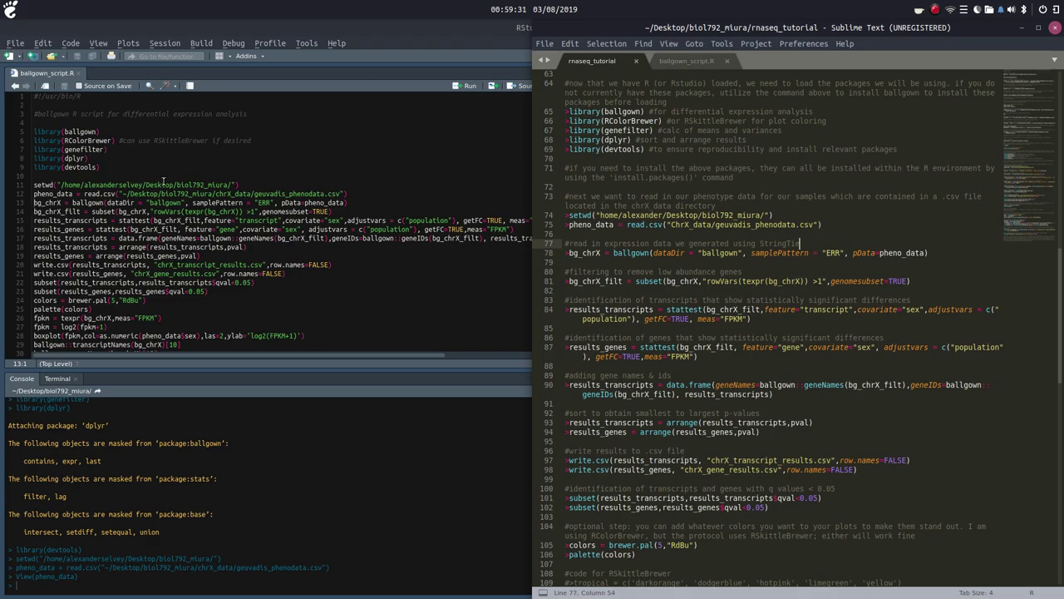
Run the script's ballgown() line in RStudio to create bg_chrX, inspect the resulting object and return to ballgown_script.R
{"action": "left_click", "coordinate": [33, 202]}
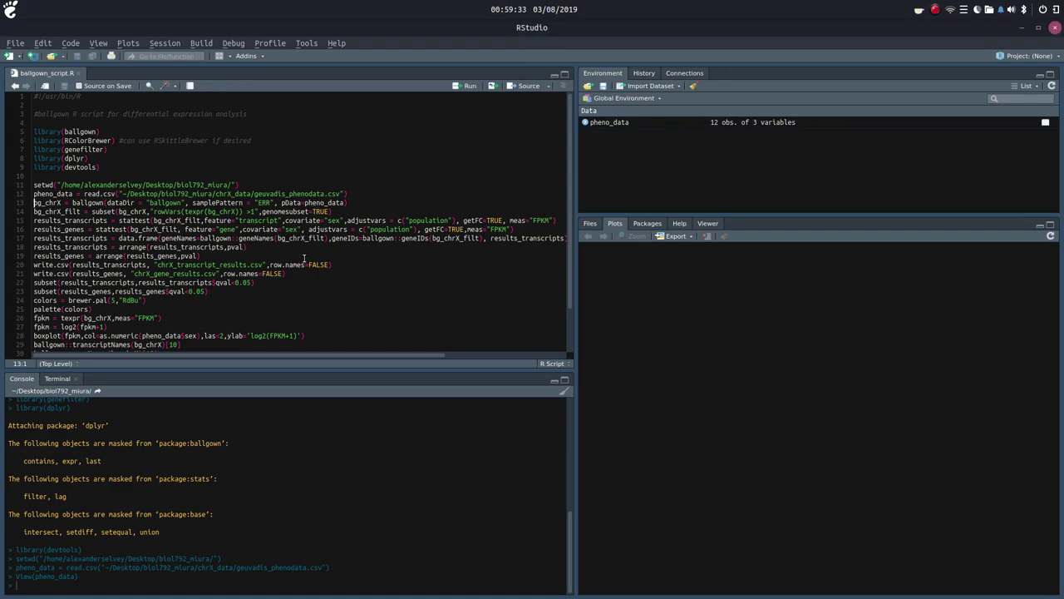
{"action": "key", "text": "ctrl+Return"}
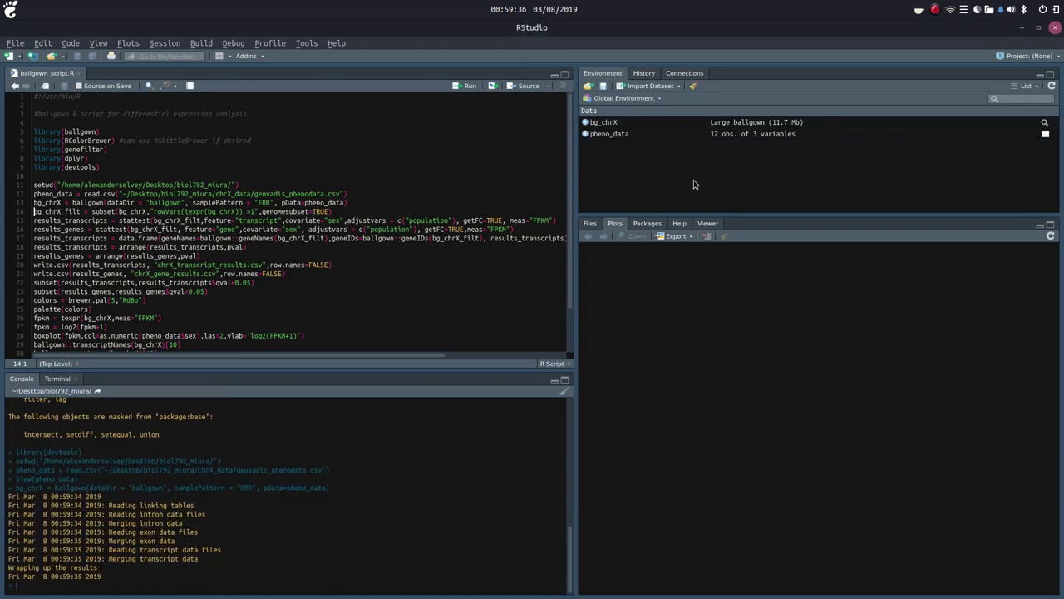
{"action": "left_click", "coordinate": [647, 121]}
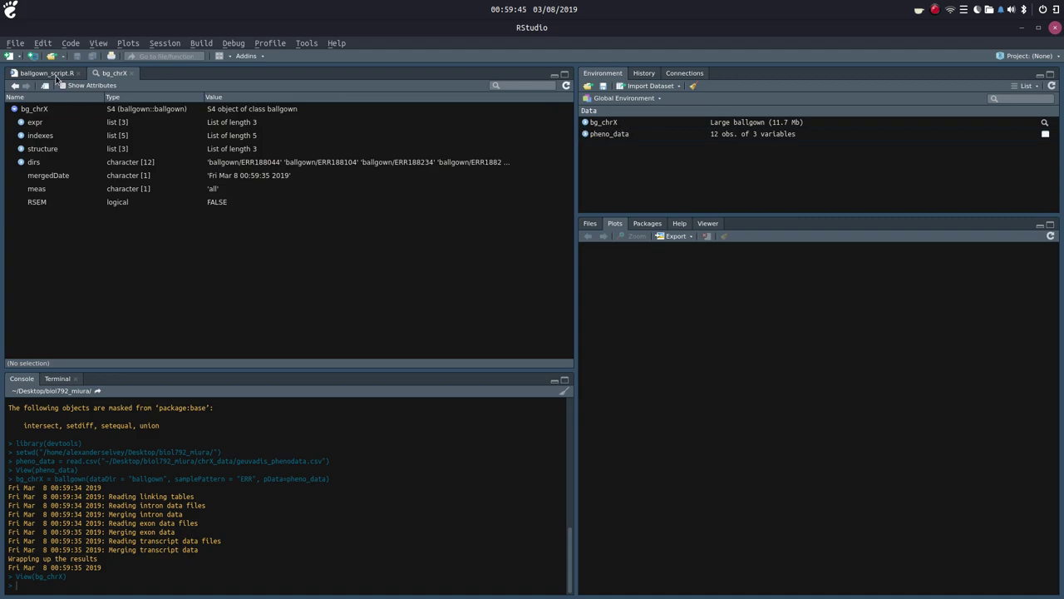
{"action": "left_click", "coordinate": [56, 75]}
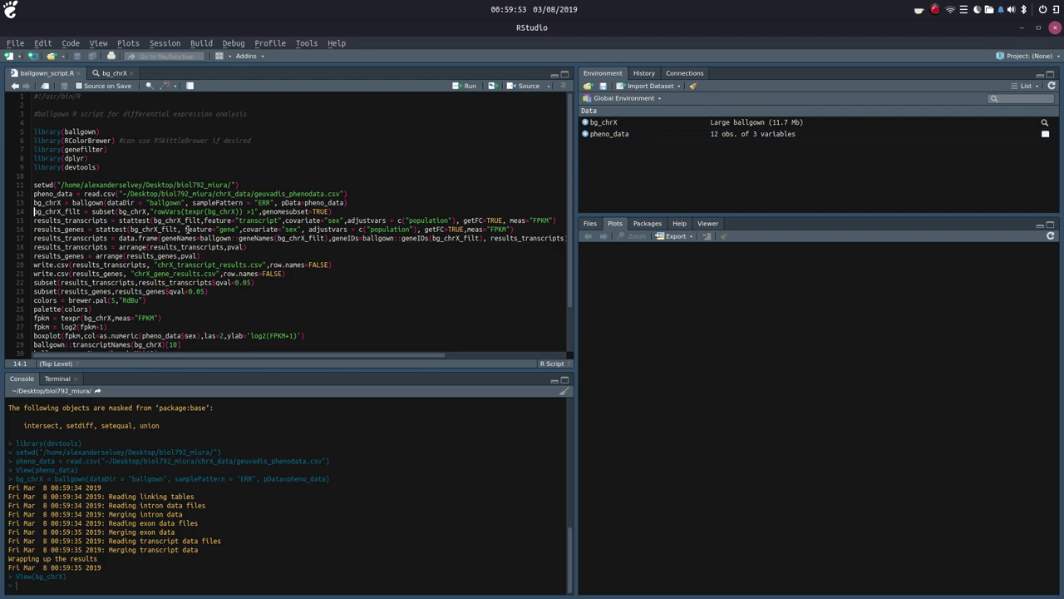
In the Sublime Text notes, highlight the comment on filtering low abundance genes and review the bg_chrX_filt subset() command
{"action": "mouse_move", "coordinate": [478, 590]}
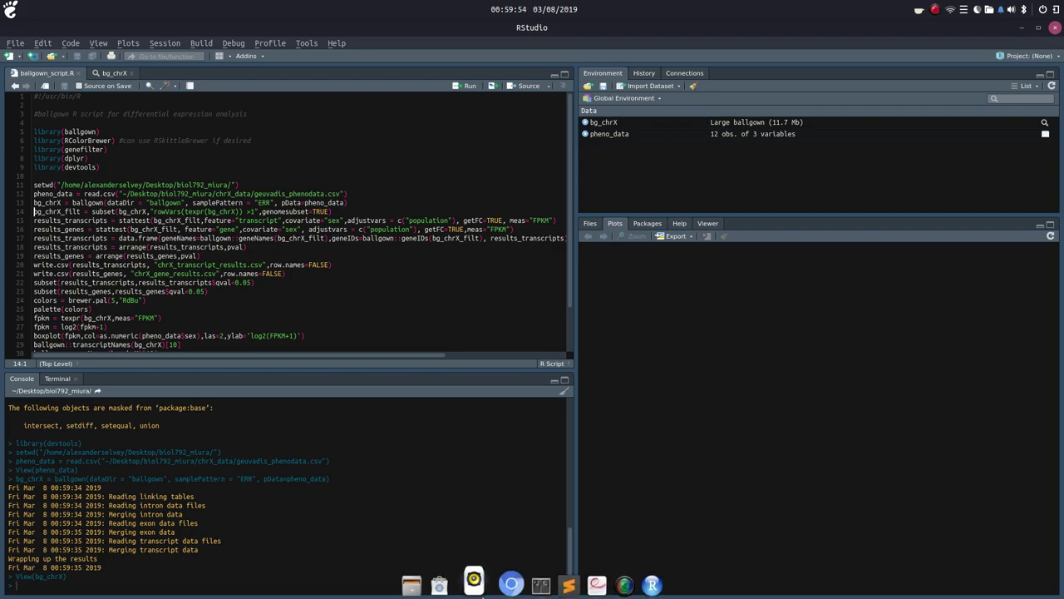
{"action": "left_click", "coordinate": [560, 582]}
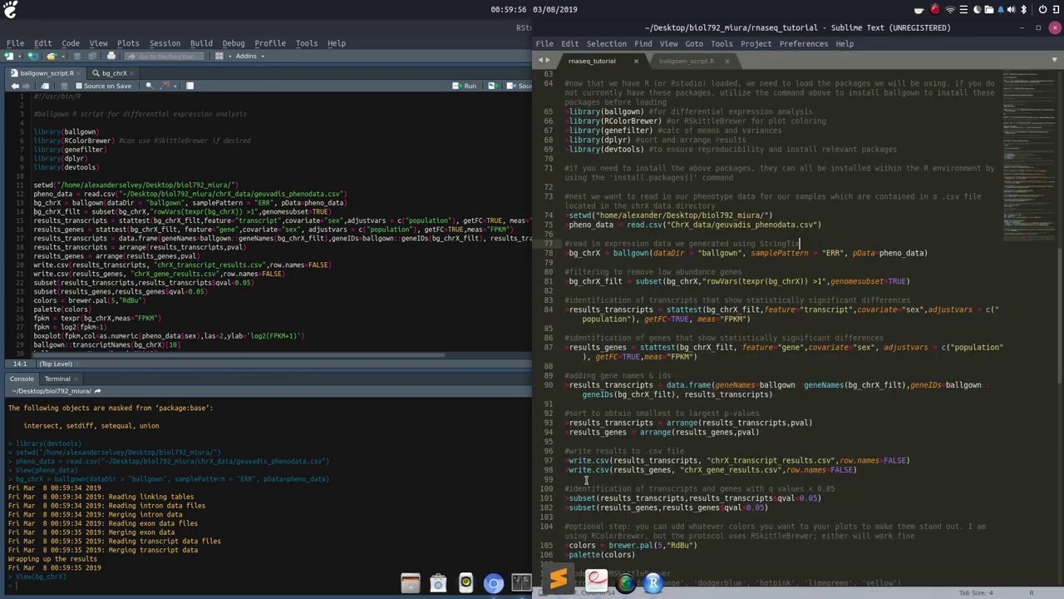
{"action": "left_click", "coordinate": [566, 271]}
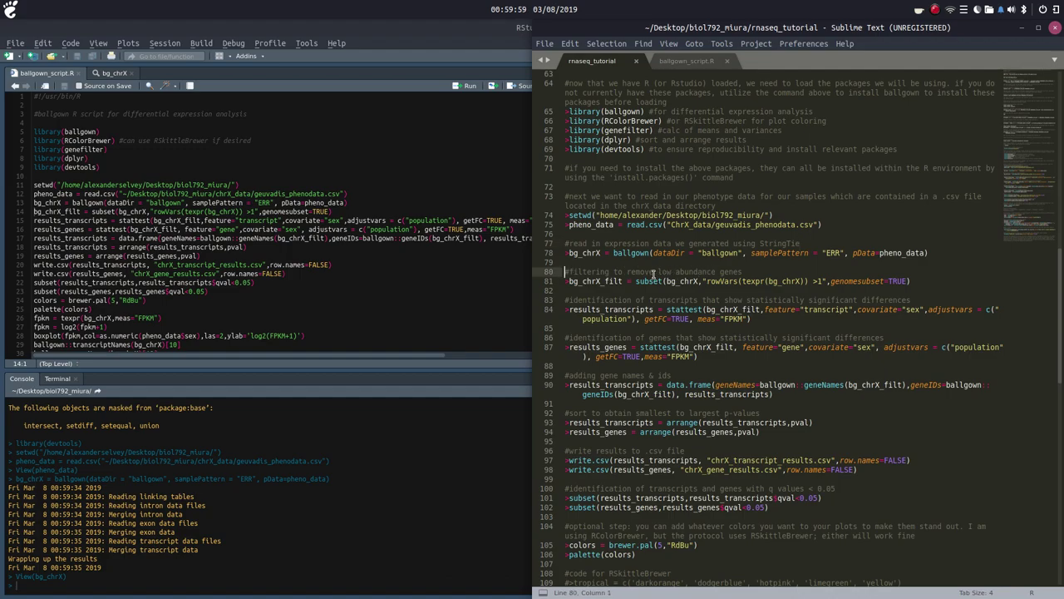
{"action": "left_click", "coordinate": [921, 281]}
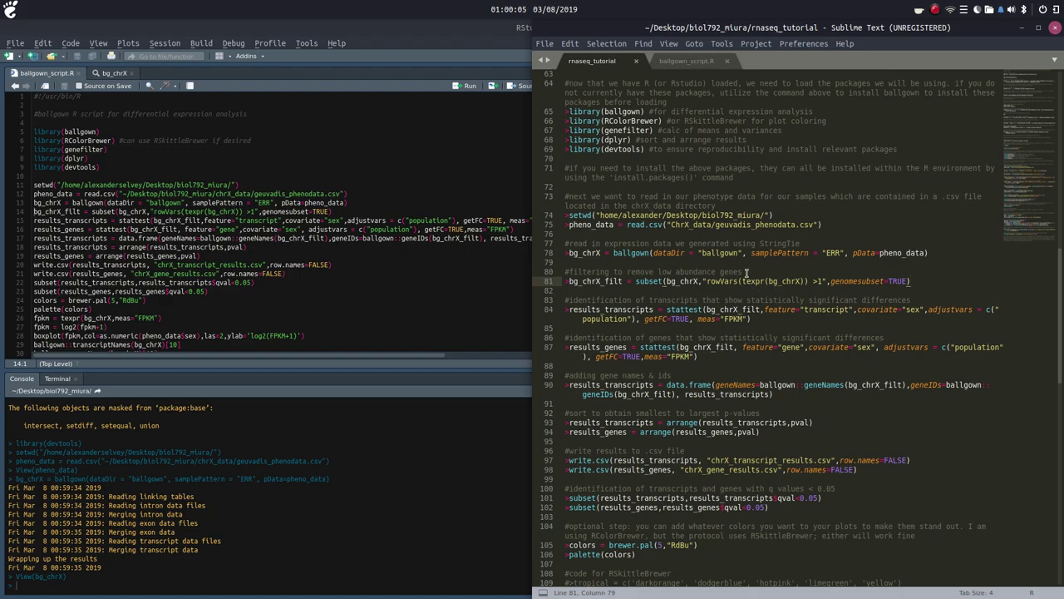
{"action": "left_click_drag", "start_coordinate": [746, 273], "coordinate": [563, 276]}
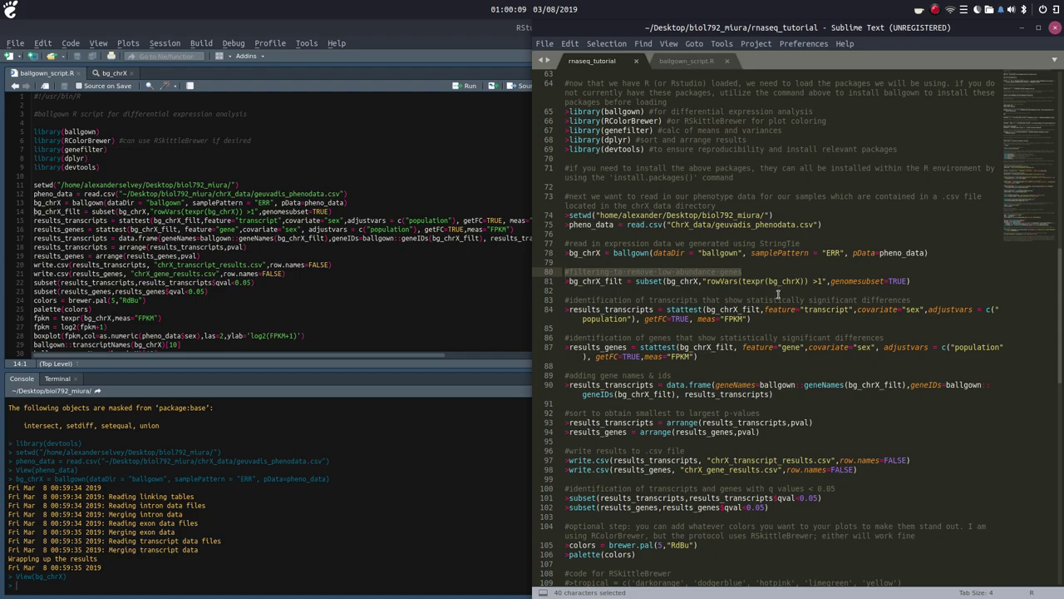
{"action": "left_click", "coordinate": [913, 281]}
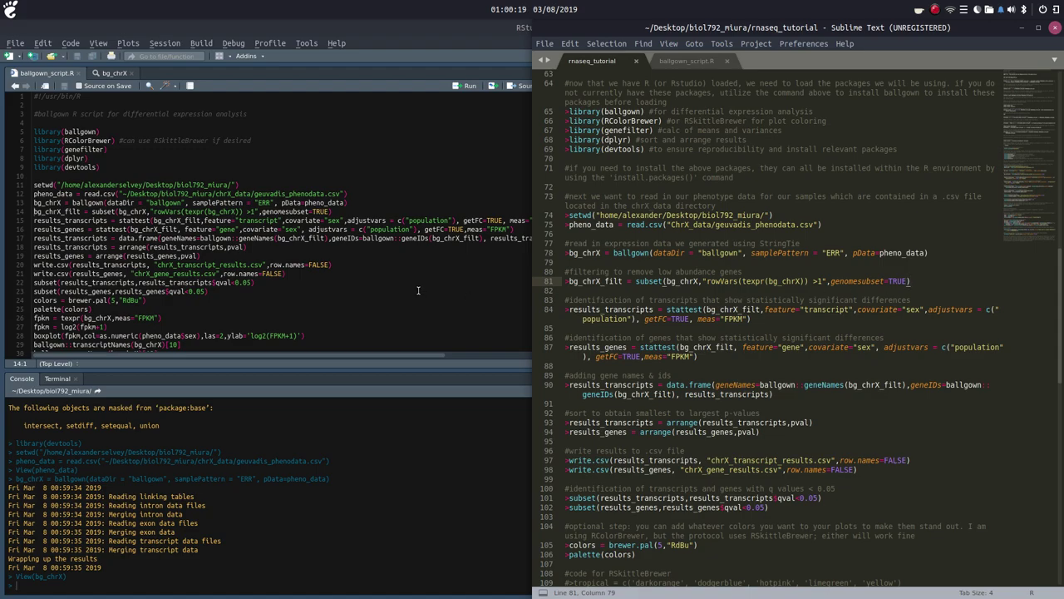
Run the subset() line in RStudio to create bg_chrX_filt, view the filtered object and close both object viewers
{"action": "left_click", "coordinate": [33, 212]}
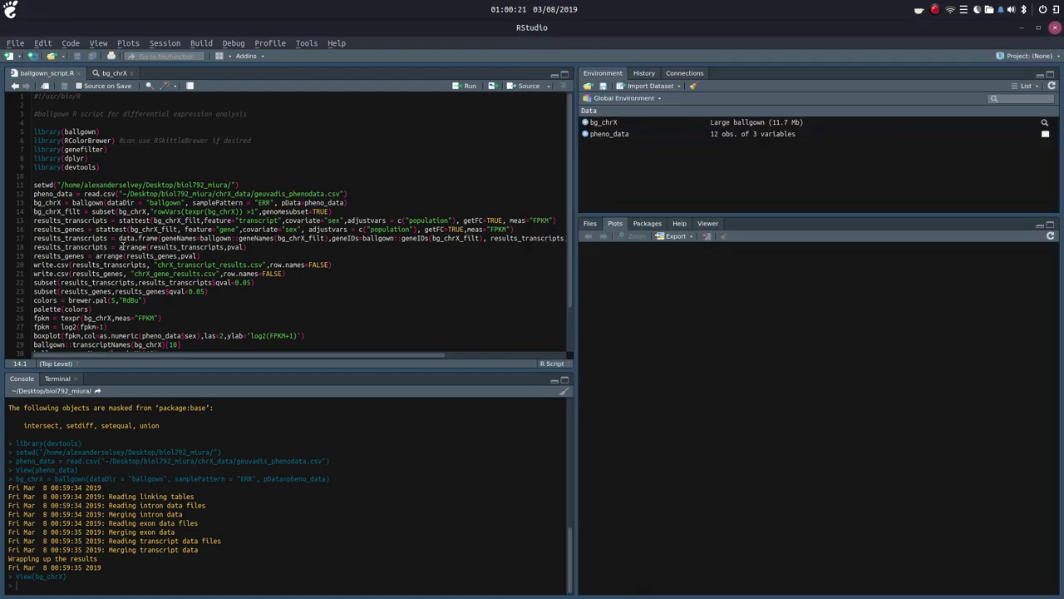
{"action": "key", "text": "ctrl+Return"}
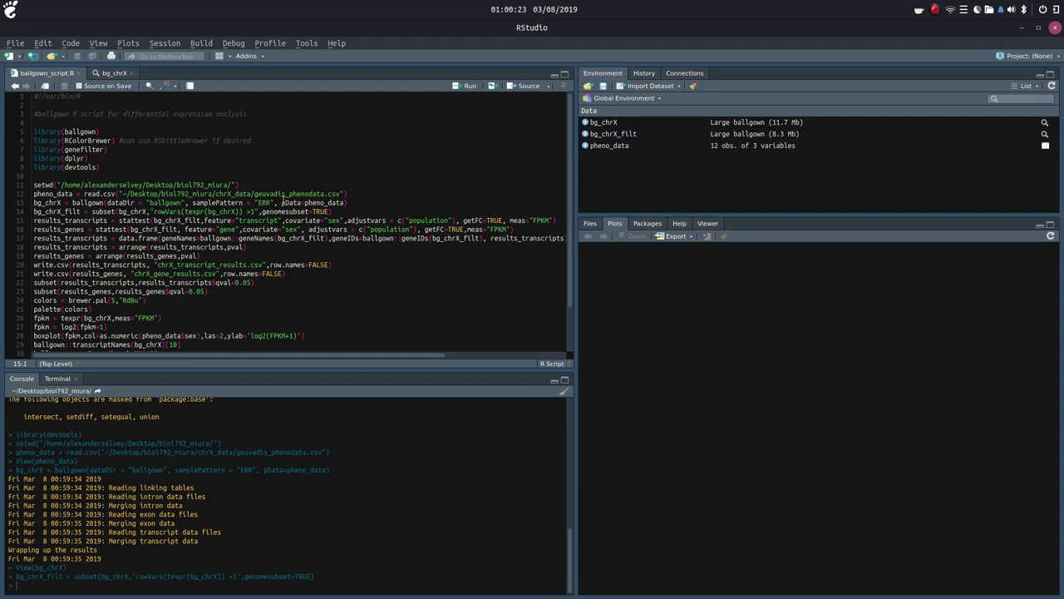
{"action": "left_click", "coordinate": [666, 136]}
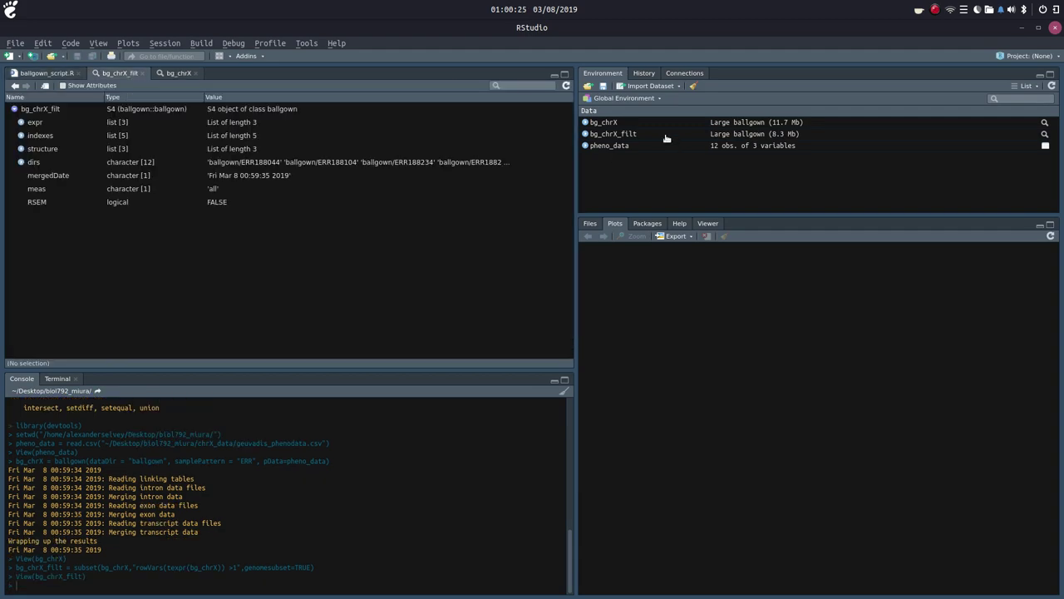
{"action": "left_click", "coordinate": [143, 73]}
{"action": "left_click", "coordinate": [133, 73]}
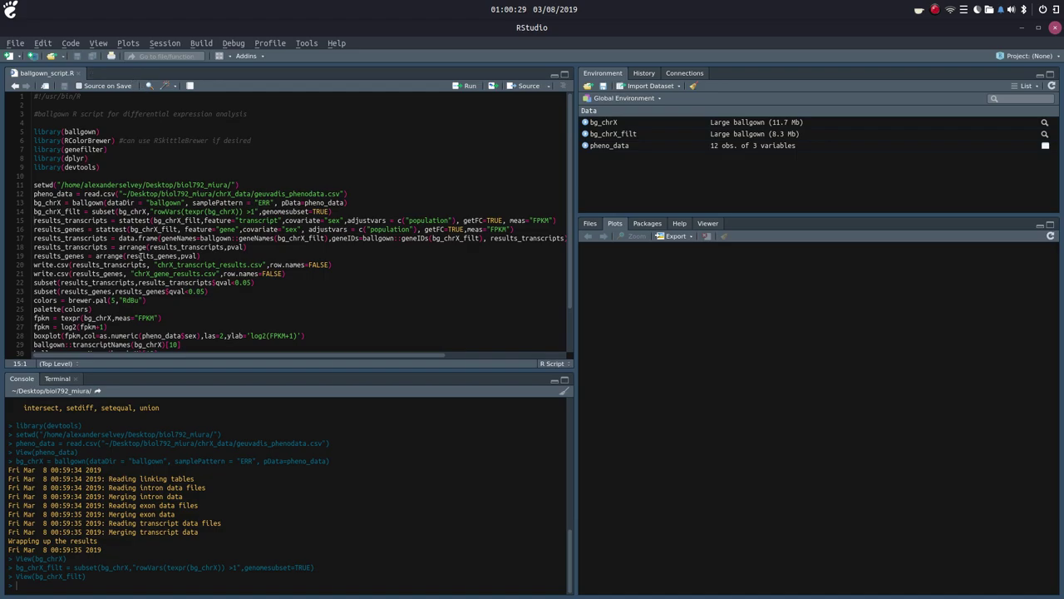
In the Sublime Text notes, point out the results_transcripts stattest() arguments, from bg_chrX_filt through adjustvars to meas="FPKM"
{"action": "left_click", "coordinate": [544, 578]}
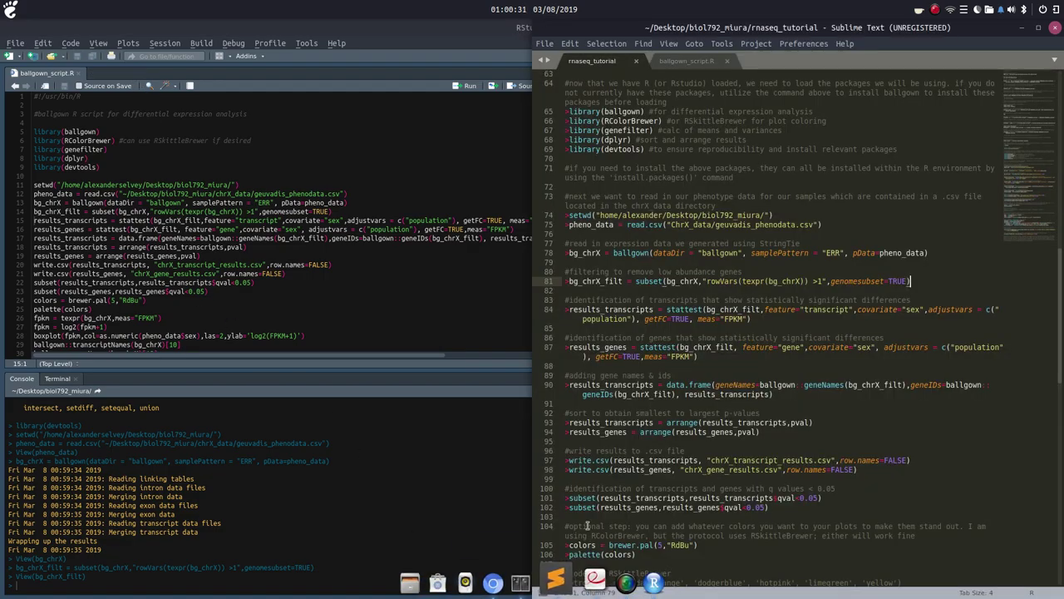
{"action": "left_click", "coordinate": [565, 300]}
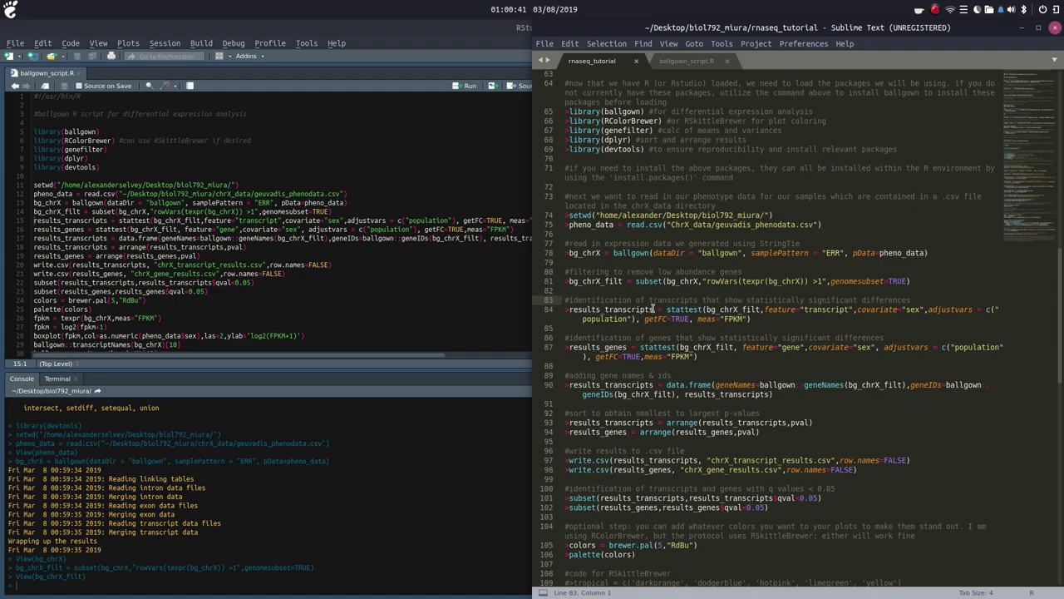
{"action": "left_click_drag", "start_coordinate": [653, 309], "coordinate": [571, 309]}
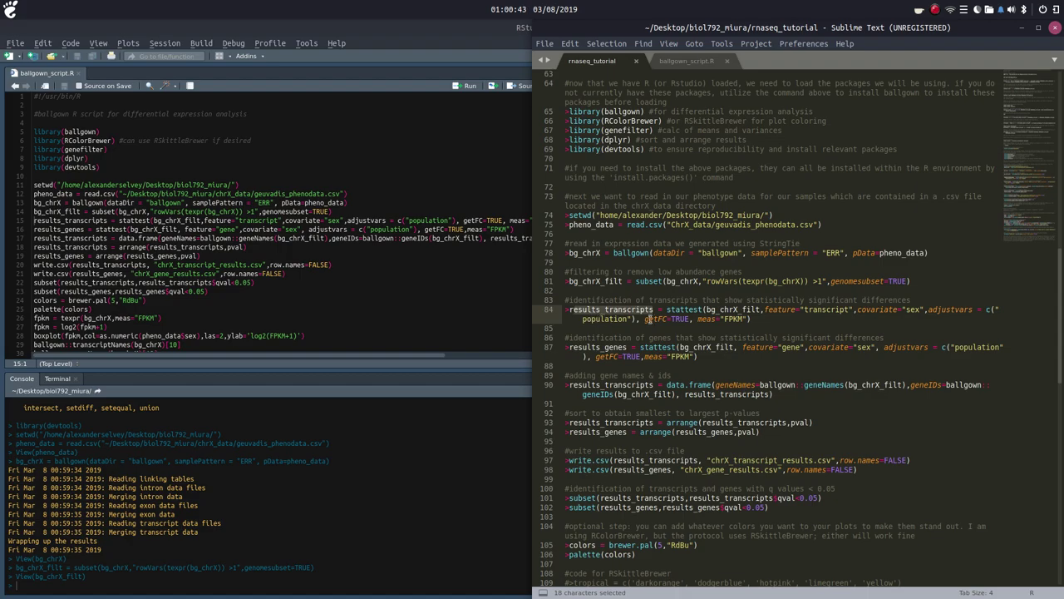
{"action": "left_click_drag", "start_coordinate": [667, 310], "coordinate": [761, 310]}
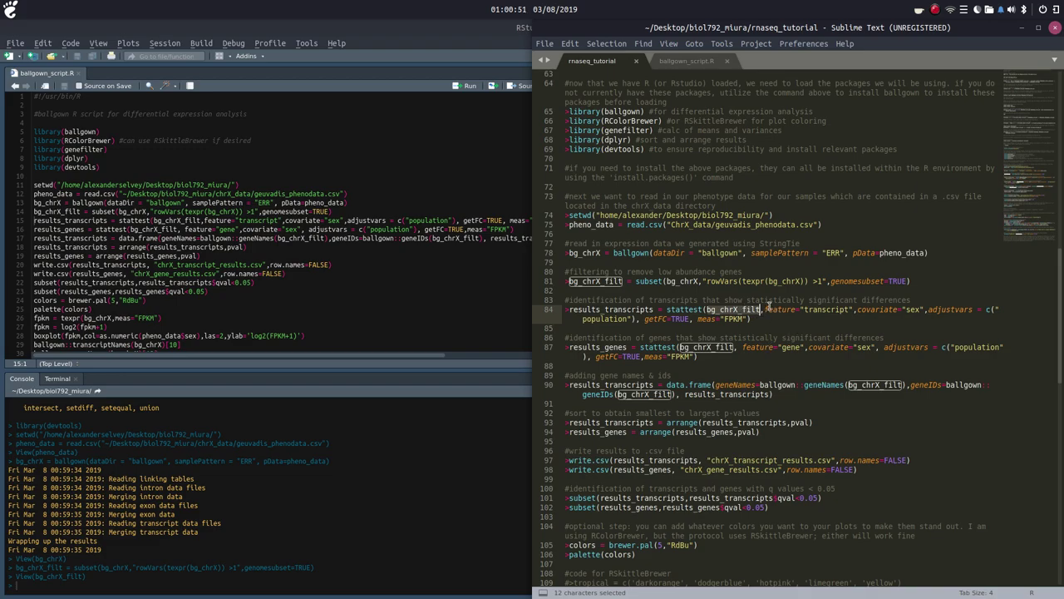
{"action": "left_click_drag", "start_coordinate": [765, 309], "coordinate": [989, 311]}
{"action": "left_click", "coordinate": [932, 309]}
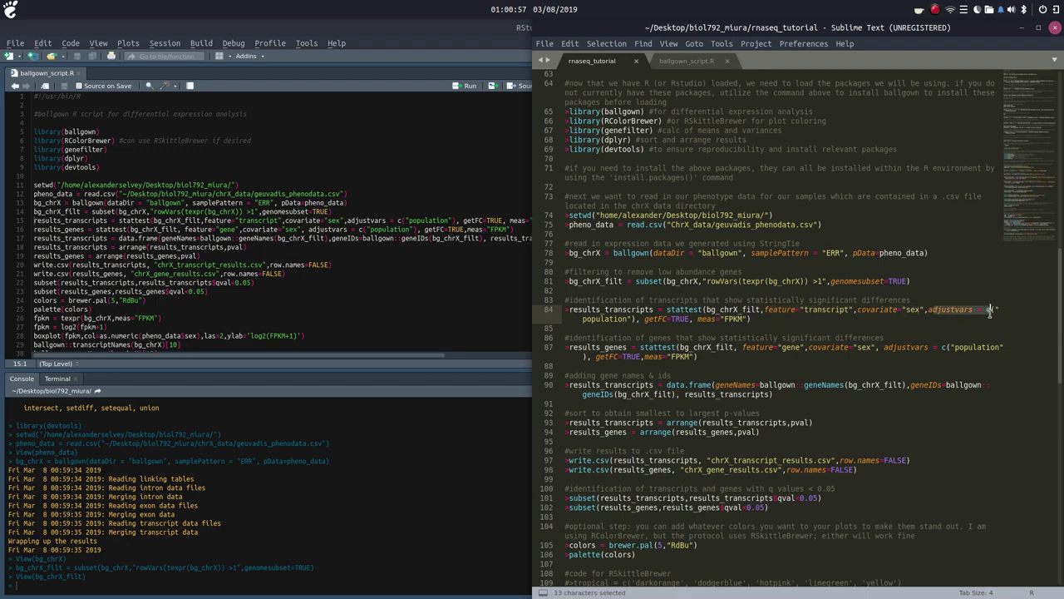
{"action": "left_click_drag", "start_coordinate": [630, 320], "coordinate": [746, 319]}
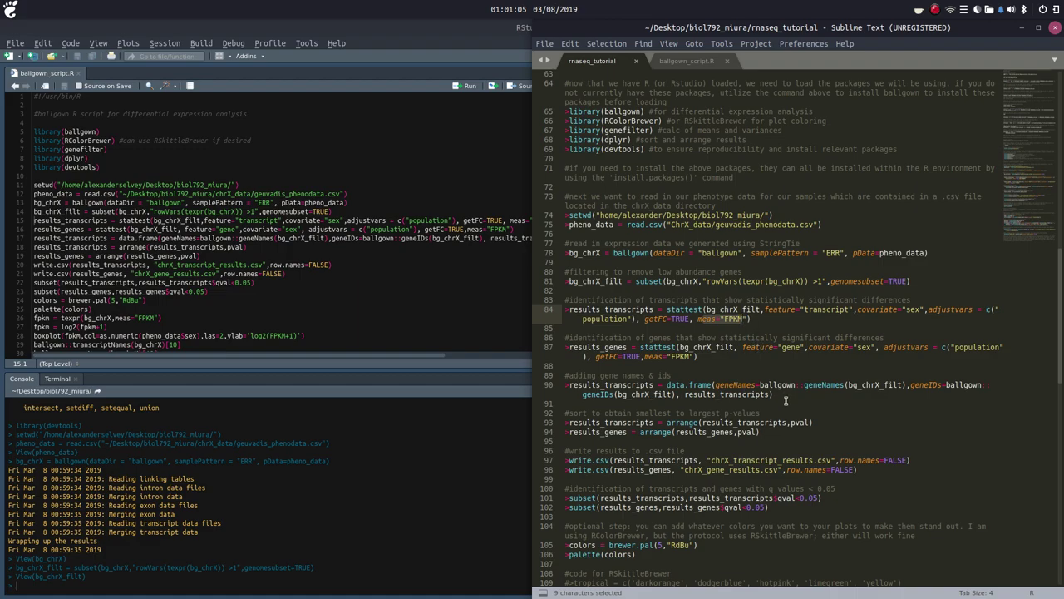
Highlight the definition of FPKM in the gene abundance comment and return to the results_transcripts command
{"action": "scroll", "coordinate": [802, 519], "scroll_direction": "down", "scroll_amount": 5}
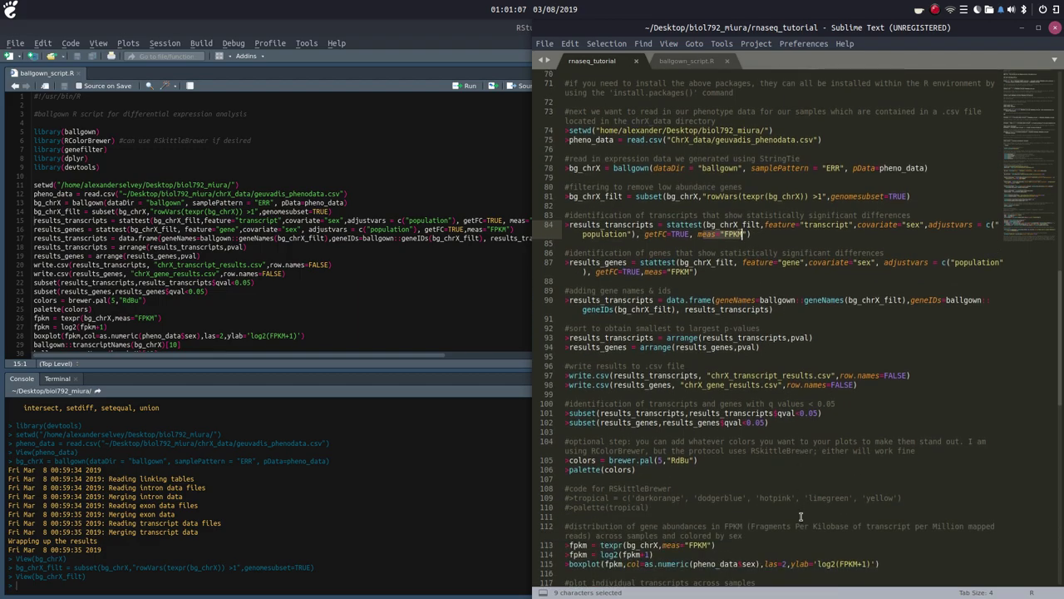
{"action": "scroll", "coordinate": [800, 516], "scroll_direction": "down", "scroll_amount": 1}
{"action": "left_click_drag", "start_coordinate": [750, 441], "coordinate": [587, 449]}
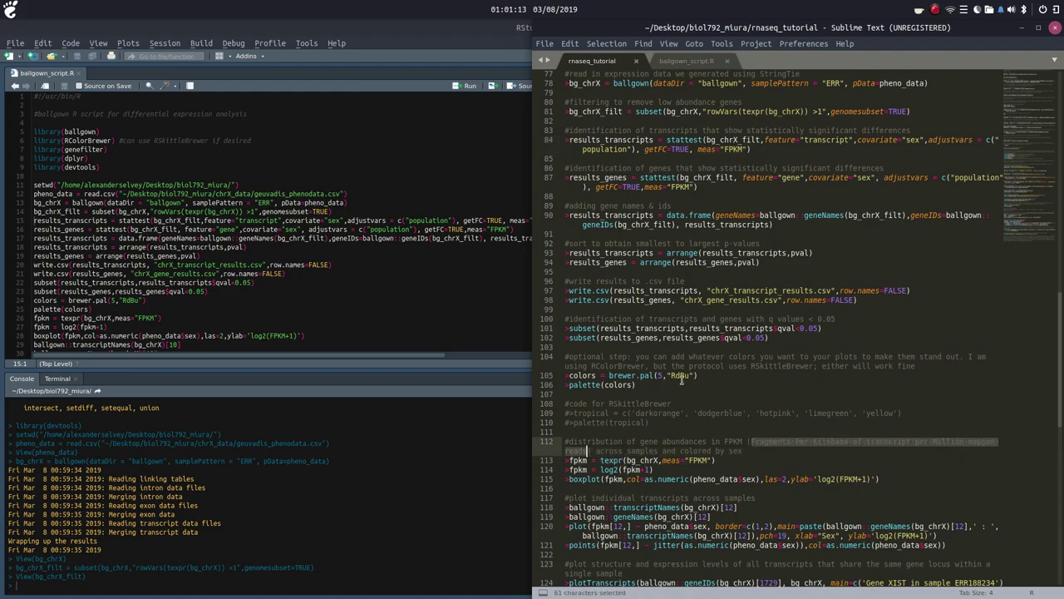
{"action": "scroll", "coordinate": [681, 380], "scroll_direction": "up", "scroll_amount": 3}
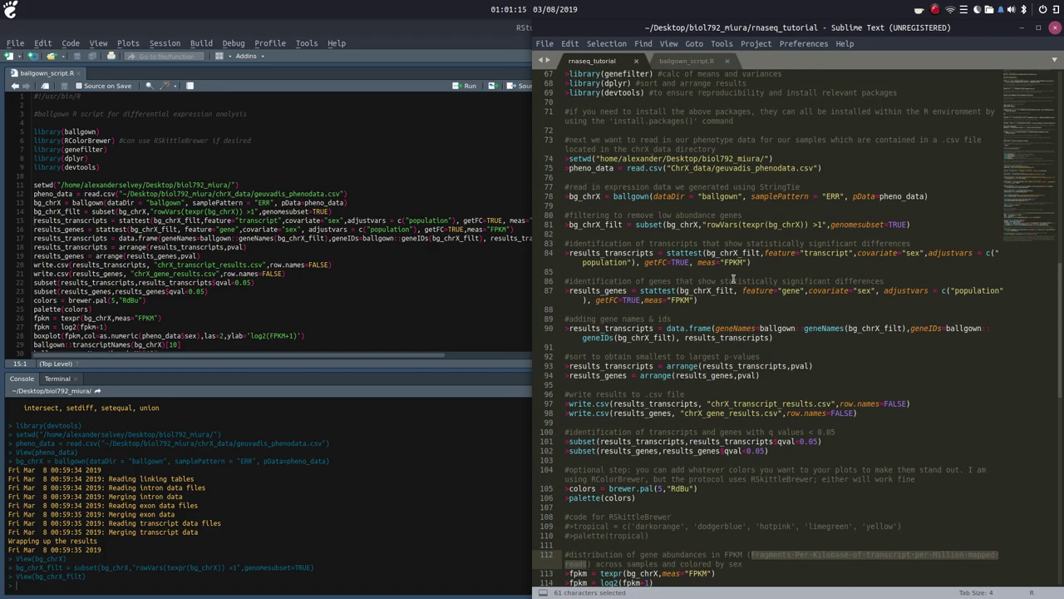
{"action": "left_click", "coordinate": [789, 263]}
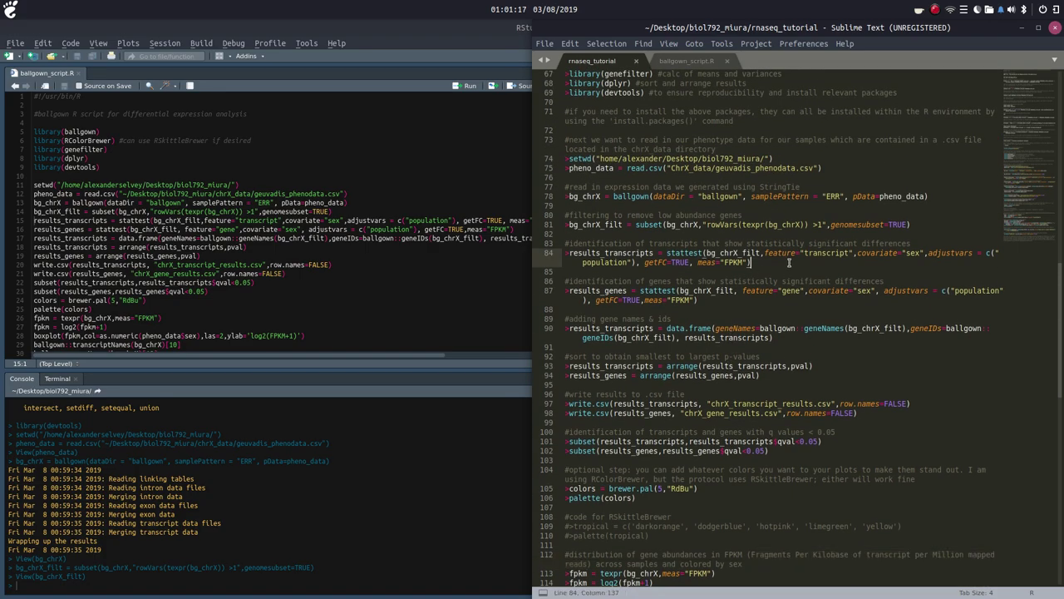
Run the transcript-level stattest() line in RStudio to create results_transcripts and open the resulting table
{"action": "left_click", "coordinate": [33, 221]}
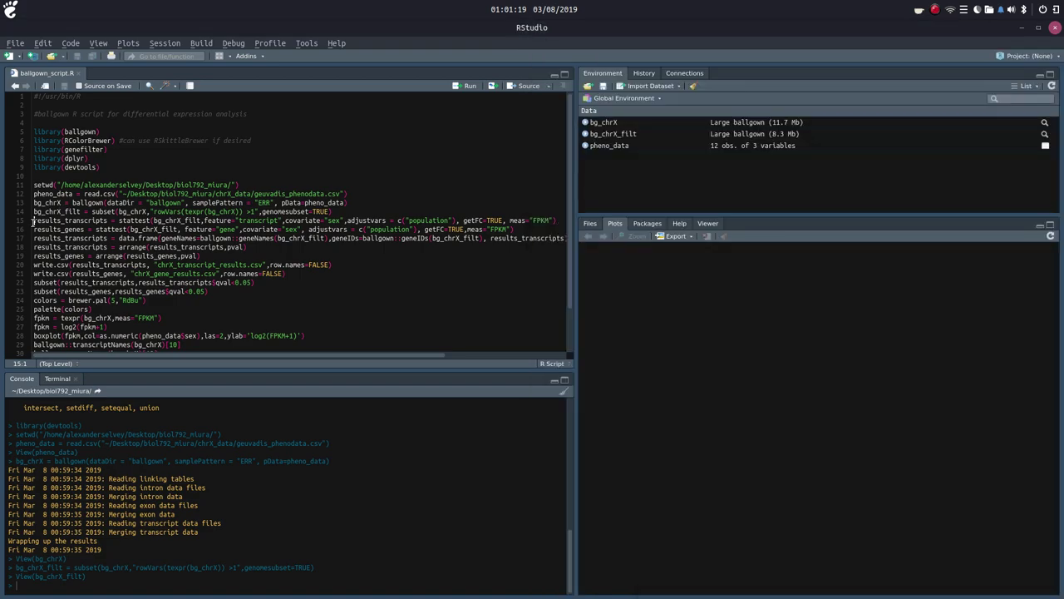
{"action": "key", "text": "ctrl+Return"}
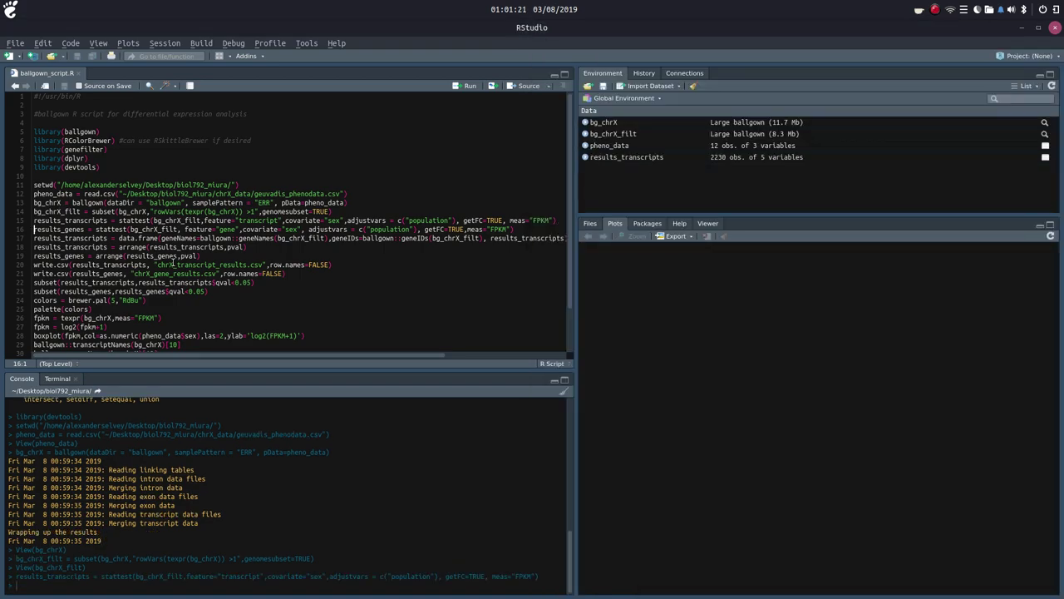
{"action": "left_click", "coordinate": [649, 157]}
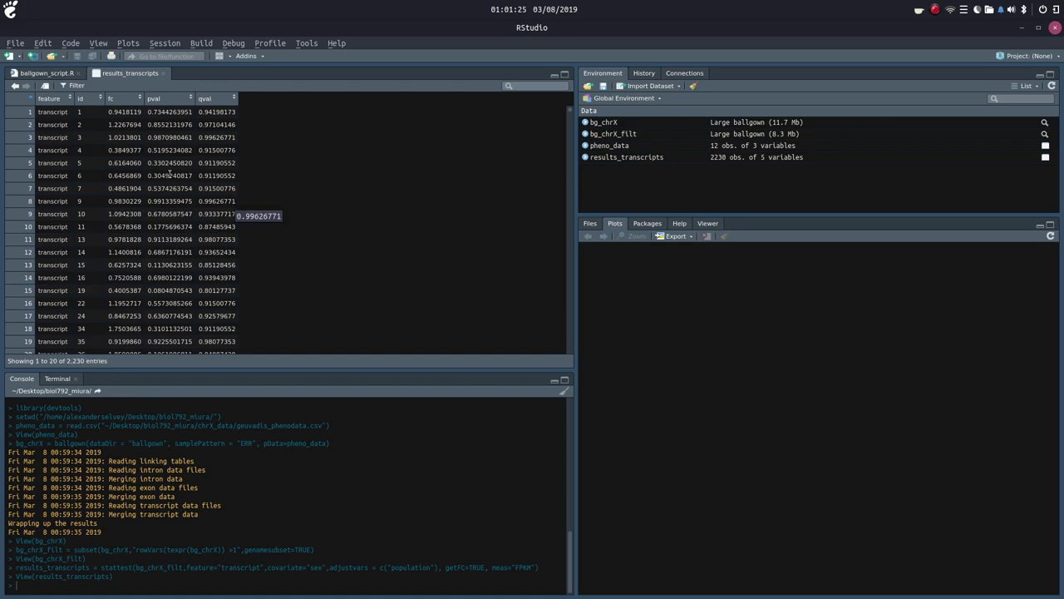
Switch to Chrome, open a new tab and search Google for "fc values", refining the query to "fc values ballgown"
{"action": "mouse_move", "coordinate": [506, 590]}
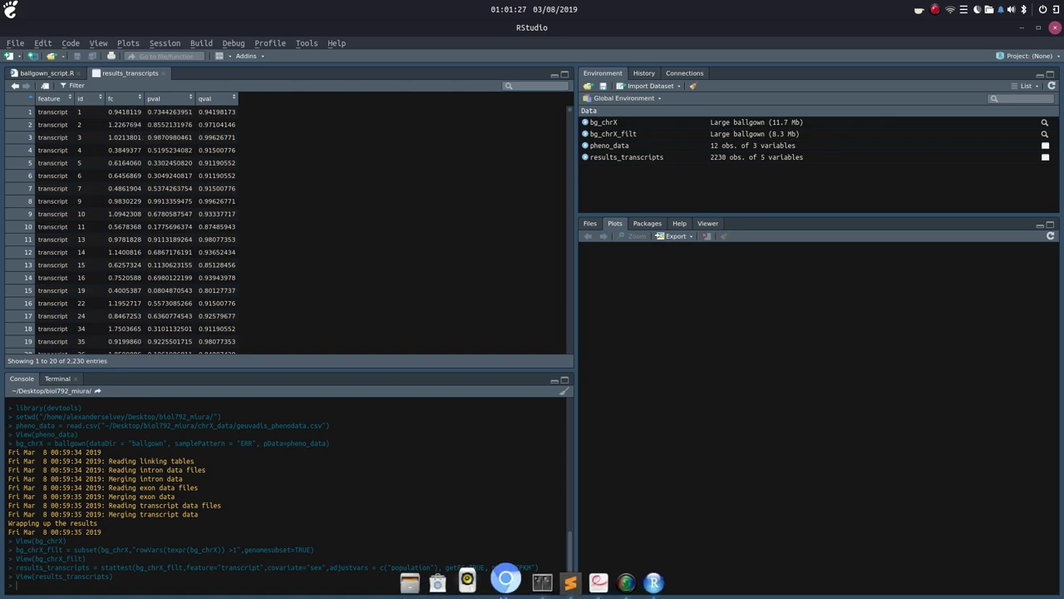
{"action": "left_click", "coordinate": [503, 582]}
{"action": "left_click", "coordinate": [975, 33]}
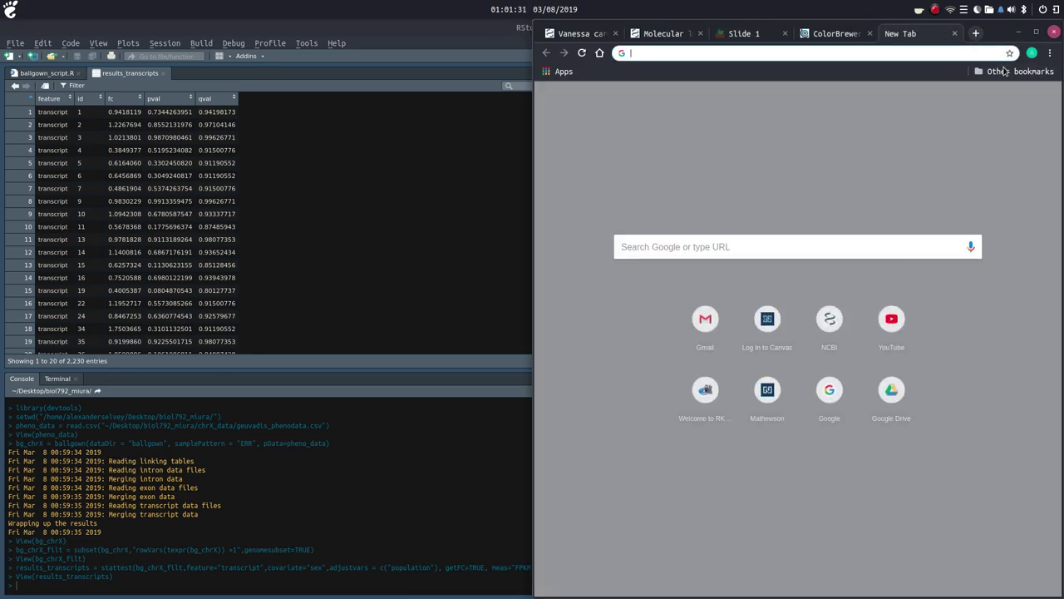
{"action": "type", "text": "fc"}
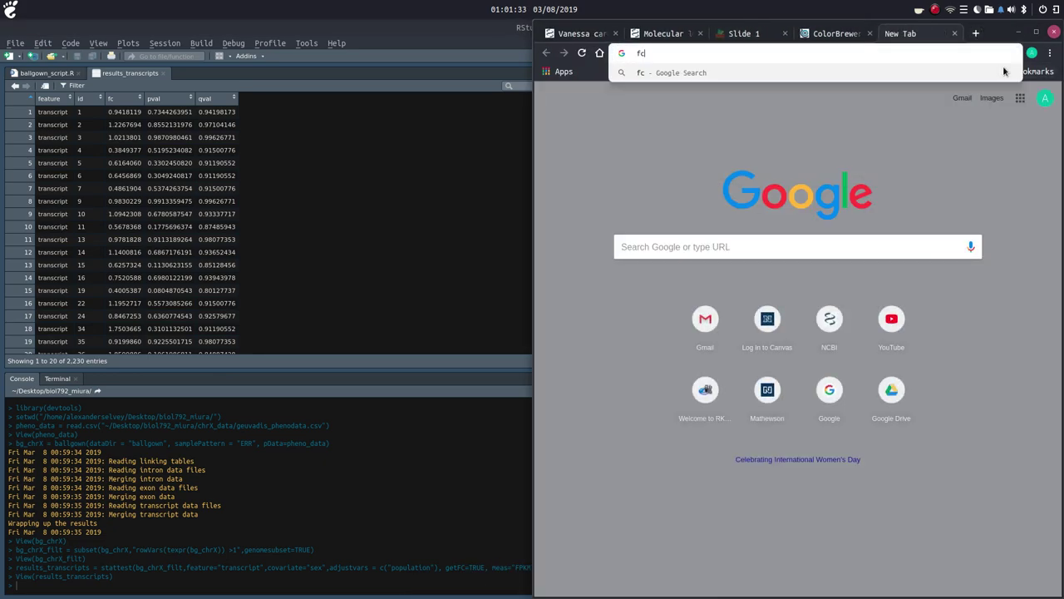
{"action": "type", "text": " values"}
{"action": "key", "text": "Return"}
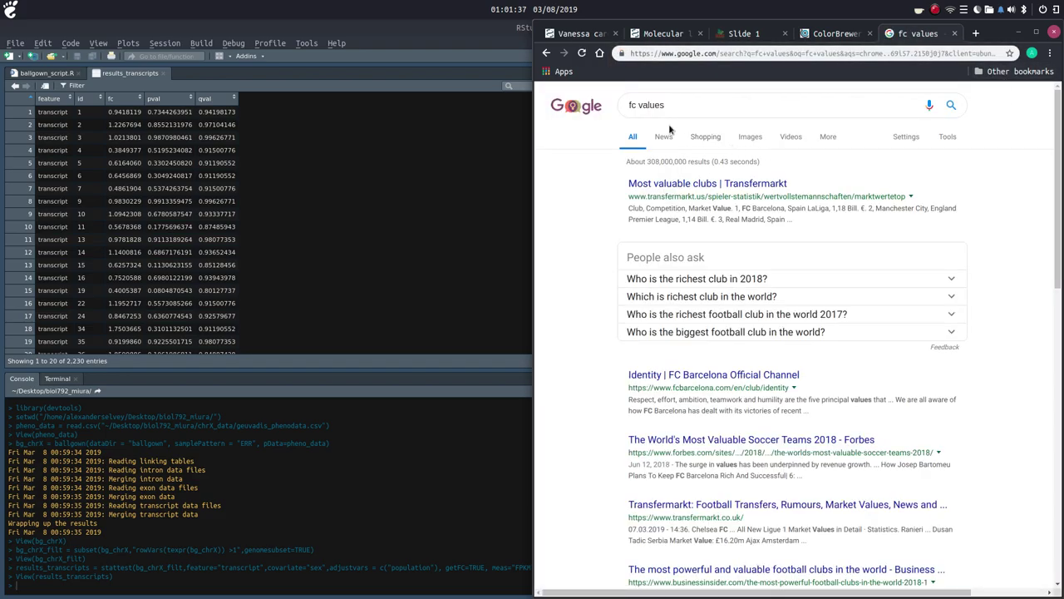
{"action": "left_click", "coordinate": [699, 106]}
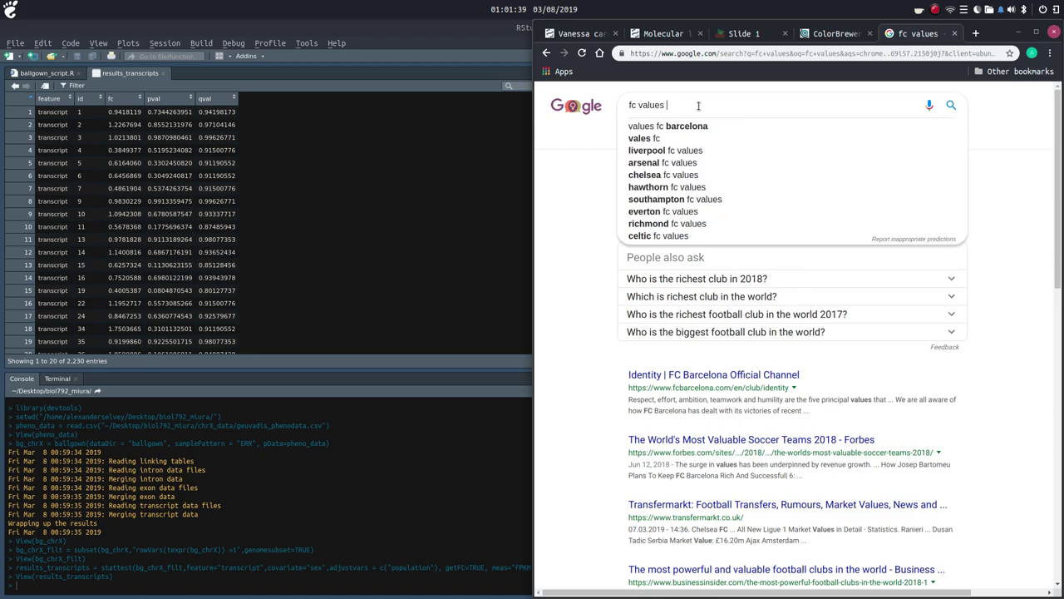
{"action": "type", "text": "ballgown"}
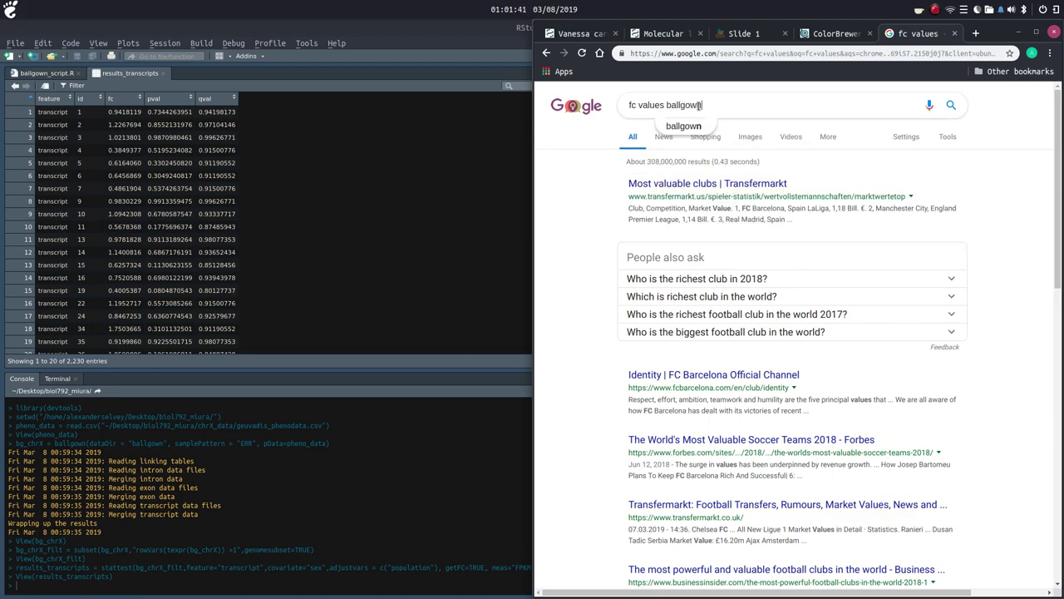
{"action": "key", "text": "Return"}
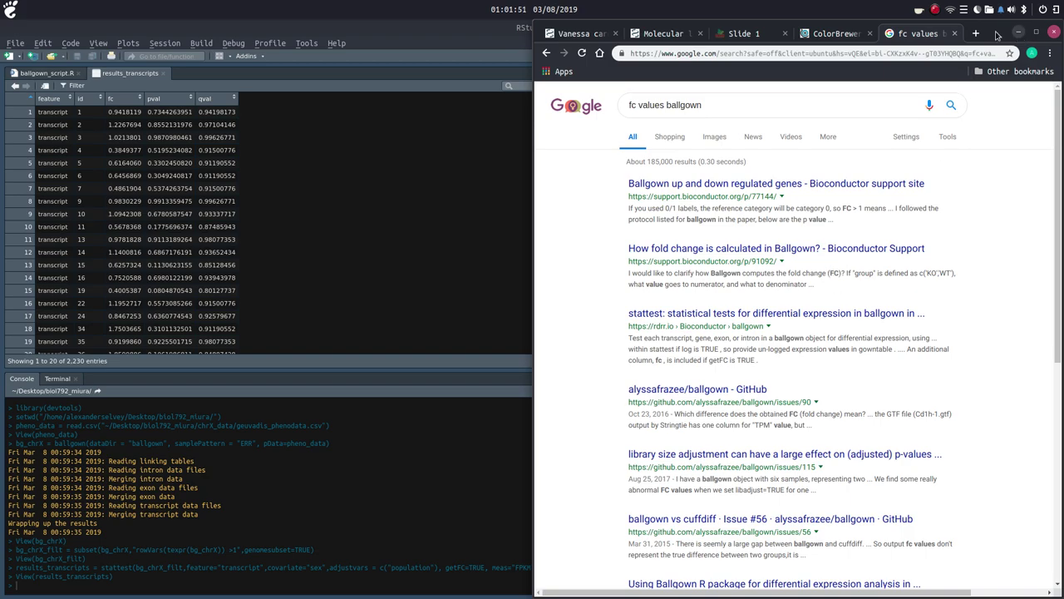
Close the search tab, minimize the browser and browse the results_transcripts table in RStudio
{"action": "left_click", "coordinate": [954, 33]}
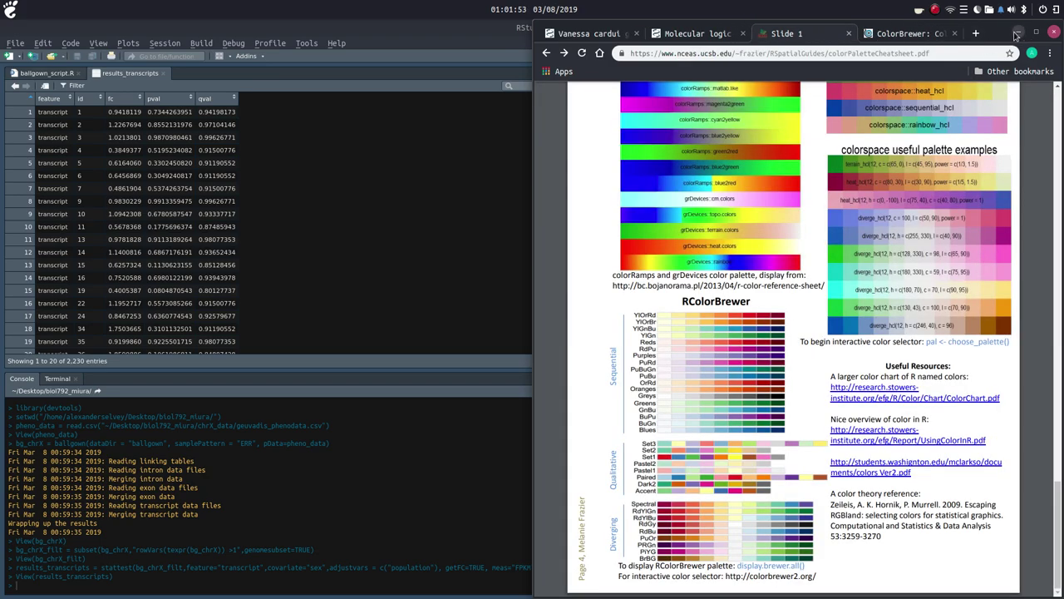
{"action": "left_click", "coordinate": [1016, 34]}
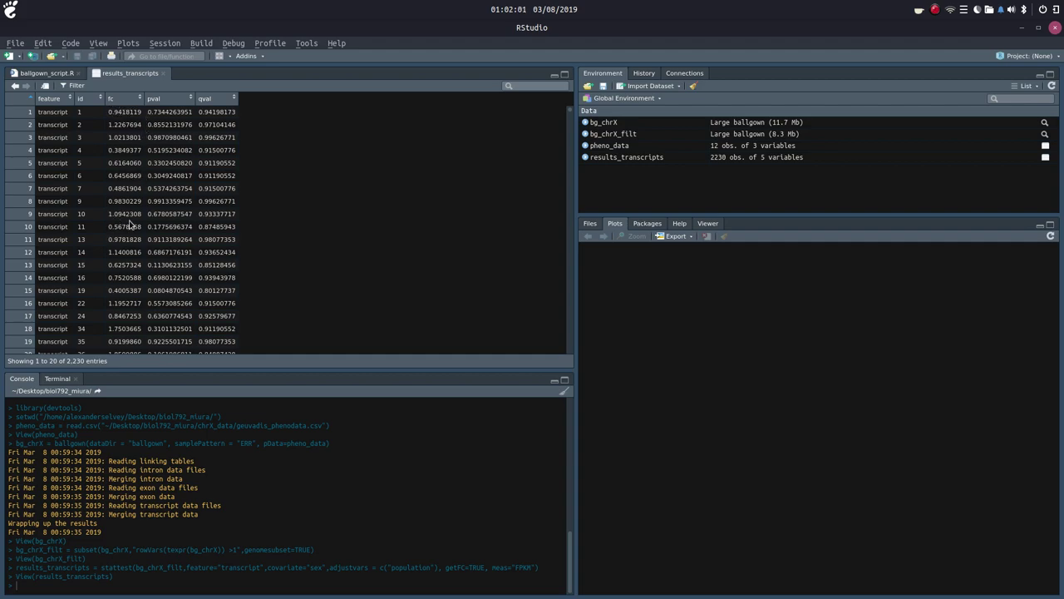
{"action": "scroll", "coordinate": [125, 299], "scroll_direction": "down", "scroll_amount": 5}
{"action": "scroll", "coordinate": [114, 256], "scroll_direction": "up", "scroll_amount": 5}
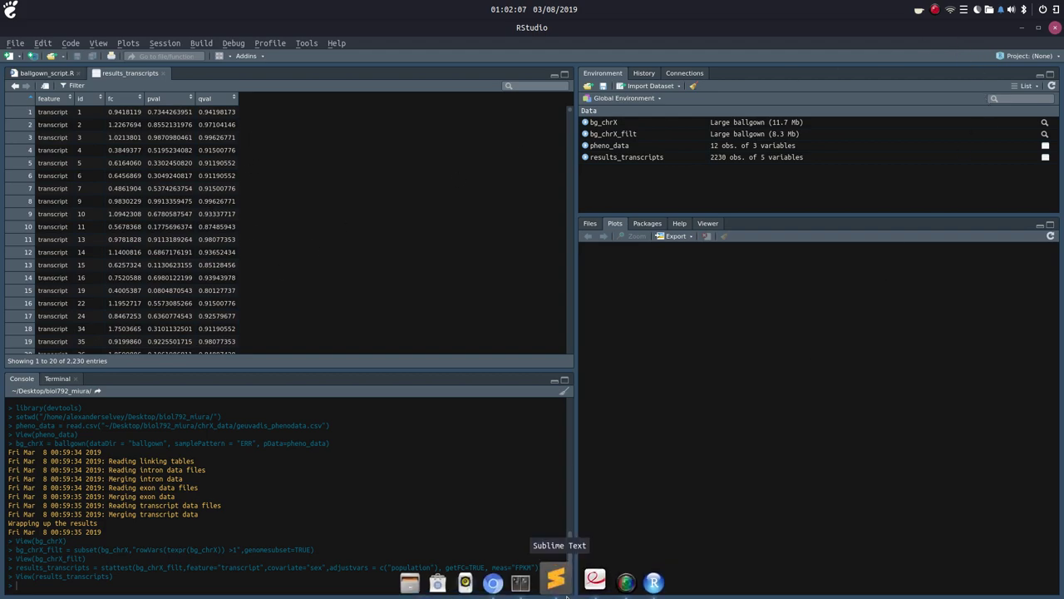
In the Sublime Text notes, point out the results_genes stattest() arguments, from bg_chrX_filt and feature="gene" through getFC=TRUE to meas="FPKM"
{"action": "left_click", "coordinate": [555, 578]}
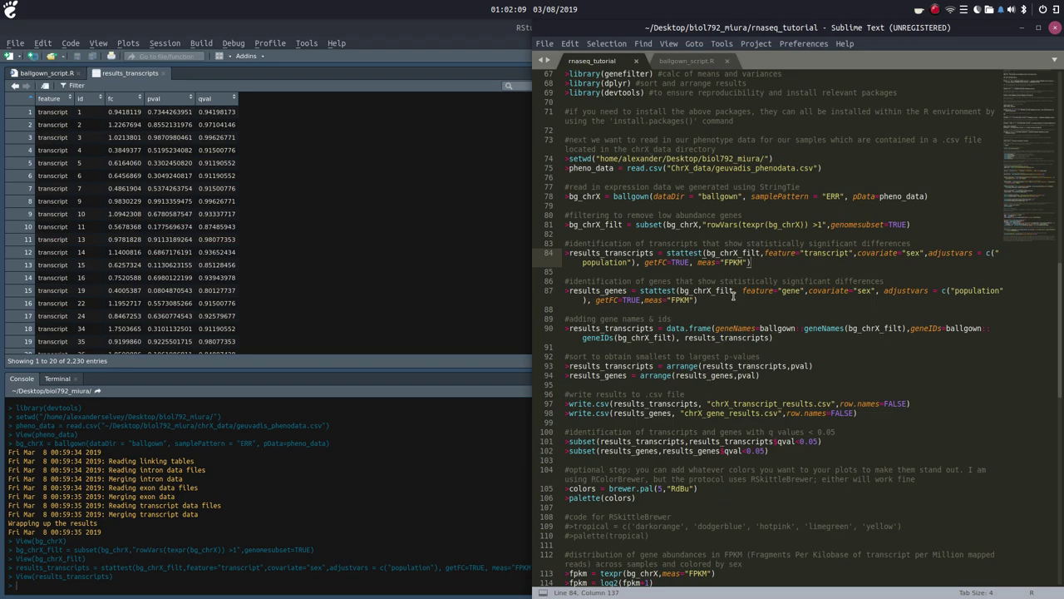
{"action": "left_click", "coordinate": [567, 281]}
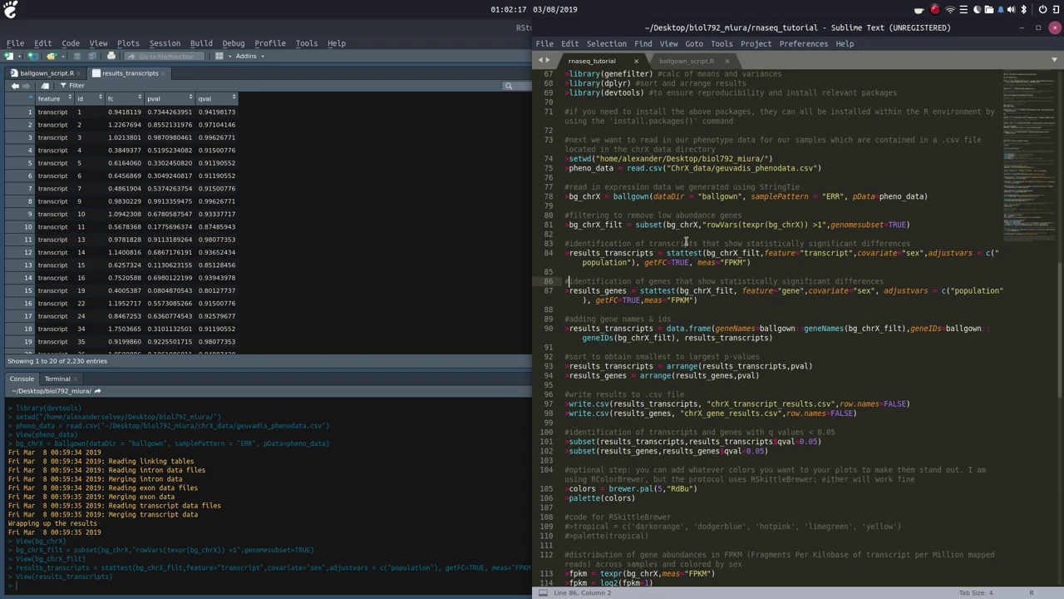
{"action": "left_click", "coordinate": [683, 235]}
{"action": "left_click", "coordinate": [676, 281]}
{"action": "left_click_drag", "start_coordinate": [676, 291], "coordinate": [733, 290]}
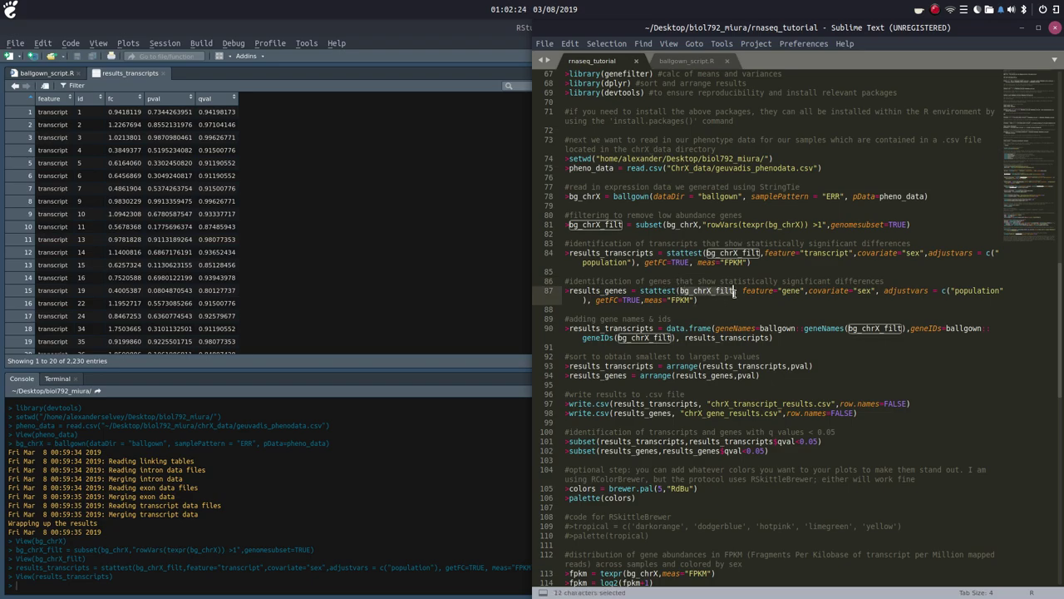
{"action": "left_click", "coordinate": [746, 290]}
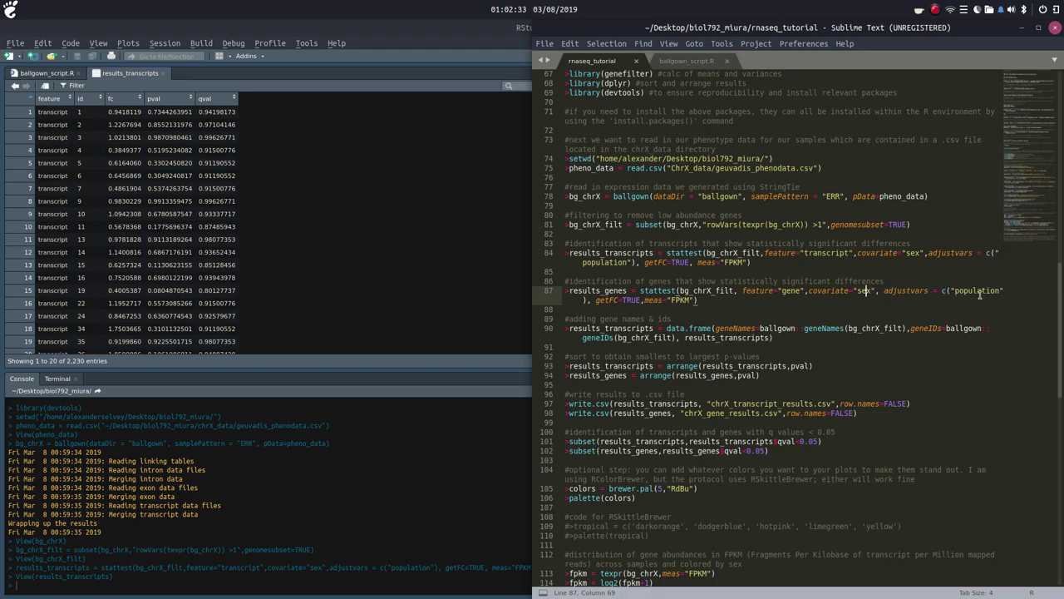
{"action": "left_click", "coordinate": [610, 300]}
{"action": "left_click_drag", "start_coordinate": [672, 301], "coordinate": [691, 301]}
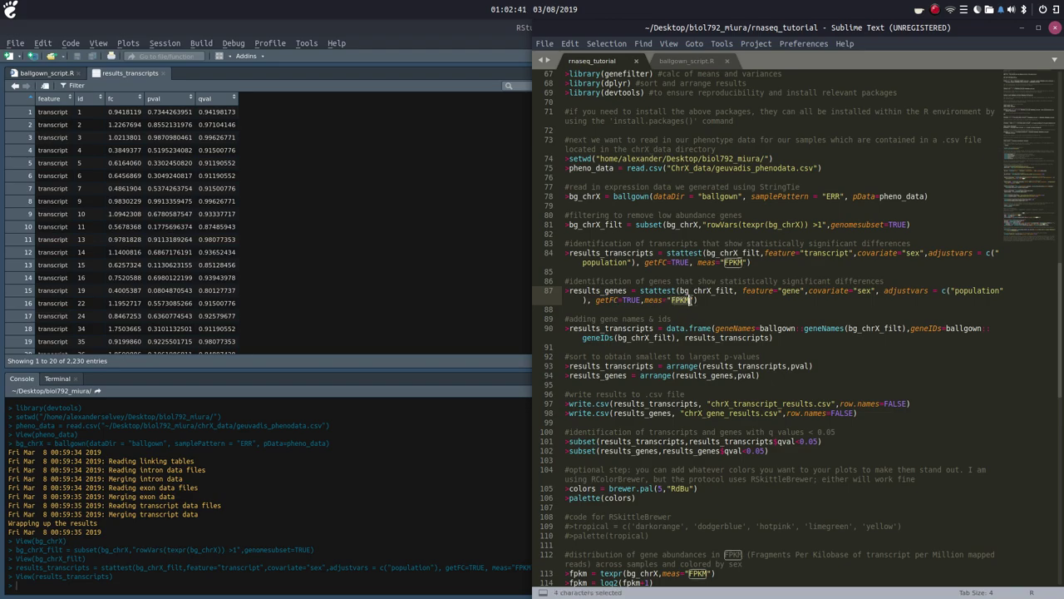
{"action": "left_click", "coordinate": [713, 304]}
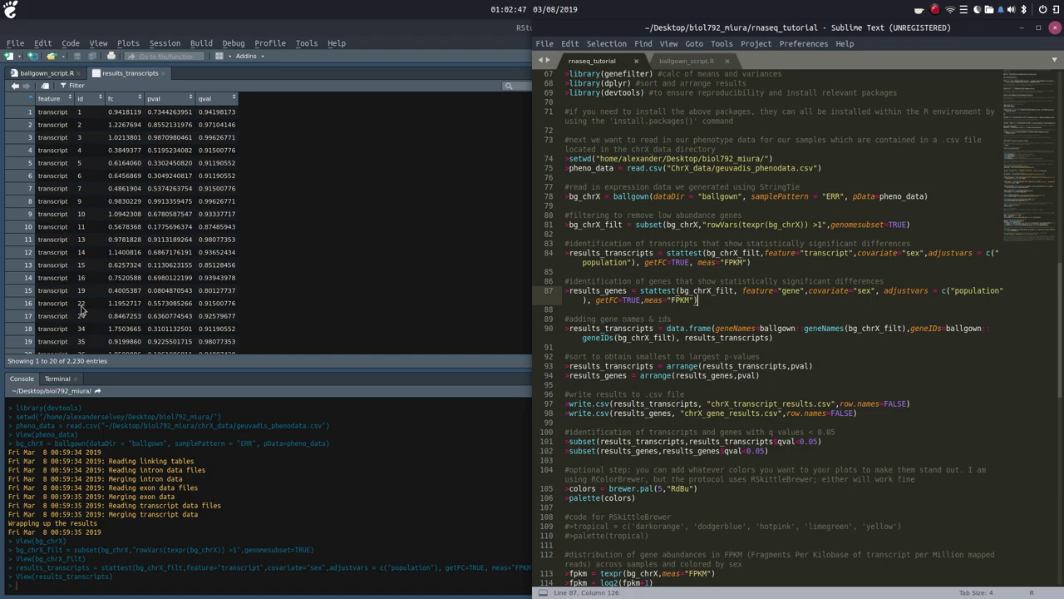
Return to ballgown_script.R in RStudio, close the results_transcripts viewer and run the gene-level stattest() line to create results_genes
{"action": "left_click", "coordinate": [62, 75]}
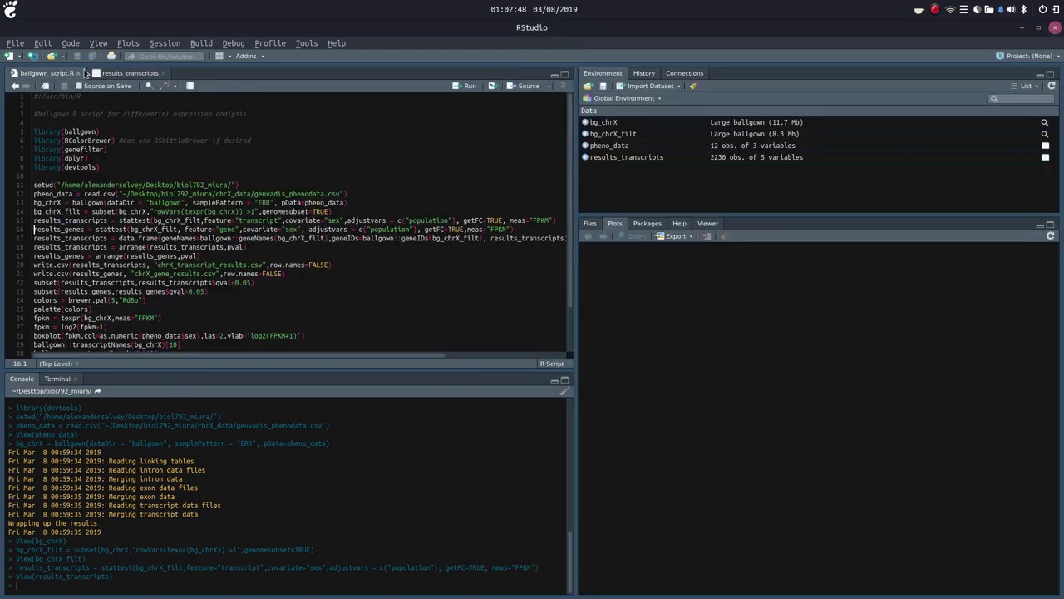
{"action": "left_click", "coordinate": [164, 74]}
{"action": "key", "text": "ctrl+Return"}
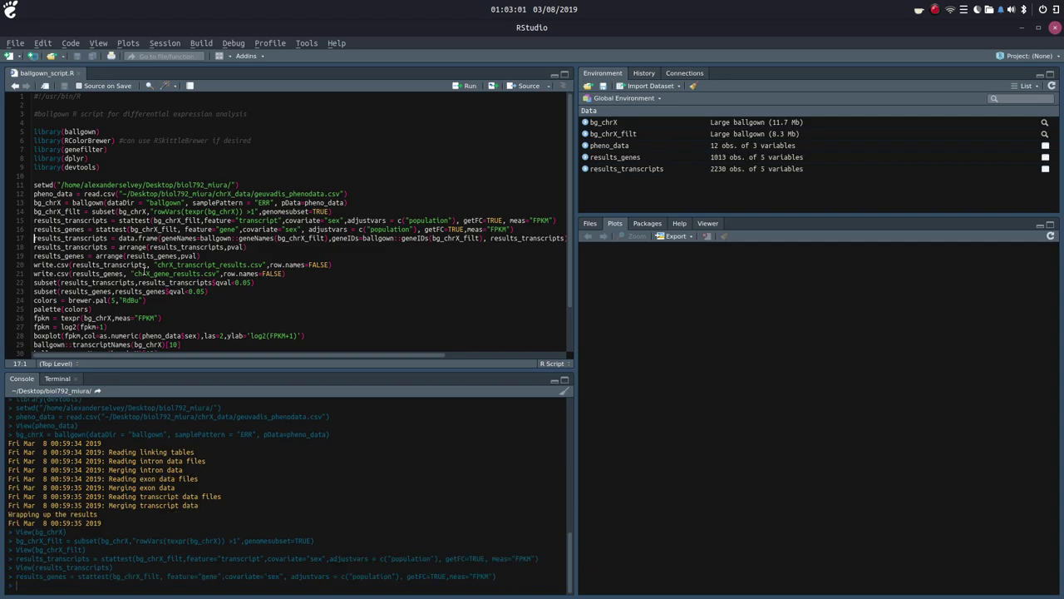
Open the results_genes table, sort it by id in descending order and close the viewer
{"action": "left_click", "coordinate": [652, 158]}
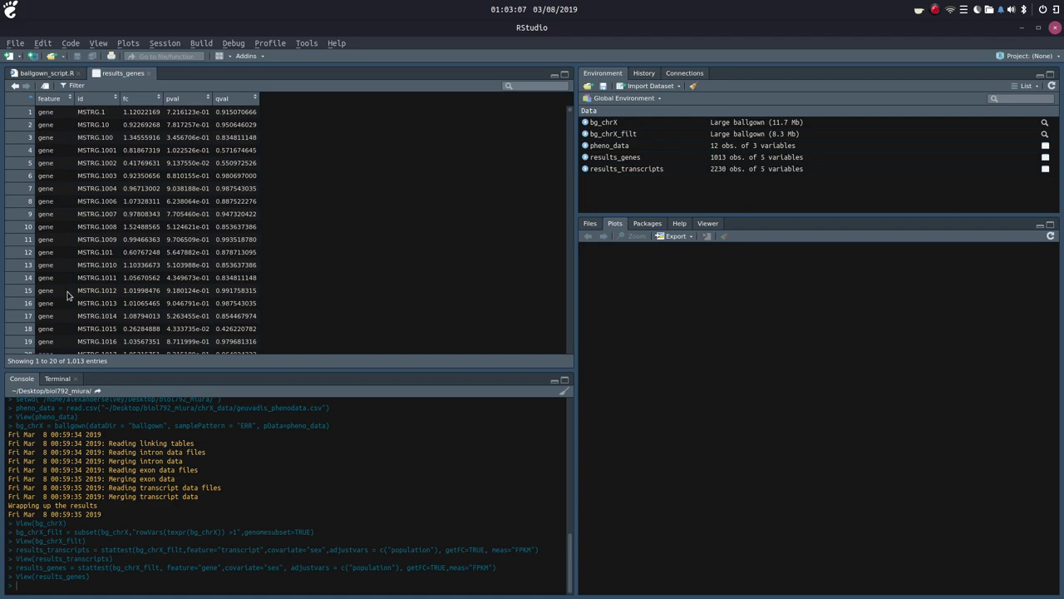
{"action": "left_click", "coordinate": [99, 99]}
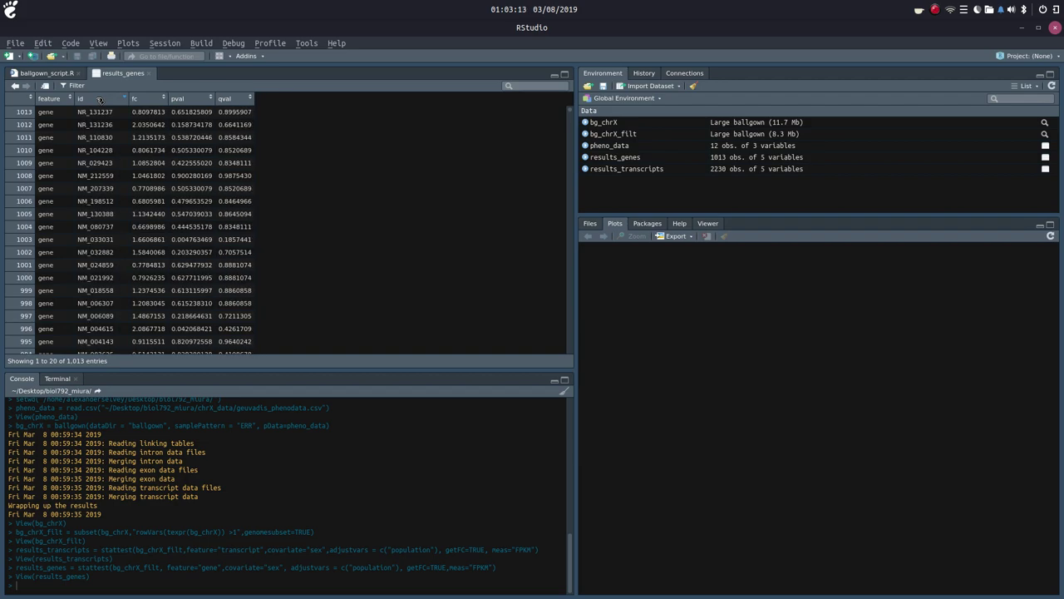
{"action": "left_click", "coordinate": [148, 74]}
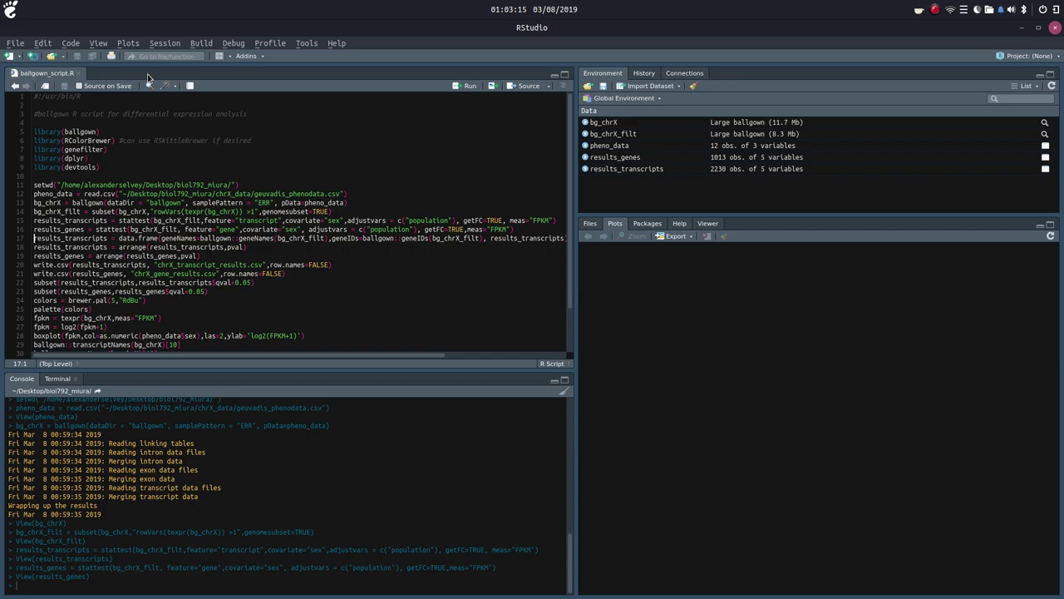
In the Sublime Text notes, go to the "adding gene names & ids" section and highlight results_transcripts and the data.frame function
{"action": "left_click", "coordinate": [557, 584]}
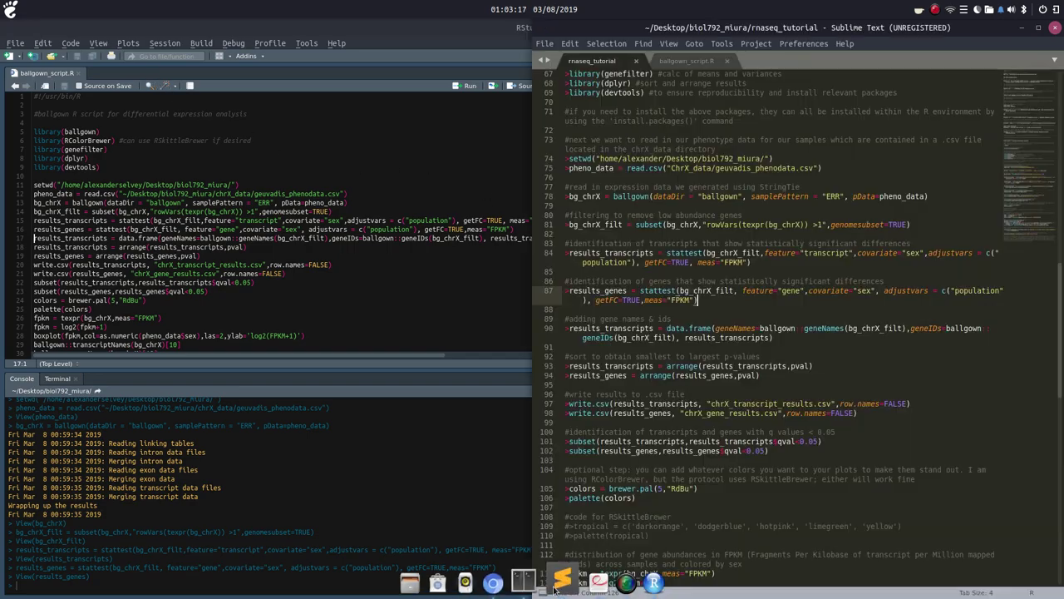
{"action": "left_click", "coordinate": [565, 318]}
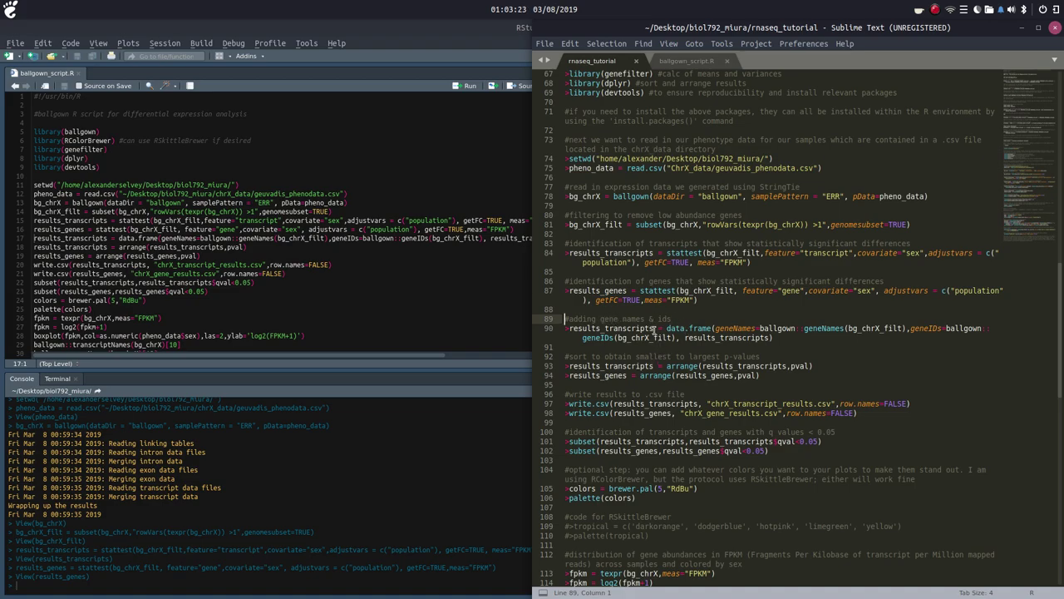
{"action": "left_click_drag", "start_coordinate": [655, 332], "coordinate": [568, 330]}
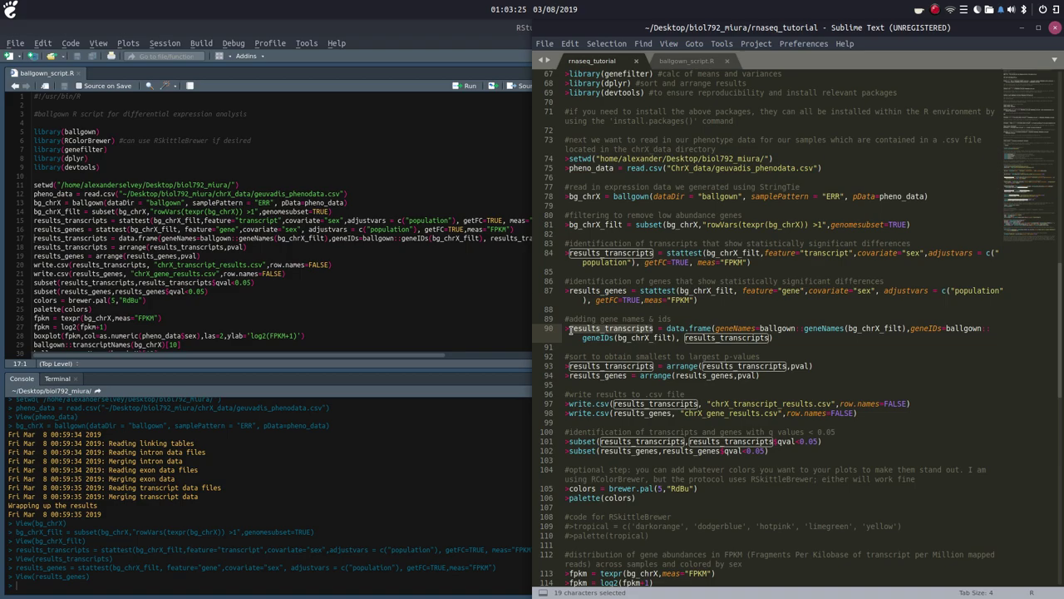
{"action": "left_click_drag", "start_coordinate": [667, 328], "coordinate": [718, 329]}
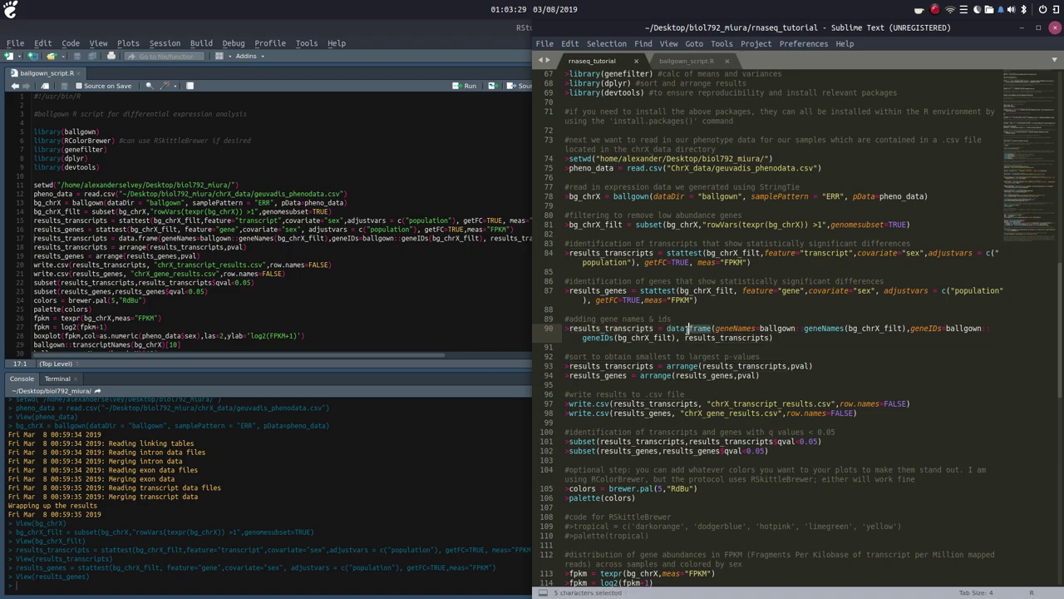
Point out the data.frame() arguments for geneNames, geneIDs, bg_chrX_filt and results_transcripts, returning to the section's comment line
{"action": "left_click", "coordinate": [718, 329]}
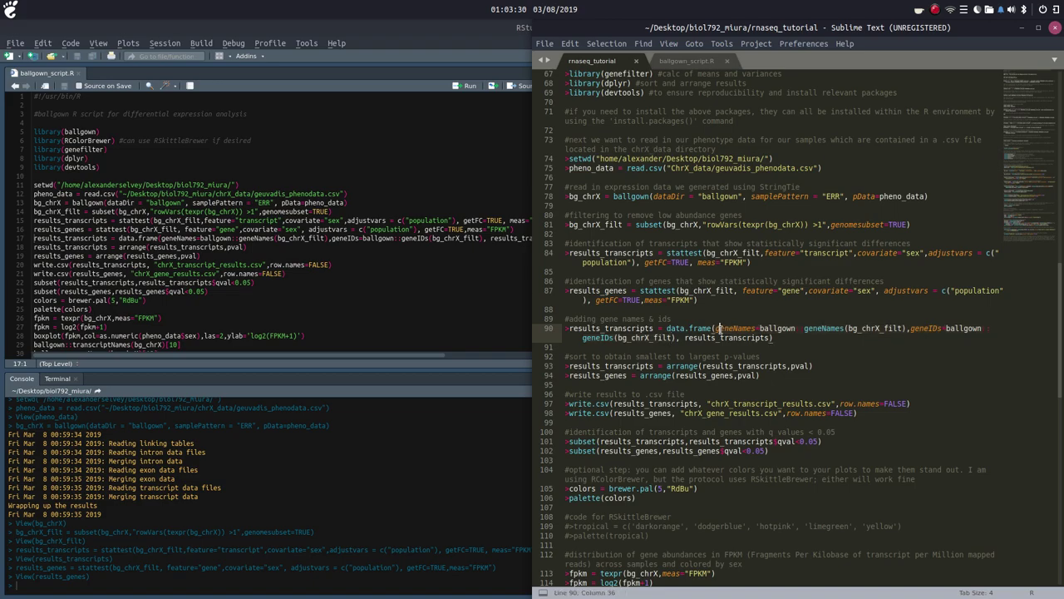
{"action": "left_click", "coordinate": [768, 330]}
{"action": "left_click", "coordinate": [822, 329]}
{"action": "left_click_drag", "start_coordinate": [849, 329], "coordinate": [903, 327]}
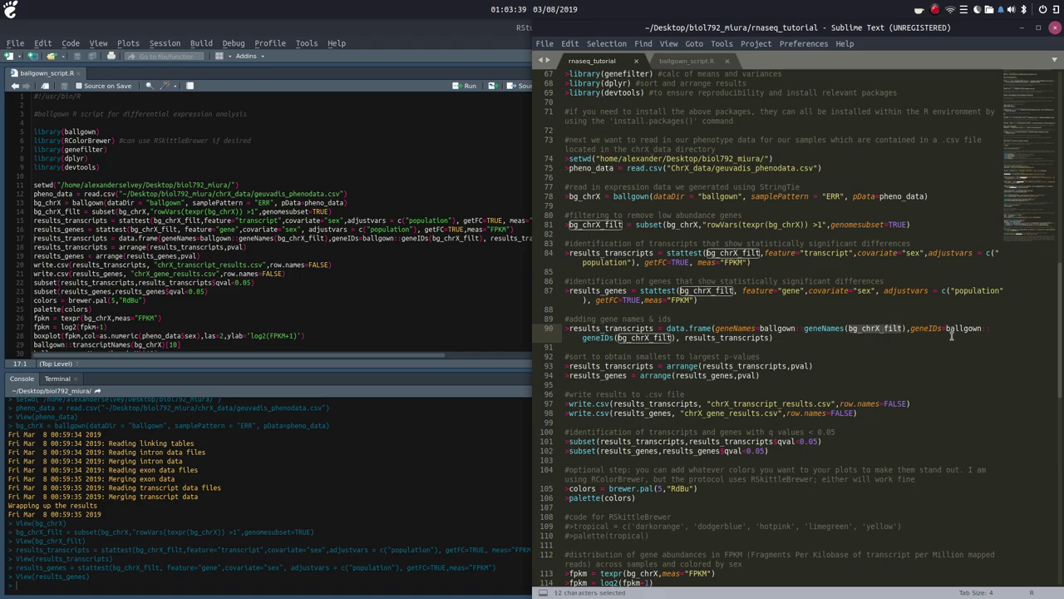
{"action": "left_click_drag", "start_coordinate": [946, 329], "coordinate": [991, 329]}
{"action": "left_click_drag", "start_coordinate": [583, 337], "coordinate": [766, 337]}
{"action": "left_click", "coordinate": [565, 319]}
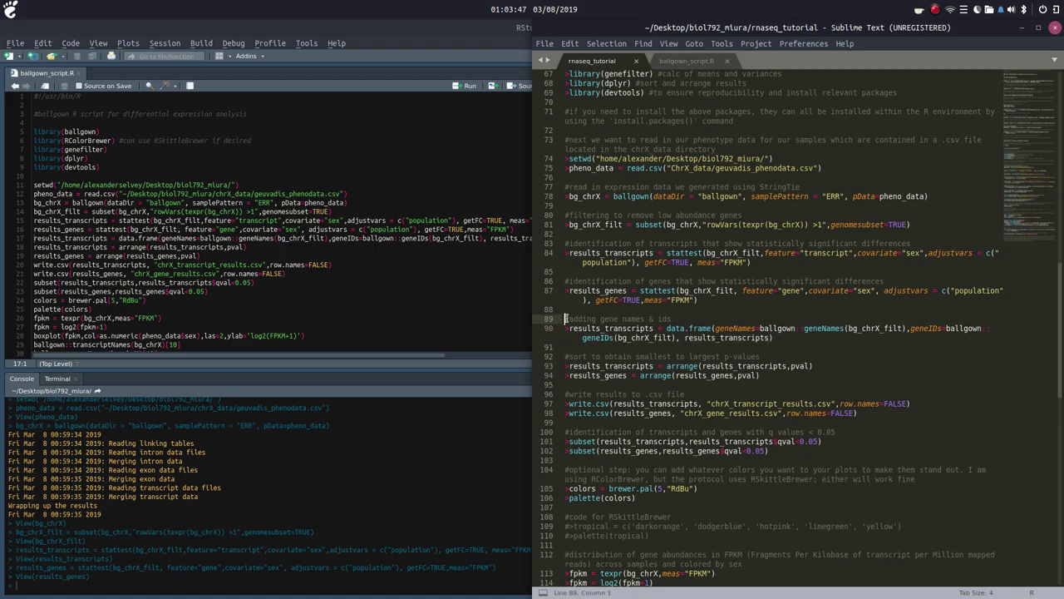
Run the data.frame() line in RStudio to add gene names and IDs to results_transcripts, then view and close the updated table
{"action": "left_click", "coordinate": [35, 242]}
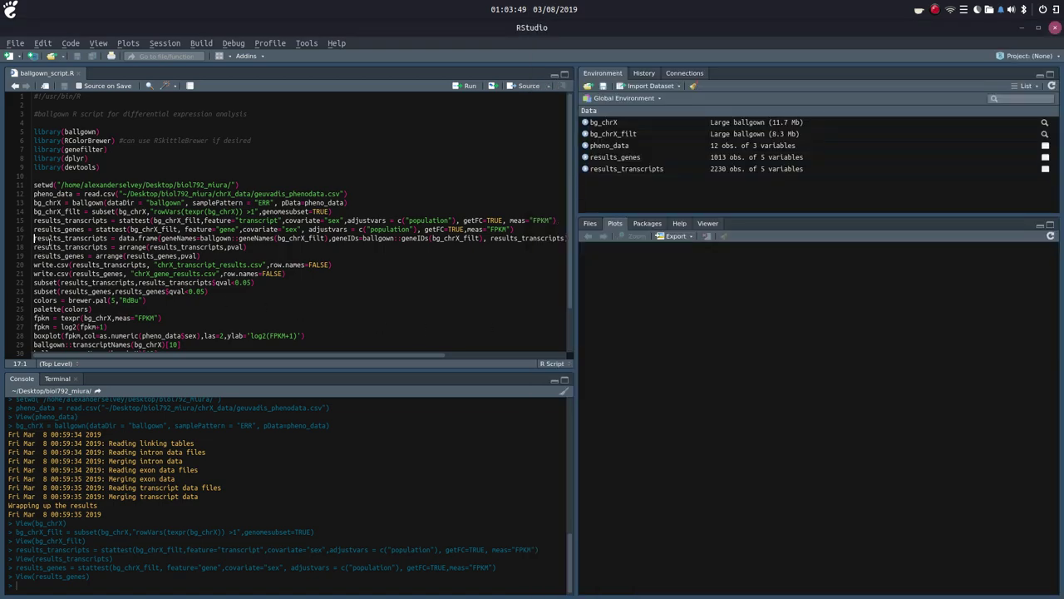
{"action": "key", "text": "ctrl+Return"}
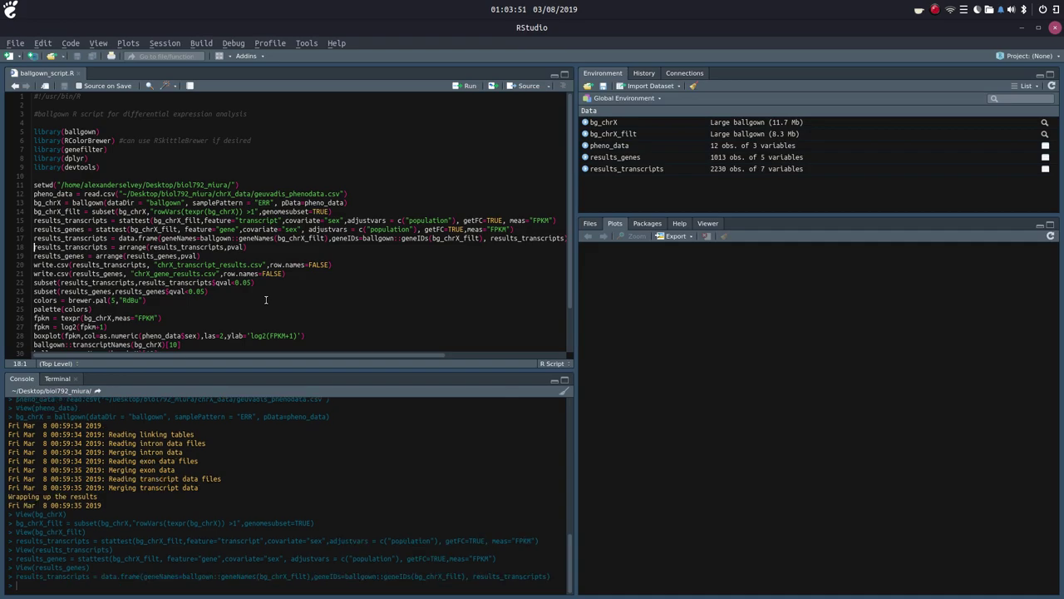
{"action": "left_click", "coordinate": [652, 171]}
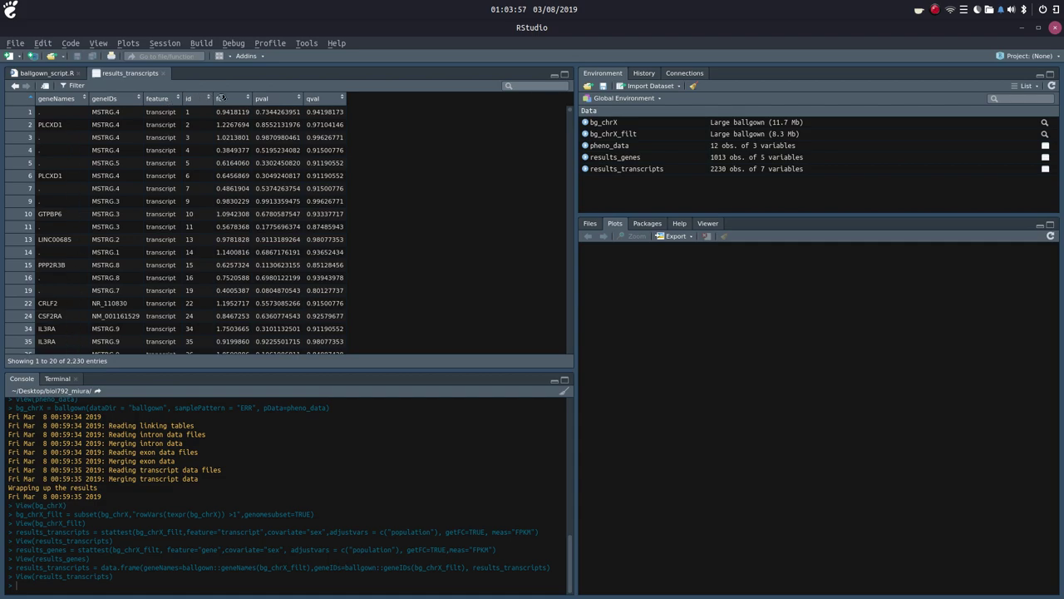
{"action": "mouse_move", "coordinate": [222, 98]}
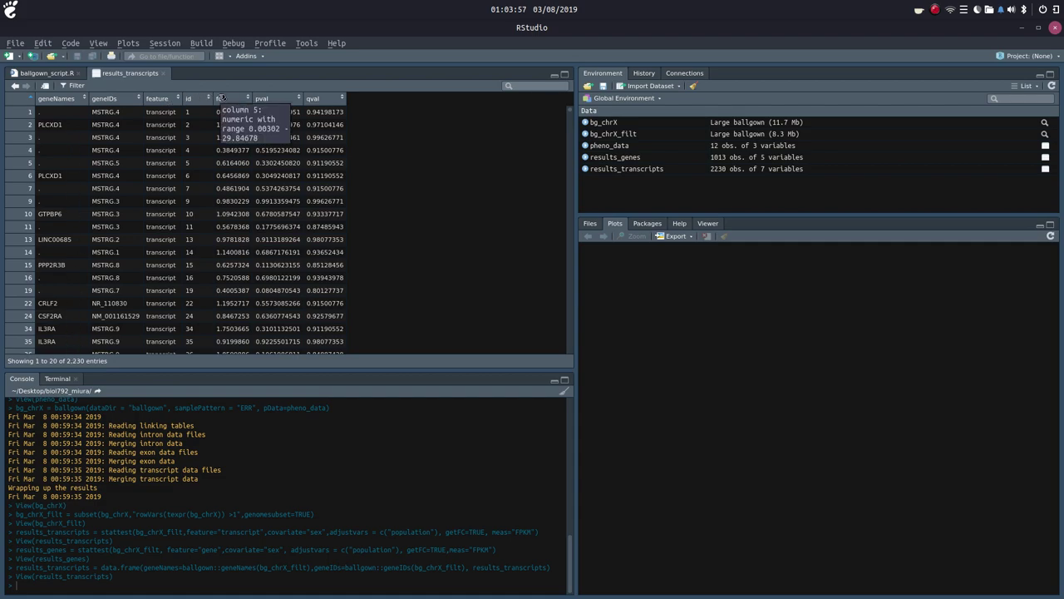
{"action": "left_click", "coordinate": [165, 74]}
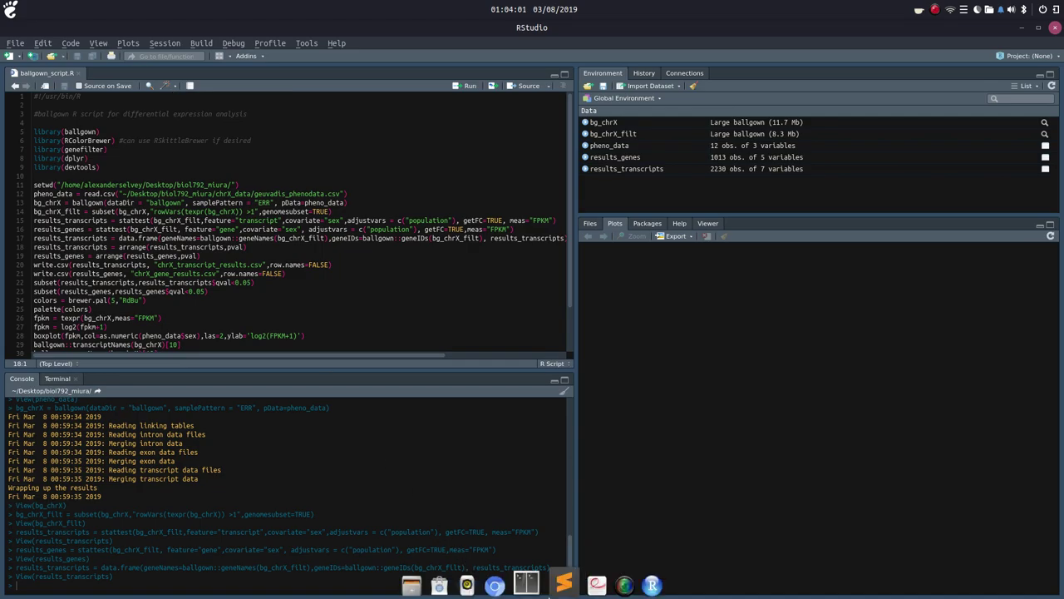
Switch to the Sublime Text notes and point out the pval argument in the arrange() lines of the smallest-to-largest p-values section
{"action": "left_click", "coordinate": [559, 582]}
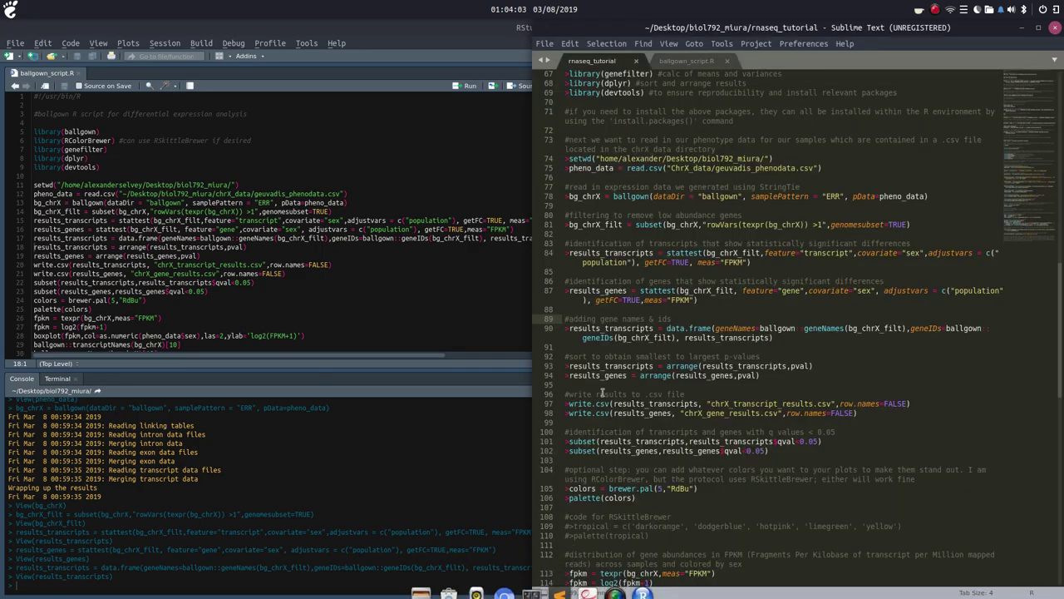
{"action": "left_click", "coordinate": [565, 357]}
{"action": "scroll", "coordinate": [789, 353], "scroll_direction": "down", "scroll_amount": 1}
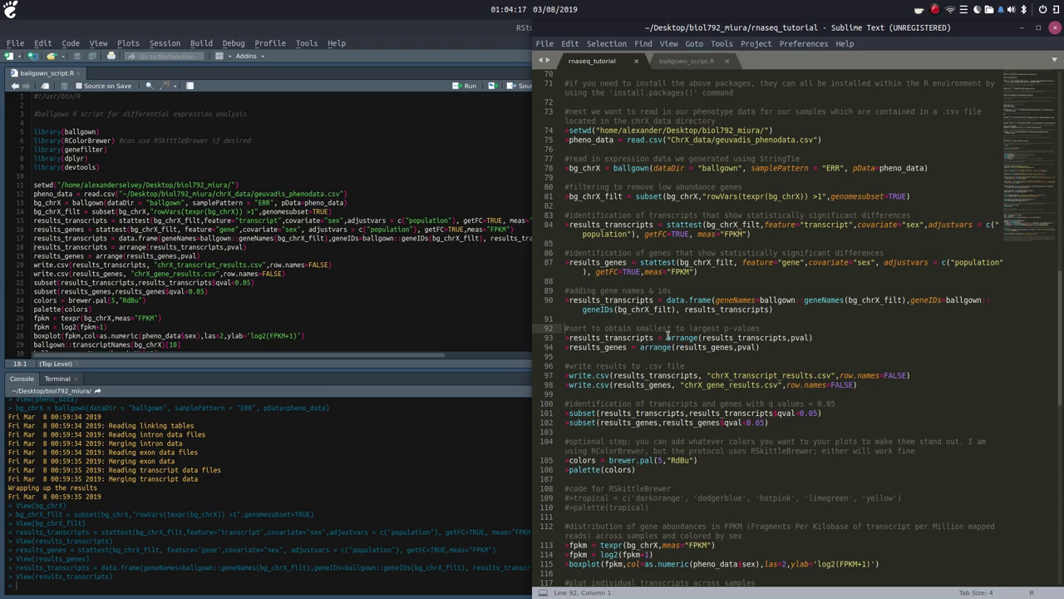
{"action": "double_click", "coordinate": [796, 338]}
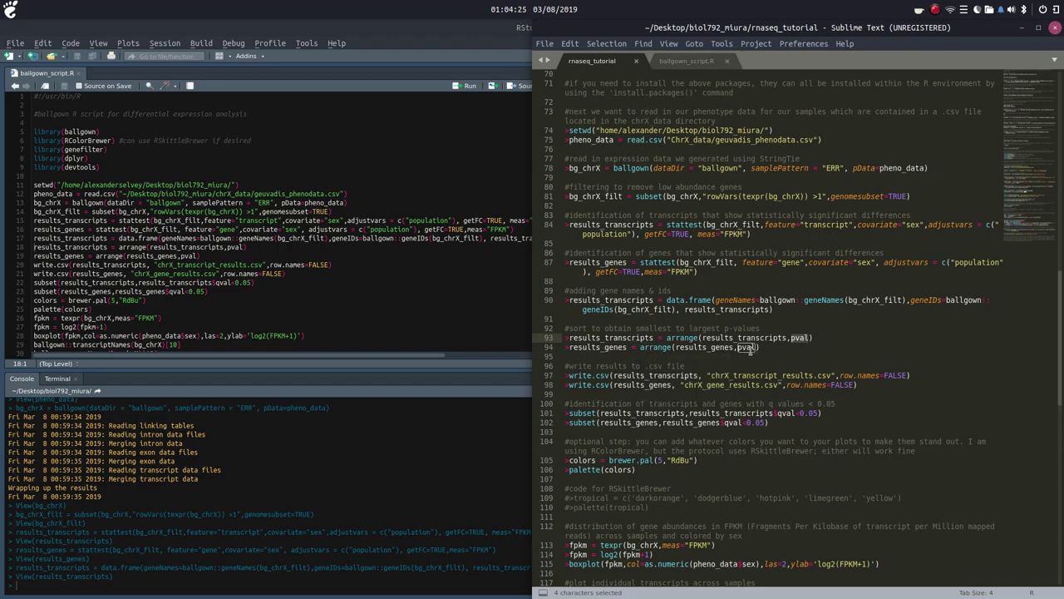
{"action": "left_click", "coordinate": [760, 347]}
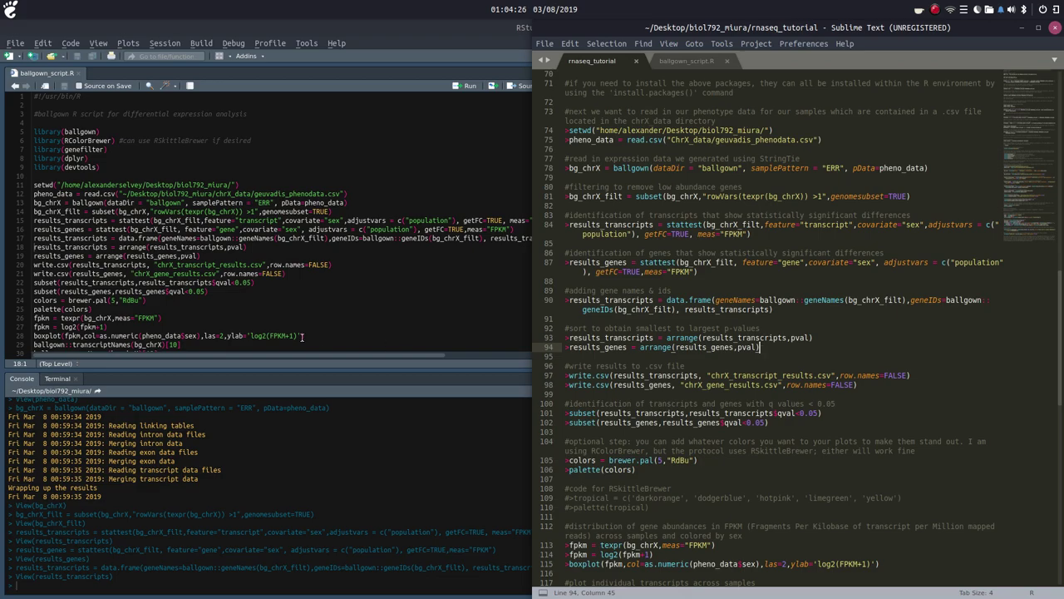
Run the two arrange() lines of the script in RStudio to sort results_transcripts and results_genes by pval
{"action": "left_click", "coordinate": [35, 246]}
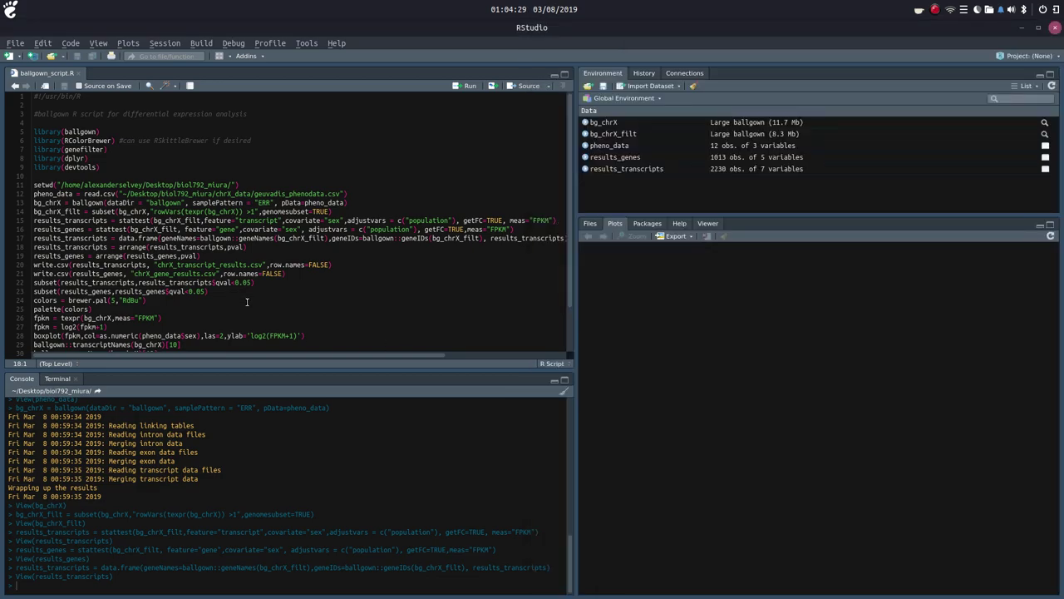
{"action": "key", "text": "ctrl+Return"}
{"action": "key", "text": "ctrl+Return"}
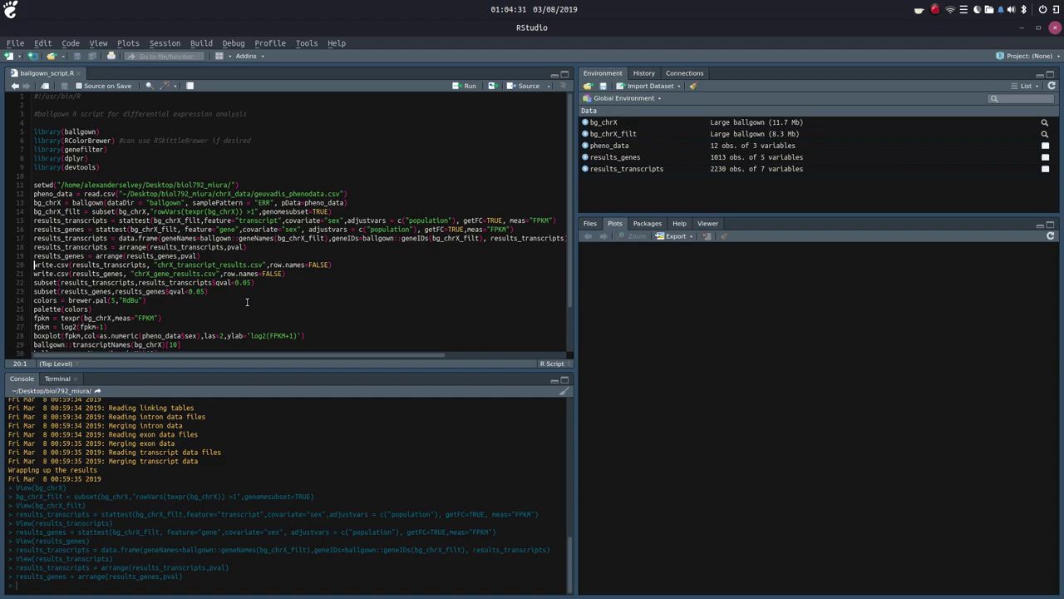
Check the first and last rows of the sorted results_genes and results_transcripts tables, then close both viewers
{"action": "left_click", "coordinate": [663, 161]}
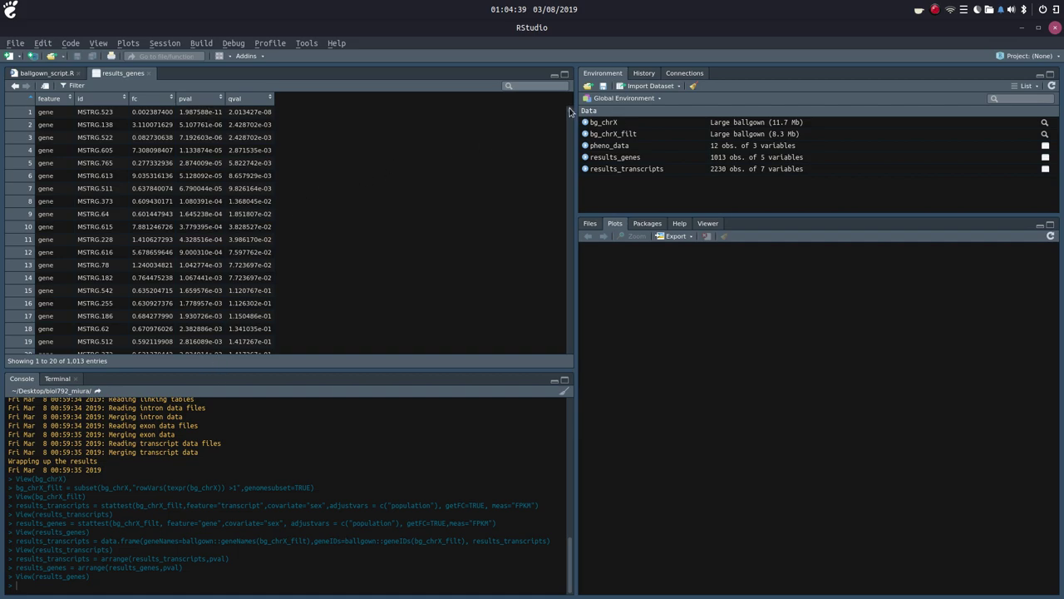
{"action": "left_click_drag", "start_coordinate": [572, 112], "coordinate": [563, 345]}
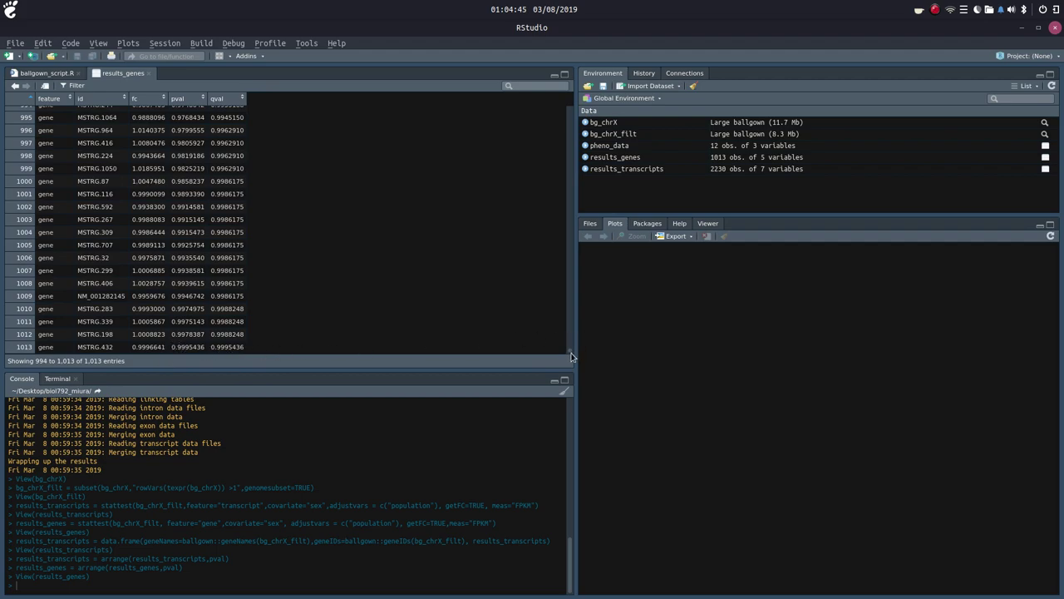
{"action": "left_click_drag", "start_coordinate": [570, 356], "coordinate": [566, 98]}
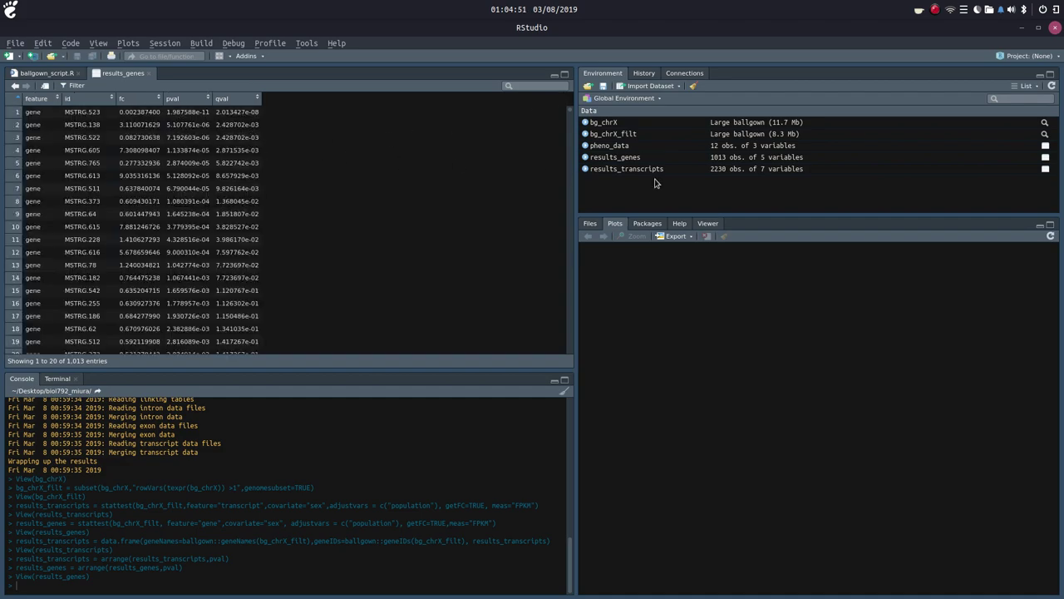
{"action": "left_click", "coordinate": [626, 169]}
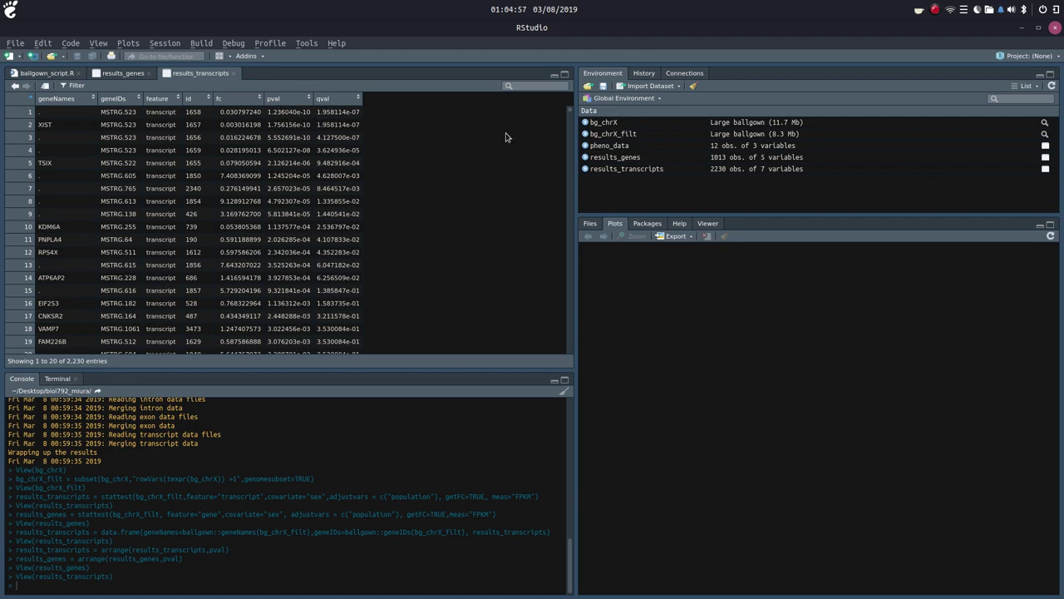
{"action": "left_click_drag", "start_coordinate": [570, 114], "coordinate": [567, 355]}
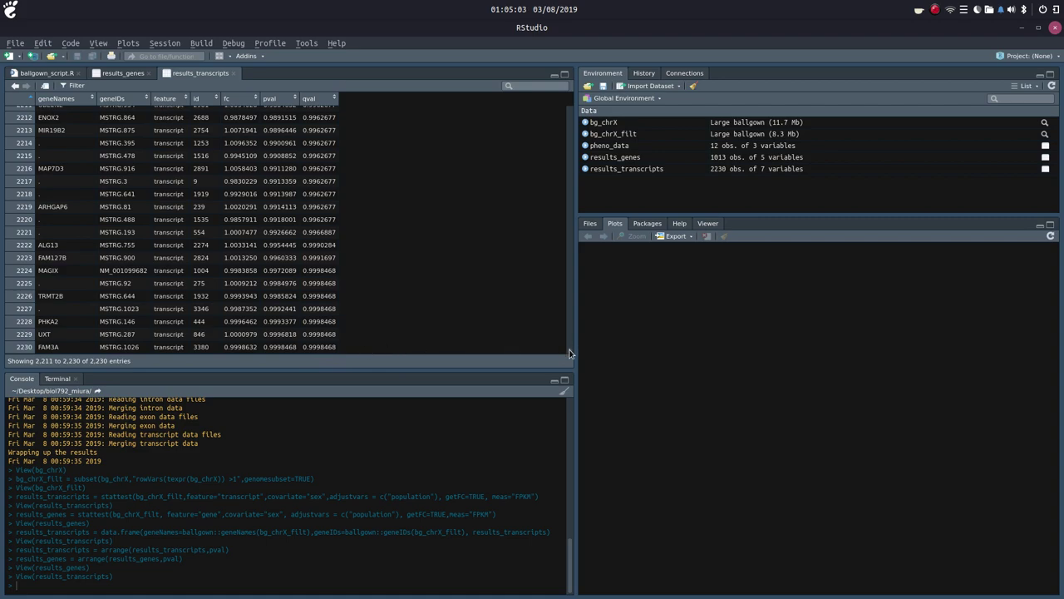
{"action": "left_click_drag", "start_coordinate": [570, 353], "coordinate": [566, 83]}
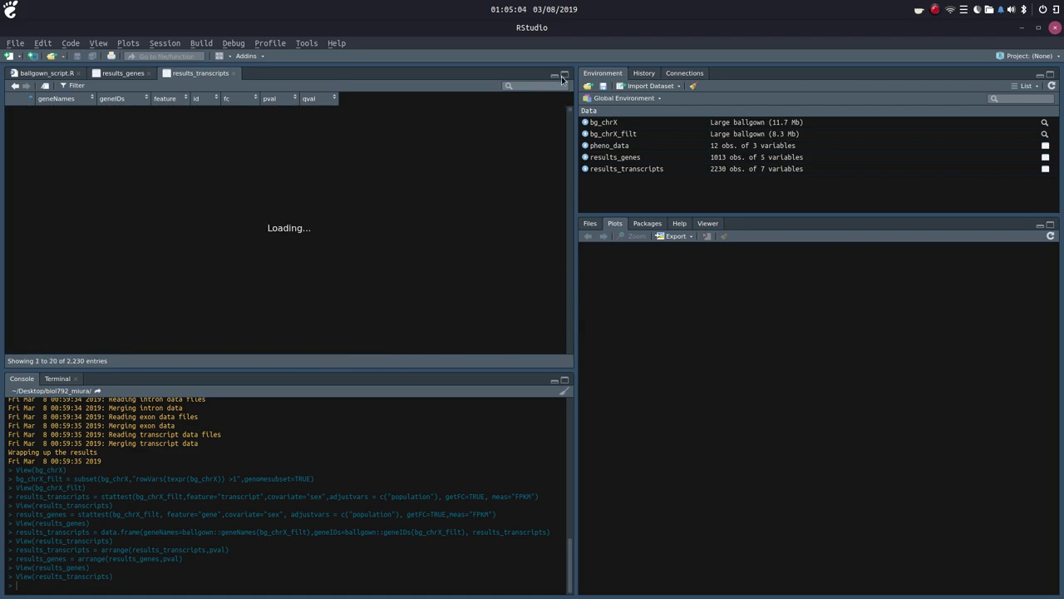
{"action": "left_click", "coordinate": [151, 73]}
{"action": "left_click", "coordinate": [164, 73]}
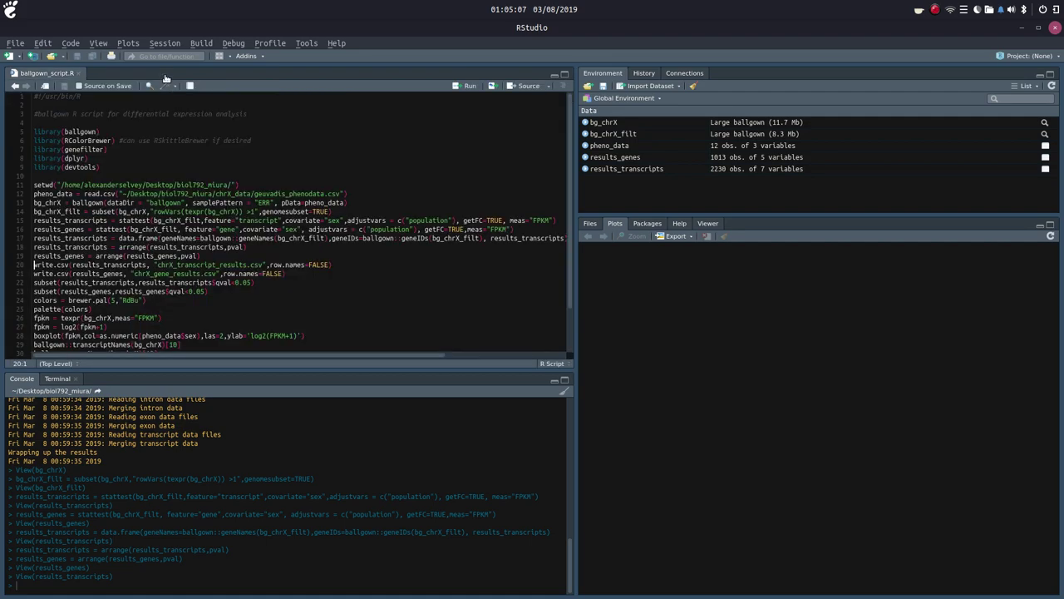
In the Sublime Text notes, point out the write.csv() lines, highlighting the output file name chrX_transcript_results.csv
{"action": "mouse_move", "coordinate": [616, 582]}
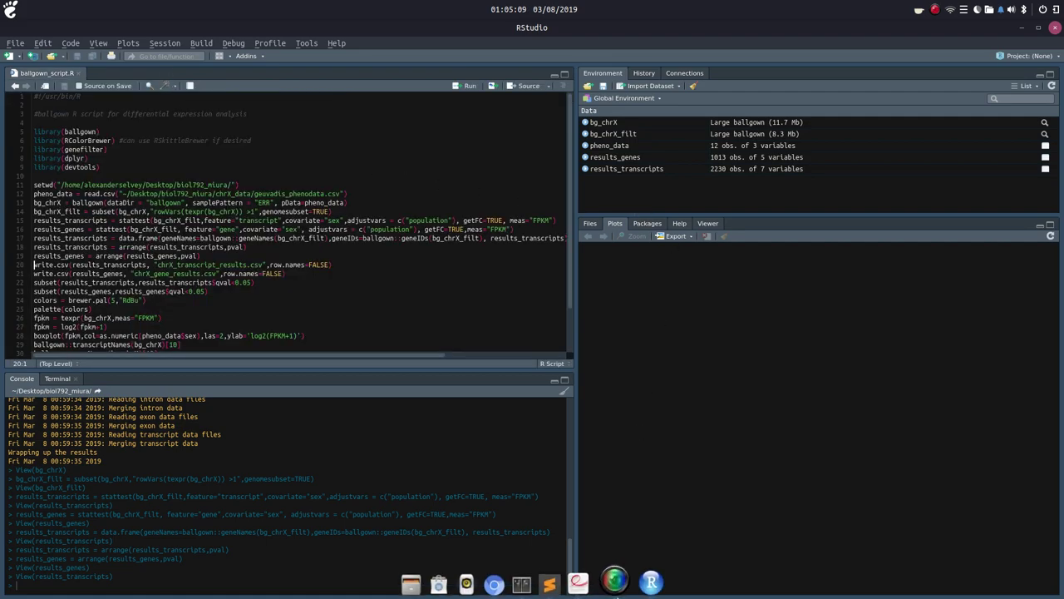
{"action": "left_click", "coordinate": [569, 574]}
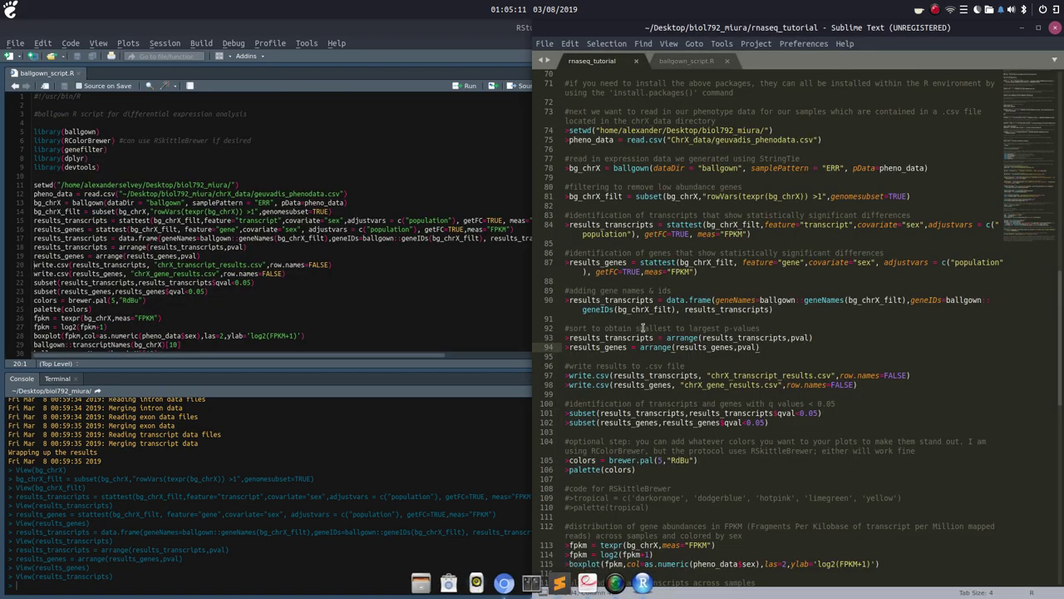
{"action": "left_click", "coordinate": [565, 366]}
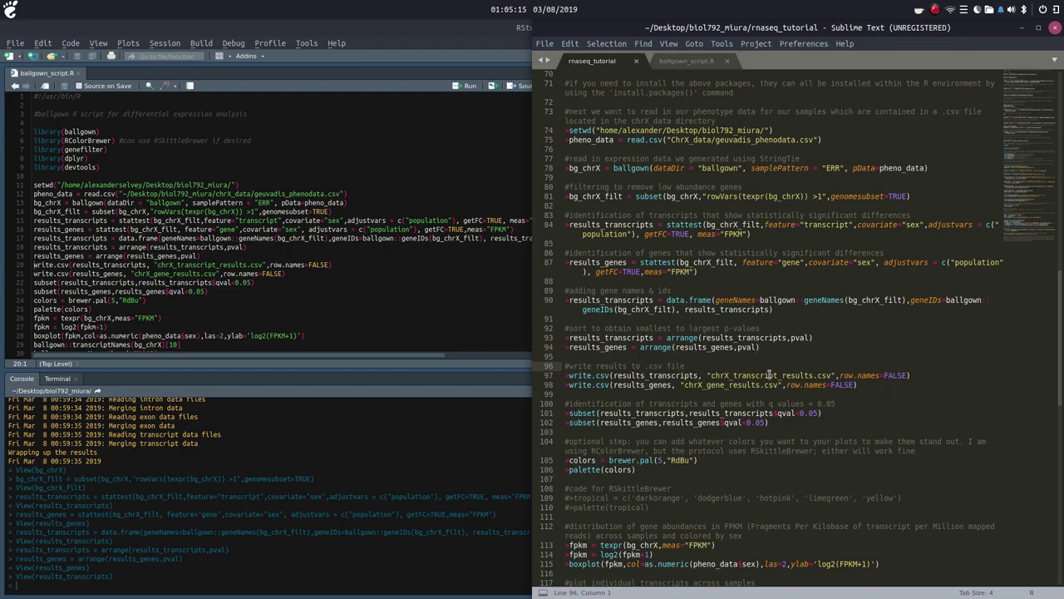
{"action": "left_click_drag", "start_coordinate": [830, 375], "coordinate": [710, 378]}
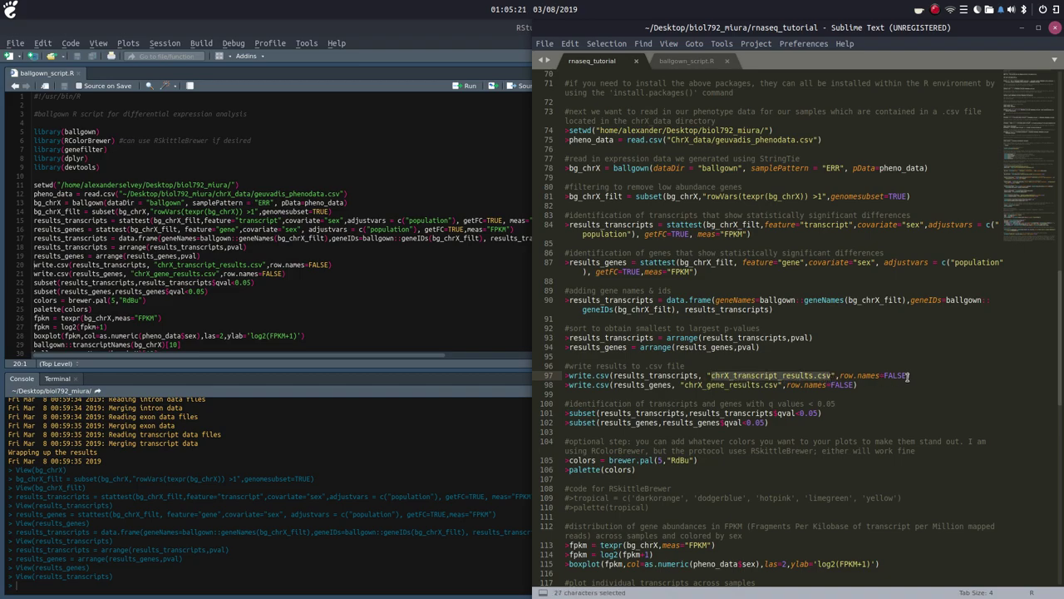
{"action": "left_click", "coordinate": [572, 384]}
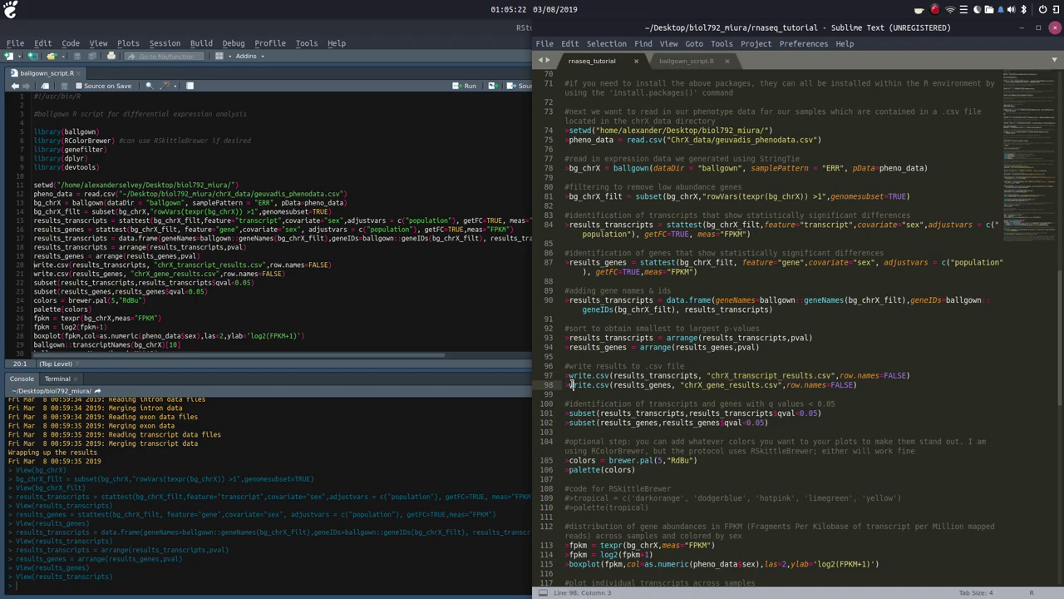
{"action": "left_click", "coordinate": [653, 374]}
{"action": "left_click", "coordinate": [655, 383]}
Run both write.csv() lines in RStudio to export chrX_transcript_results.csv and chrX_gene_results.csv with row.names=FALSE
{"action": "left_click", "coordinate": [33, 265]}
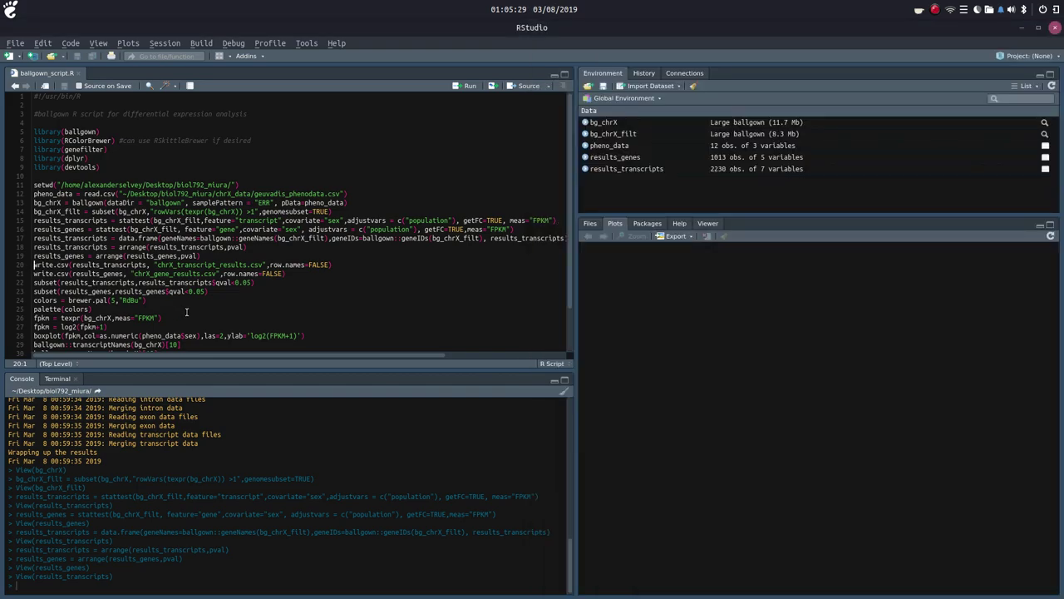
{"action": "key", "text": "ctrl+Return"}
{"action": "key", "text": "ctrl+Return"}
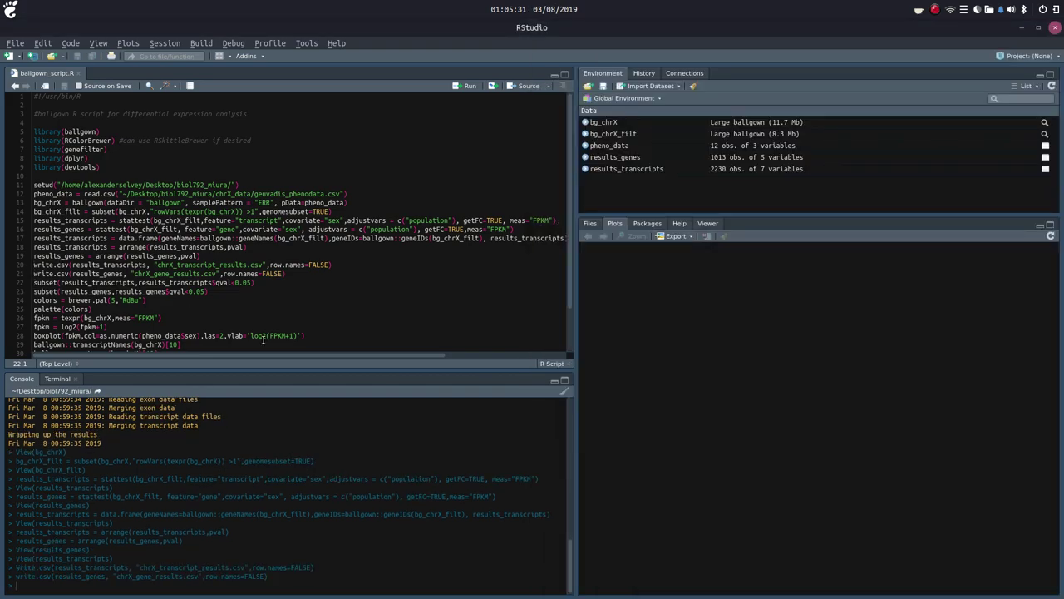
List the biol792_miura folder with ls in the Tilix terminal, highlight chrX_gene_results.csv and chrX_transcript_results.csv, and minimize the terminal
{"action": "left_click", "coordinate": [531, 583]}
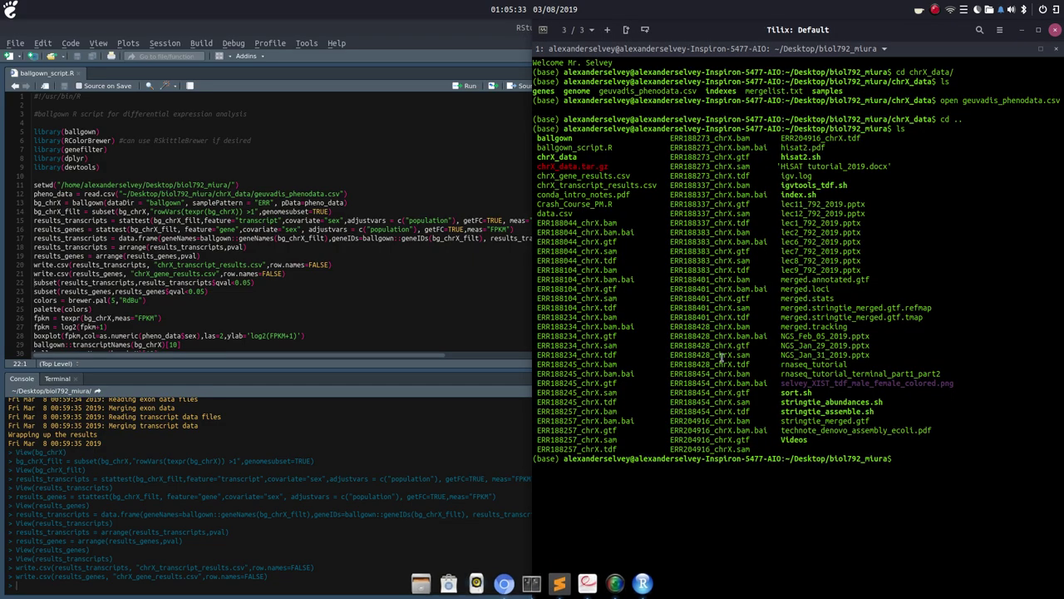
{"action": "type", "text": "ls"}
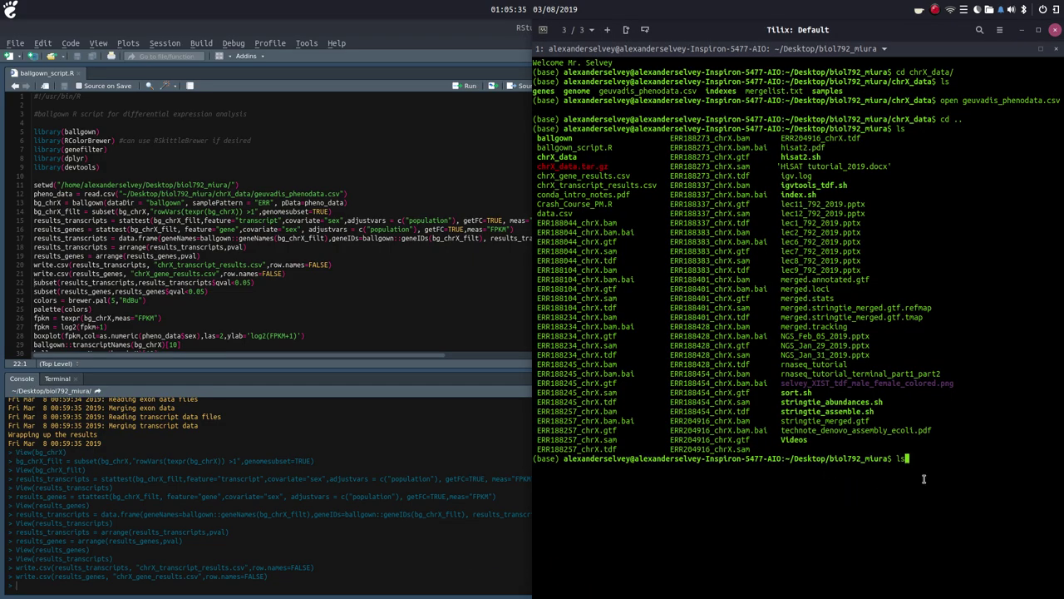
{"action": "key", "text": "Return"}
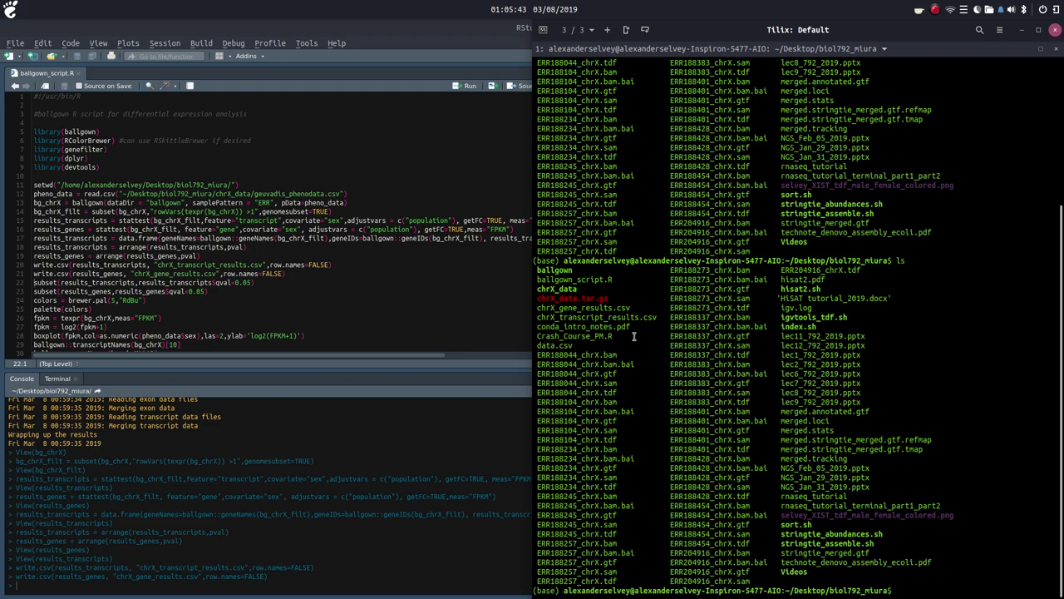
{"action": "left_click_drag", "start_coordinate": [639, 310], "coordinate": [537, 309]}
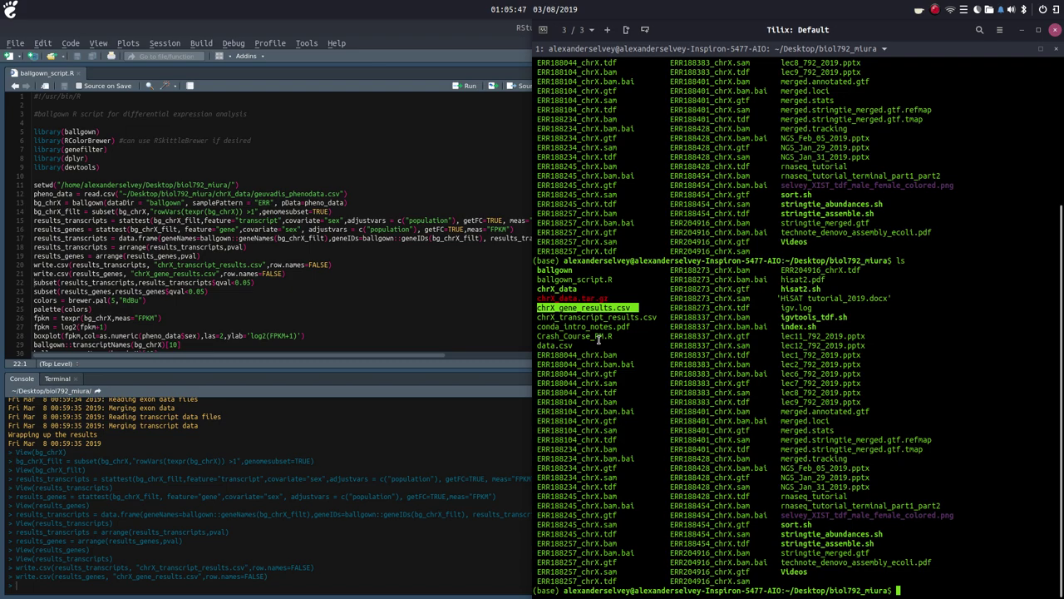
{"action": "left_click_drag", "start_coordinate": [656, 317], "coordinate": [533, 318]}
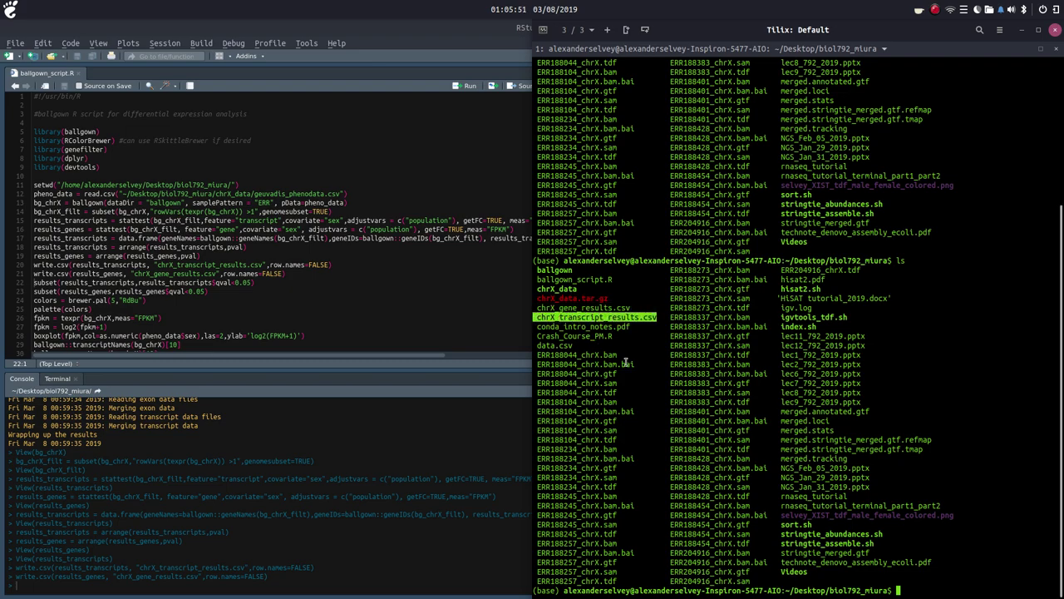
{"action": "left_click", "coordinate": [618, 315]}
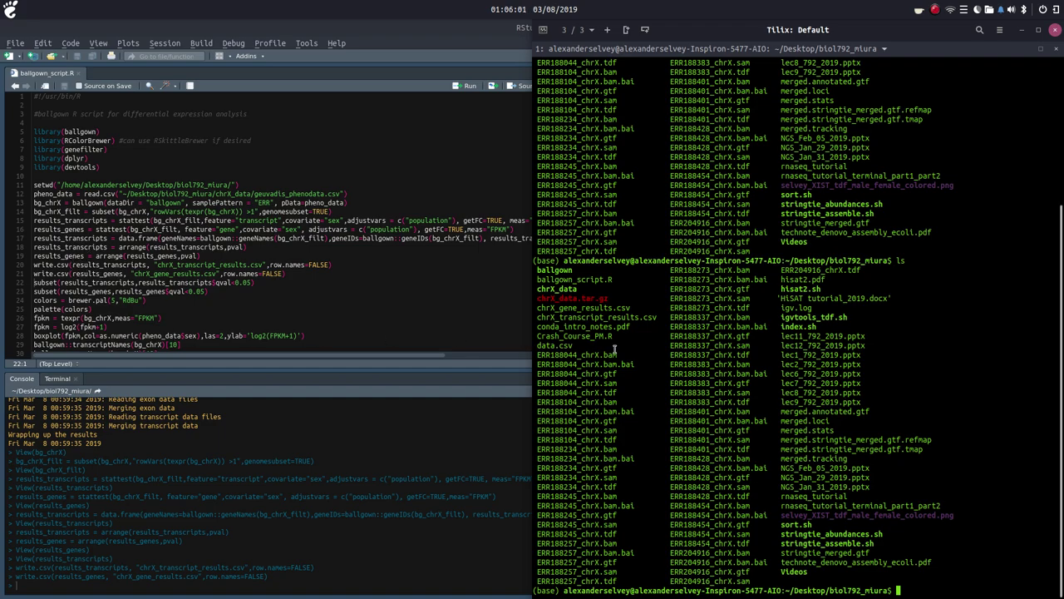
{"action": "left_click", "coordinate": [1019, 30]}
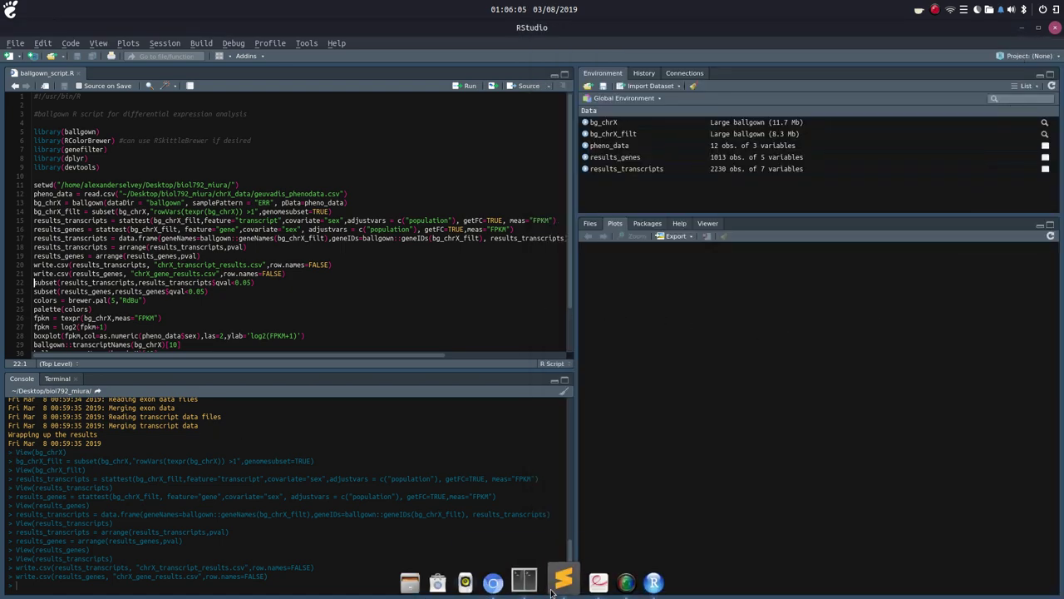
In the Sublime Text notes, go to the q-value section and highlight the 0.05 threshold used by the subset() lines
{"action": "left_click", "coordinate": [558, 582]}
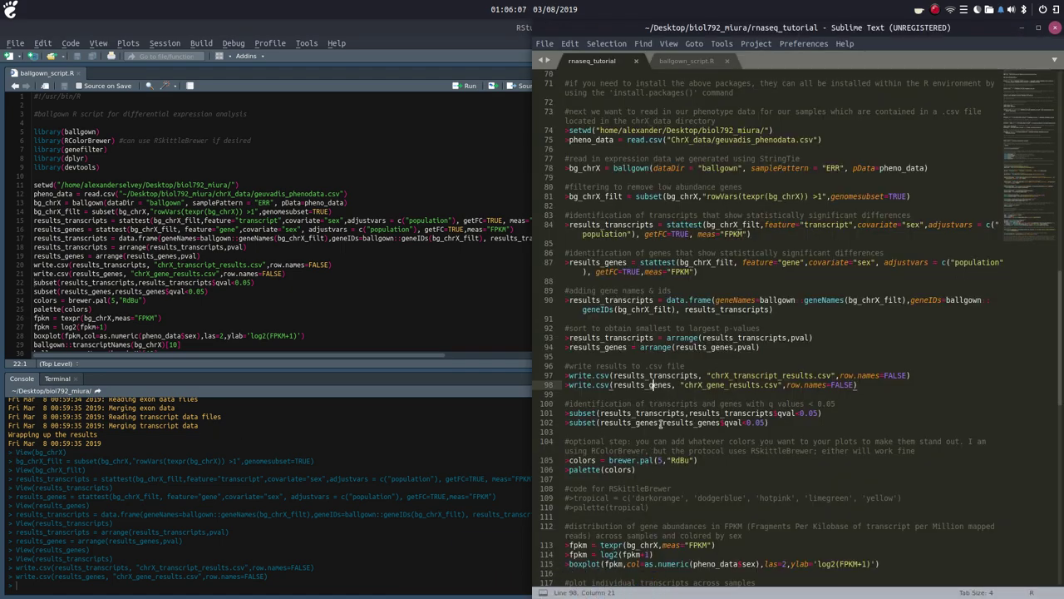
{"action": "scroll", "coordinate": [661, 424], "scroll_direction": "down", "scroll_amount": 5}
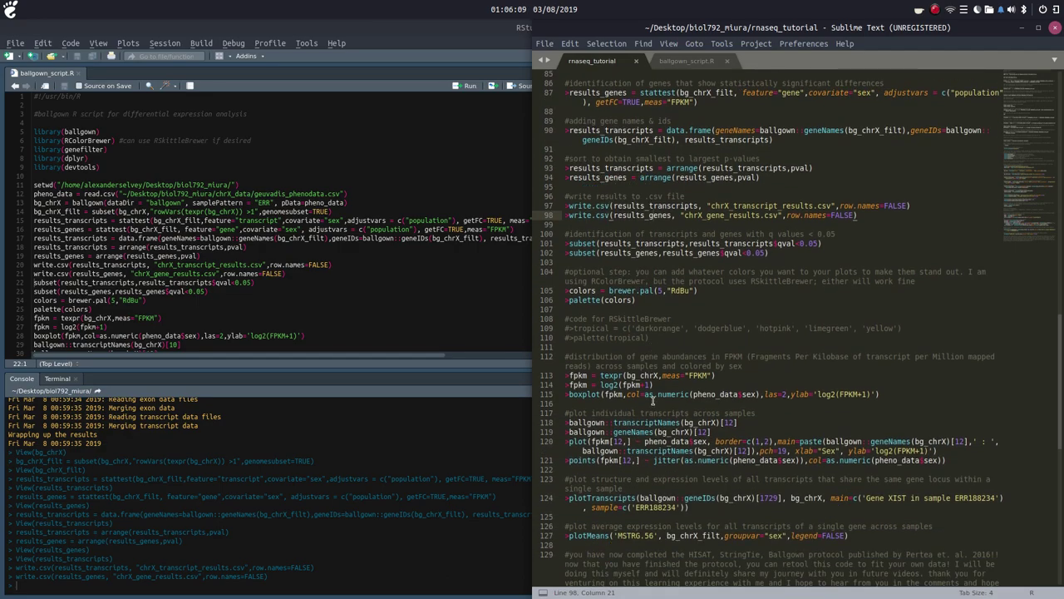
{"action": "scroll", "coordinate": [653, 400], "scroll_direction": "down", "scroll_amount": 1}
{"action": "left_click", "coordinate": [565, 206]}
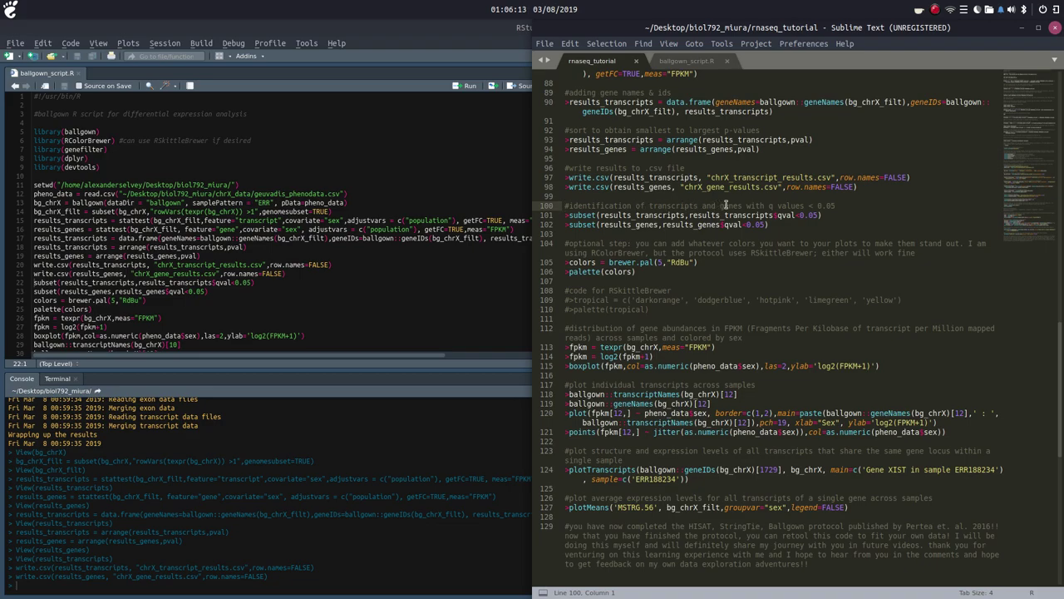
{"action": "left_click", "coordinate": [834, 205]}
{"action": "left_click_drag", "start_coordinate": [833, 205], "coordinate": [818, 205]}
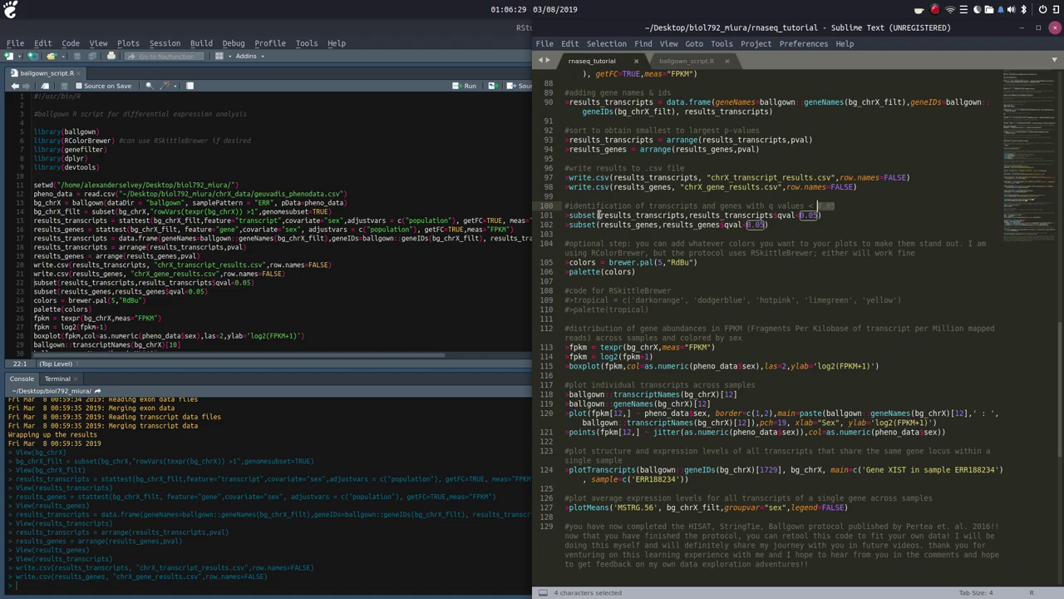
{"action": "mouse_move", "coordinate": [592, 216]}
Run the subset() line in RStudio to list the entries of results_transcripts with qval below 0.05
{"action": "left_click", "coordinate": [35, 284]}
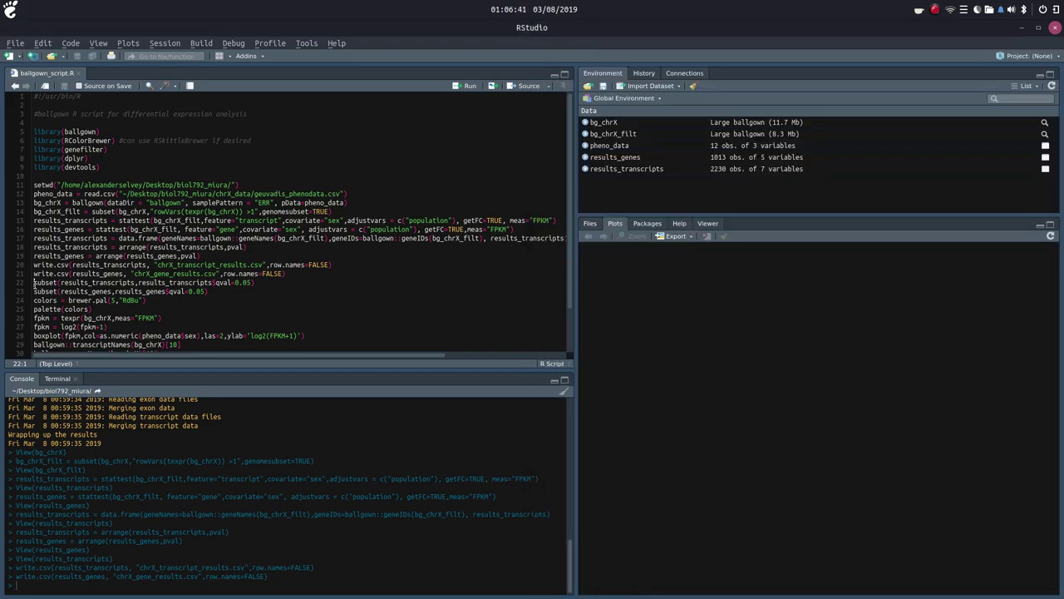
{"action": "key", "text": "ctrl+Return"}
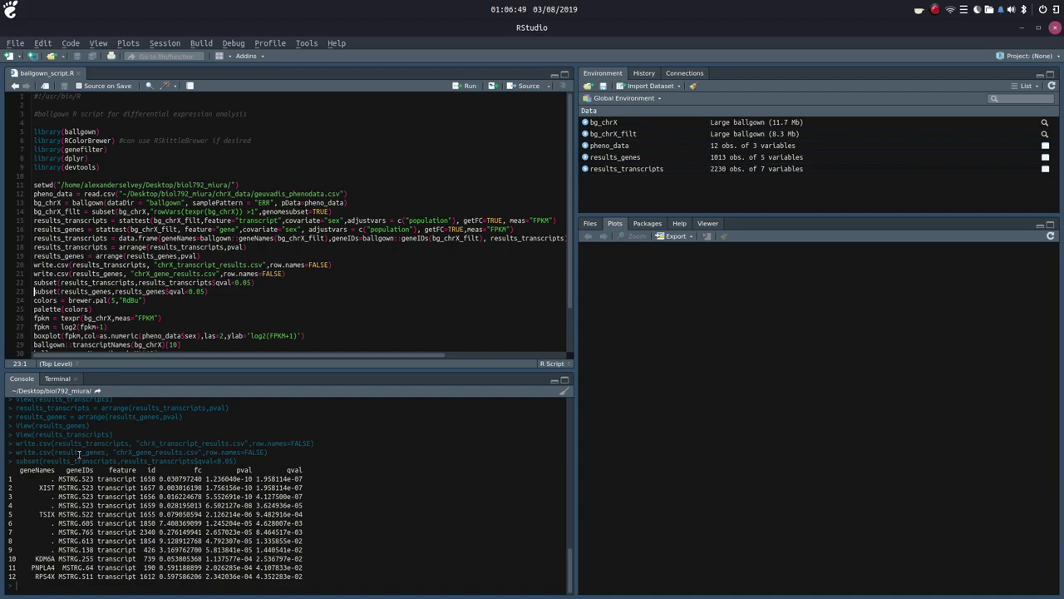
Switch to the web browser and search Google for "q-values" in a new tab
{"action": "left_click", "coordinate": [504, 582]}
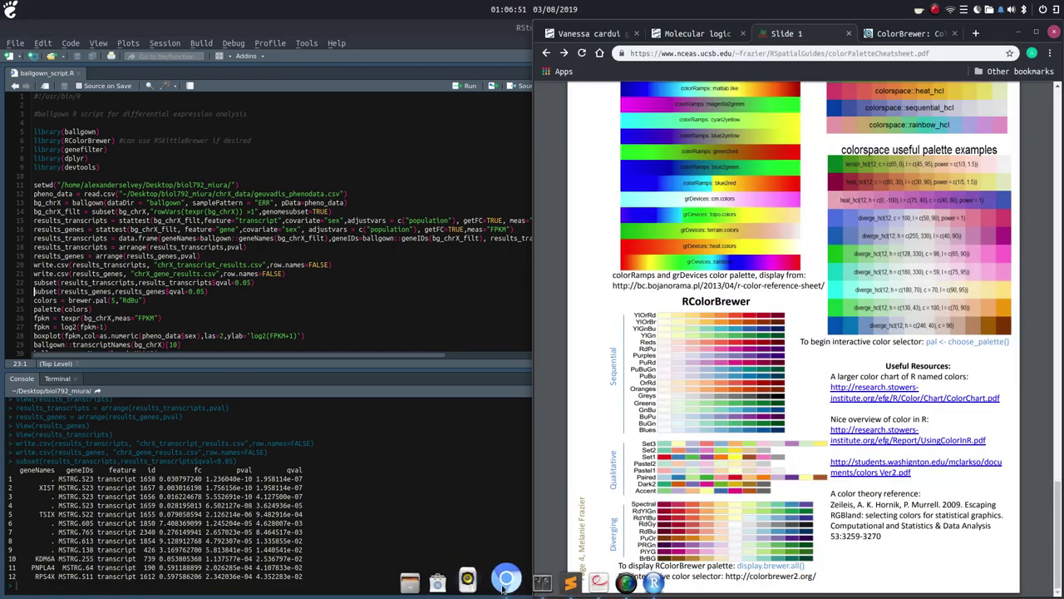
{"action": "left_click", "coordinate": [976, 34]}
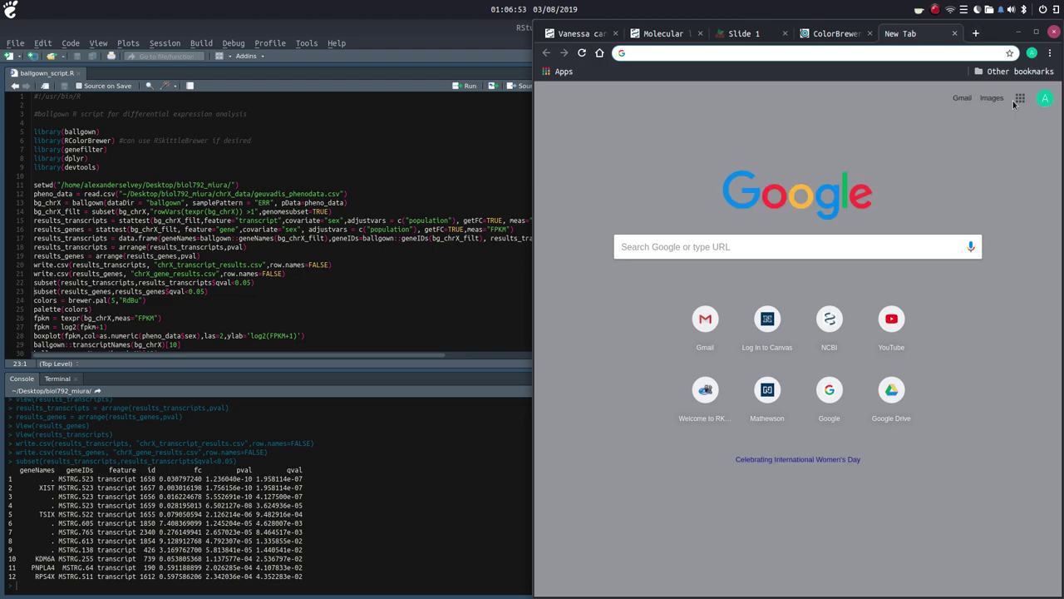
{"action": "type", "text": "q-values"}
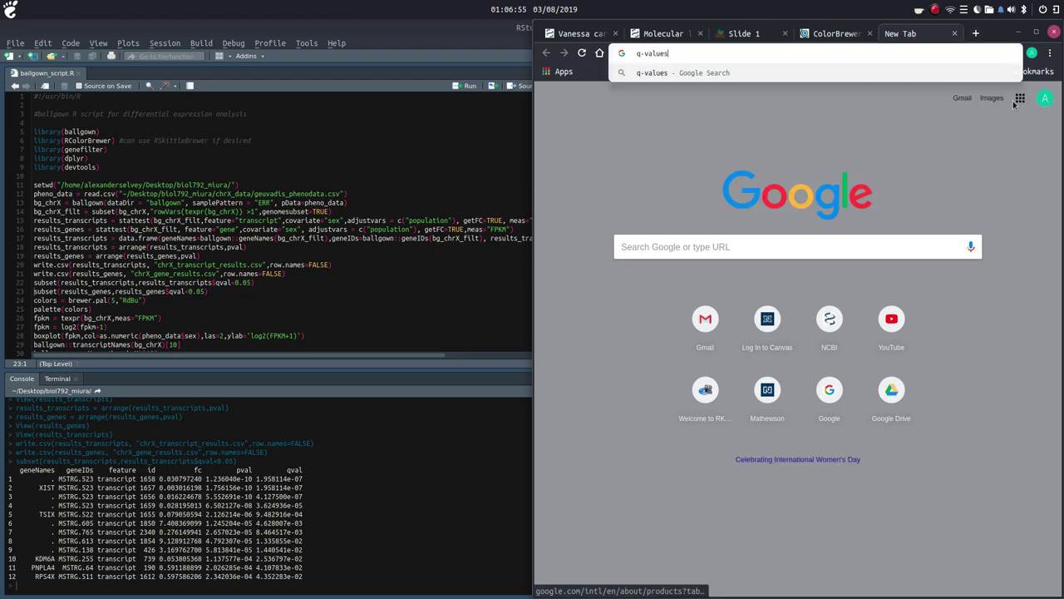
{"action": "key", "text": "Return"}
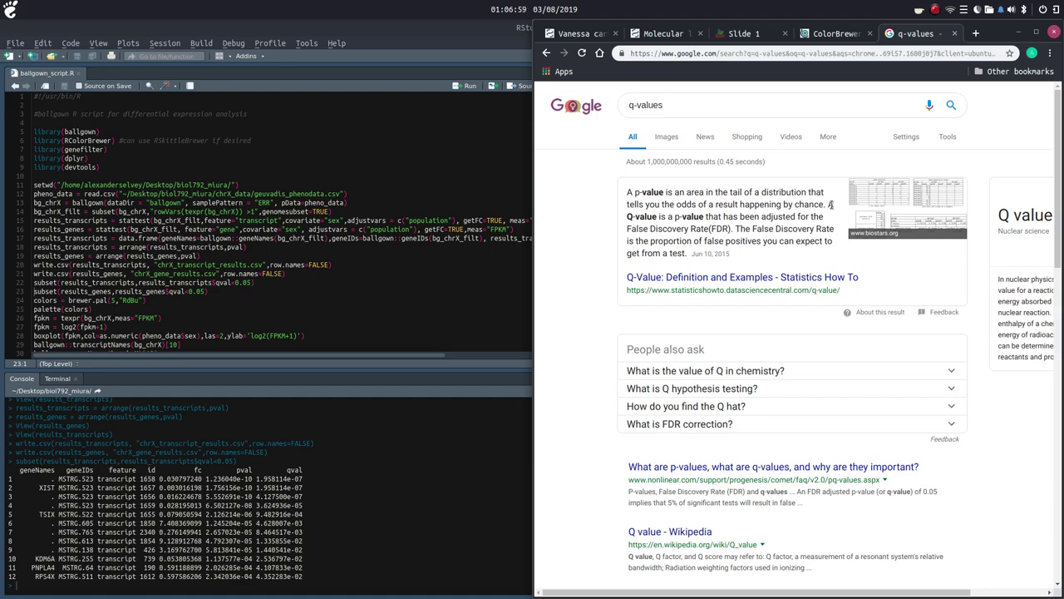
Highlight the q-value definition and the False Discovery Rate explanation in the featured search snippet
{"action": "left_click_drag", "start_coordinate": [830, 204], "coordinate": [829, 223]}
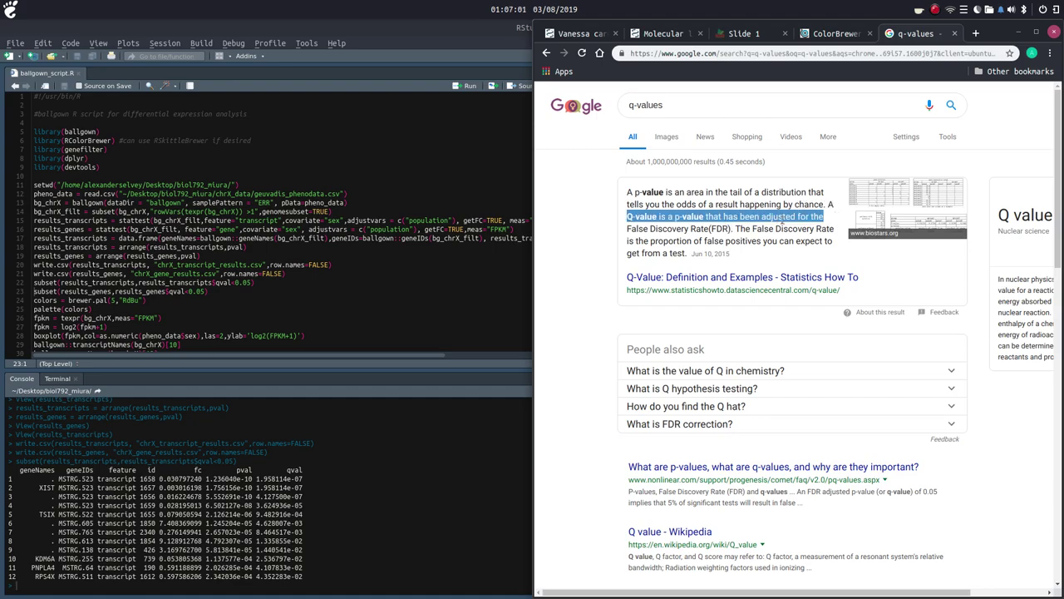
{"action": "left_click_drag", "start_coordinate": [631, 230], "coordinate": [834, 248]}
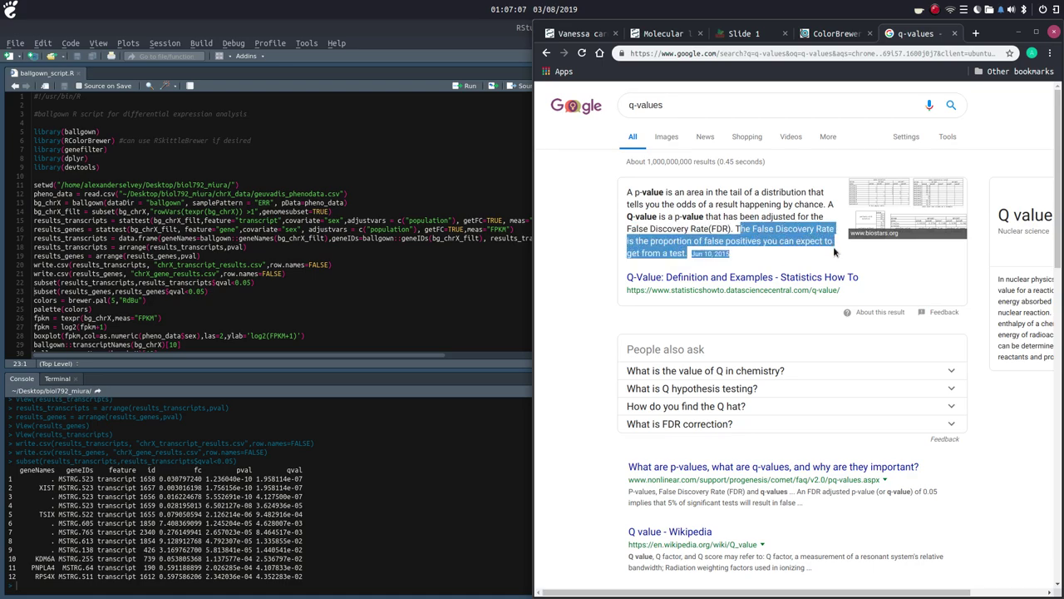
{"action": "left_click", "coordinate": [815, 259]}
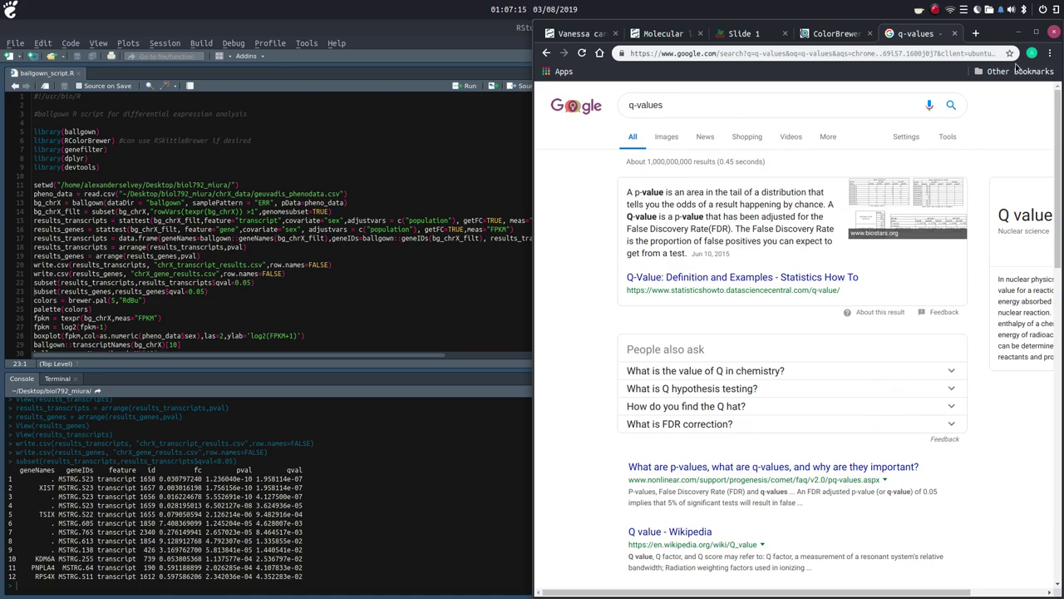
Close the q-values search and run the subset() line in RStudio to list the entries of results_genes with qval below 0.05
{"action": "left_click", "coordinate": [1023, 33]}
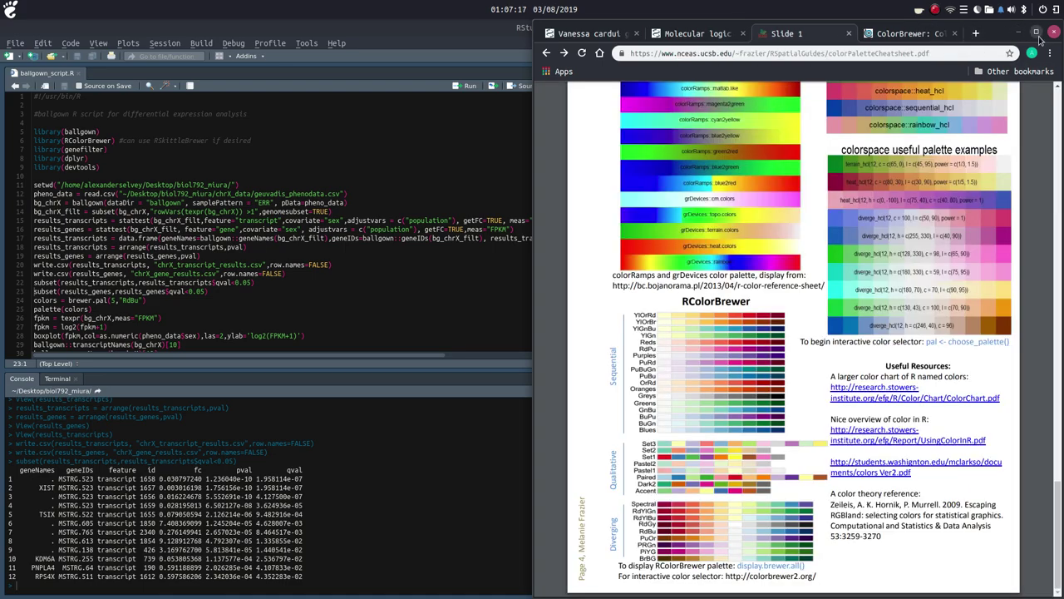
{"action": "left_click", "coordinate": [1026, 35]}
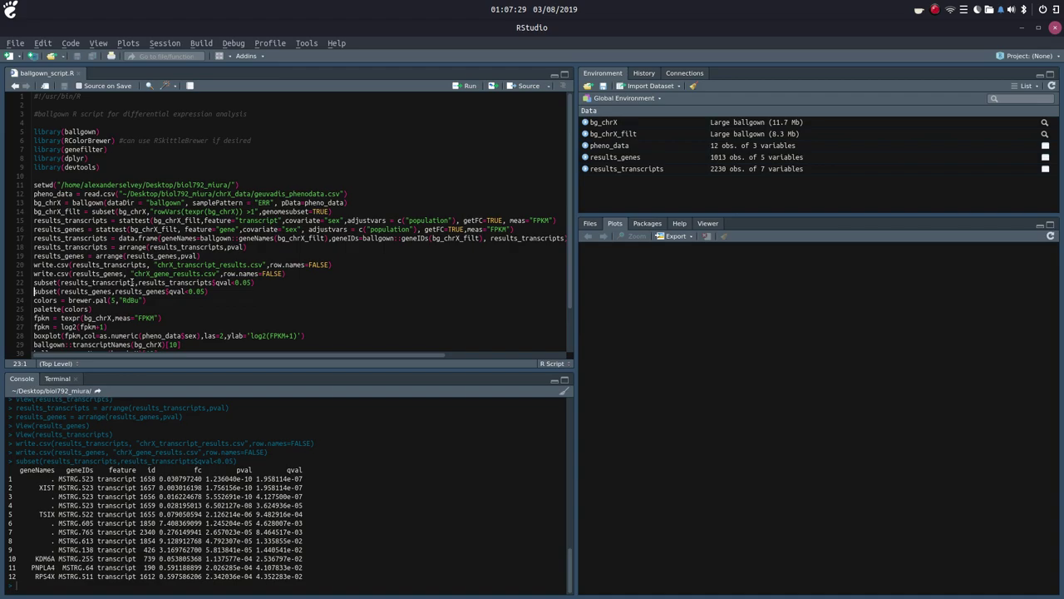
{"action": "key", "text": "ctrl+Return"}
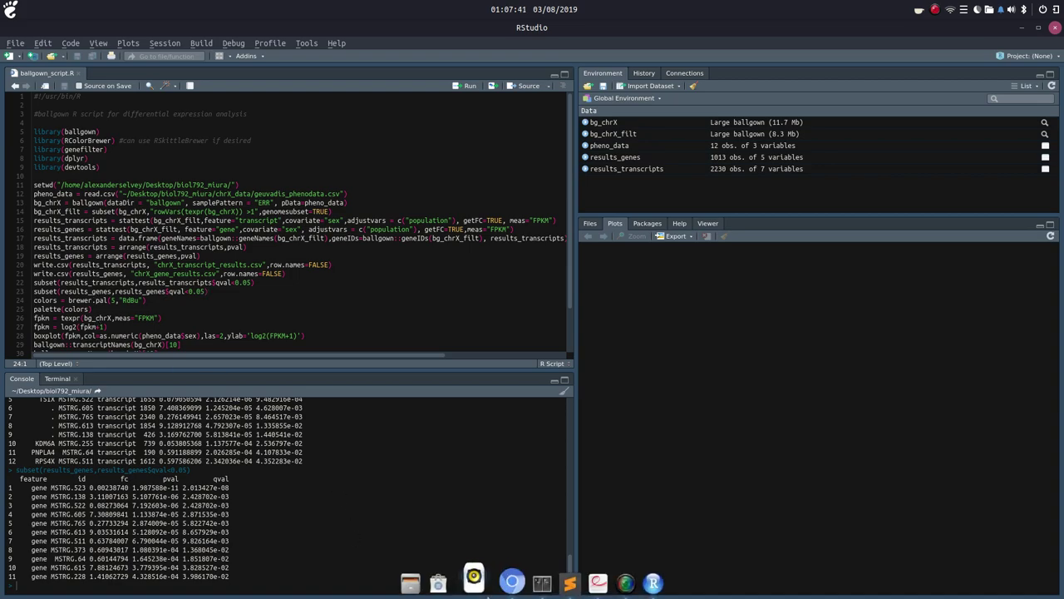
In the Sublime Text notes, go to the optional plot color step and the RSkittleBrewer code comment
{"action": "left_click", "coordinate": [552, 579]}
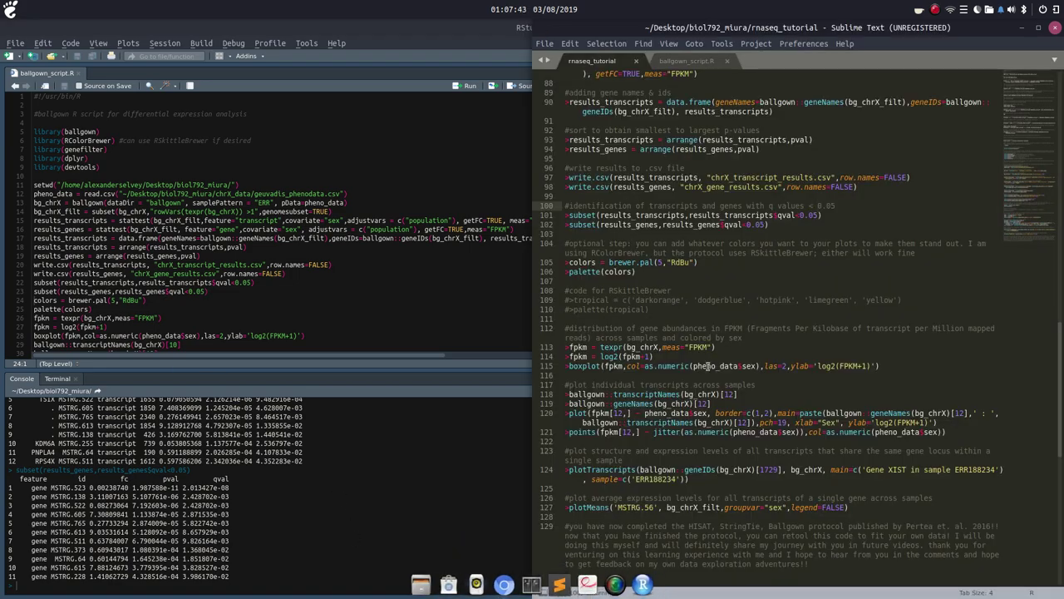
{"action": "left_click", "coordinate": [565, 243]}
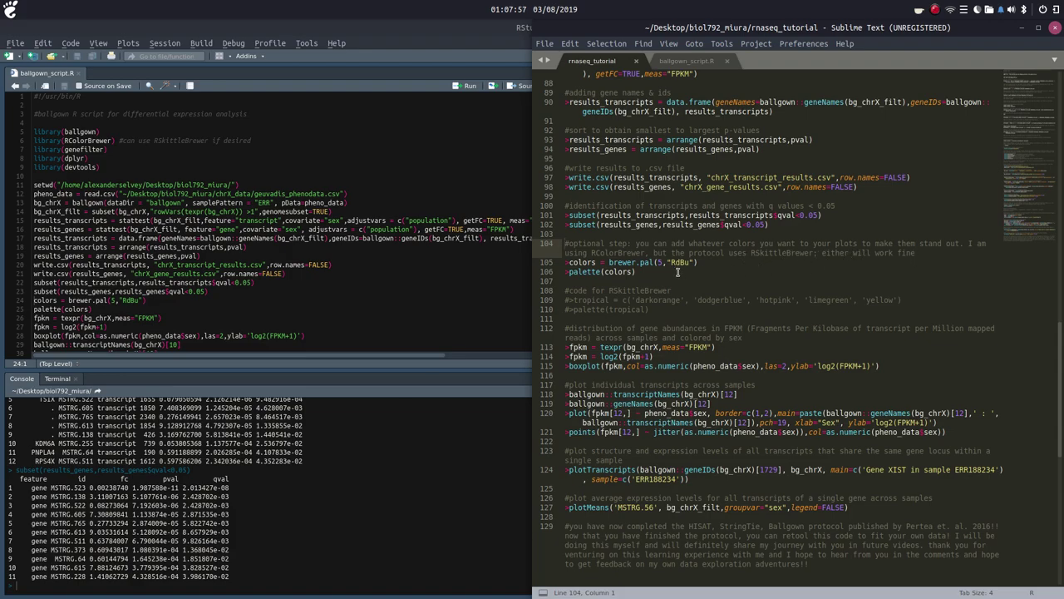
{"action": "left_click", "coordinate": [628, 290]}
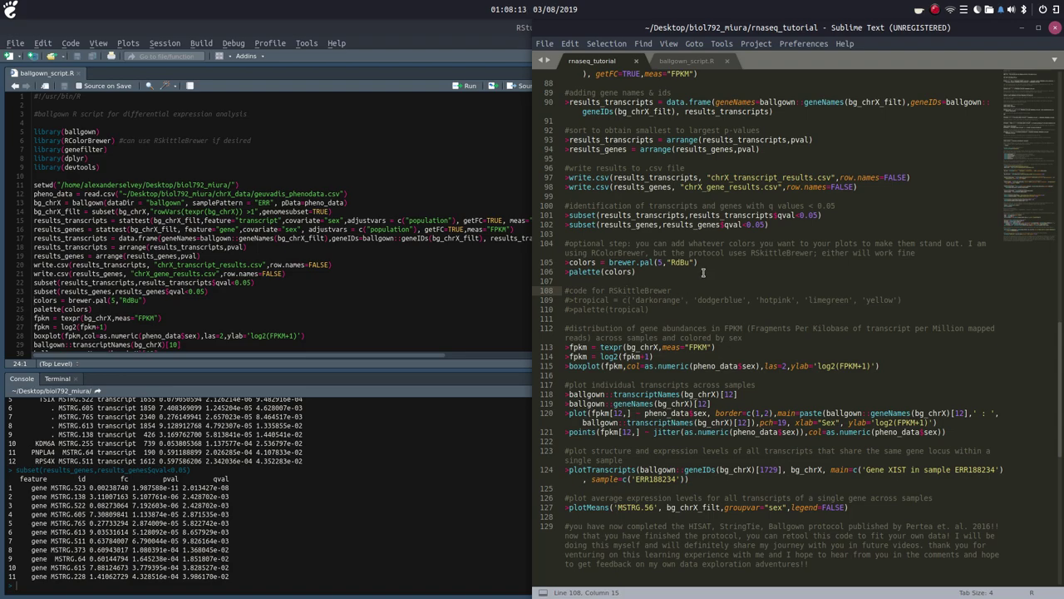
In the colors line of the notes, highlight the brewer.pal function, its color count 5 and the "RdBu" palette name in turn
{"action": "left_click", "coordinate": [595, 262]}
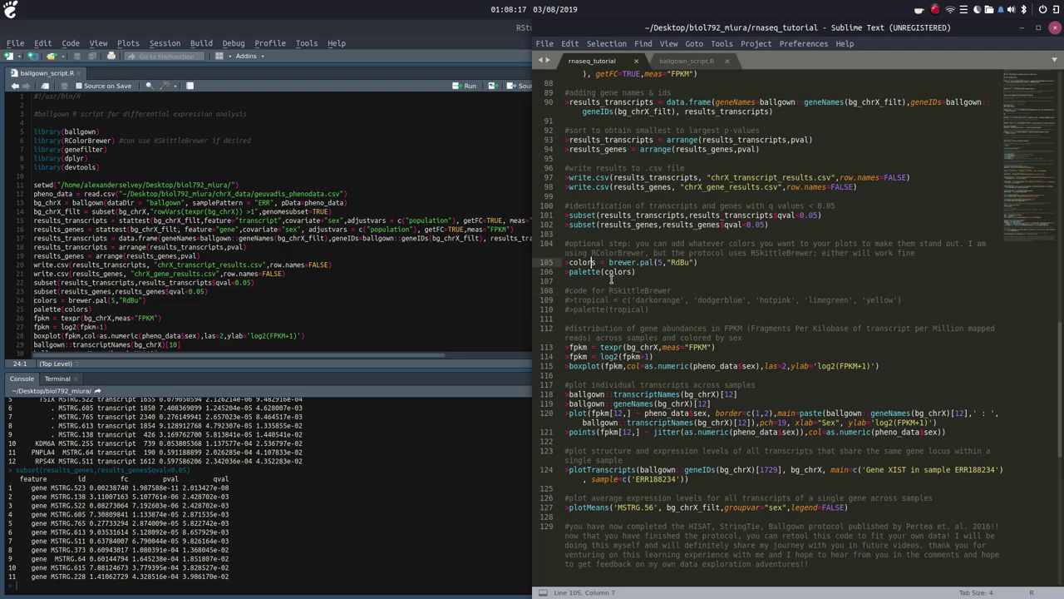
{"action": "left_click_drag", "start_coordinate": [609, 262], "coordinate": [656, 263]}
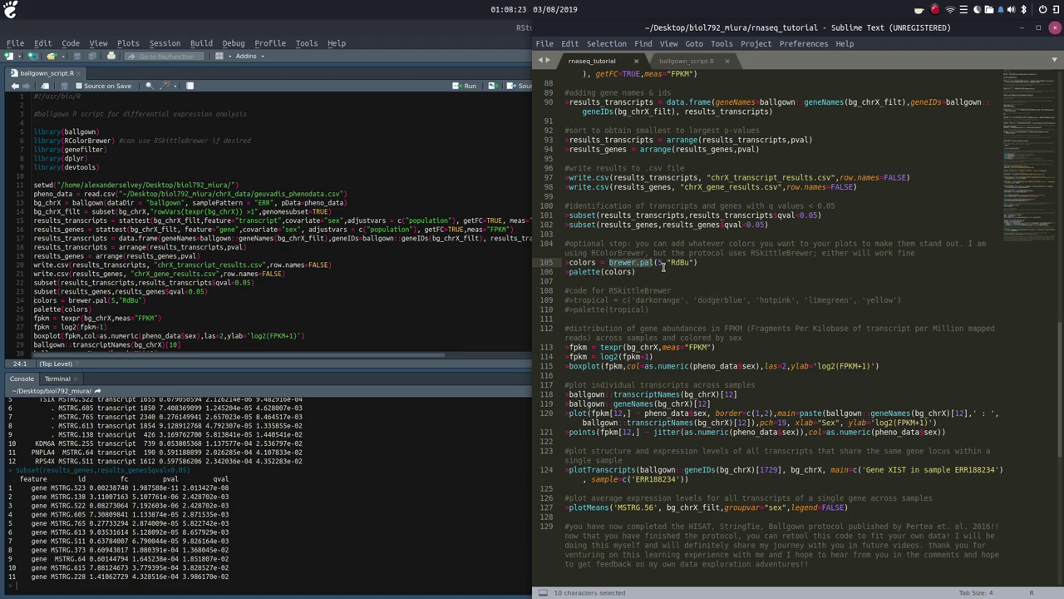
{"action": "double_click", "coordinate": [659, 262]}
{"action": "left_click_drag", "start_coordinate": [667, 263], "coordinate": [696, 263]}
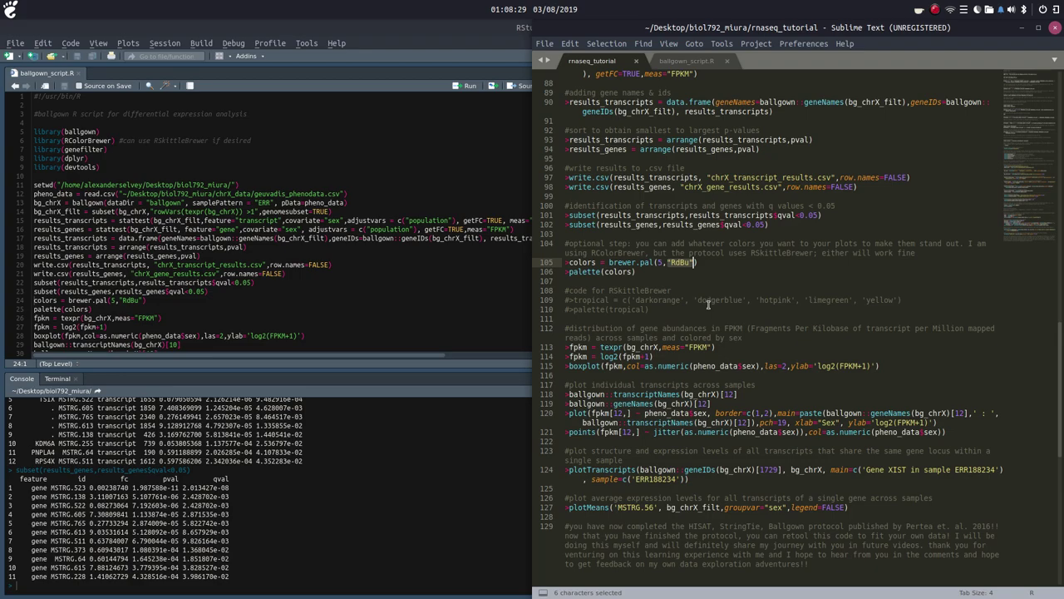
Switch to the web browser and look through the R color palette cheat sheet, from the RColorBrewer palettes up to the grDevices::colors chart
{"action": "mouse_move", "coordinate": [619, 586]}
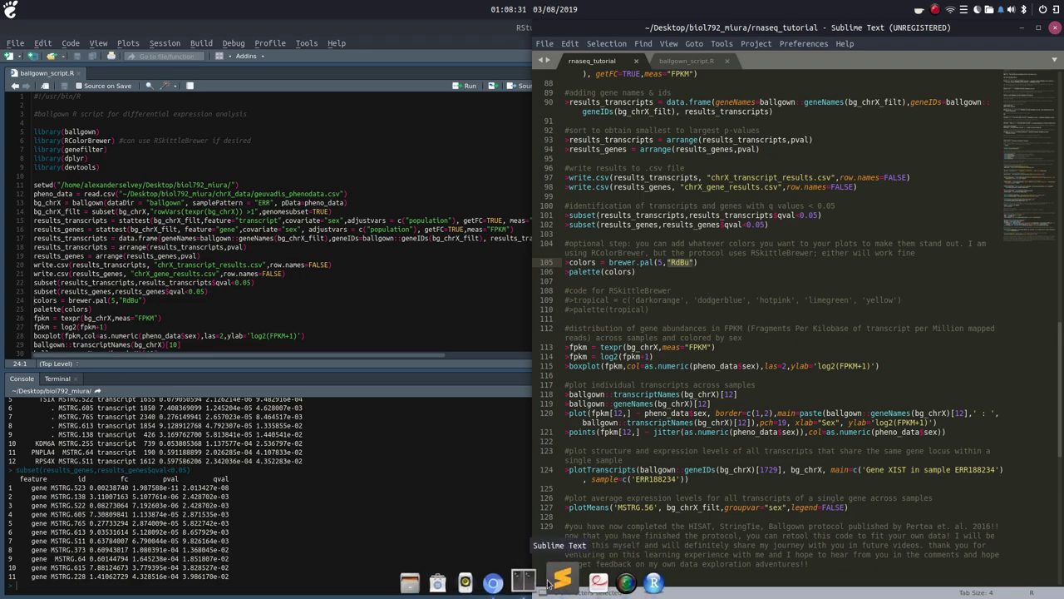
{"action": "left_click", "coordinate": [493, 583]}
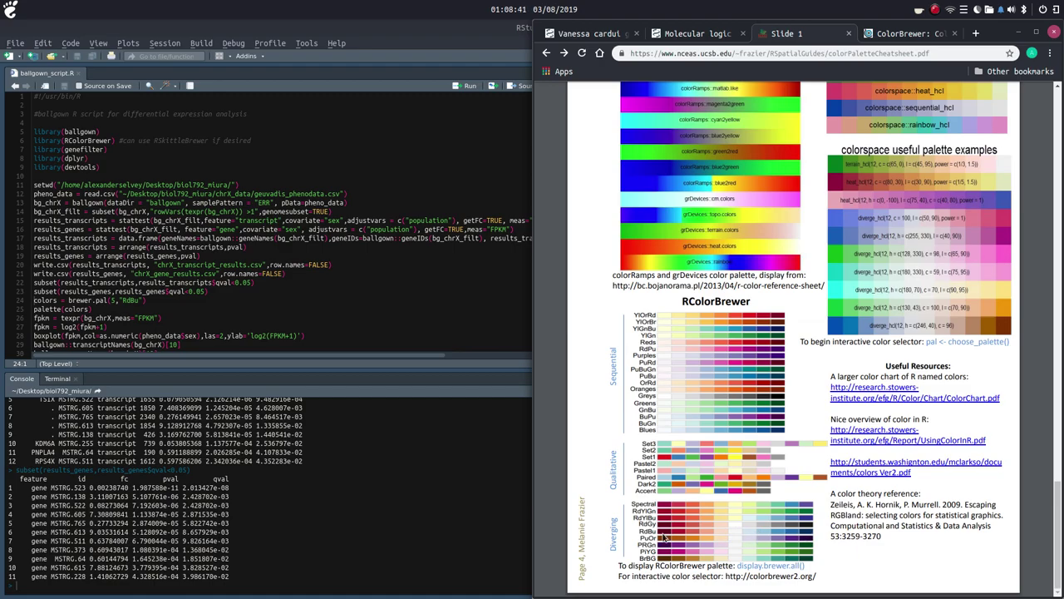
{"action": "scroll", "coordinate": [838, 499], "scroll_direction": "up", "scroll_amount": 10}
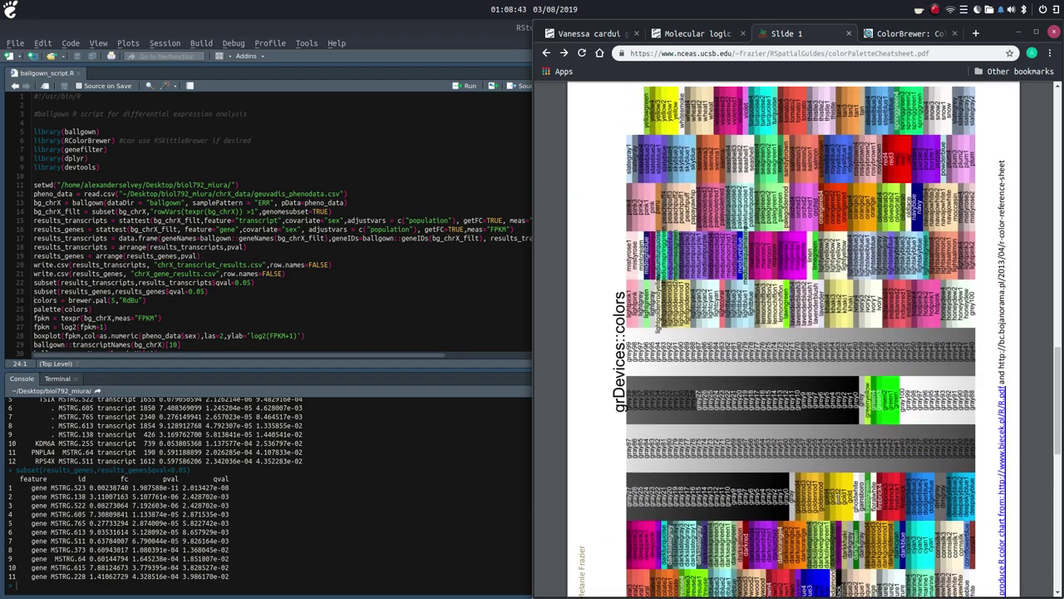
Examine the RColorBrewer section on page 1 of the R color cheatsheet, highlighting the brewer.pal(4, "Set3") example
{"action": "scroll", "coordinate": [840, 480], "scroll_direction": "up", "scroll_amount": 15}
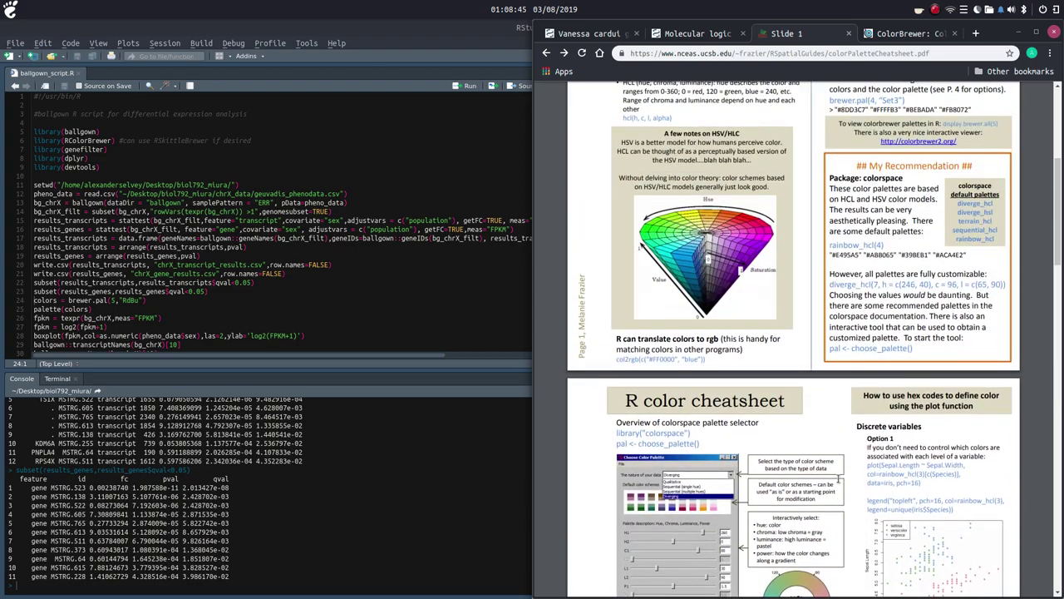
{"action": "left_click", "coordinate": [632, 53]}
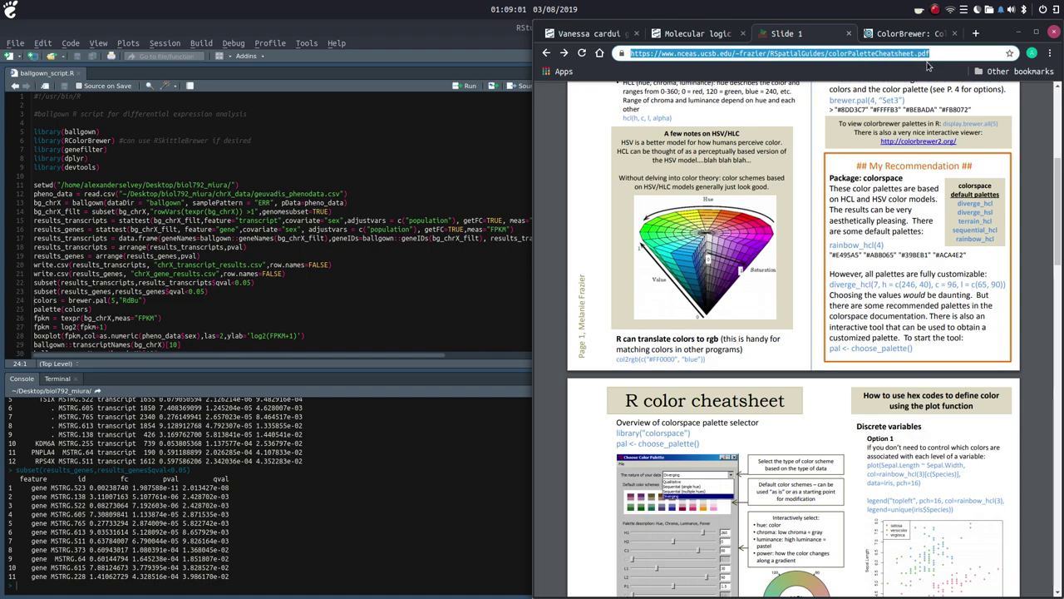
{"action": "left_click", "coordinate": [931, 172]}
{"action": "scroll", "coordinate": [930, 172], "scroll_direction": "up", "scroll_amount": 2}
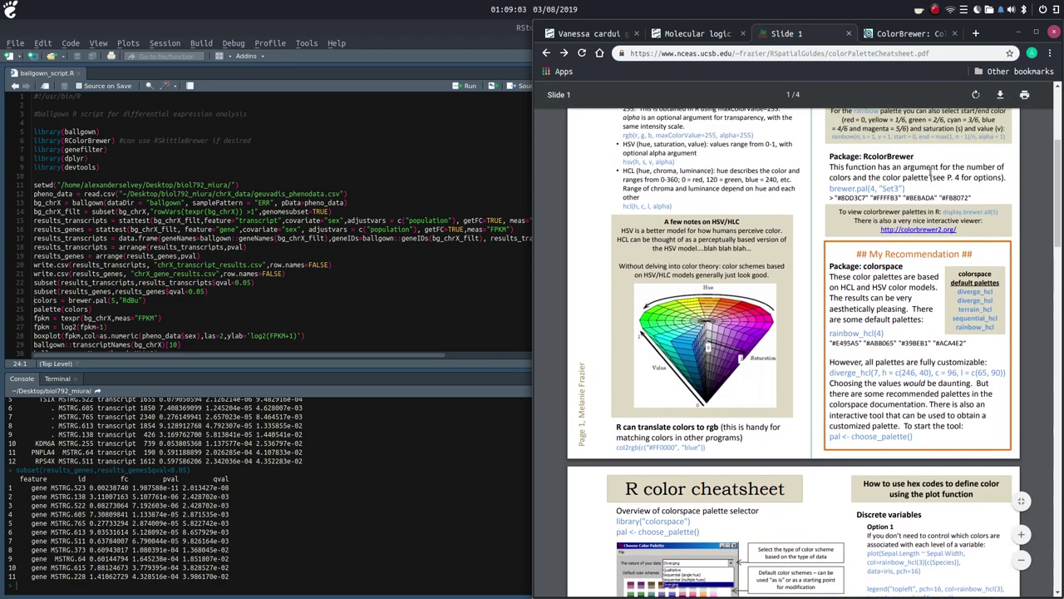
{"action": "left_click_drag", "start_coordinate": [914, 179], "coordinate": [883, 191]}
{"action": "left_click", "coordinate": [829, 191]}
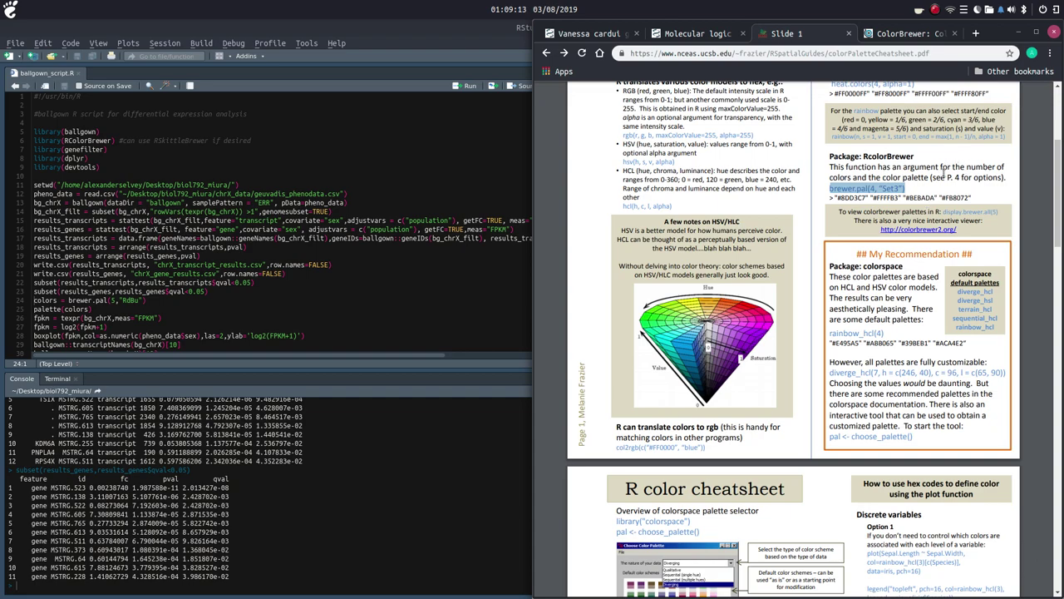
{"action": "left_click", "coordinate": [910, 192]}
{"action": "left_click_drag", "start_coordinate": [905, 188], "coordinate": [830, 190]}
Switch to the hisat2.pdf protocol and find step 17, which defines the tropical color palette
{"action": "left_click", "coordinate": [586, 580]}
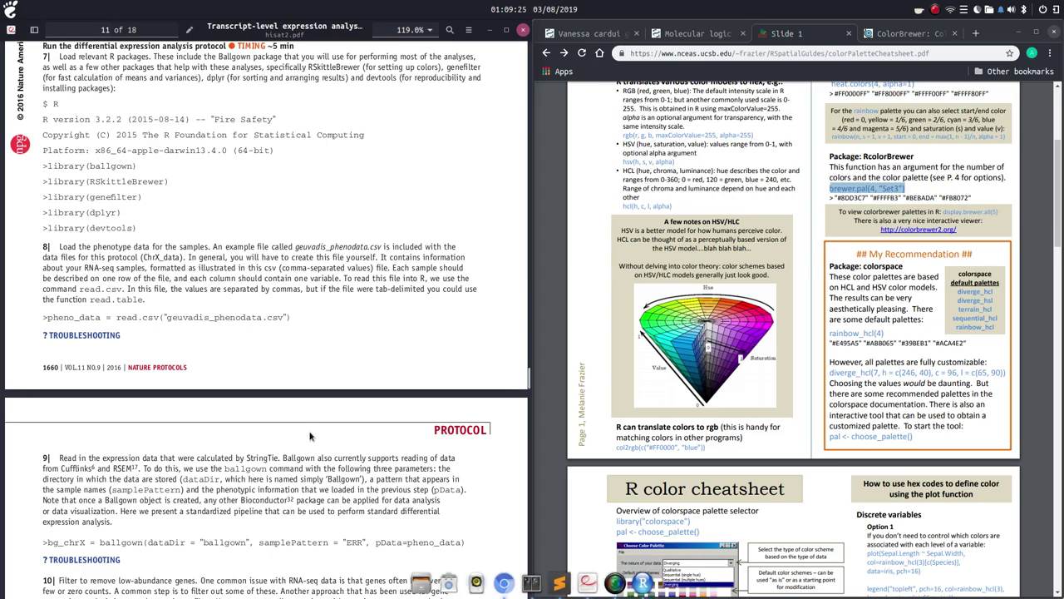
{"action": "scroll", "coordinate": [309, 435], "scroll_direction": "down", "scroll_amount": 10}
{"action": "scroll", "coordinate": [309, 435], "scroll_direction": "down", "scroll_amount": 12}
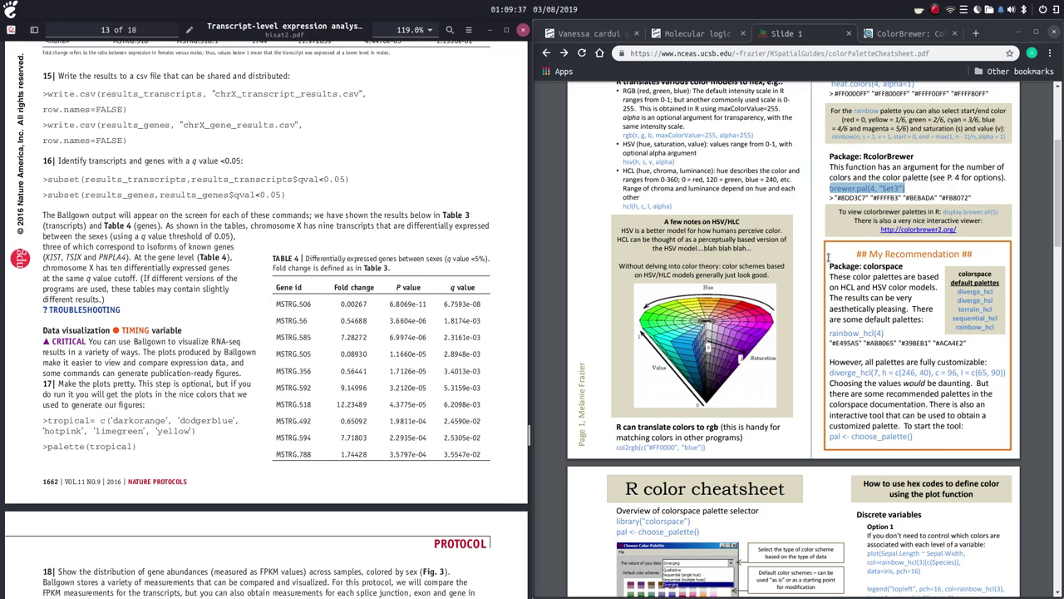
Compare the RdBu diverging palette on the cheatsheet's page 4 with the 5-class RdBu scheme on the ColorBrewer site
{"action": "scroll", "coordinate": [889, 439], "scroll_direction": "down", "scroll_amount": 5}
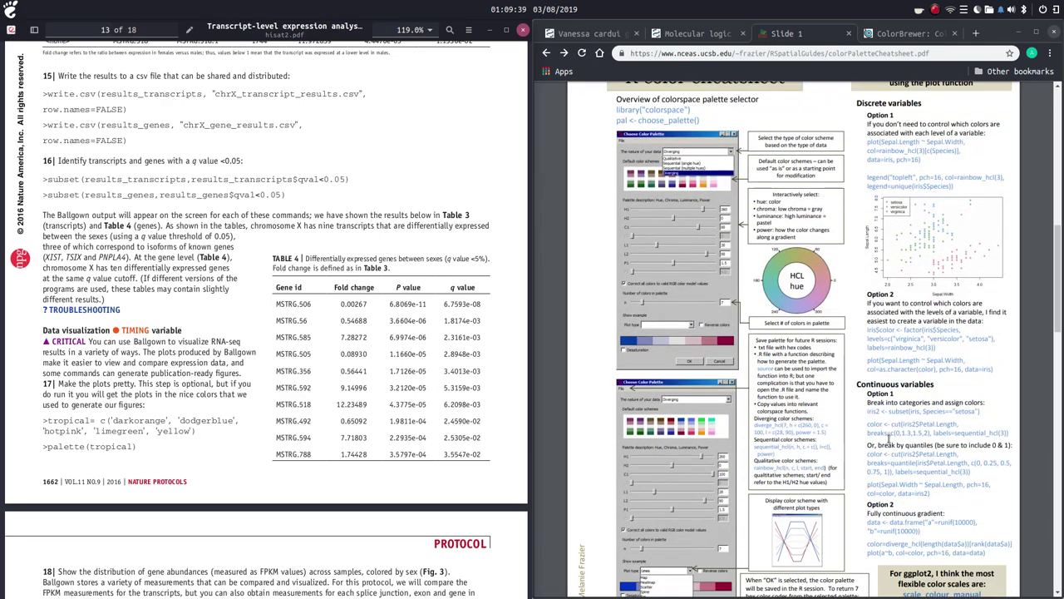
{"action": "scroll", "coordinate": [889, 439], "scroll_direction": "down", "scroll_amount": 8}
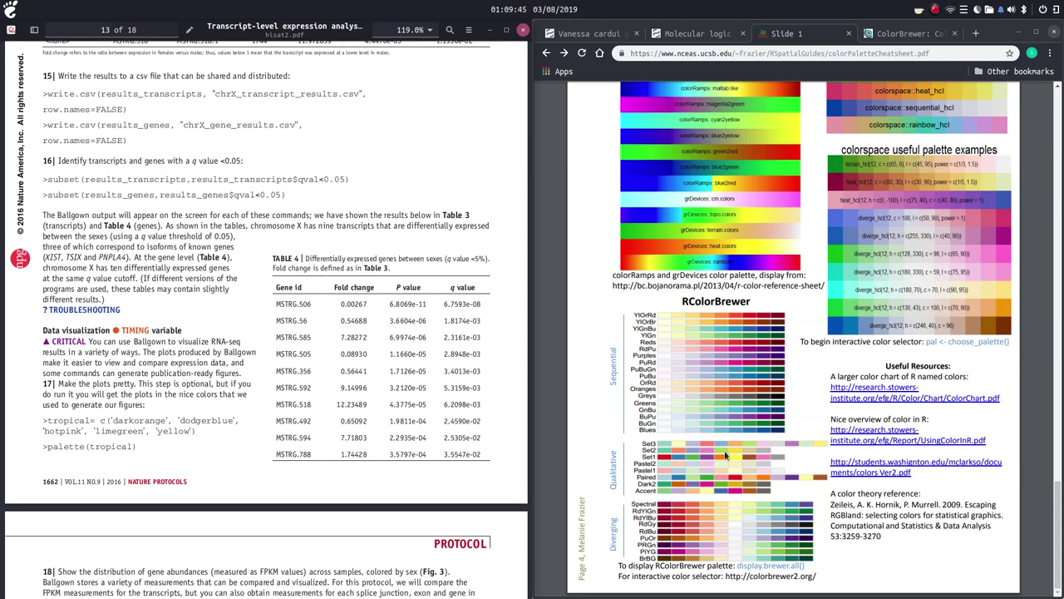
{"action": "left_click", "coordinate": [906, 33]}
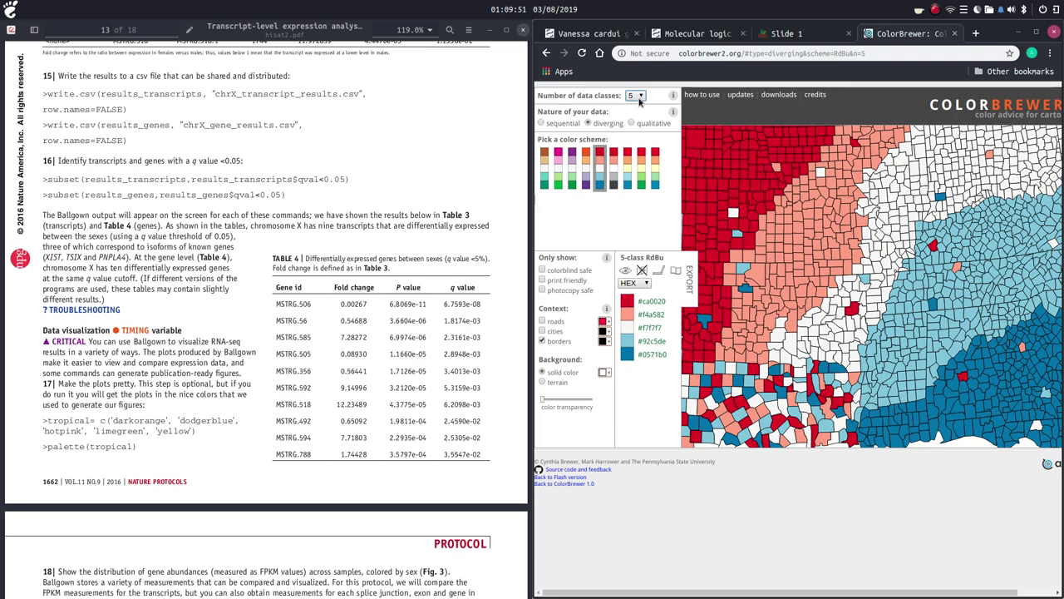
{"action": "left_click", "coordinate": [804, 37]}
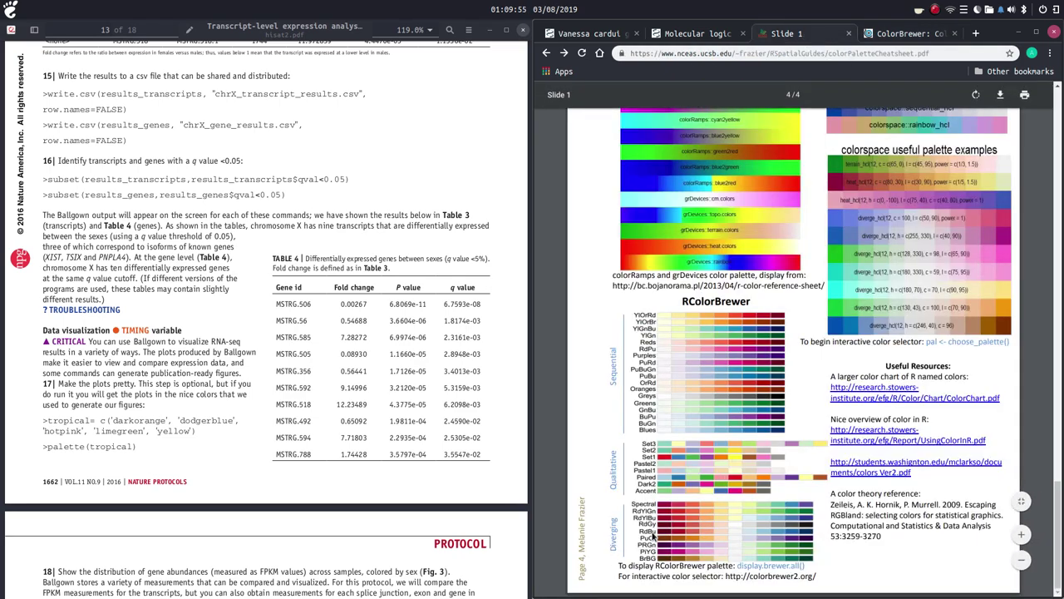
{"action": "left_click", "coordinate": [891, 36]}
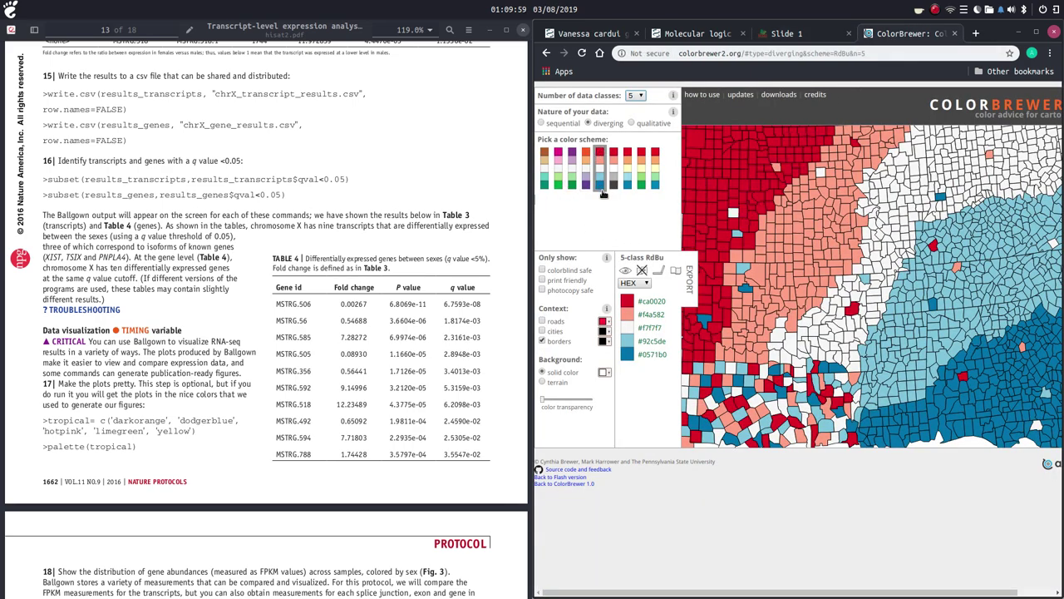
{"action": "left_click", "coordinate": [787, 35]}
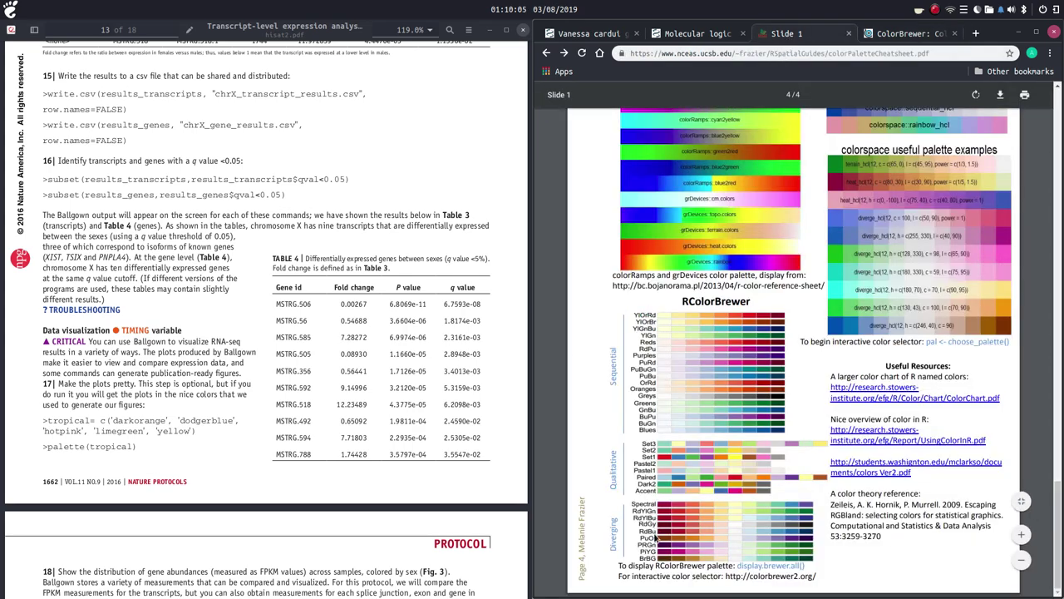
{"action": "left_click", "coordinate": [895, 36]}
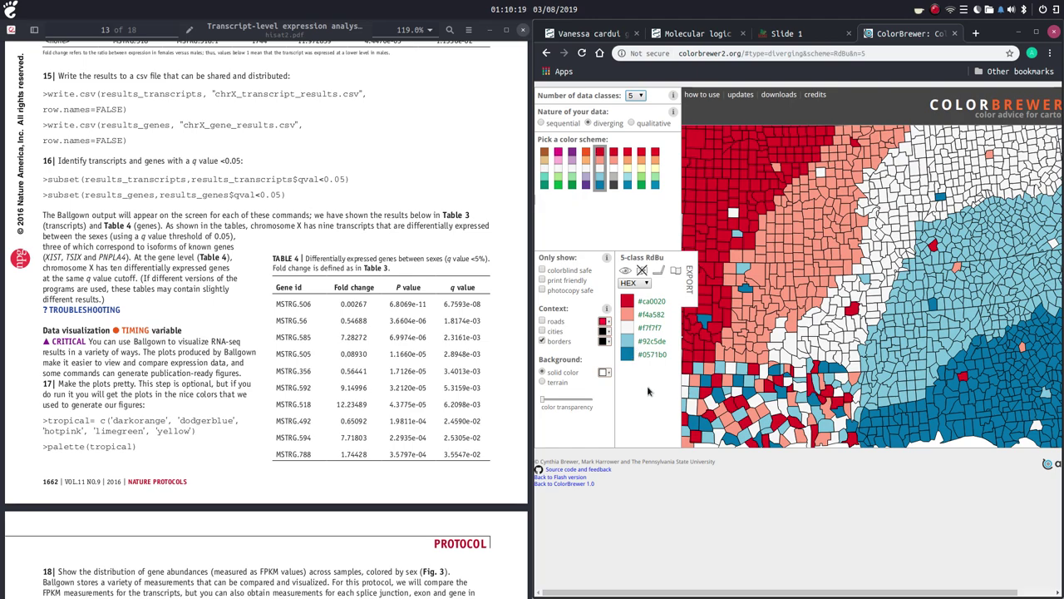
{"action": "mouse_move", "coordinate": [697, 327]}
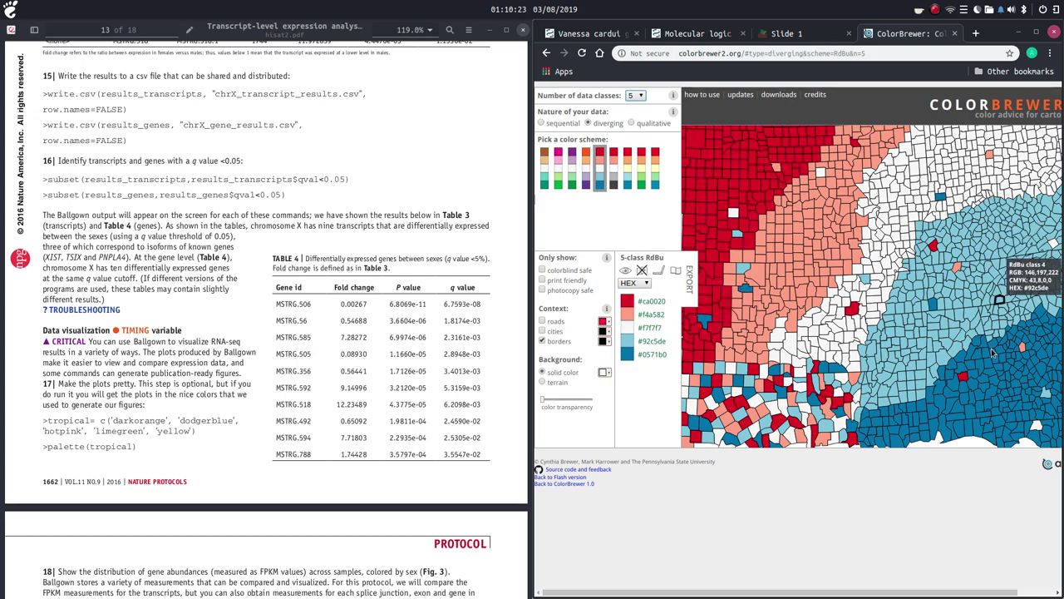
Put the protocol PDF away and review the color cheatsheet from its palette charts back to the package descriptions on page 1
{"action": "left_click", "coordinate": [492, 32]}
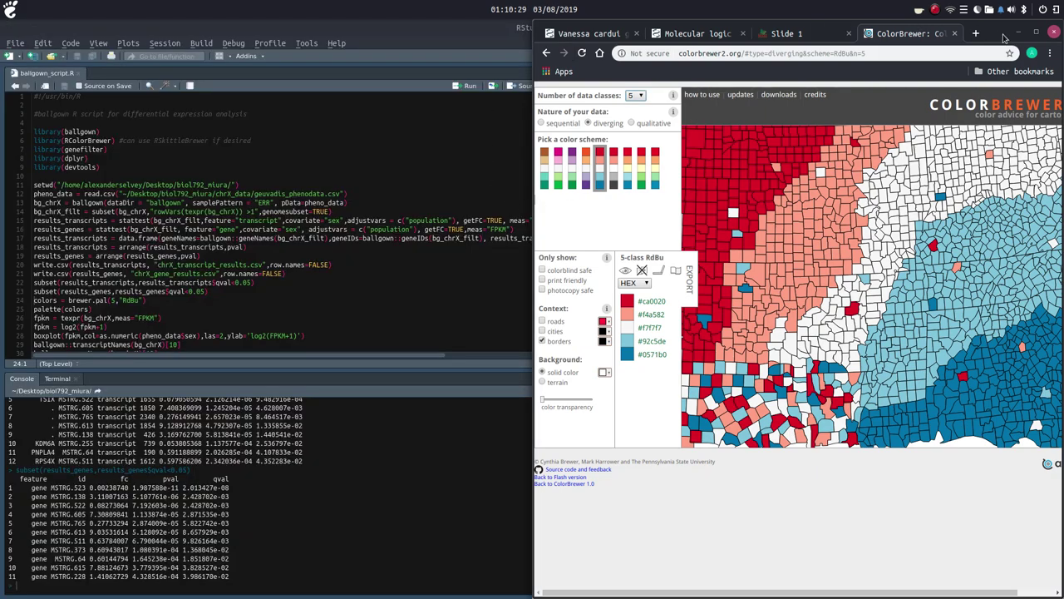
{"action": "left_click", "coordinate": [777, 35]}
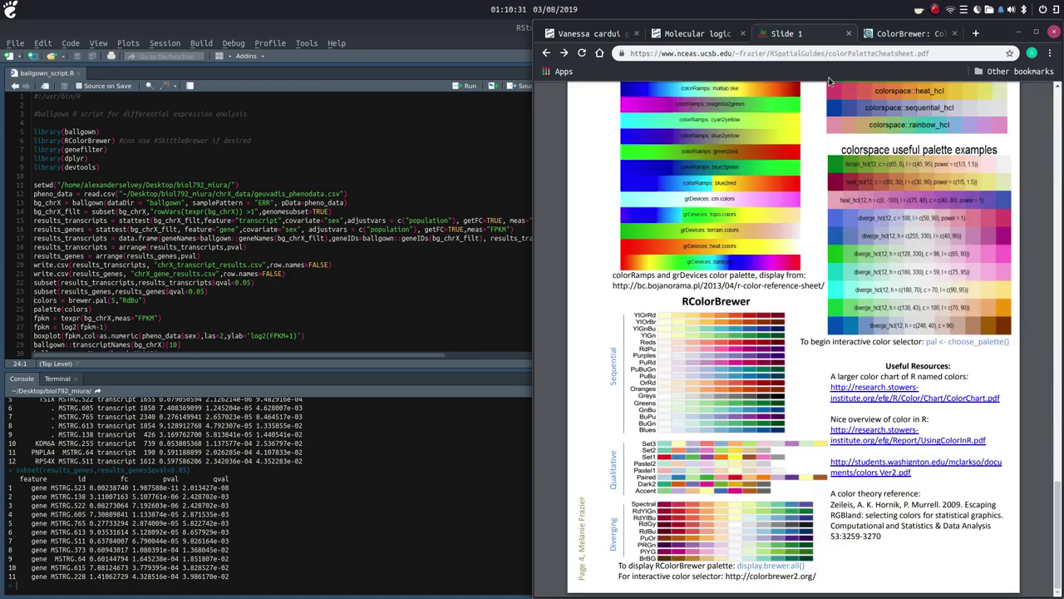
{"action": "scroll", "coordinate": [987, 122], "scroll_direction": "up", "scroll_amount": 1}
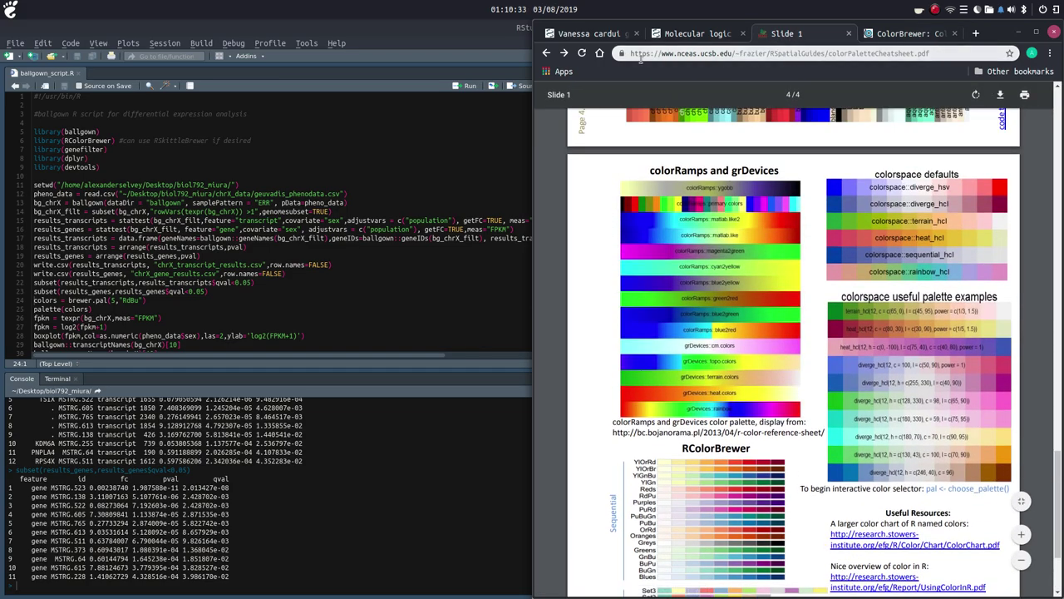
{"action": "scroll", "coordinate": [908, 232], "scroll_direction": "up", "scroll_amount": 4}
{"action": "scroll", "coordinate": [909, 232], "scroll_direction": "up", "scroll_amount": 6}
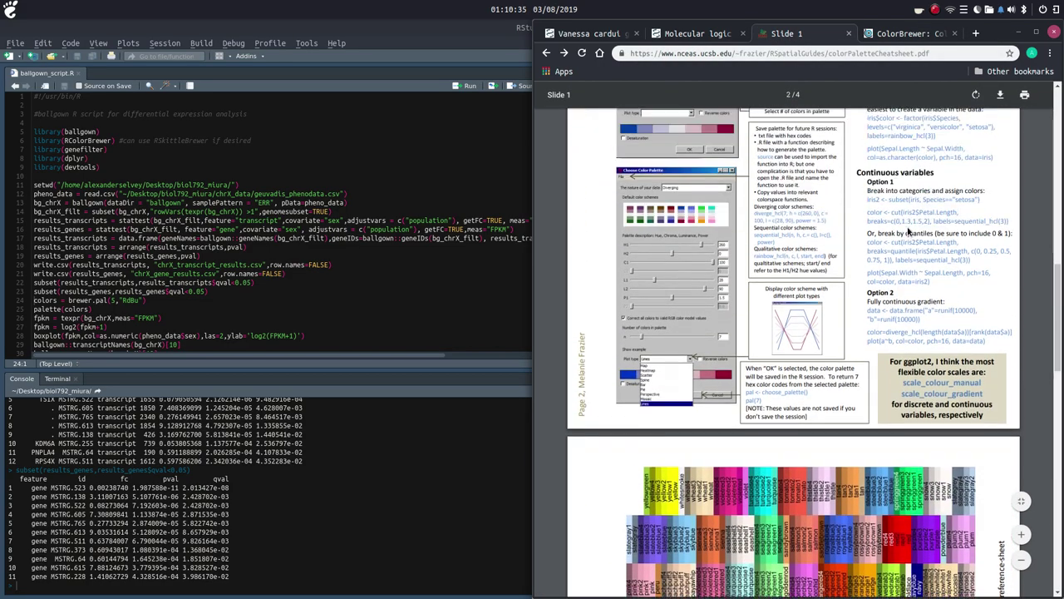
{"action": "scroll", "coordinate": [909, 232], "scroll_direction": "up", "scroll_amount": 4}
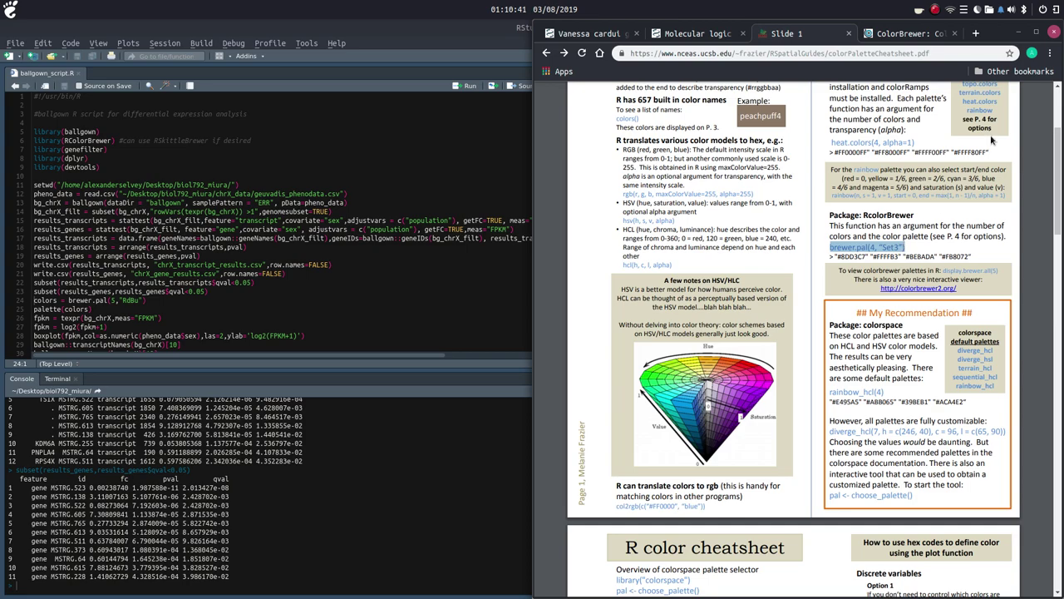
Switch to the rnaseq_tutorial notes in Sublime Text and examine the brewer.pal and palette(colors) lines of the optional color step
{"action": "left_click", "coordinate": [1020, 35]}
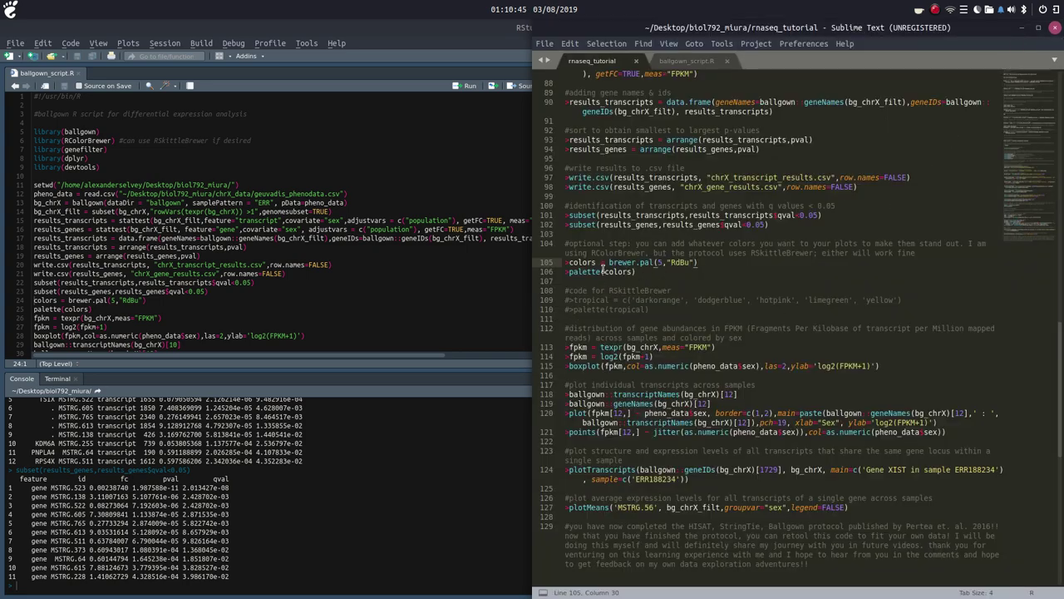
{"action": "left_click_drag", "start_coordinate": [597, 263], "coordinate": [571, 263]}
{"action": "left_click", "coordinate": [571, 272]}
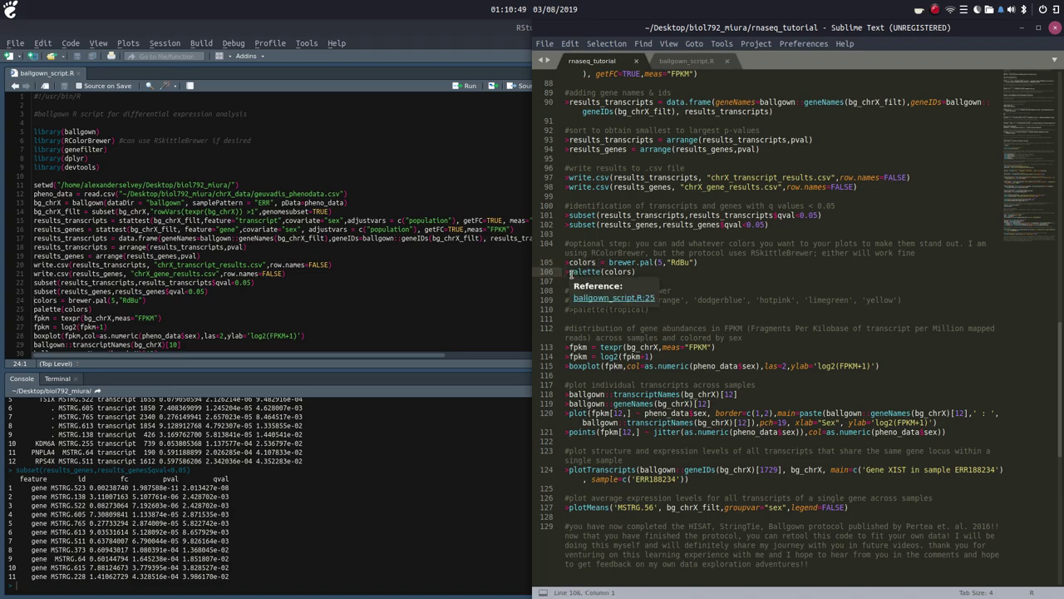
{"action": "left_click", "coordinate": [612, 275]}
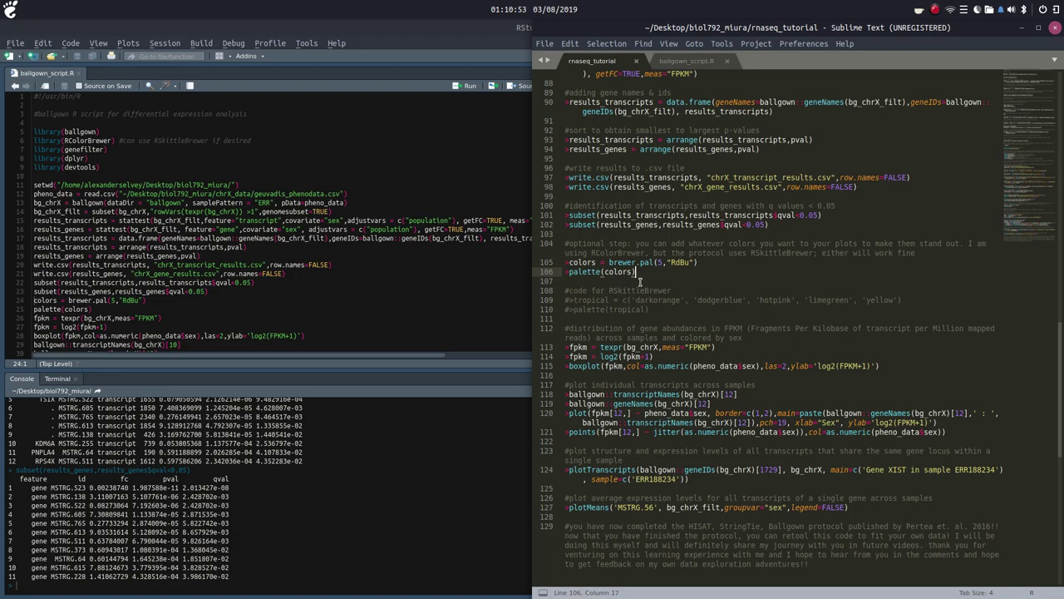
In RStudio, run the script lines colors = brewer.pal(5,"RdBu") and palette(colors)
{"action": "left_click", "coordinate": [37, 300]}
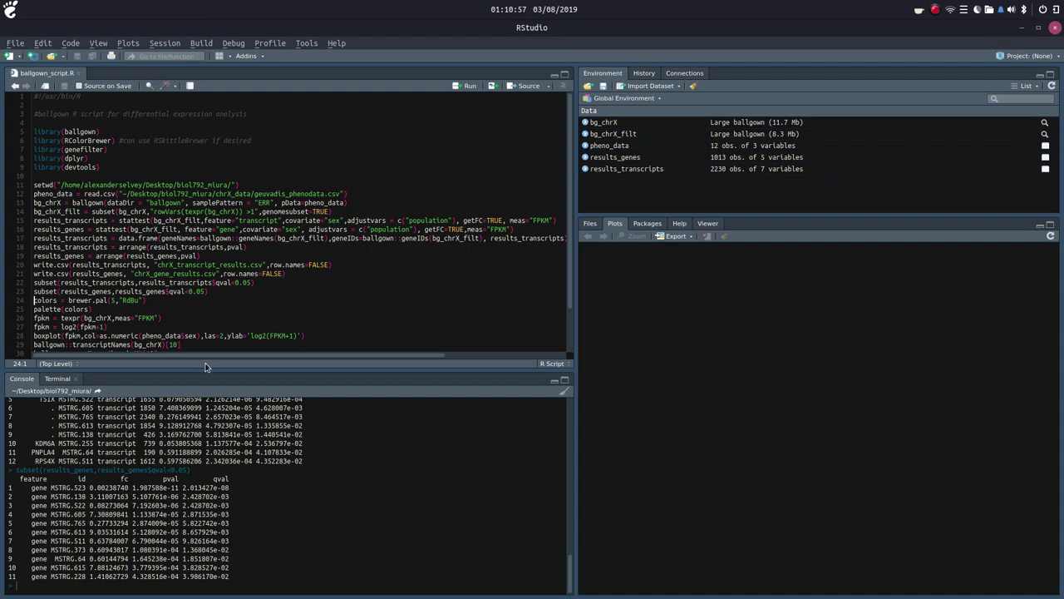
{"action": "key", "text": "ctrl+Return"}
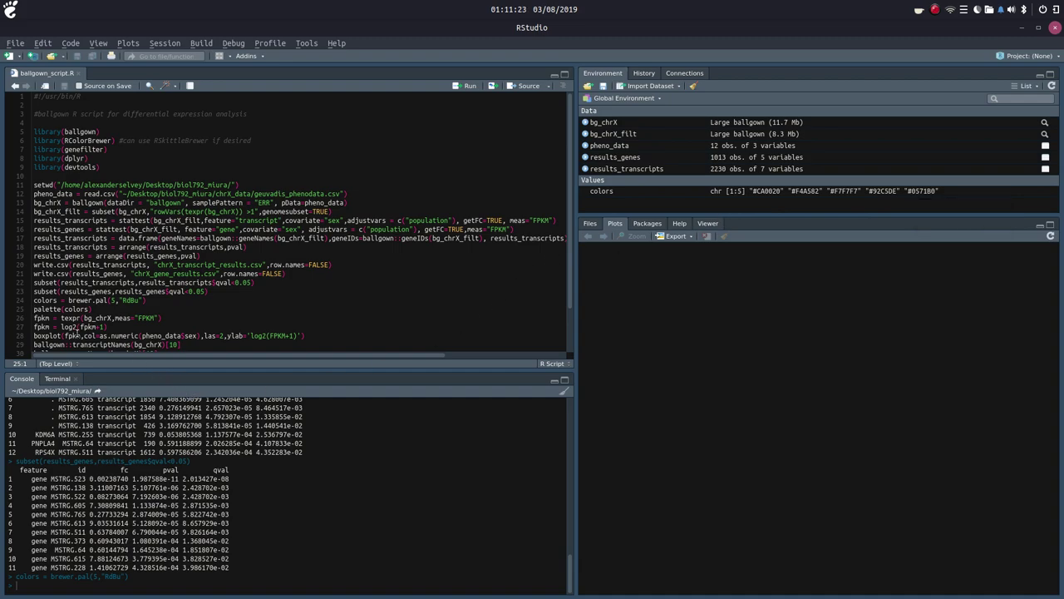
{"action": "key", "text": "ctrl+Return"}
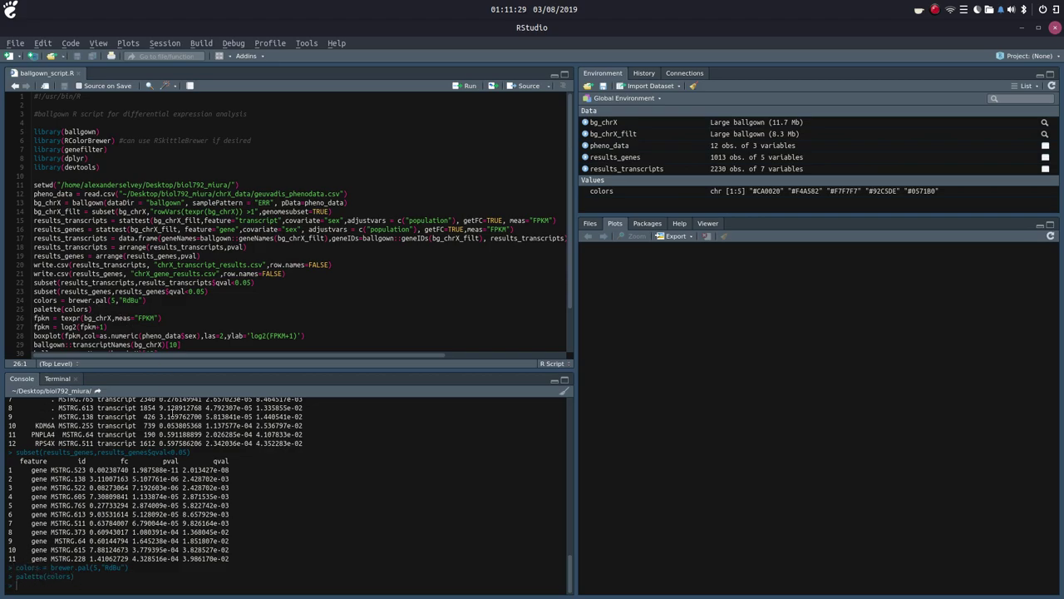
Return to Sublime Text and review the commented RSkittleBrewer code in rnaseq_tutorial and the contents of ballgown_script.R
{"action": "left_click", "coordinate": [552, 577]}
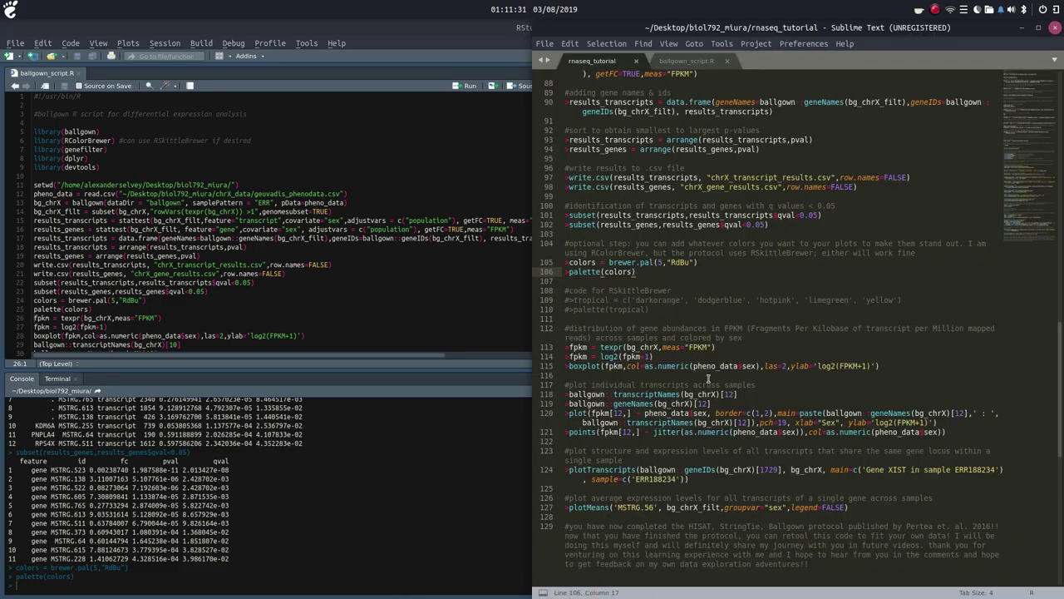
{"action": "left_click_drag", "start_coordinate": [653, 309], "coordinate": [566, 299]}
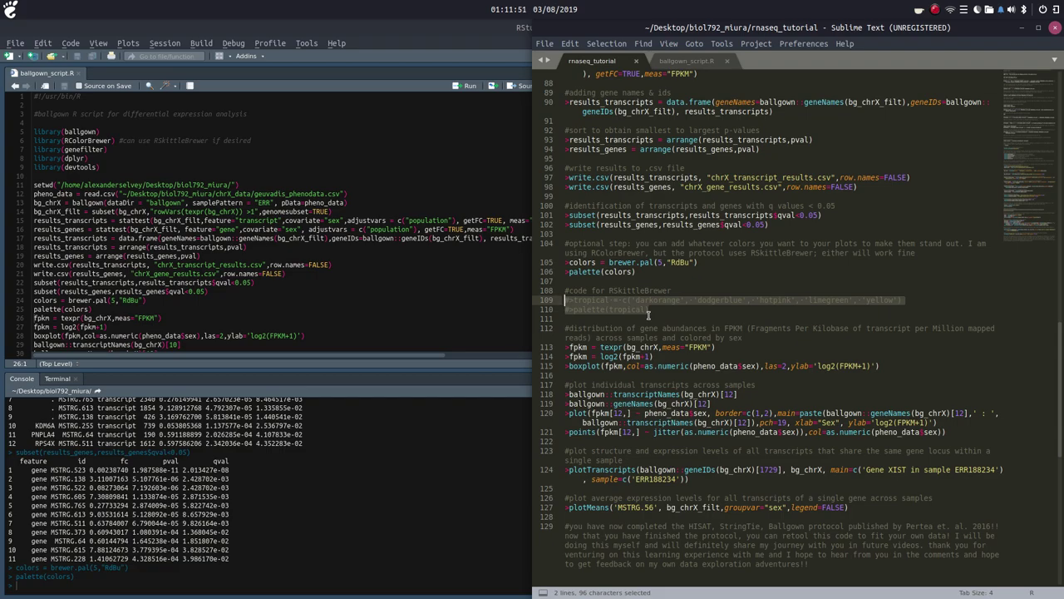
{"action": "left_click", "coordinate": [682, 65]}
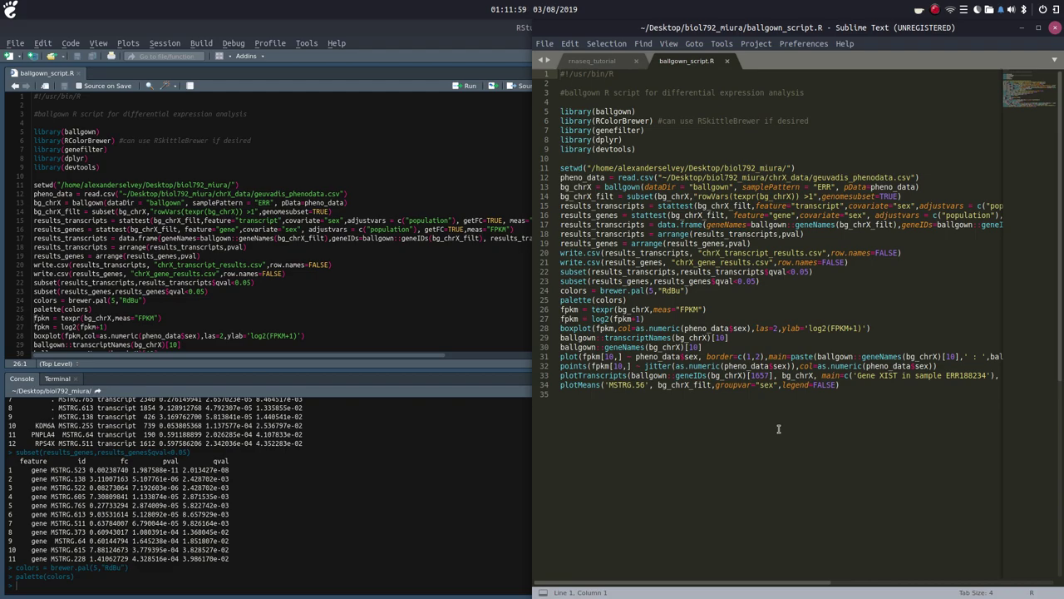
{"action": "left_click", "coordinate": [592, 61]}
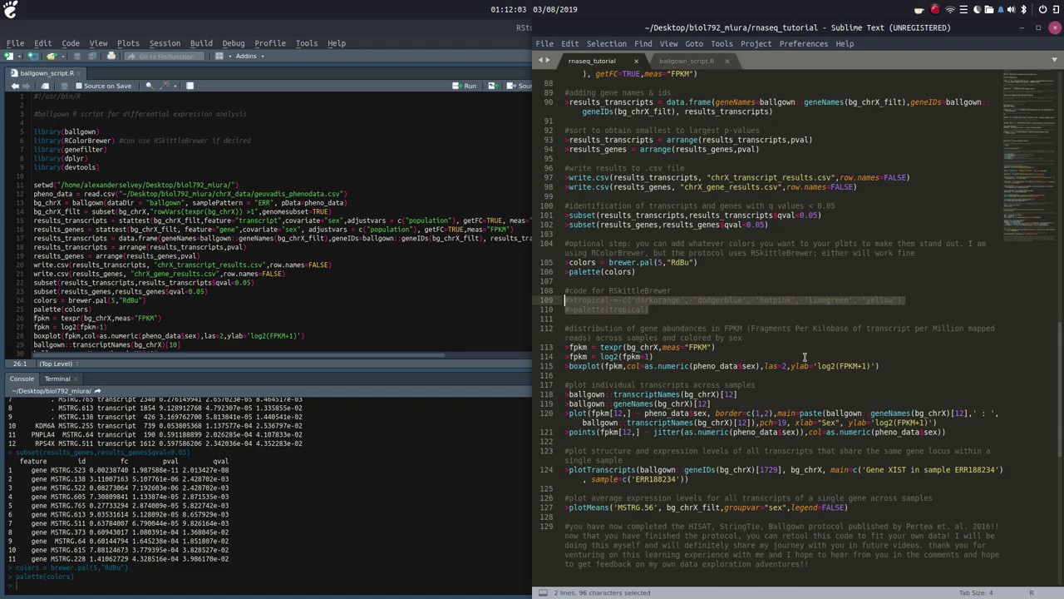
Examine the gene abundance section of rnaseq_tutorial, highlighting the bg_chrX and meas="FPKM" arguments of the texpr call
{"action": "triple_click", "coordinate": [571, 326]}
{"action": "left_click", "coordinate": [572, 328]}
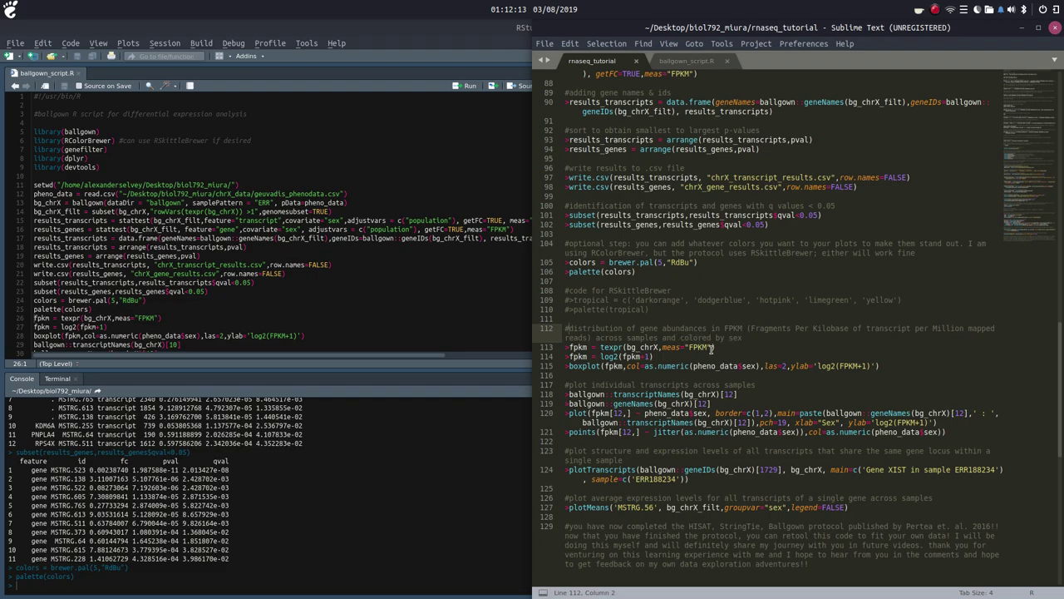
{"action": "left_click", "coordinate": [573, 347]}
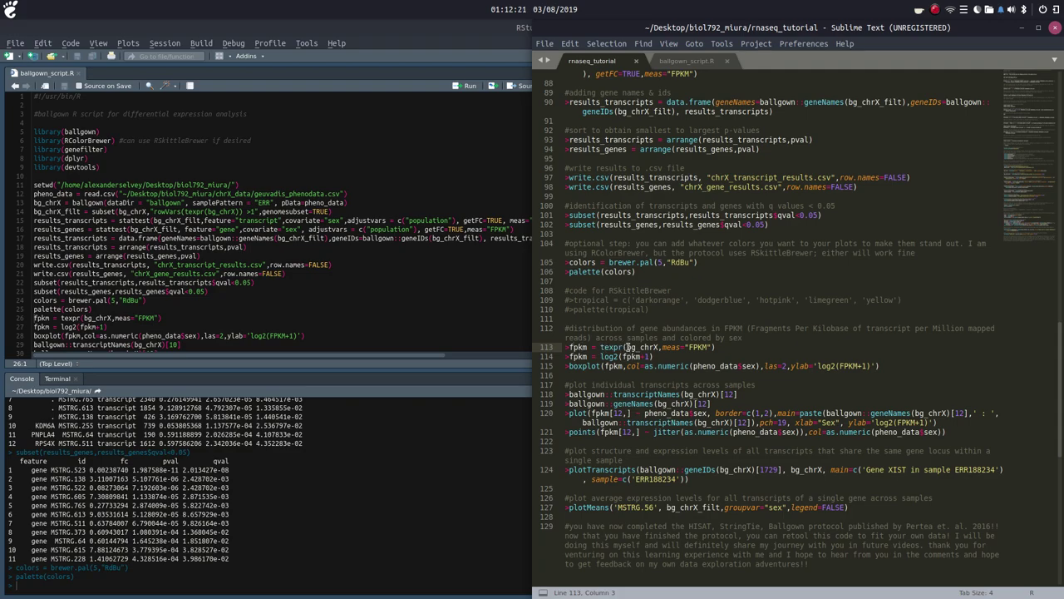
{"action": "left_click_drag", "start_coordinate": [625, 347], "coordinate": [657, 348]}
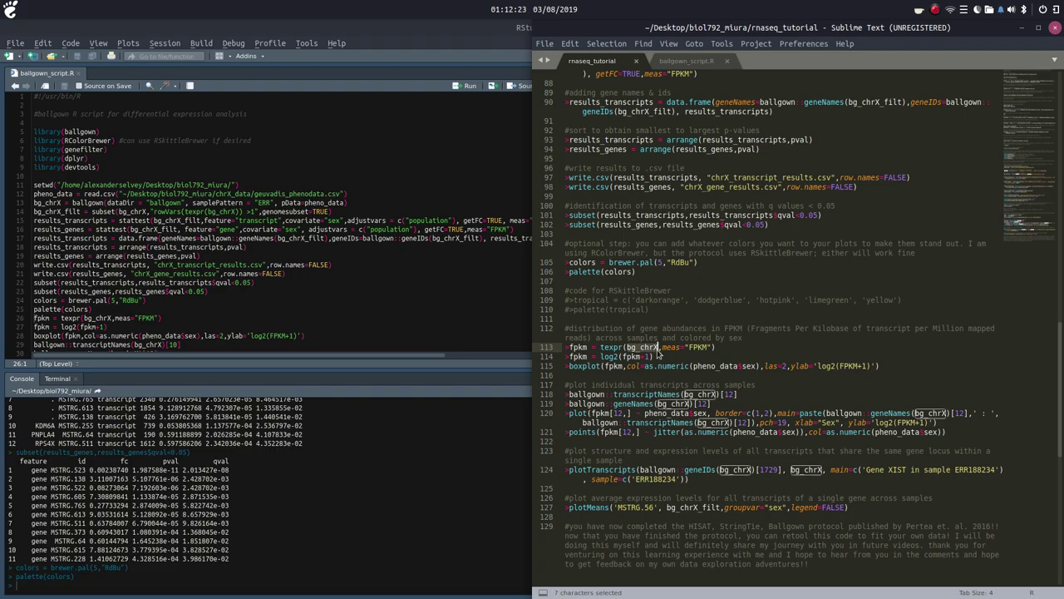
{"action": "left_click", "coordinate": [1022, 27]}
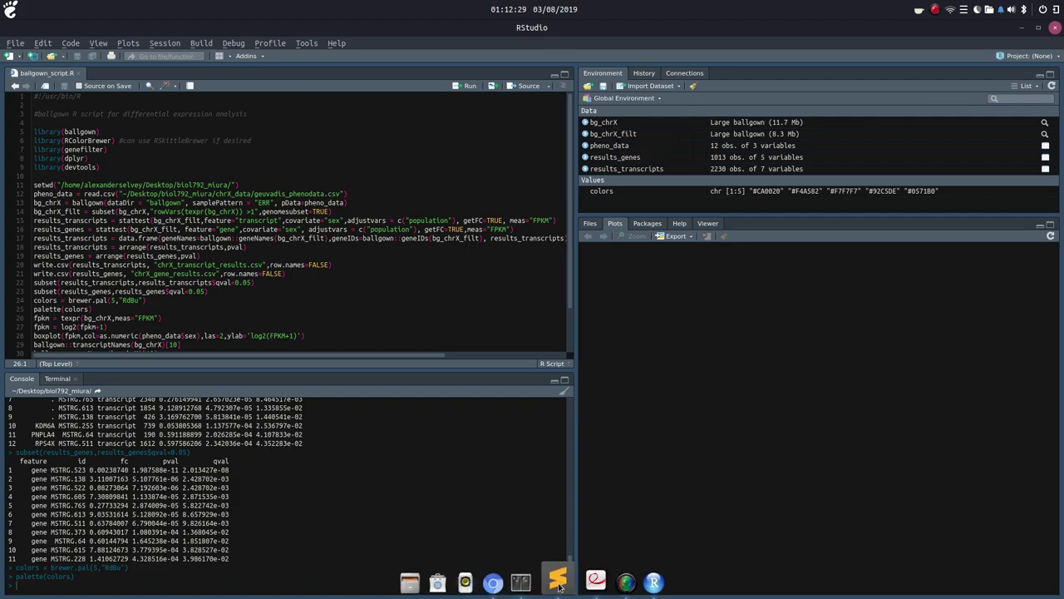
{"action": "left_click", "coordinate": [558, 577]}
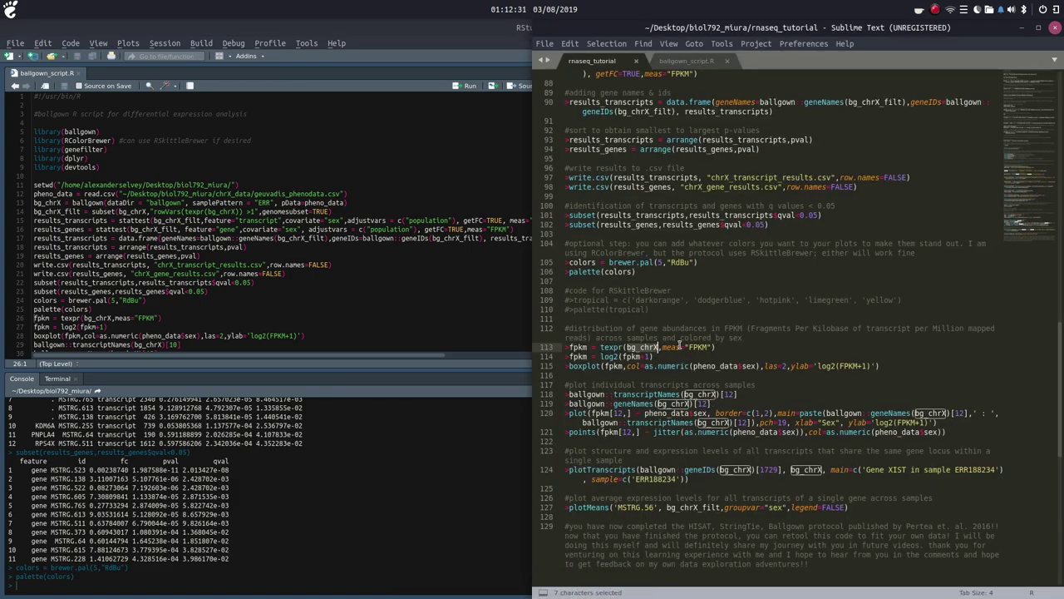
{"action": "left_click_drag", "start_coordinate": [663, 347], "coordinate": [709, 347]}
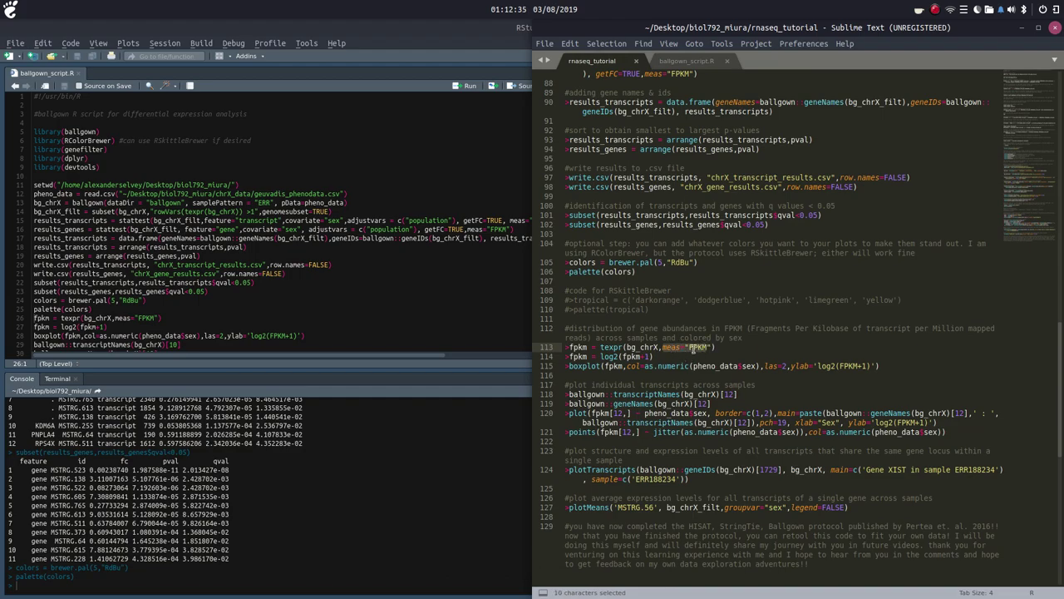
Examine the fpkm = log2(fpkm+1) line of rnaseq_tutorial, highlighting the log2 function and its fpkm+1 argument
{"action": "left_click_drag", "start_coordinate": [569, 357], "coordinate": [621, 356]}
{"action": "left_click", "coordinate": [588, 356]}
{"action": "double_click", "coordinate": [603, 356]}
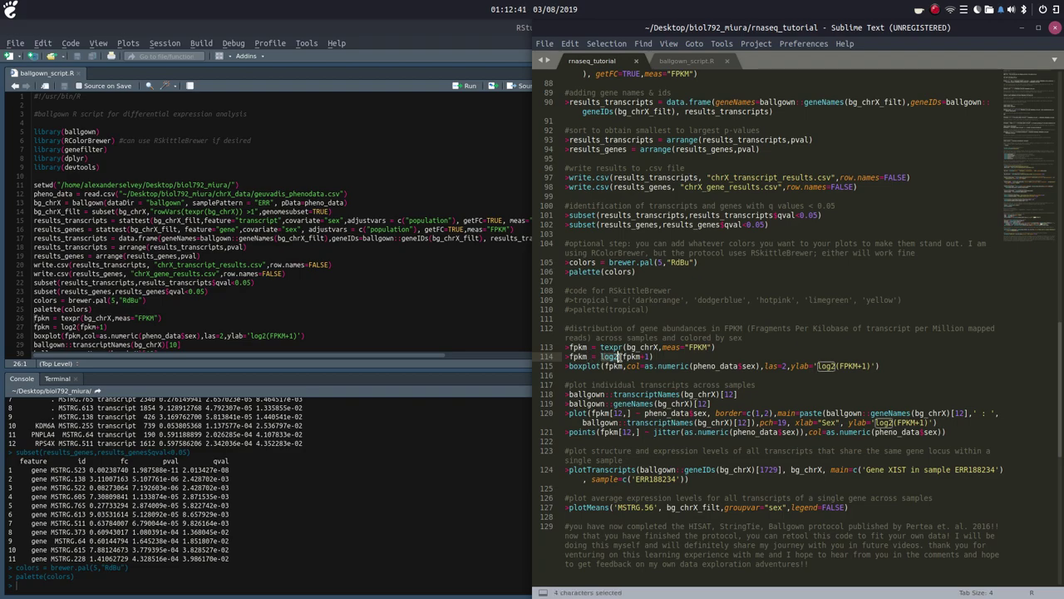
{"action": "left_click_drag", "start_coordinate": [625, 357], "coordinate": [650, 356]}
{"action": "left_click", "coordinate": [652, 357]}
{"action": "mouse_move", "coordinate": [656, 371]}
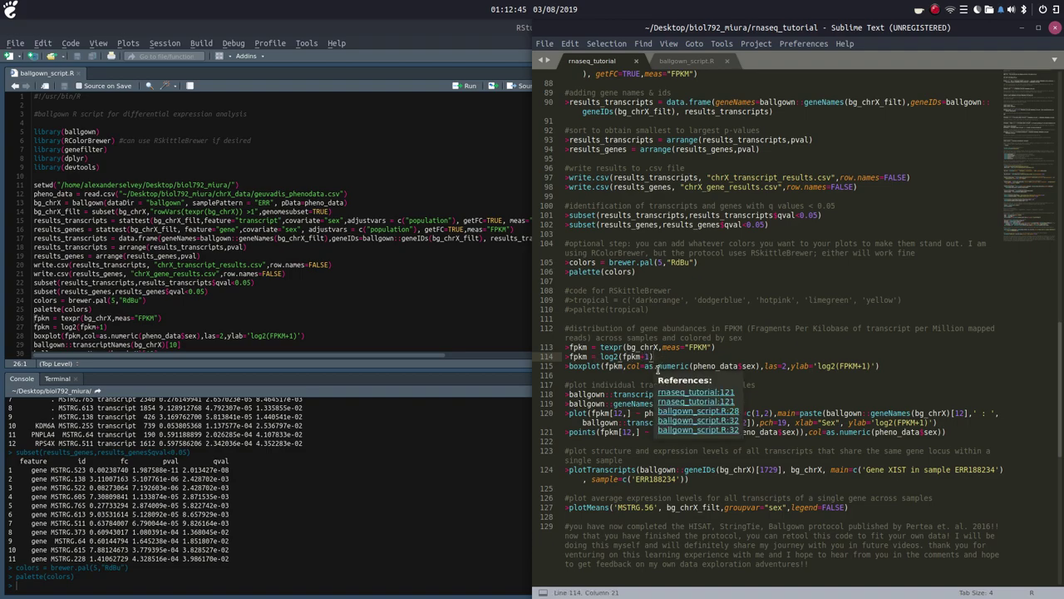
Examine the boxplot call in rnaseq_tutorial, highlighting its fpkm, pheno_data$sex and ylab='log2(FPKM+1)' arguments
{"action": "left_click", "coordinate": [571, 368]}
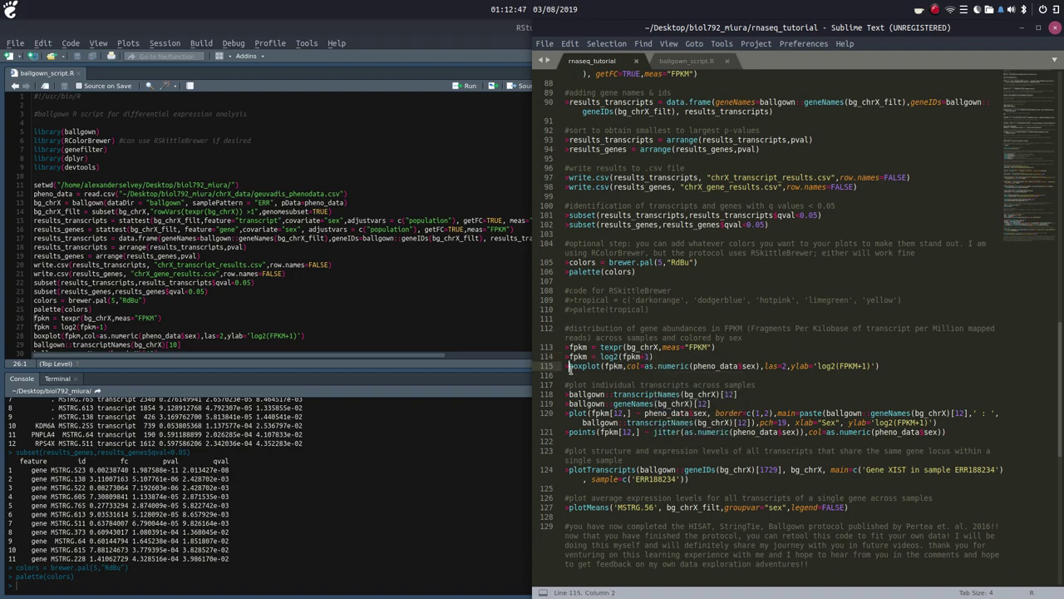
{"action": "left_click_drag", "start_coordinate": [604, 367], "coordinate": [618, 367]}
{"action": "left_click", "coordinate": [635, 367]}
{"action": "left_click_drag", "start_coordinate": [697, 365], "coordinate": [734, 366]}
{"action": "double_click", "coordinate": [748, 366]}
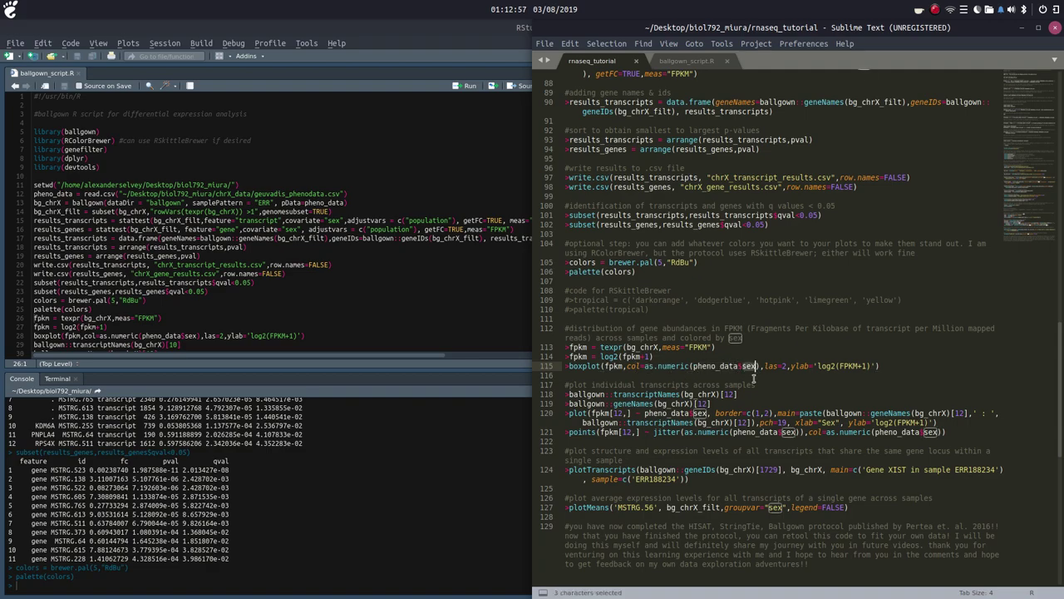
{"action": "left_click_drag", "start_coordinate": [765, 365], "coordinate": [871, 366]}
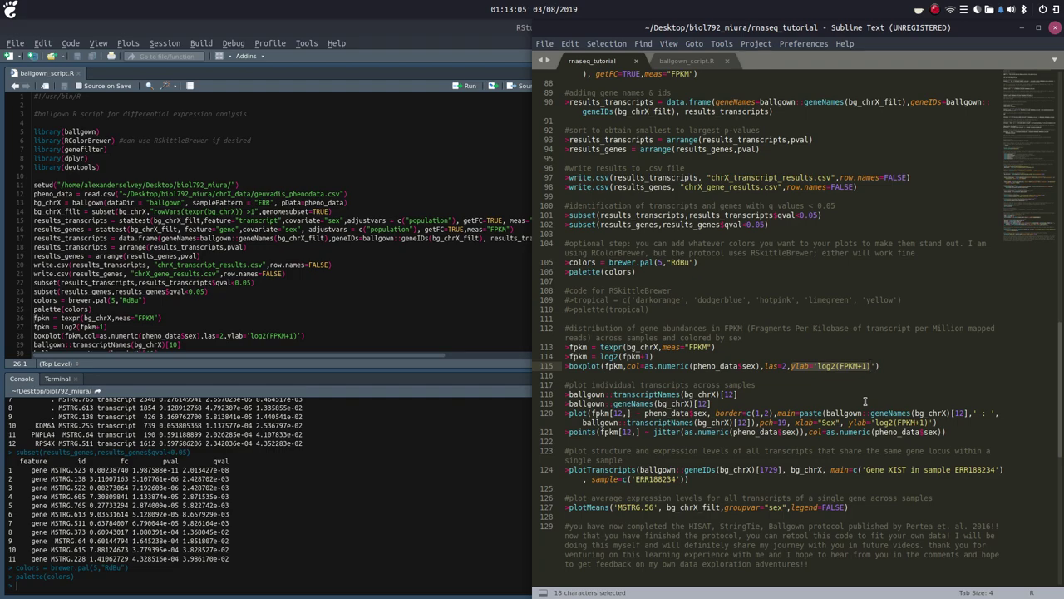
In RStudio, run the script's texpr and log2(fpkm+1) lines and the boxplot command to plot FPKM distributions colored by sex
{"action": "left_click", "coordinate": [36, 317]}
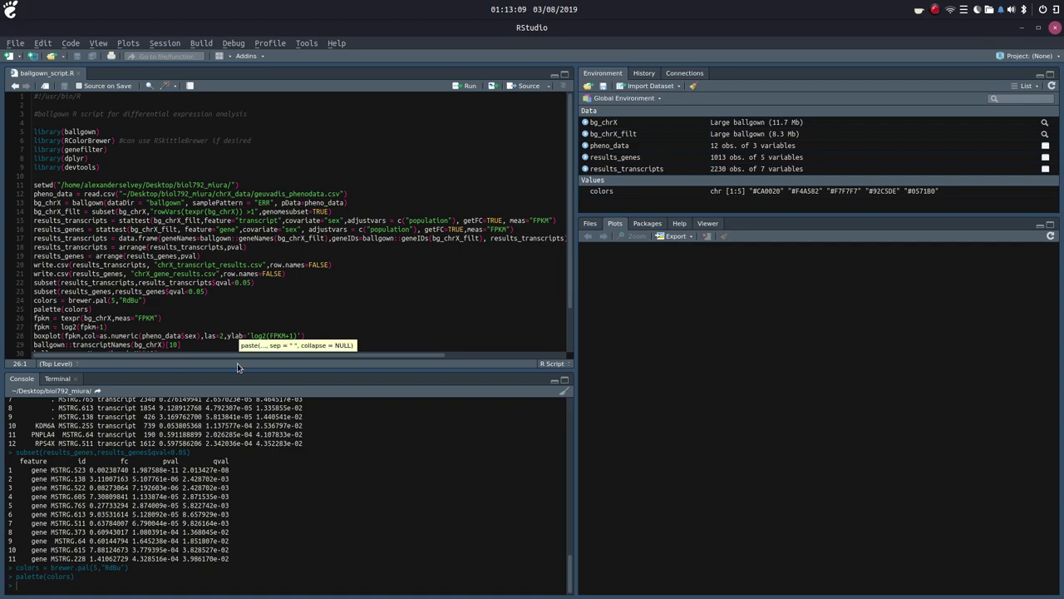
{"action": "key", "text": "ctrl+Return"}
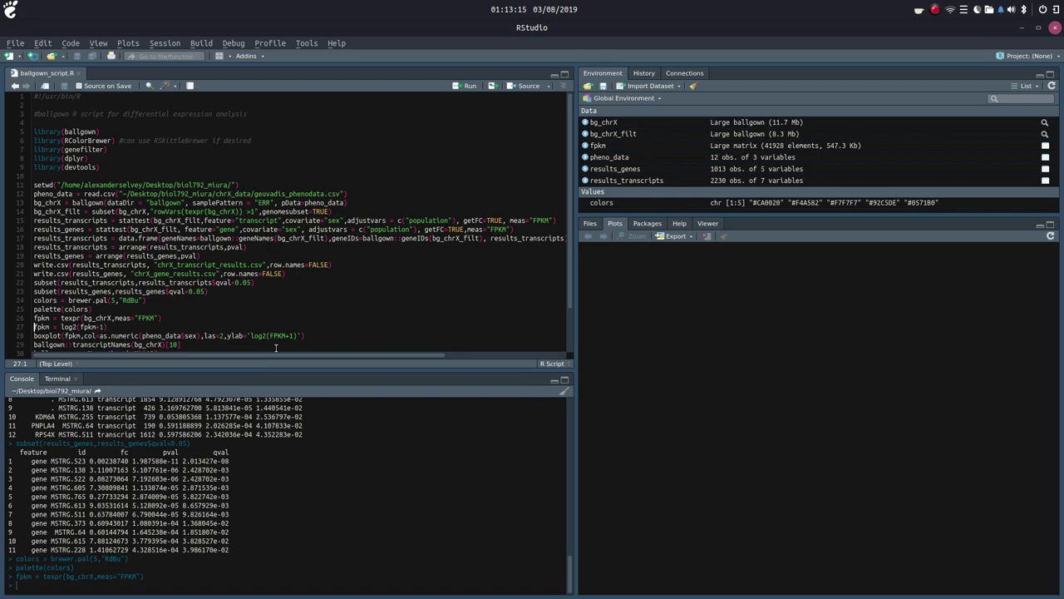
{"action": "key", "text": "ctrl+Return"}
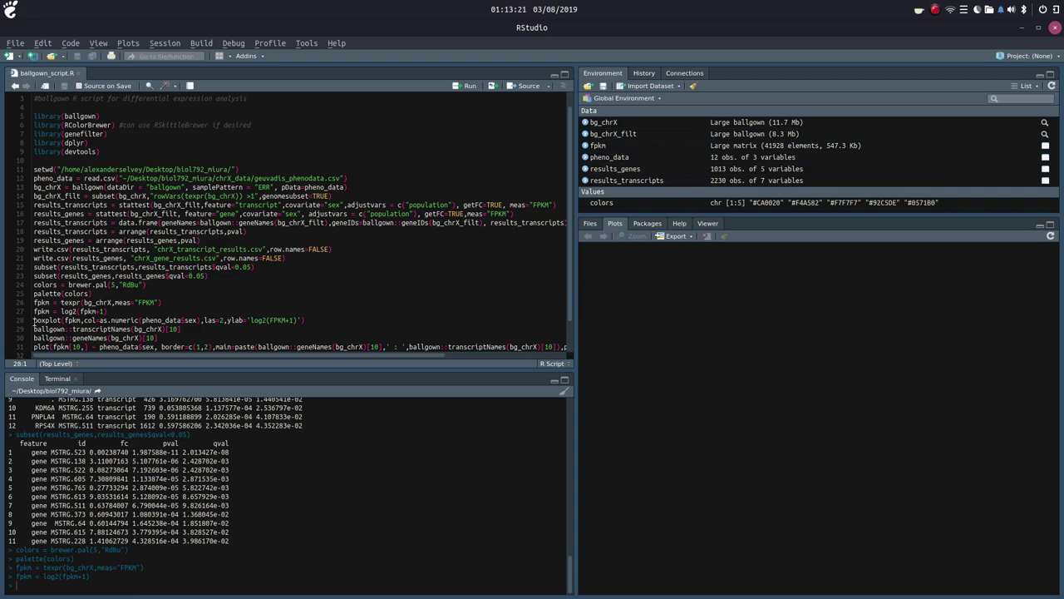
{"action": "key", "text": "ctrl+Return"}
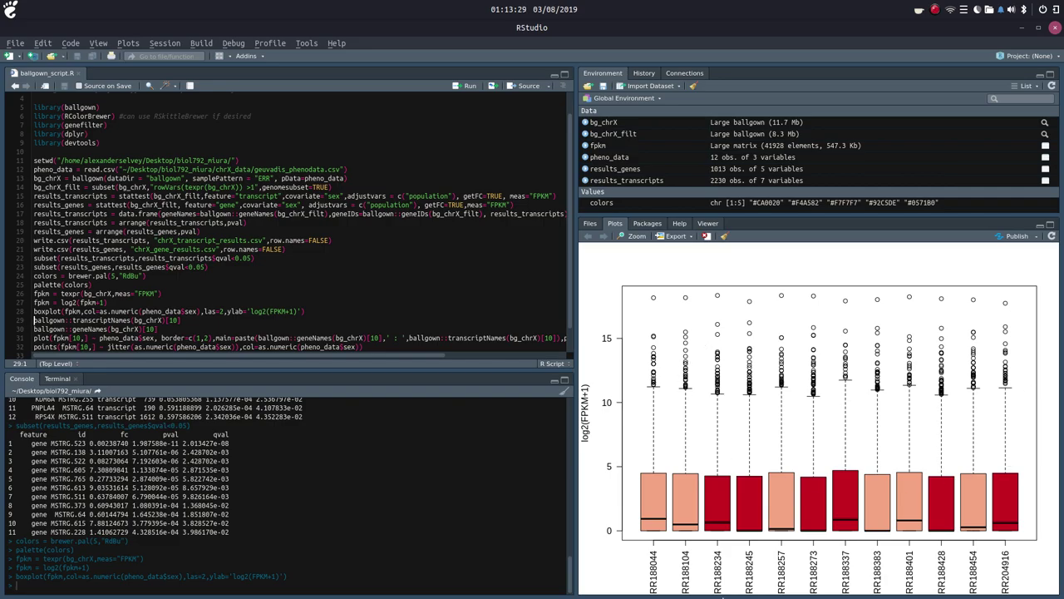
Switch to the hisat2.pdf paper, compare its Figure 3 with the FPKM boxplot, and put the paper away
{"action": "left_click", "coordinate": [587, 579]}
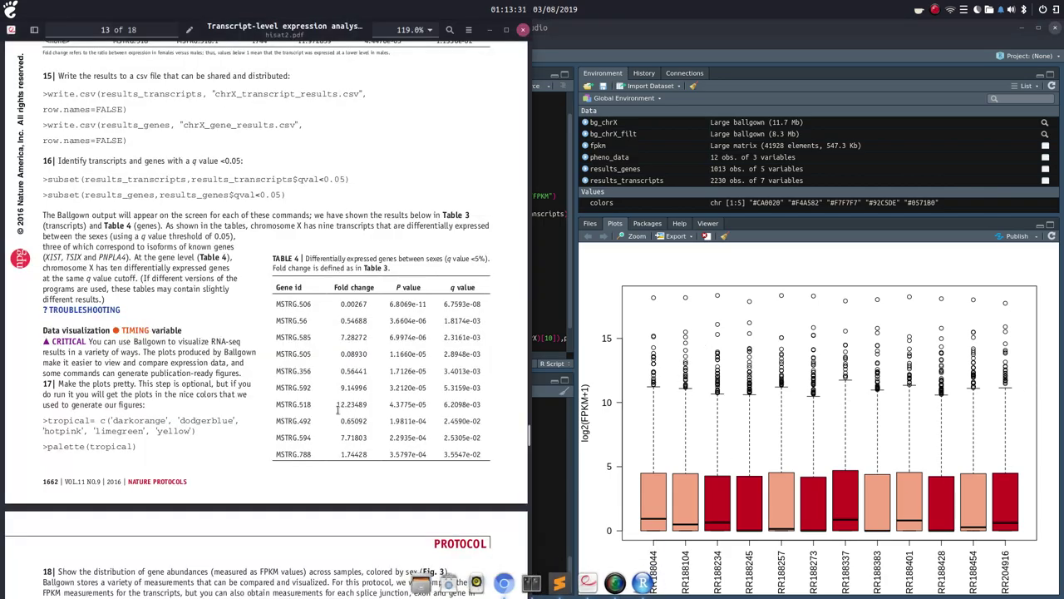
{"action": "scroll", "coordinate": [336, 407], "scroll_direction": "up", "scroll_amount": 15}
{"action": "scroll", "coordinate": [337, 411], "scroll_direction": "up", "scroll_amount": 15}
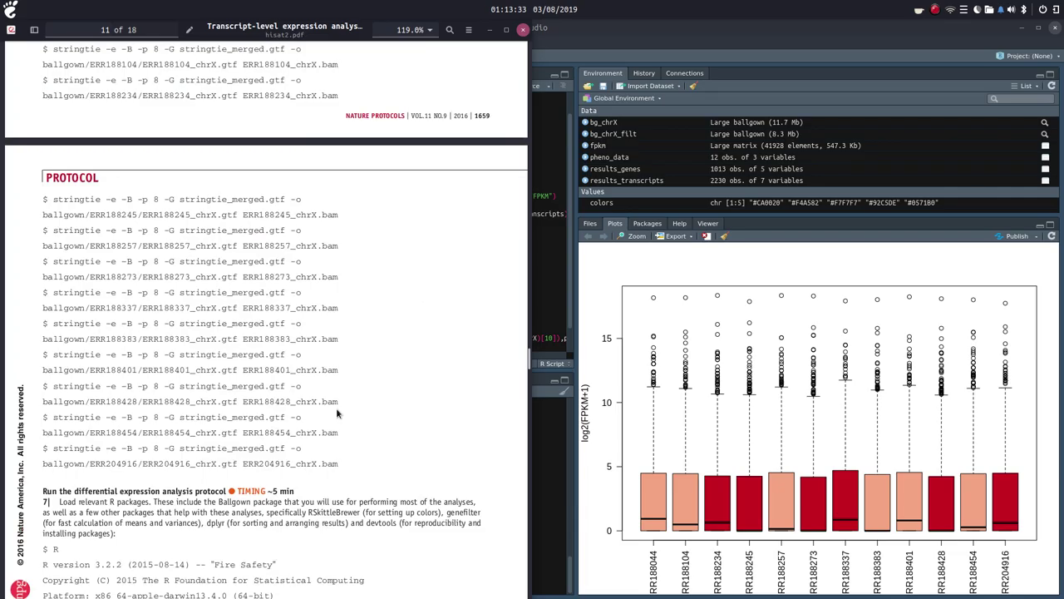
{"action": "scroll", "coordinate": [336, 411], "scroll_direction": "down", "scroll_amount": 7}
{"action": "scroll", "coordinate": [337, 412], "scroll_direction": "down", "scroll_amount": 20}
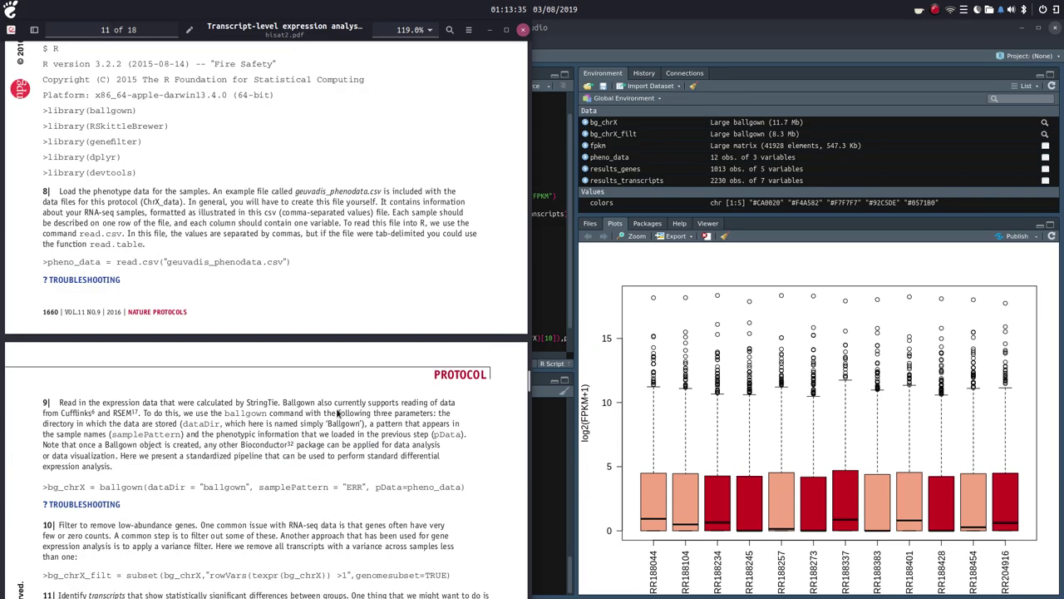
{"action": "scroll", "coordinate": [336, 413], "scroll_direction": "down", "scroll_amount": 5}
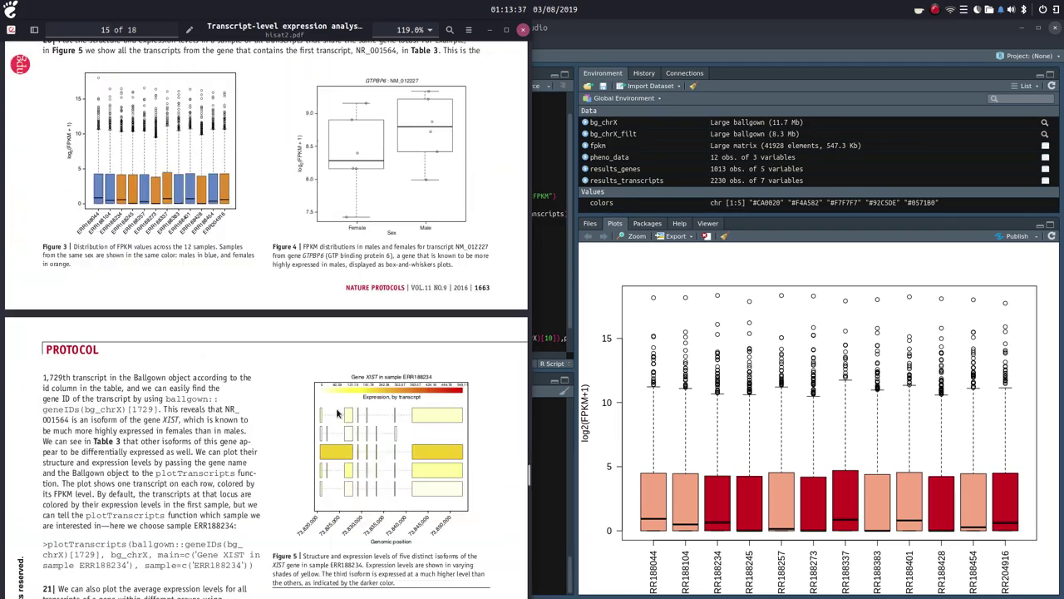
{"action": "scroll", "coordinate": [336, 407], "scroll_direction": "up", "scroll_amount": 3}
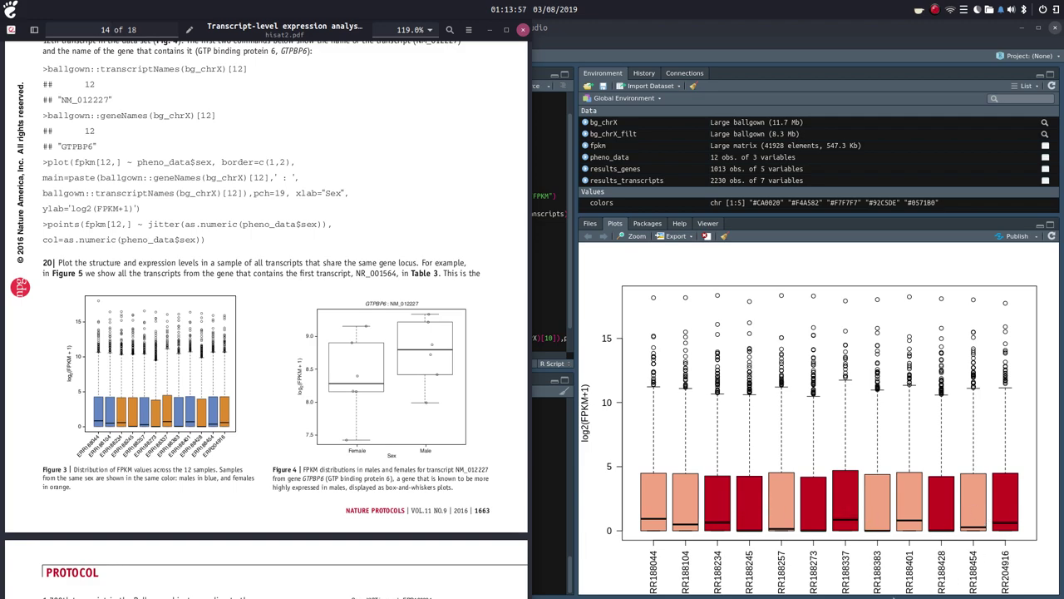
{"action": "left_click", "coordinate": [491, 34]}
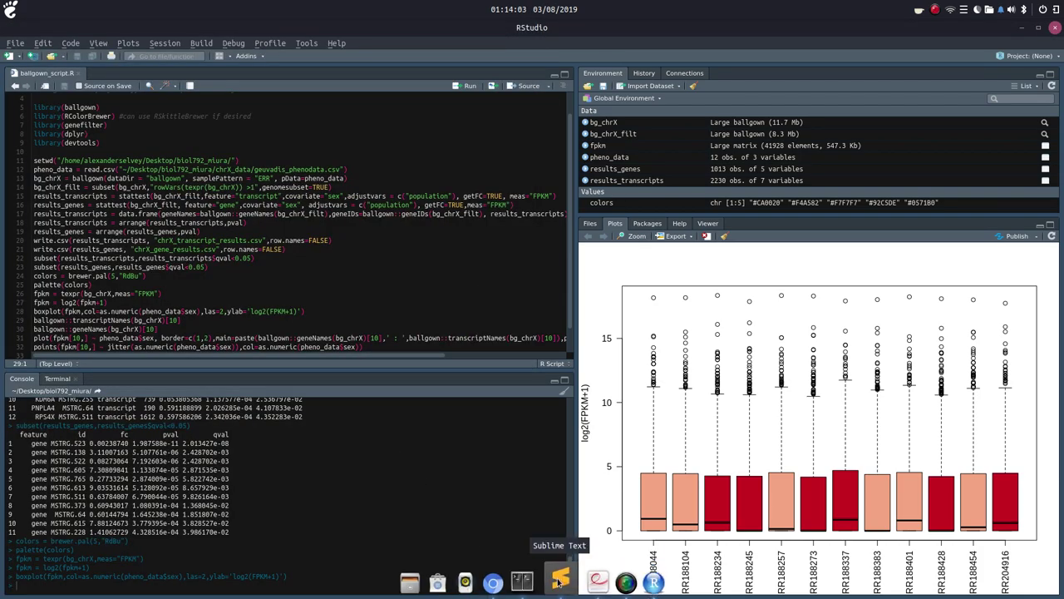
In rnaseq_tutorial in Sublime Text, set the index to 10 in the standalone ballgown::transcriptNames and ballgown::geneNames lines
{"action": "left_click", "coordinate": [559, 582]}
{"action": "scroll", "coordinate": [675, 441], "scroll_direction": "down", "scroll_amount": 2}
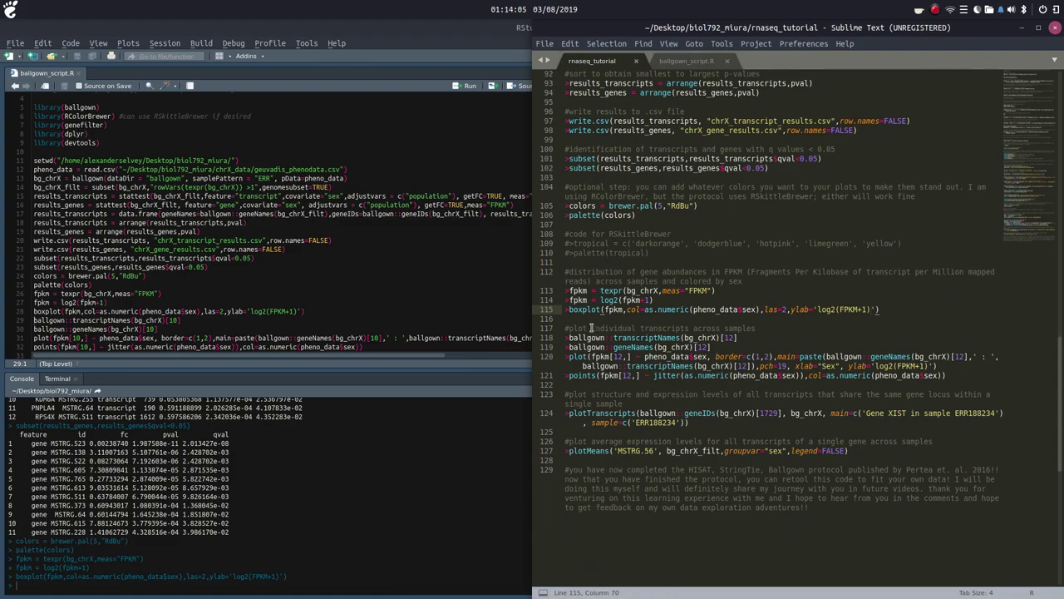
{"action": "left_click", "coordinate": [565, 328]}
{"action": "left_click_drag", "start_coordinate": [569, 337], "coordinate": [740, 341]}
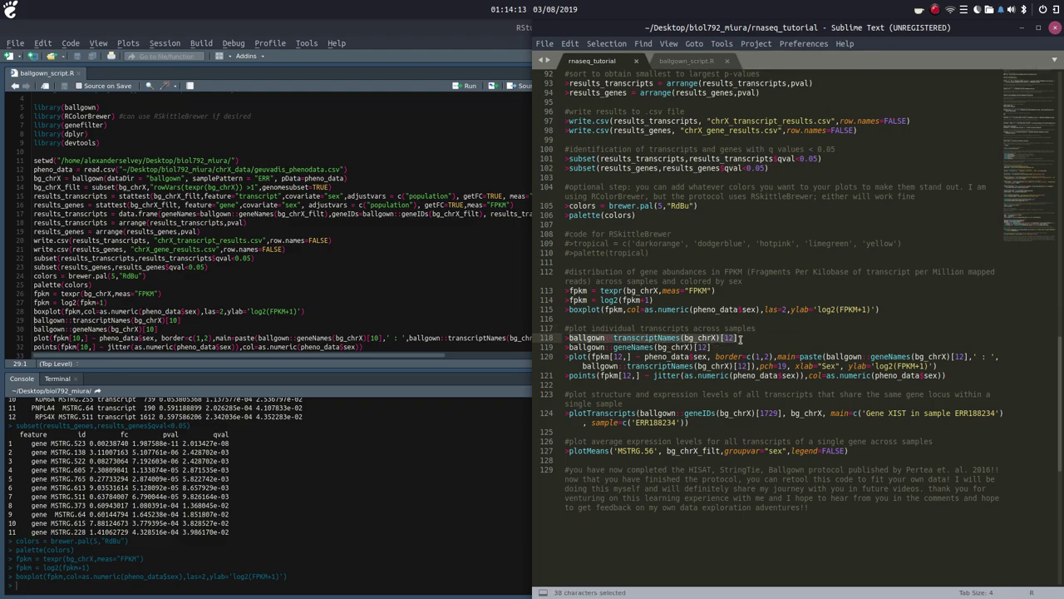
{"action": "left_click", "coordinate": [739, 338]}
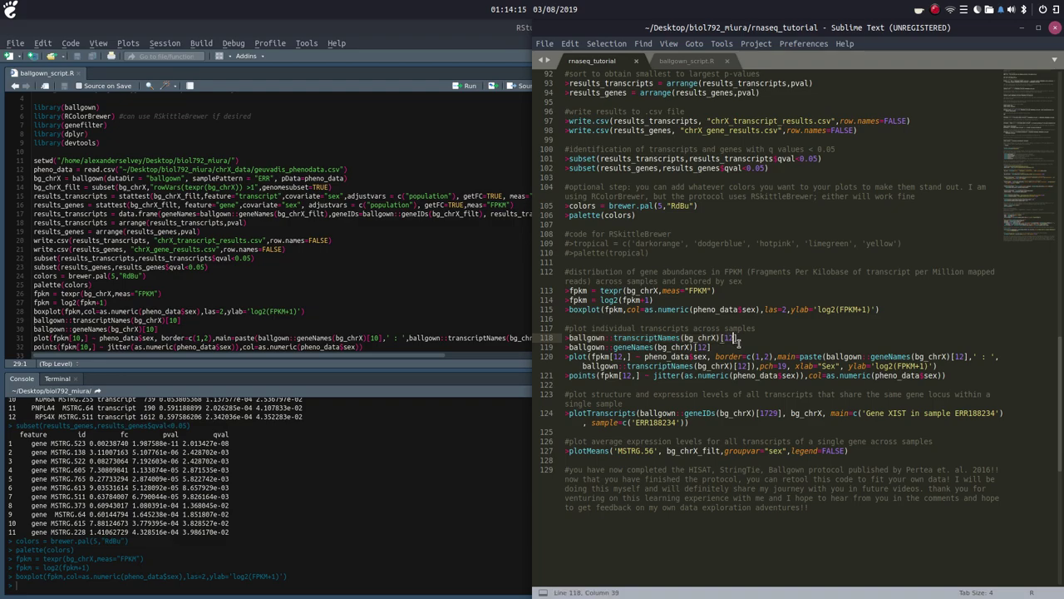
{"action": "key", "text": "BackSpace"}
{"action": "key", "text": "BackSpace"}
{"action": "type", "text": "0]"}
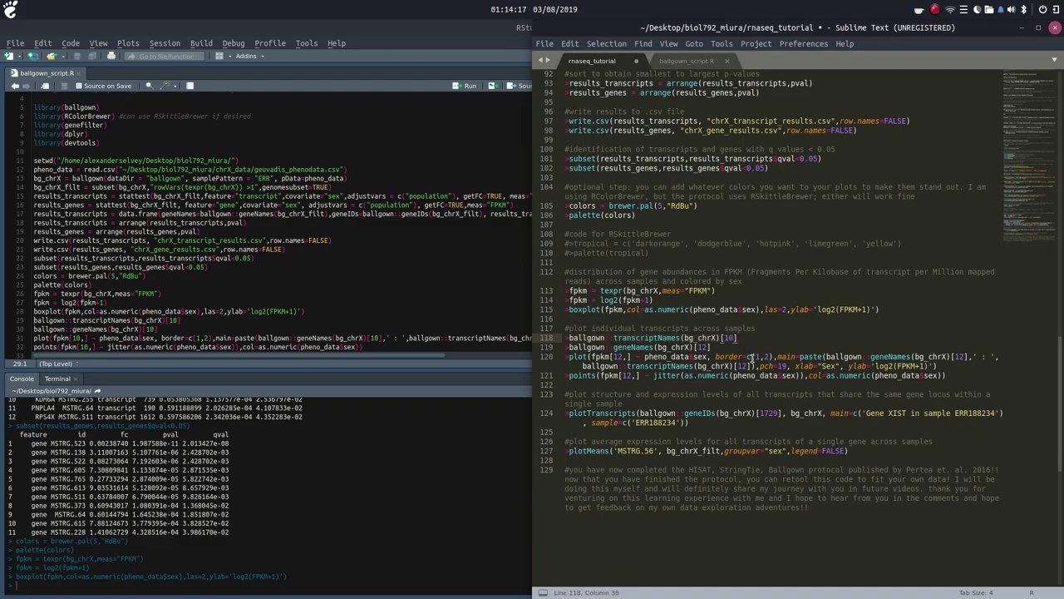
{"action": "left_click", "coordinate": [711, 347]}
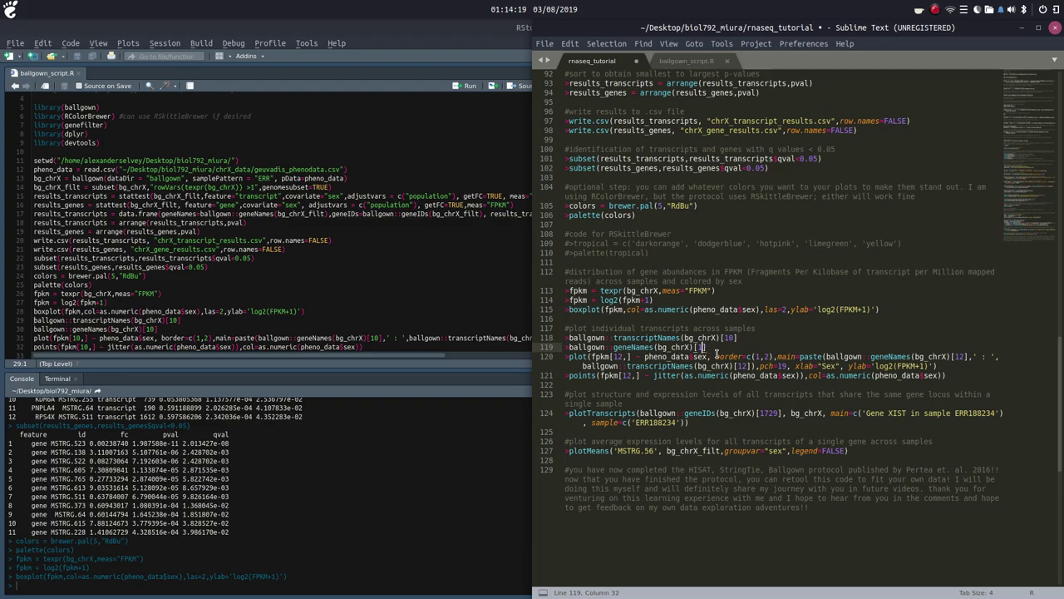
{"action": "type", "text": "0]"}
Set every transcript index to 10 in the plot and points calls of the individual transcripts section
{"action": "left_click", "coordinate": [624, 357]}
{"action": "key", "text": "BackSpace"}
{"action": "type", "text": "0"}
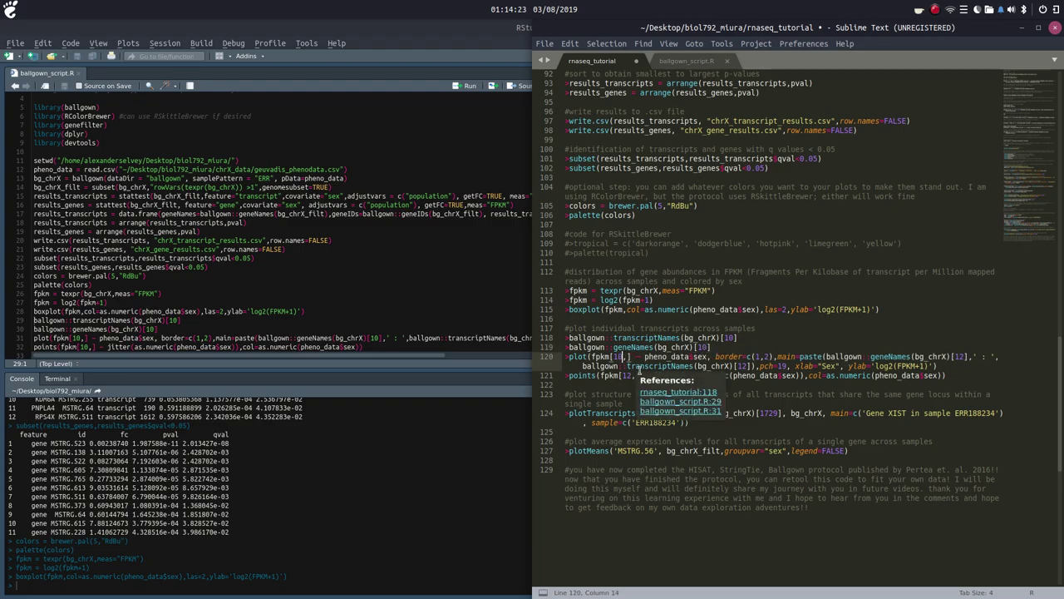
{"action": "left_click", "coordinate": [966, 357]}
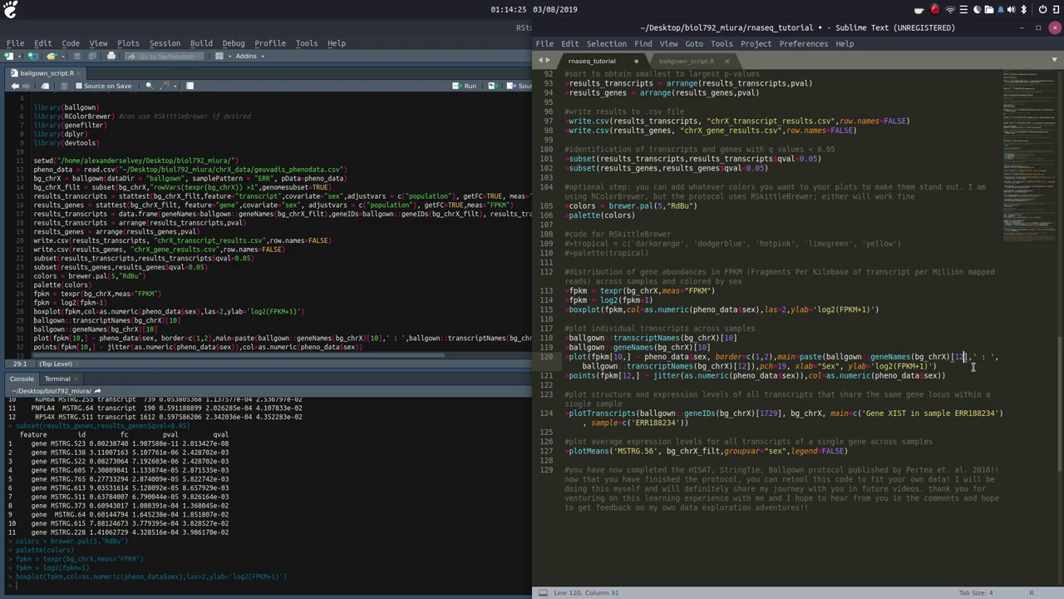
{"action": "key", "text": "BackSpace"}
{"action": "type", "text": "0"}
{"action": "left_click", "coordinate": [633, 375]}
{"action": "key", "text": "BackSpace"}
{"action": "type", "text": "0"}
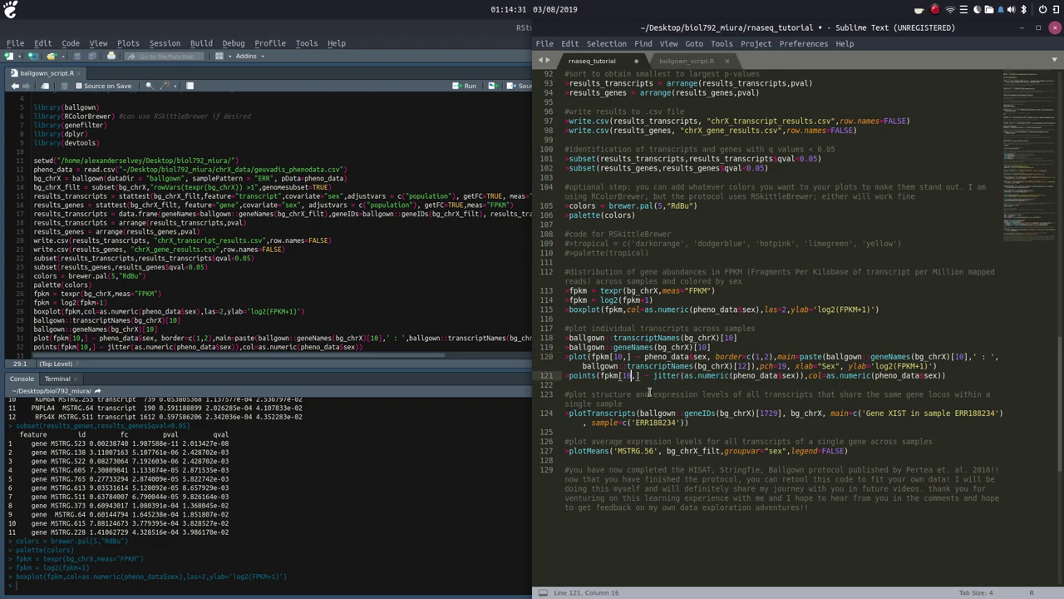
{"action": "left_click", "coordinate": [747, 366]}
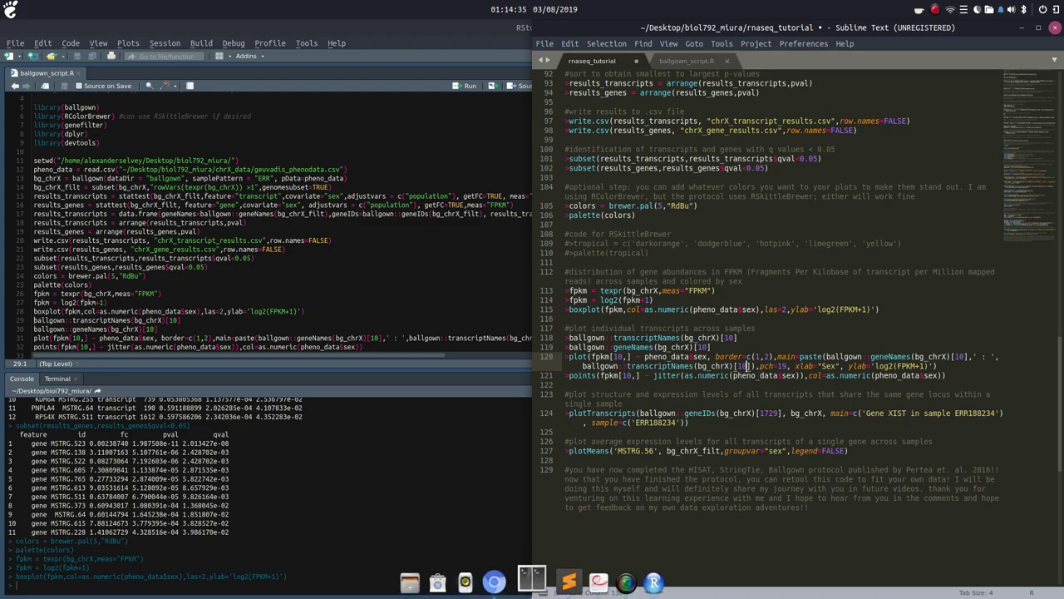
Switch to hisat2.pdf and review step 19, highlighting the transcript name NM_012227 and the gene name GTPBP6
{"action": "left_click", "coordinate": [587, 582]}
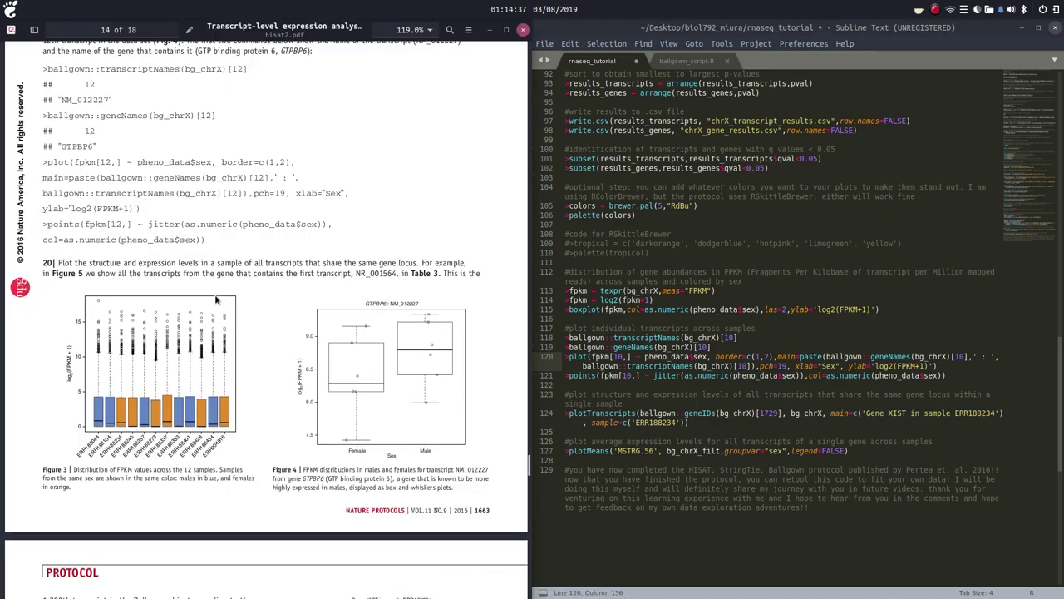
{"action": "scroll", "coordinate": [133, 111], "scroll_direction": "up", "scroll_amount": 2}
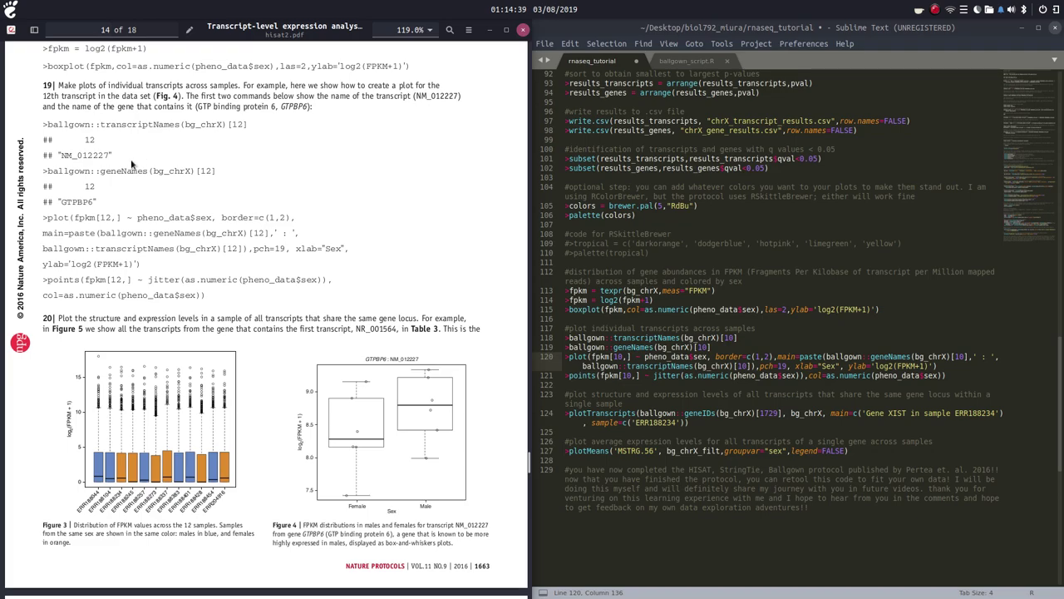
{"action": "left_click_drag", "start_coordinate": [116, 155], "coordinate": [52, 155]}
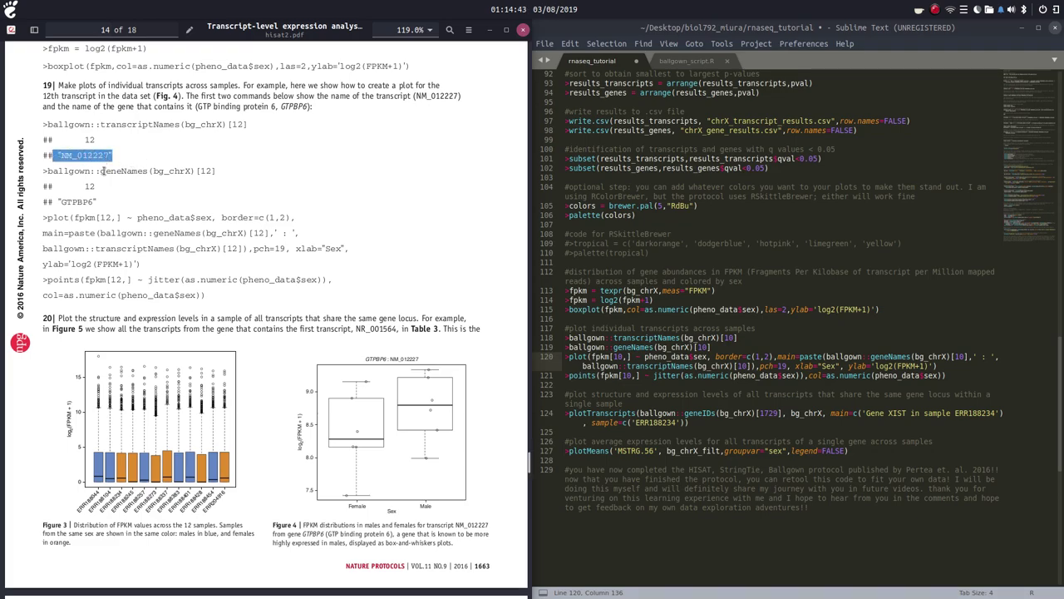
{"action": "left_click_drag", "start_coordinate": [100, 204], "coordinate": [63, 204]}
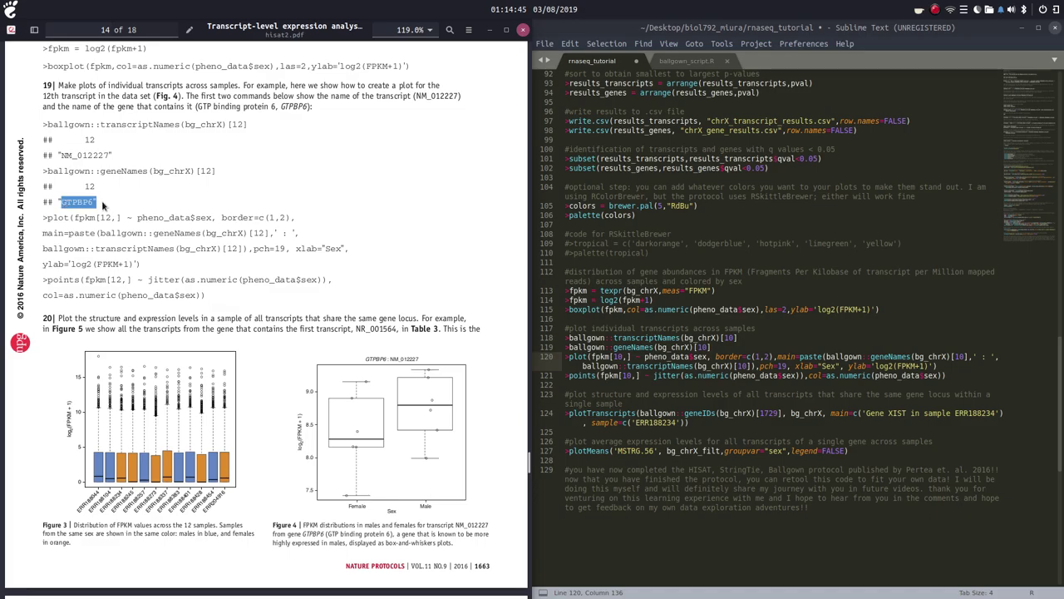
Read the step 16 entry of troubleshooting Table 5 in the paper, highlighting the problem and possible reason about differing identifiers
{"action": "scroll", "coordinate": [103, 204], "scroll_direction": "down", "scroll_amount": 15}
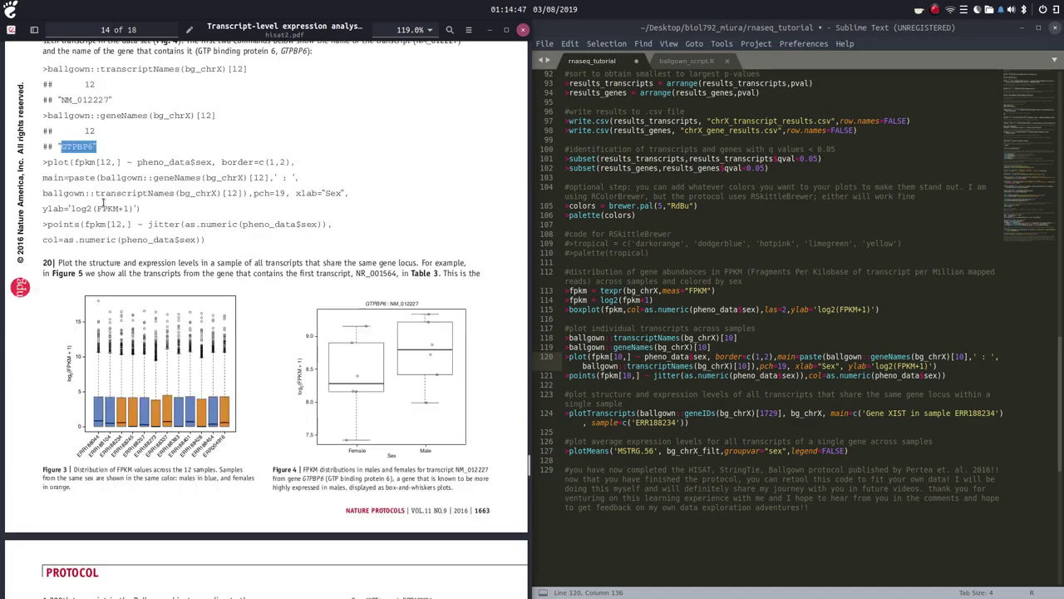
{"action": "scroll", "coordinate": [116, 222], "scroll_direction": "down", "scroll_amount": 5}
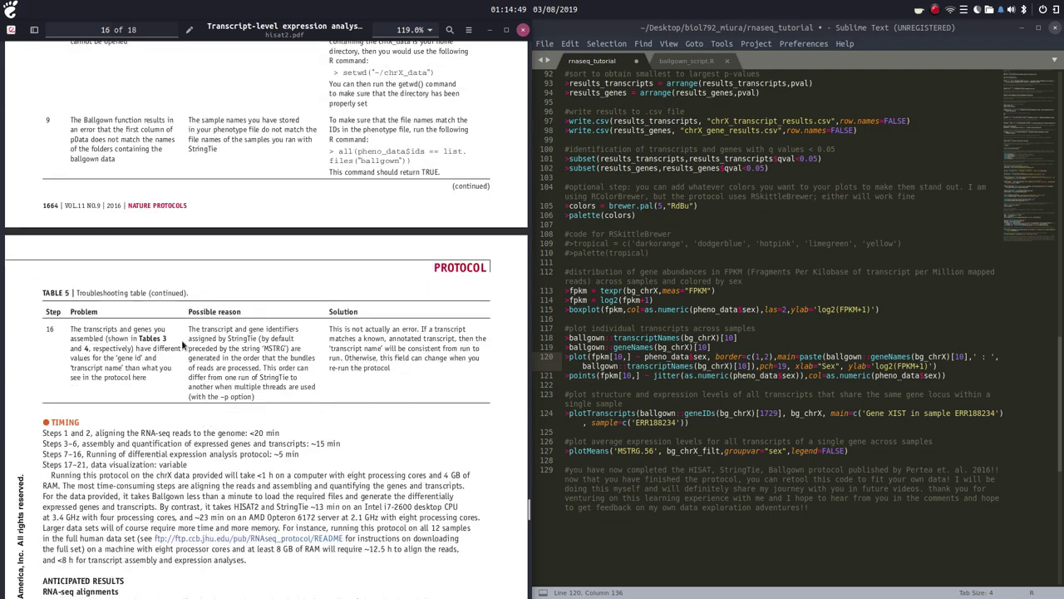
{"action": "mouse_move", "coordinate": [161, 314]}
{"action": "left_mouse_down"}
{"action": "mouse_move", "coordinate": [121, 316]}
{"action": "mouse_move", "coordinate": [51, 281]}
{"action": "mouse_move", "coordinate": [137, 281]}
{"action": "mouse_move", "coordinate": [174, 295]}
{"action": "mouse_move", "coordinate": [169, 314]}
{"action": "left_mouse_up"}
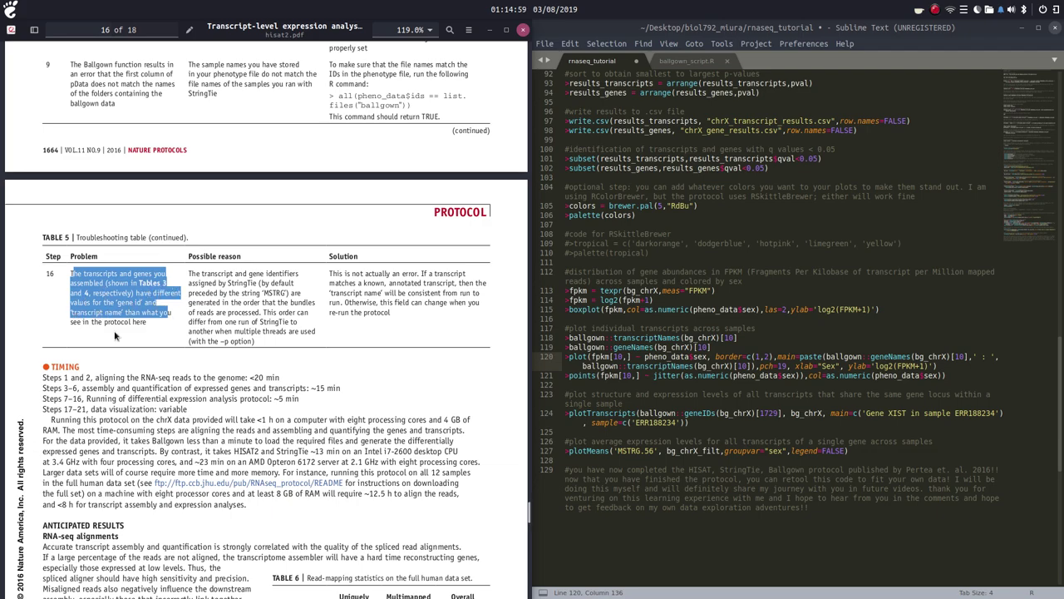
{"action": "left_click_drag", "start_coordinate": [115, 336], "coordinate": [297, 296]}
{"action": "left_click", "coordinate": [297, 296]}
{"action": "left_click_drag", "start_coordinate": [191, 273], "coordinate": [302, 331]}
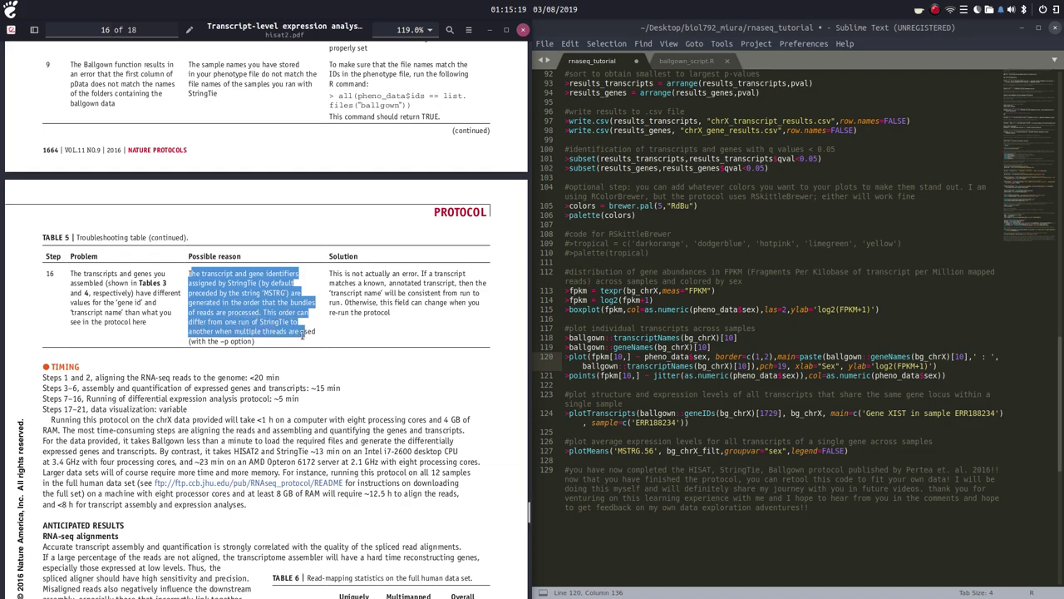
{"action": "mouse_move", "coordinate": [264, 331]}
{"action": "left_mouse_down"}
{"action": "mouse_move", "coordinate": [216, 343]}
{"action": "mouse_move", "coordinate": [256, 344]}
{"action": "left_mouse_up"}
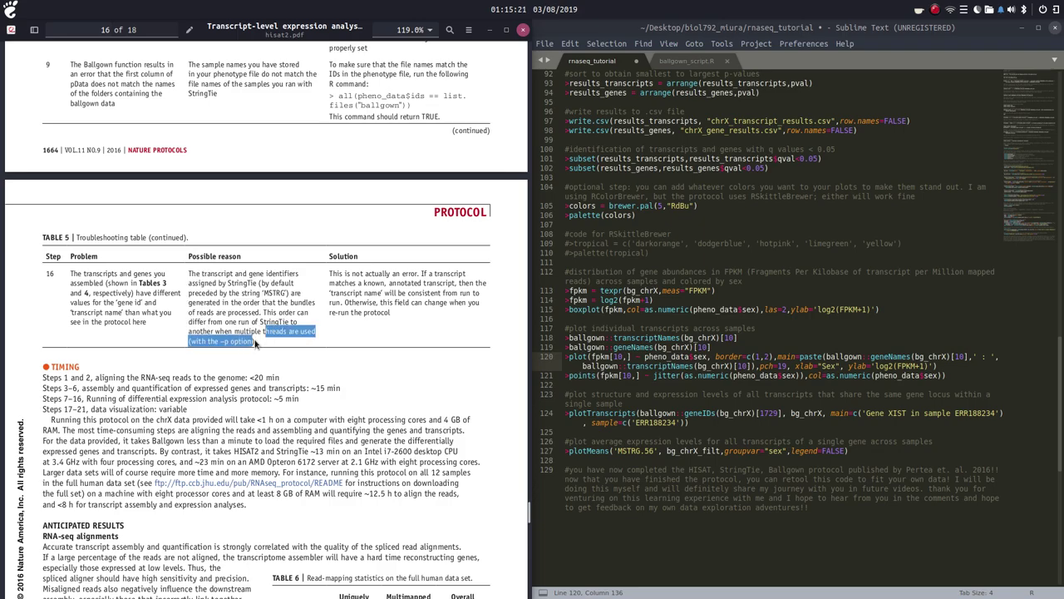
{"action": "left_click", "coordinate": [298, 343]}
Find step 6 of the protocol in hisat2.pdf and highlight the thread value 8 in its first StringTie command
{"action": "scroll", "coordinate": [297, 343], "scroll_direction": "up", "scroll_amount": 5}
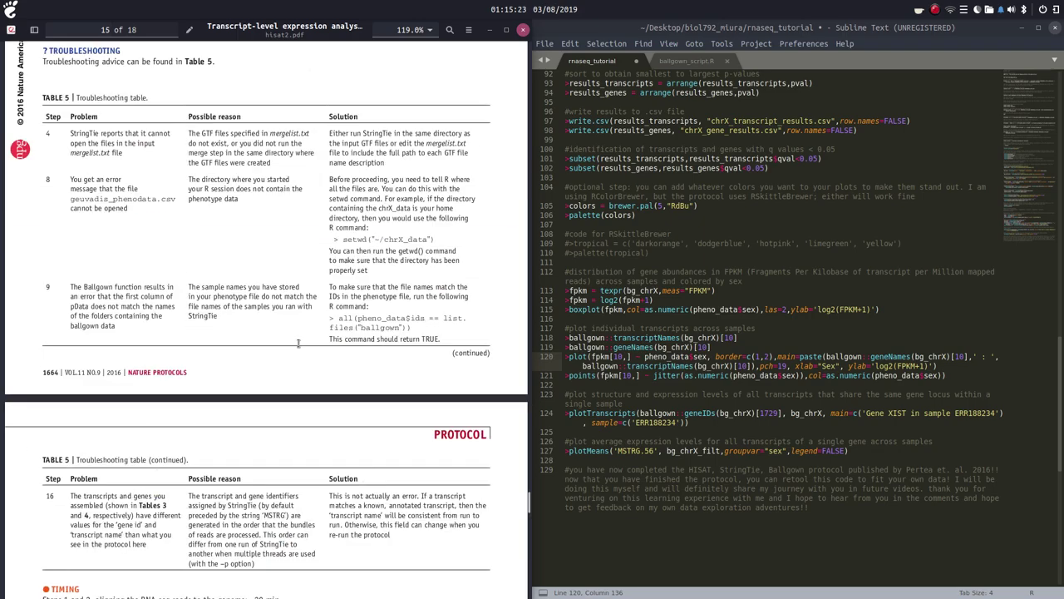
{"action": "scroll", "coordinate": [298, 343], "scroll_direction": "up", "scroll_amount": 10}
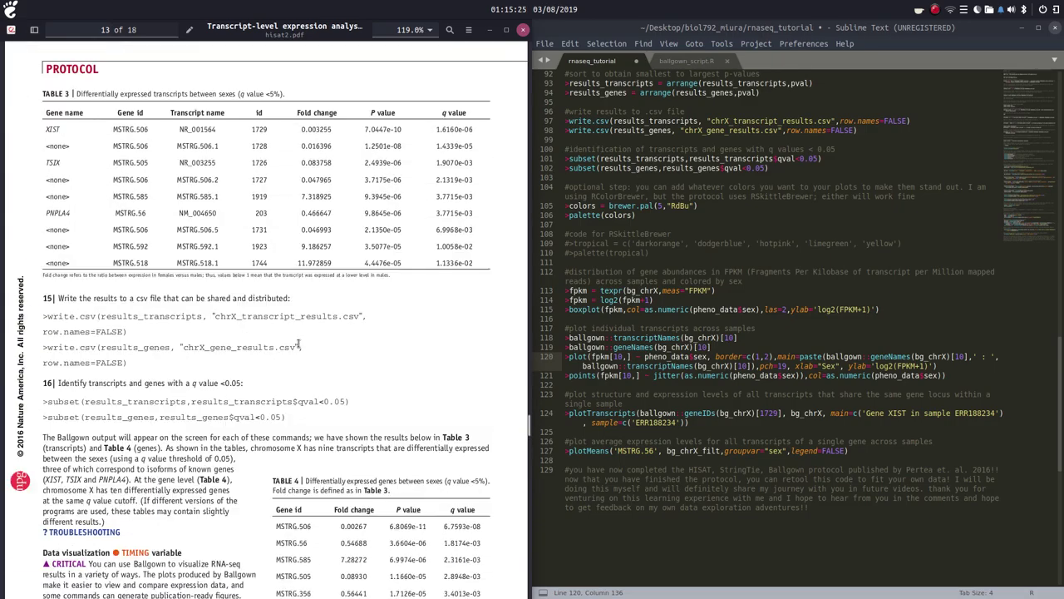
{"action": "scroll", "coordinate": [298, 344], "scroll_direction": "up", "scroll_amount": 12}
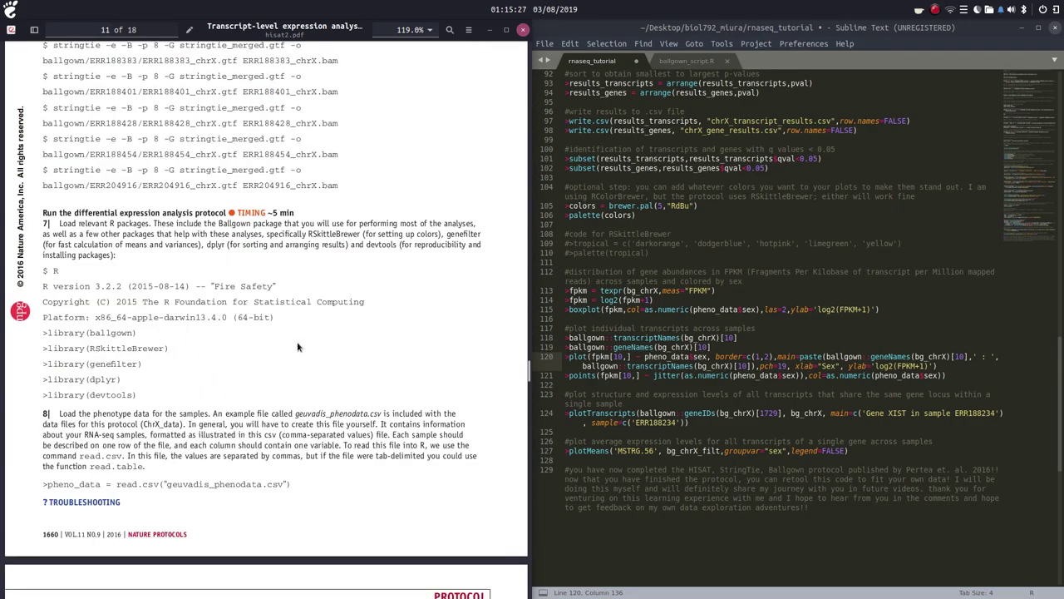
{"action": "scroll", "coordinate": [298, 343], "scroll_direction": "up", "scroll_amount": 4}
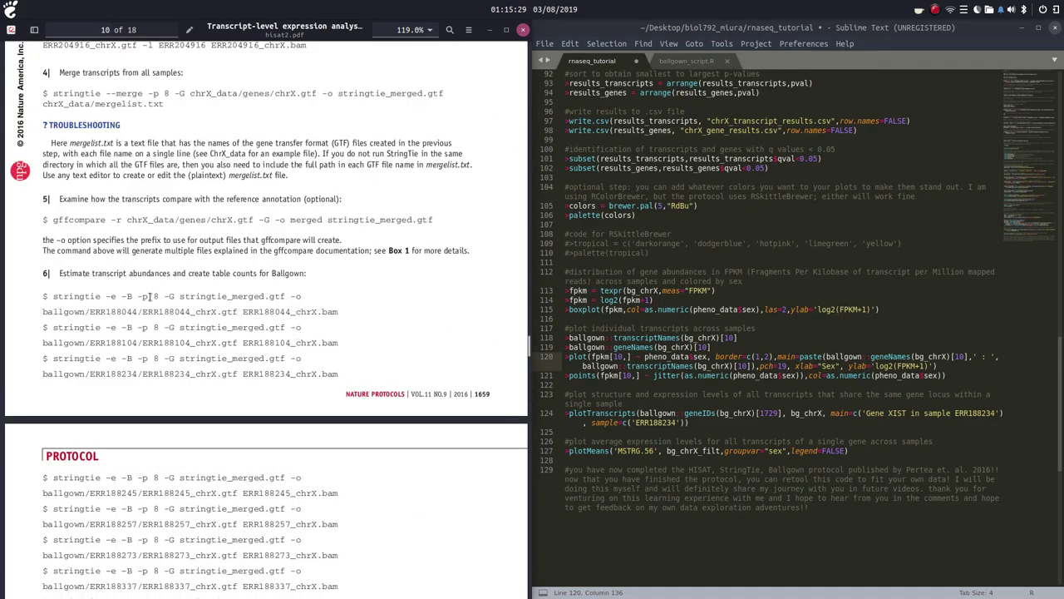
{"action": "left_click_drag", "start_coordinate": [147, 296], "coordinate": [172, 297]}
In rnaseq_tutorial, highlight the thread value 11 in the stringtie merge and abundance estimation commands, and return to the plotting section
{"action": "scroll", "coordinate": [721, 302], "scroll_direction": "up", "scroll_amount": 20}
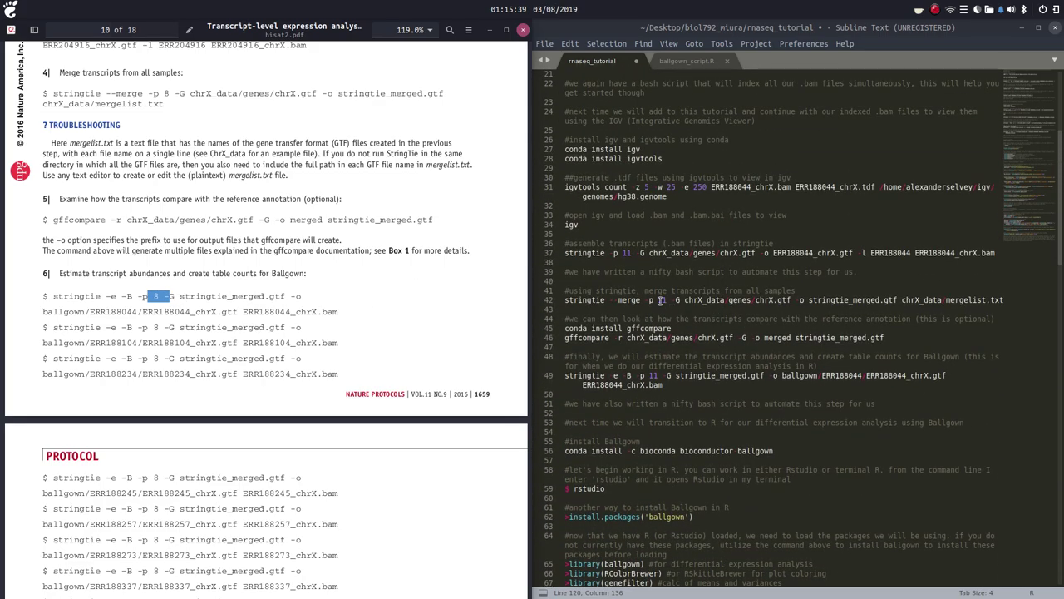
{"action": "left_click_drag", "start_coordinate": [658, 300], "coordinate": [672, 300]}
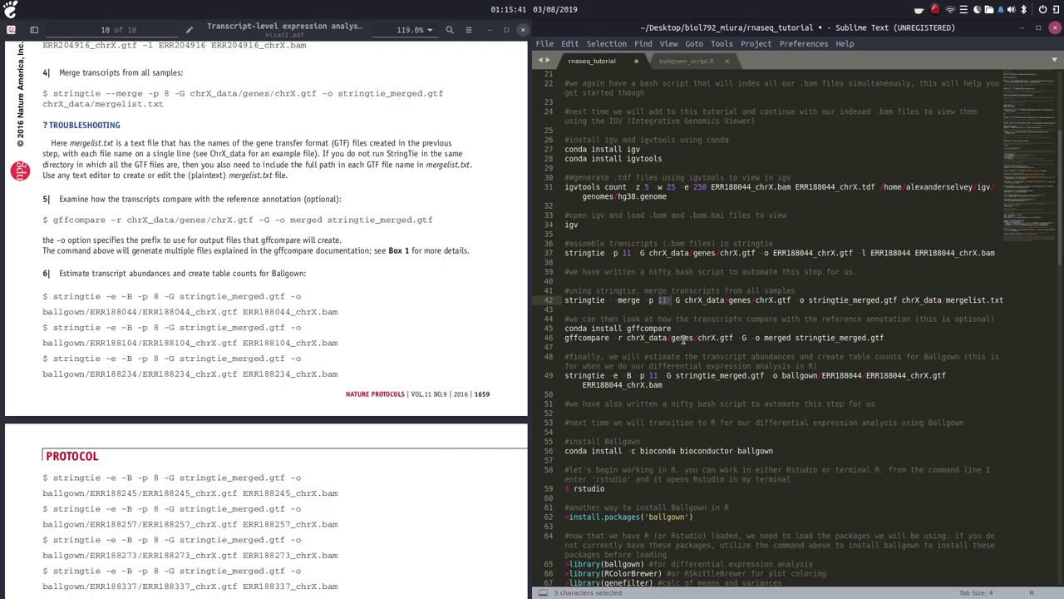
{"action": "left_click_drag", "start_coordinate": [648, 375], "coordinate": [665, 377]}
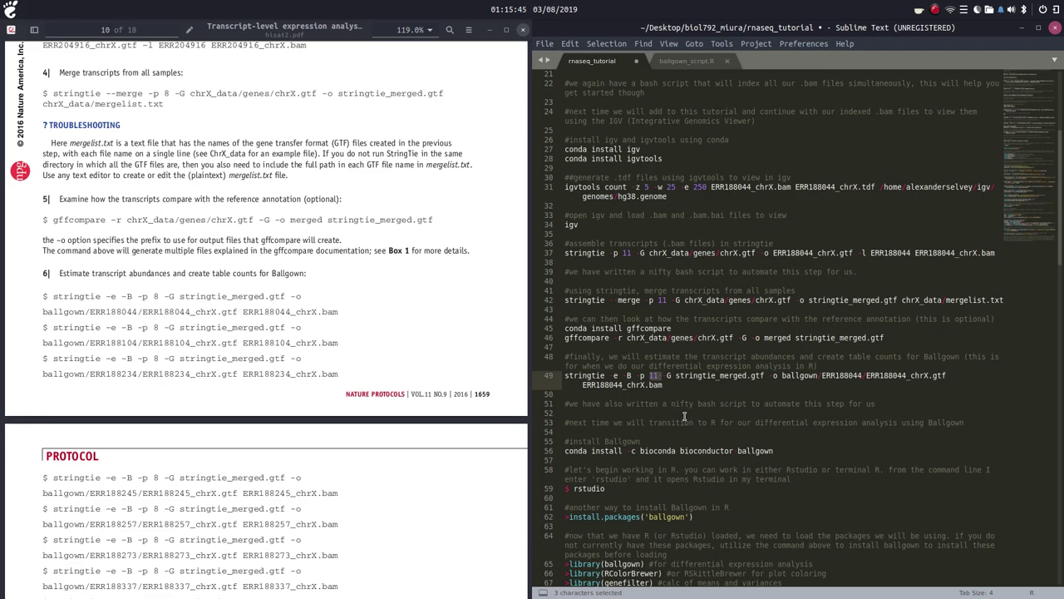
{"action": "scroll", "coordinate": [684, 415], "scroll_direction": "down", "scroll_amount": 1}
{"action": "scroll", "coordinate": [683, 413], "scroll_direction": "down", "scroll_amount": 15}
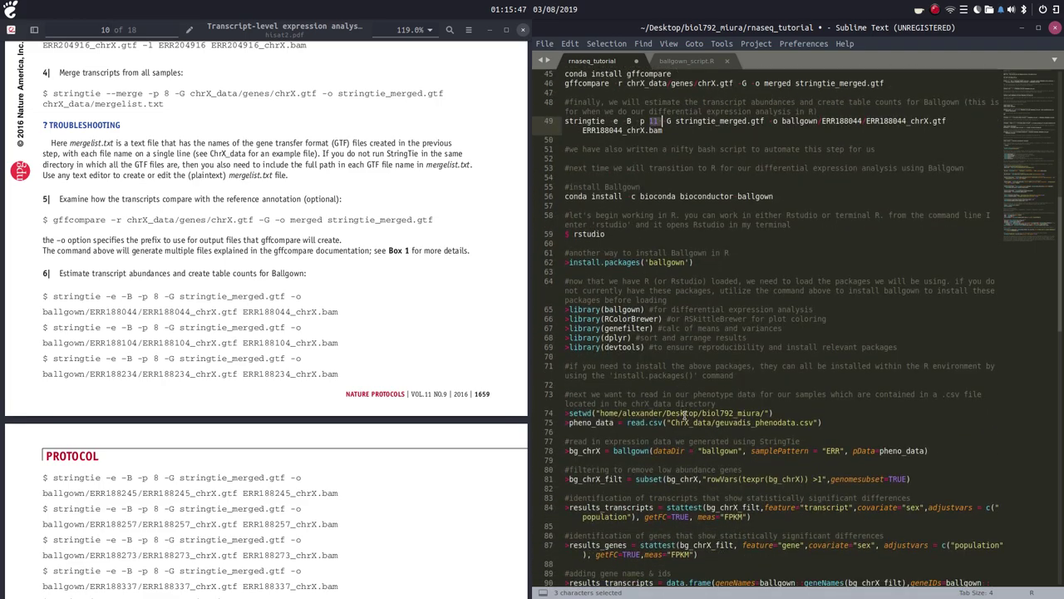
{"action": "scroll", "coordinate": [683, 413], "scroll_direction": "down", "scroll_amount": 8}
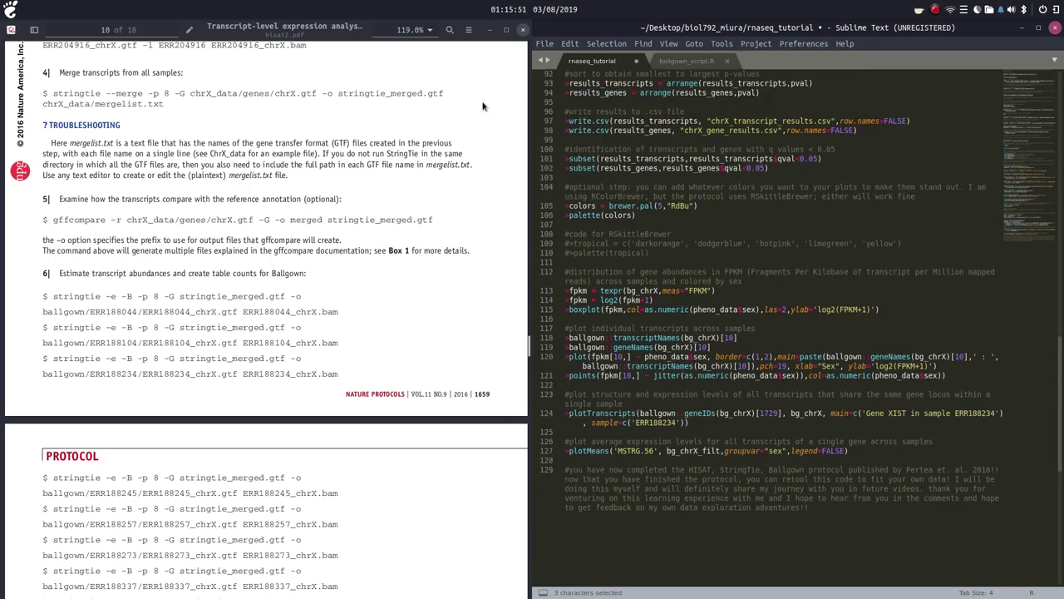
Switch to RStudio and open the results_genes and results_transcripts tables for viewing
{"action": "left_click", "coordinate": [488, 30]}
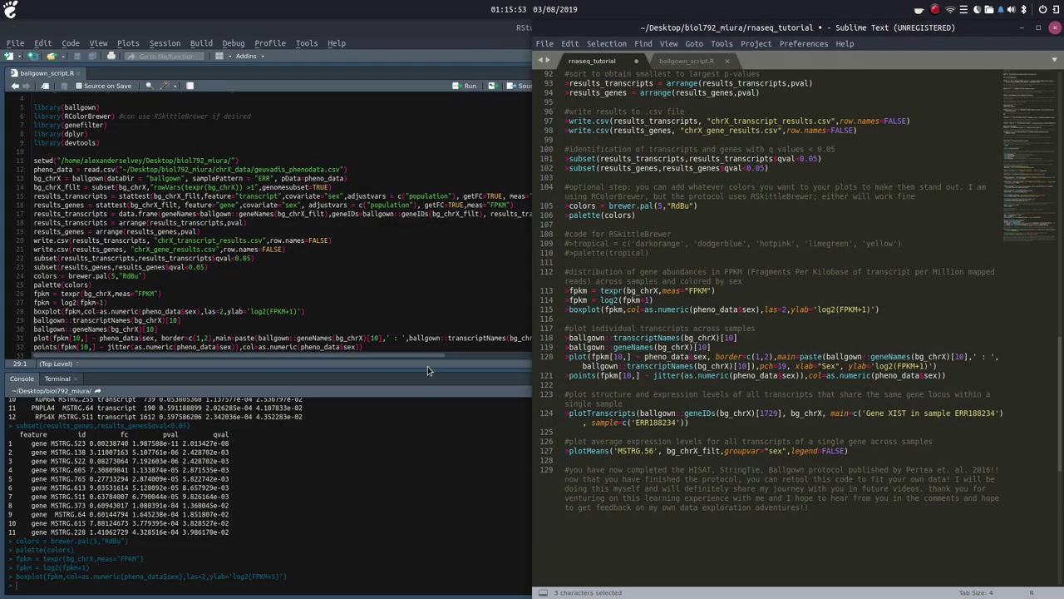
{"action": "left_click", "coordinate": [1021, 28]}
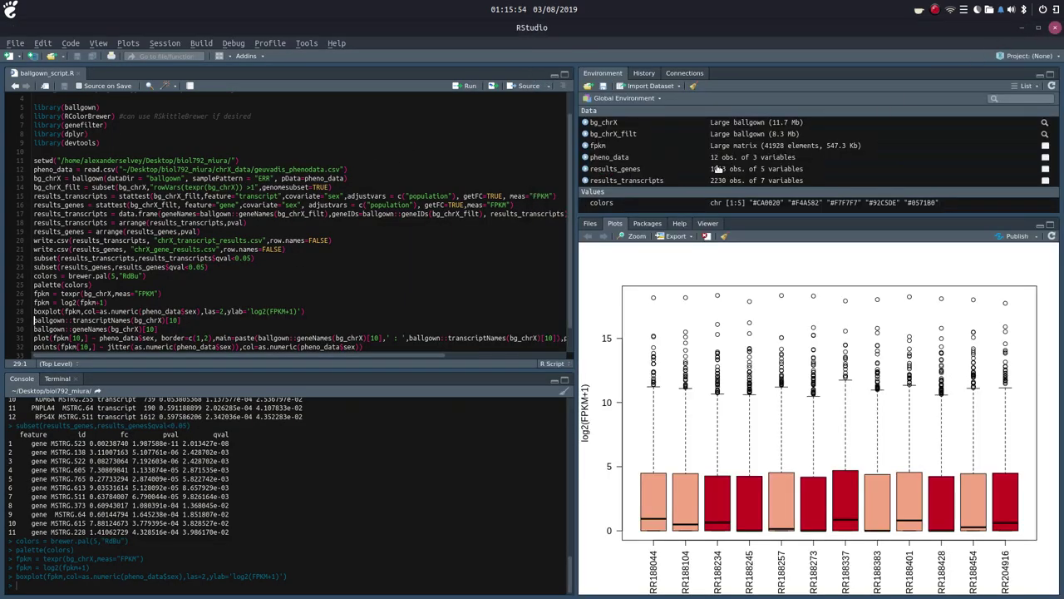
{"action": "left_click", "coordinate": [636, 170]}
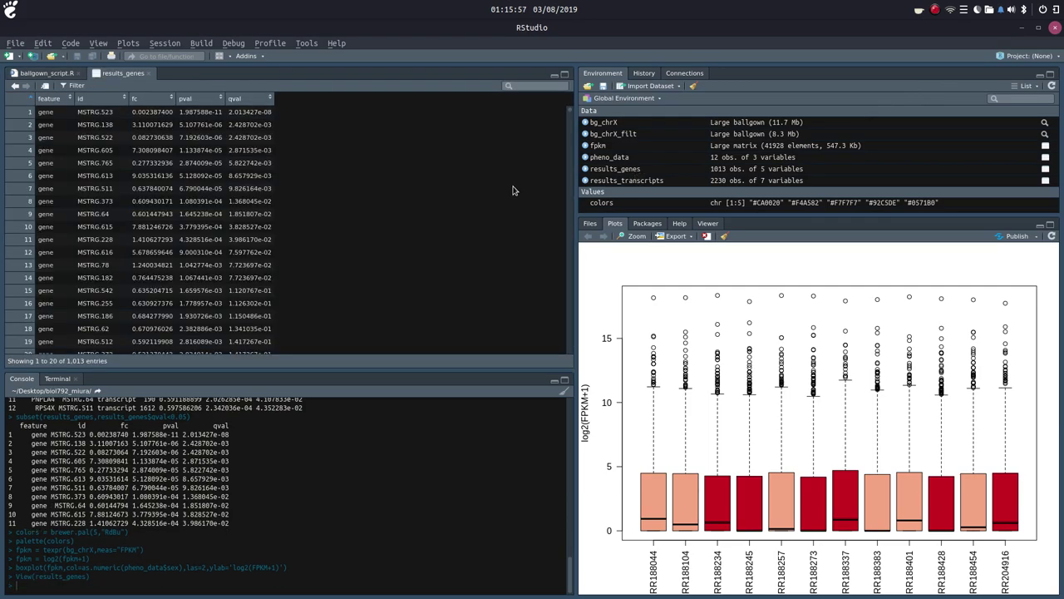
{"action": "left_click", "coordinate": [675, 181]}
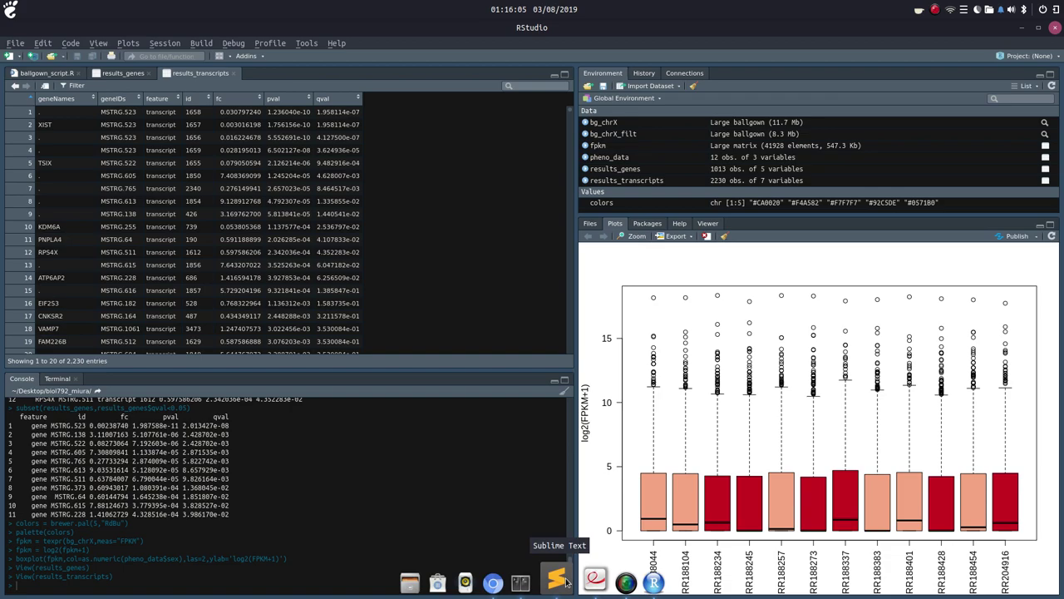
Check the individual transcript lines in Sublime Text, return to RStudio and highlight the XIST transcript's id in results_transcripts
{"action": "left_click", "coordinate": [563, 580]}
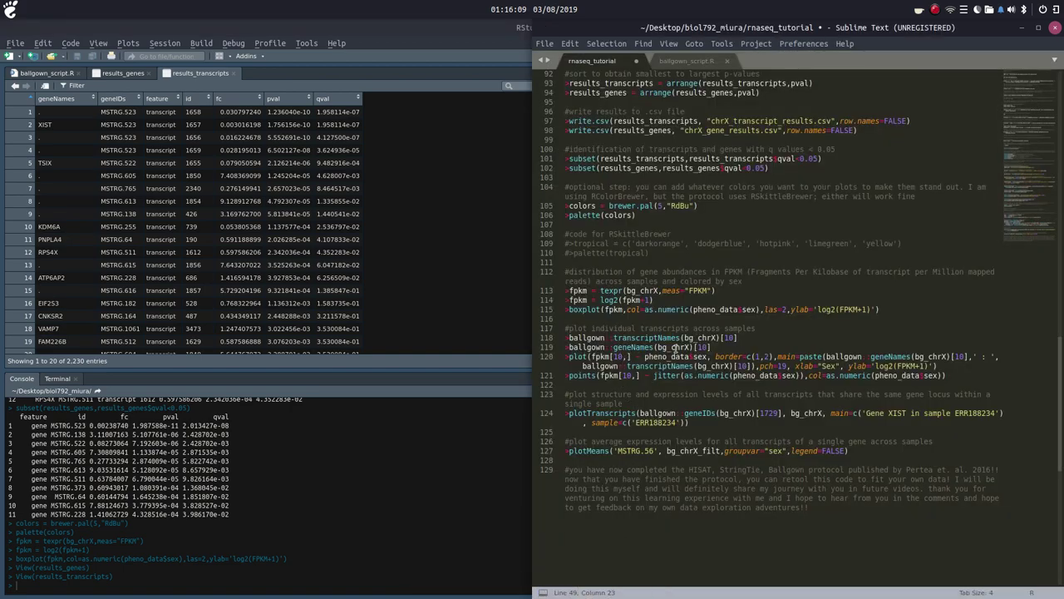
{"action": "left_click", "coordinate": [486, 316]}
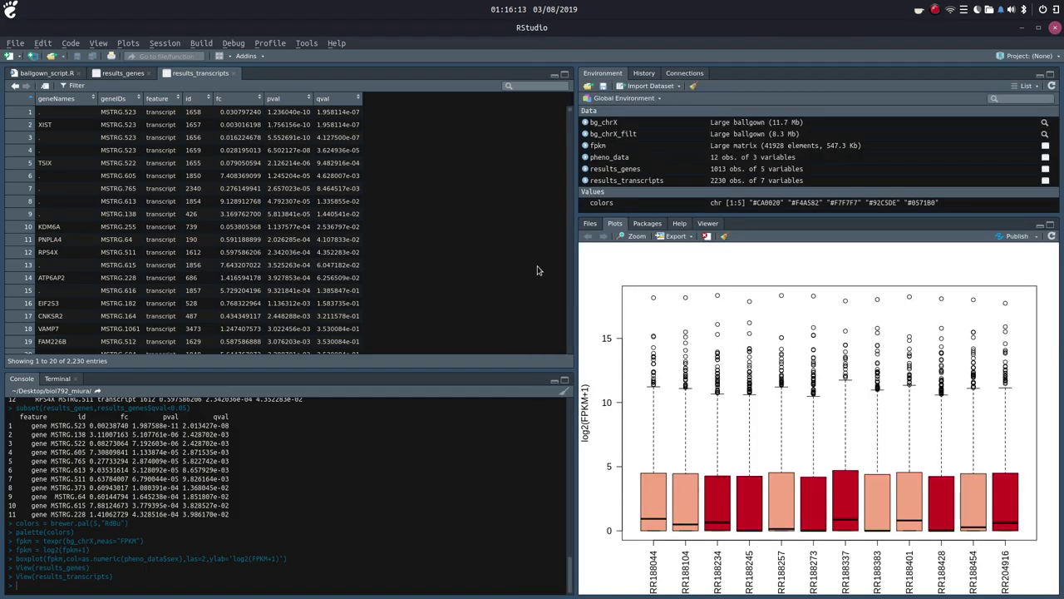
{"action": "left_click", "coordinate": [645, 181]}
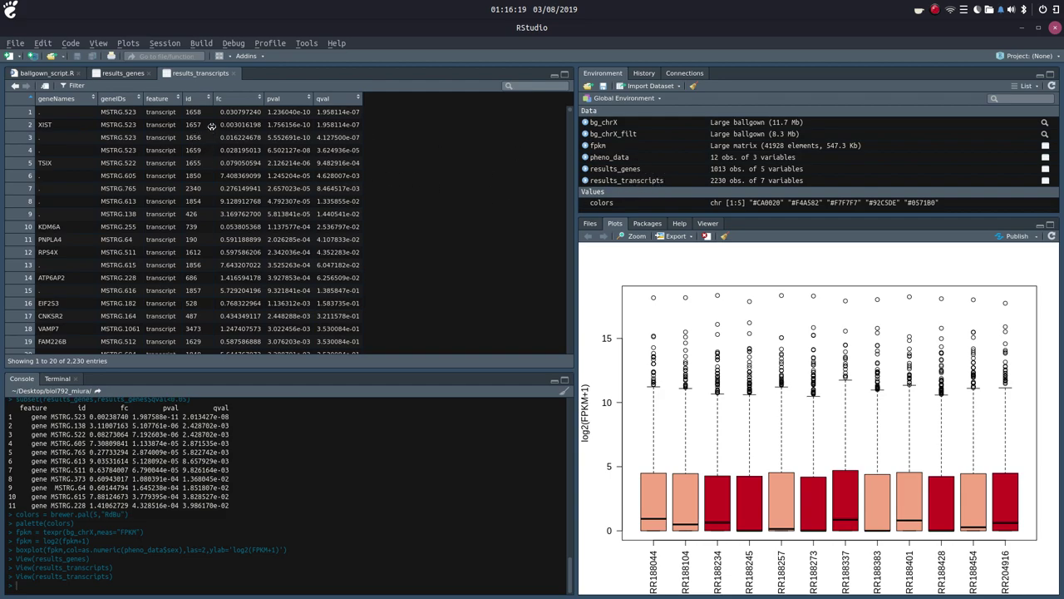
{"action": "left_click_drag", "start_coordinate": [206, 126], "coordinate": [186, 126]}
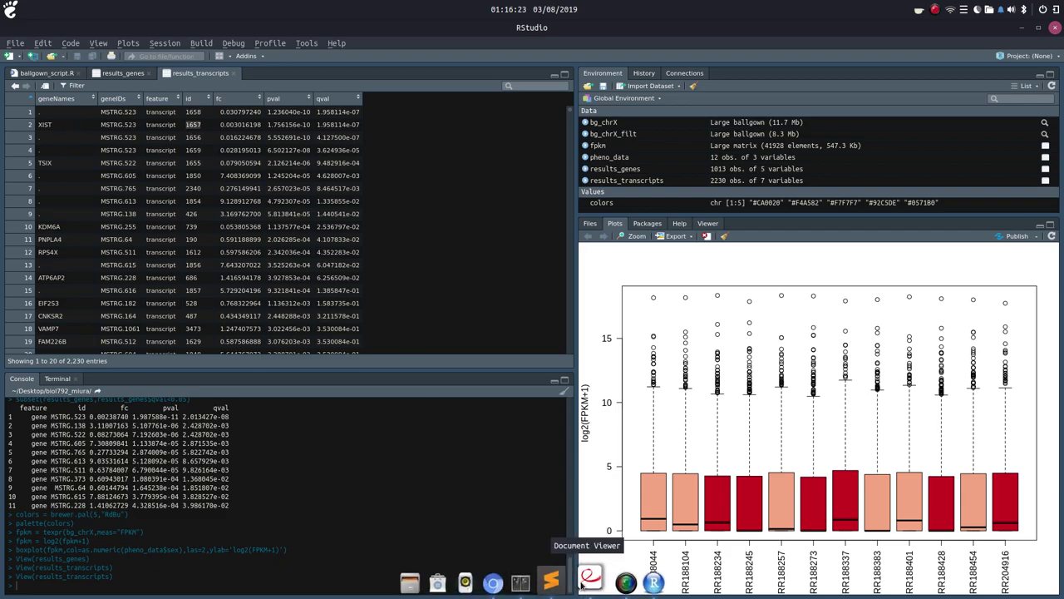
Switch to hisat2.pdf and compare with step 19, highlighting the index 12 below the transcriptNames command
{"action": "left_click", "coordinate": [583, 583]}
{"action": "scroll", "coordinate": [285, 399], "scroll_direction": "down", "scroll_amount": 15}
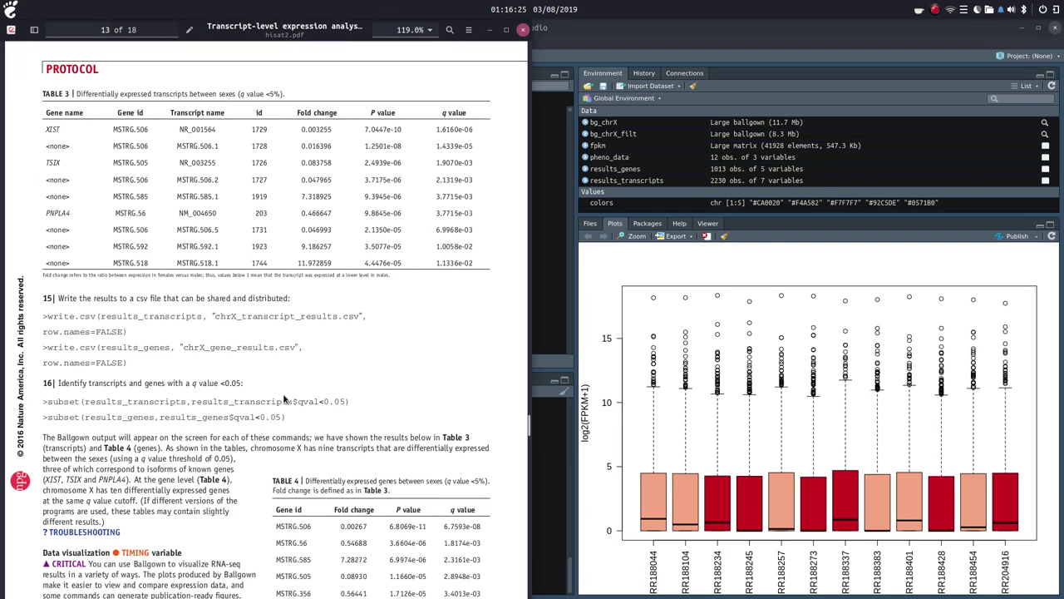
{"action": "scroll", "coordinate": [283, 399], "scroll_direction": "down", "scroll_amount": 10}
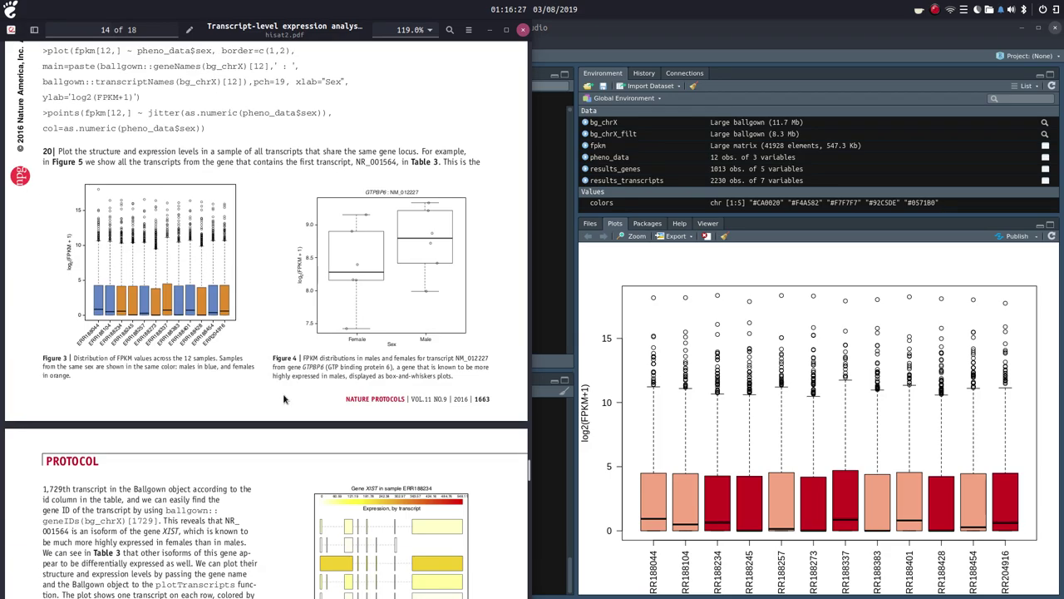
{"action": "scroll", "coordinate": [283, 399], "scroll_direction": "down", "scroll_amount": 5}
{"action": "left_click_drag", "start_coordinate": [154, 243], "coordinate": [132, 243]}
{"action": "scroll", "coordinate": [227, 254], "scroll_direction": "up", "scroll_amount": 3}
{"action": "scroll", "coordinate": [227, 254], "scroll_direction": "up", "scroll_amount": 3}
{"action": "scroll", "coordinate": [267, 259], "scroll_direction": "up", "scroll_amount": 3}
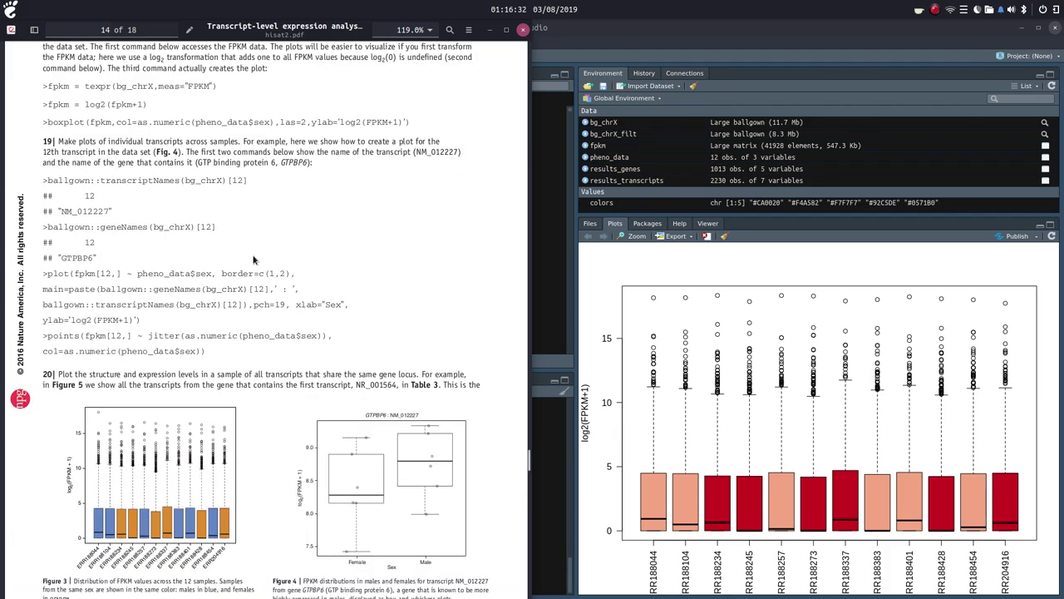
{"action": "double_click", "coordinate": [89, 196]}
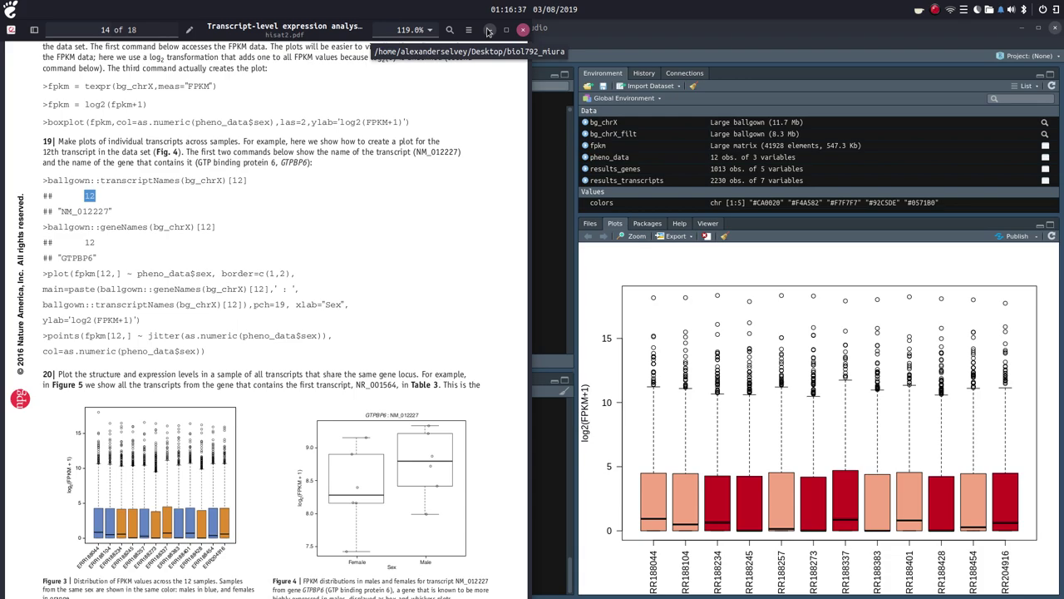
Return to RStudio and look through the entries of results_genes and results_transcripts
{"action": "left_click", "coordinate": [489, 31]}
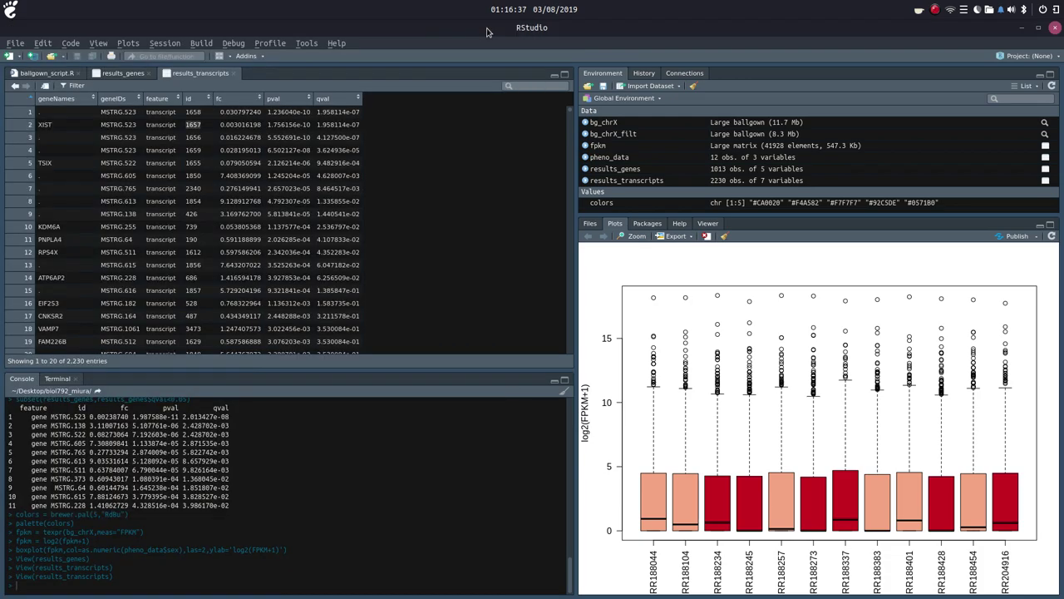
{"action": "left_click", "coordinate": [653, 170]}
{"action": "scroll", "coordinate": [176, 166], "scroll_direction": "down", "scroll_amount": 10}
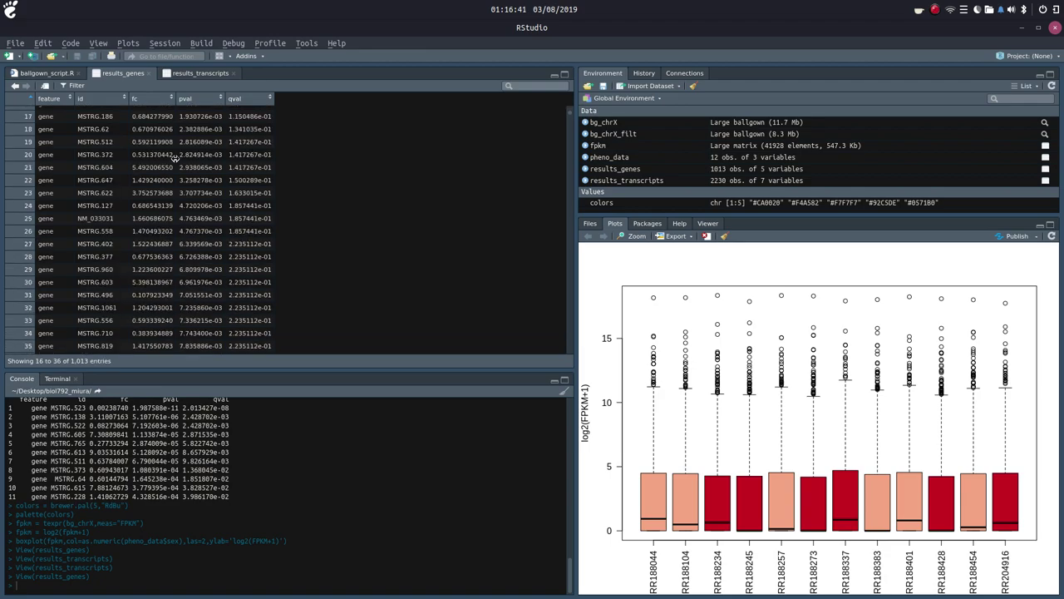
{"action": "left_click", "coordinate": [670, 180]}
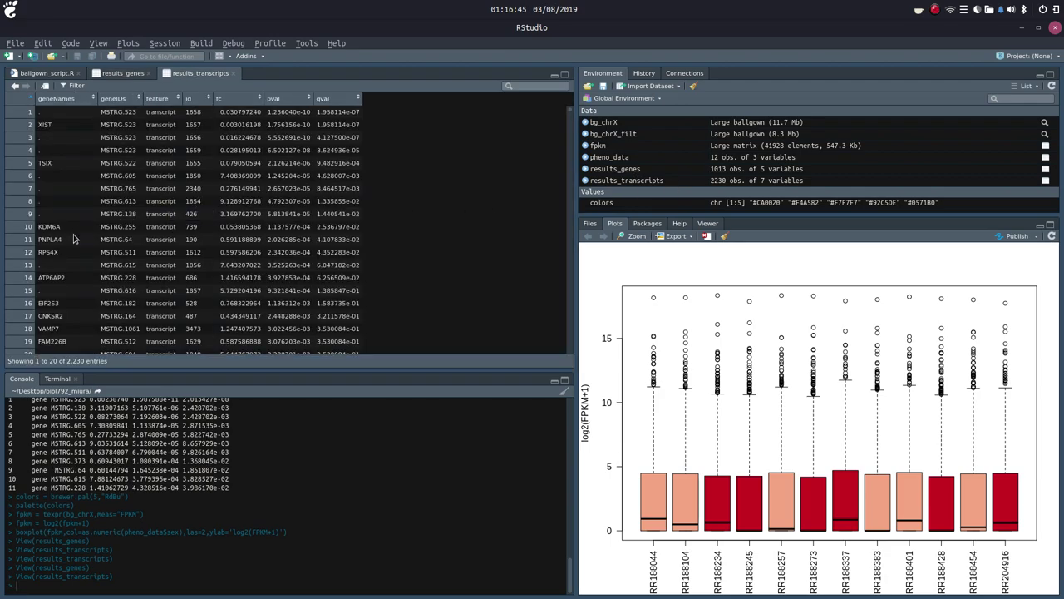
{"action": "scroll", "coordinate": [73, 240], "scroll_direction": "down", "scroll_amount": 3}
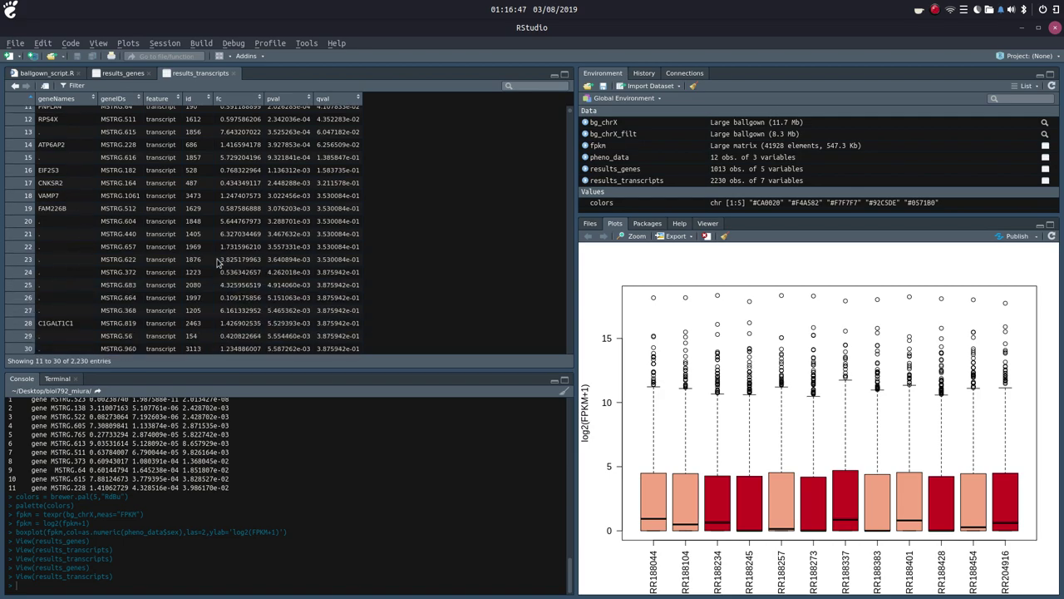
{"action": "scroll", "coordinate": [217, 263], "scroll_direction": "up", "scroll_amount": 3}
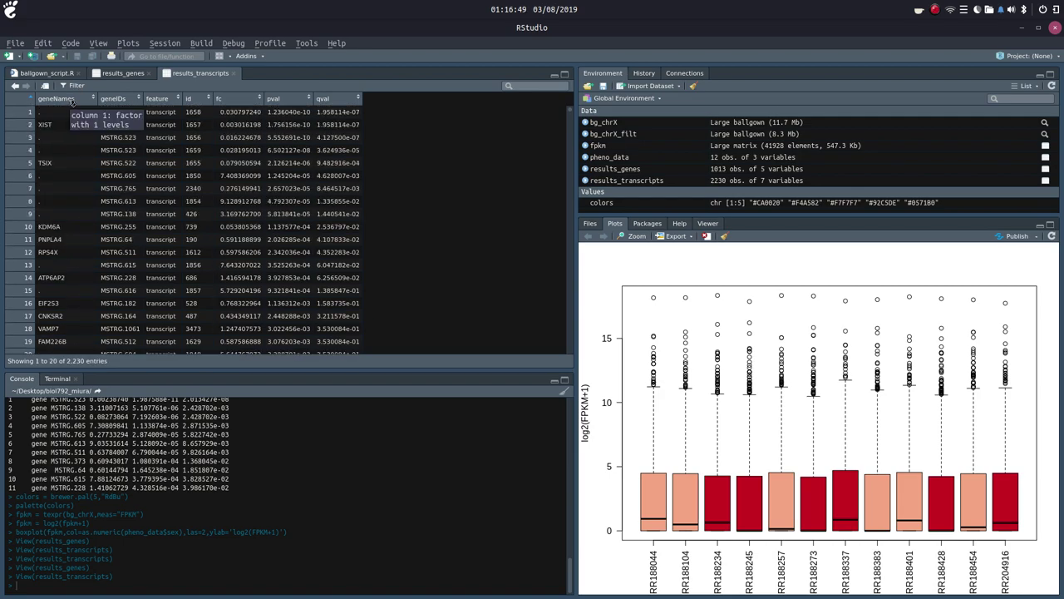
Sort results_transcripts by geneNames in descending order and look through the gene names beginning with G
{"action": "left_click", "coordinate": [73, 99]}
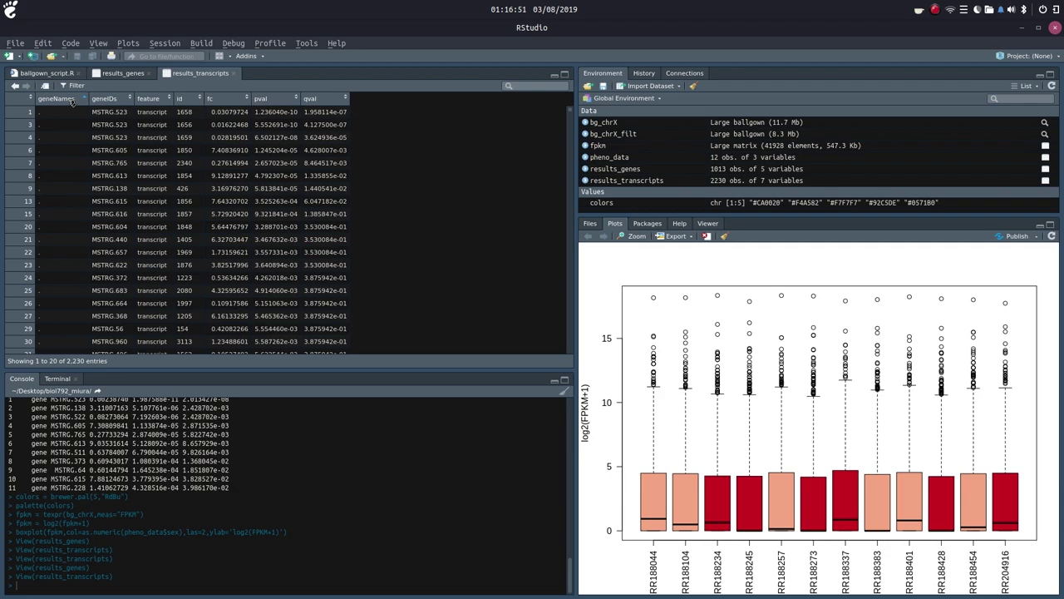
{"action": "left_click", "coordinate": [73, 99]}
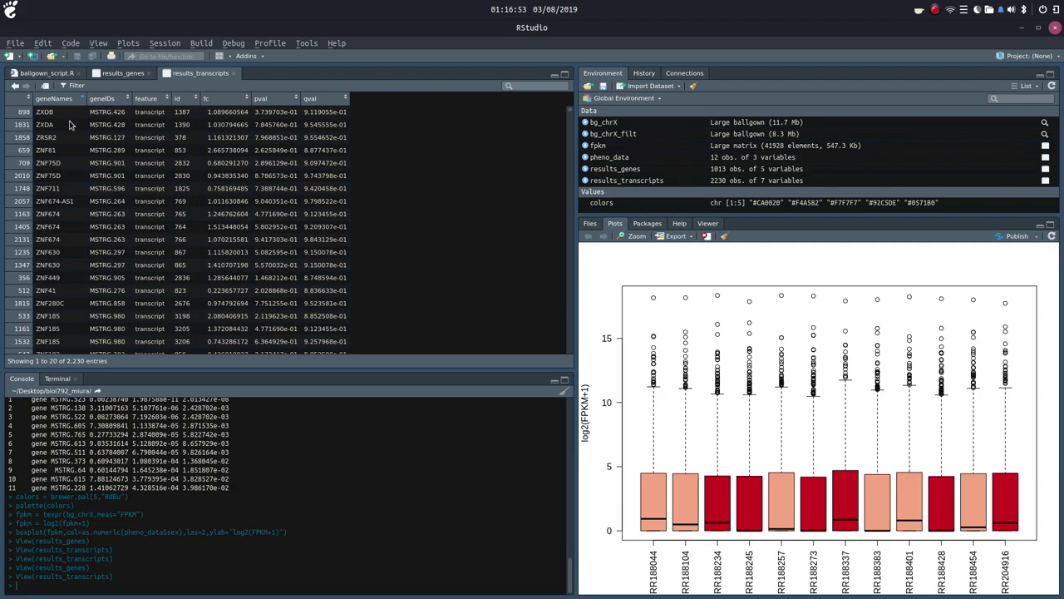
{"action": "scroll", "coordinate": [75, 157], "scroll_direction": "down", "scroll_amount": 20}
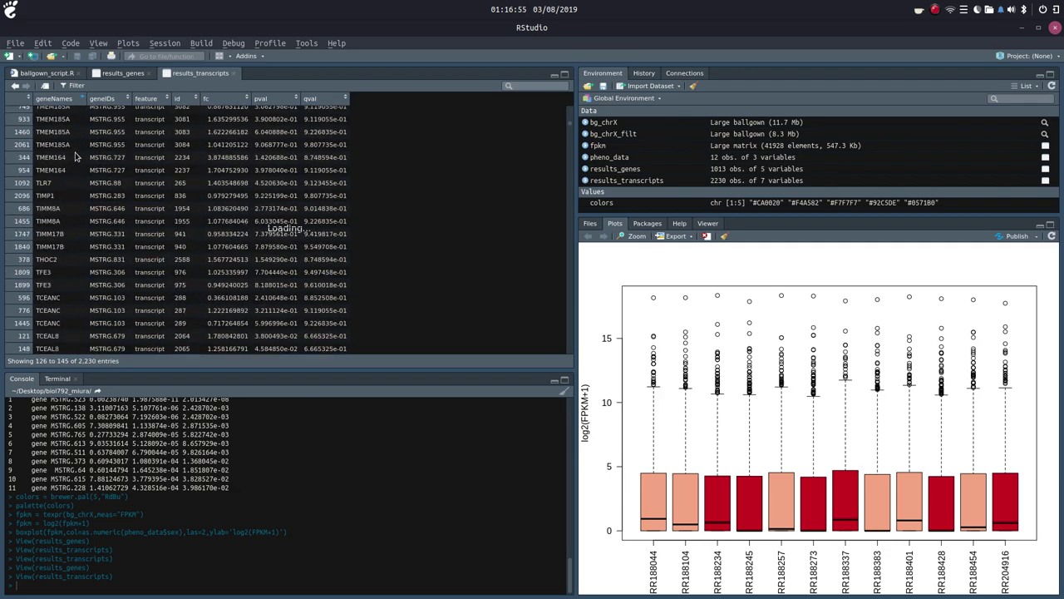
{"action": "scroll", "coordinate": [75, 156], "scroll_direction": "down", "scroll_amount": 10}
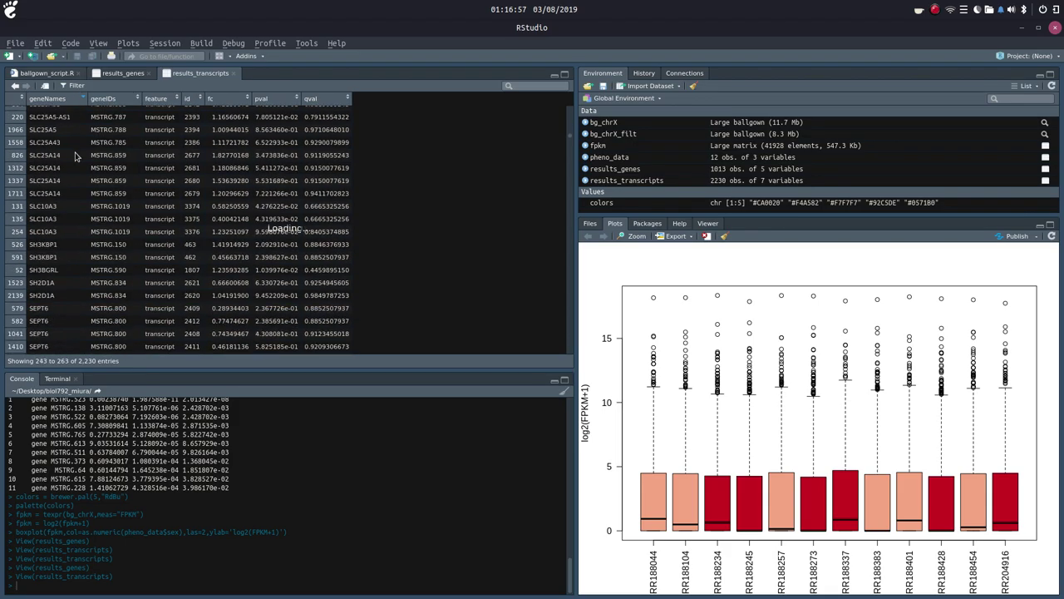
{"action": "left_click_drag", "start_coordinate": [569, 139], "coordinate": [574, 186]}
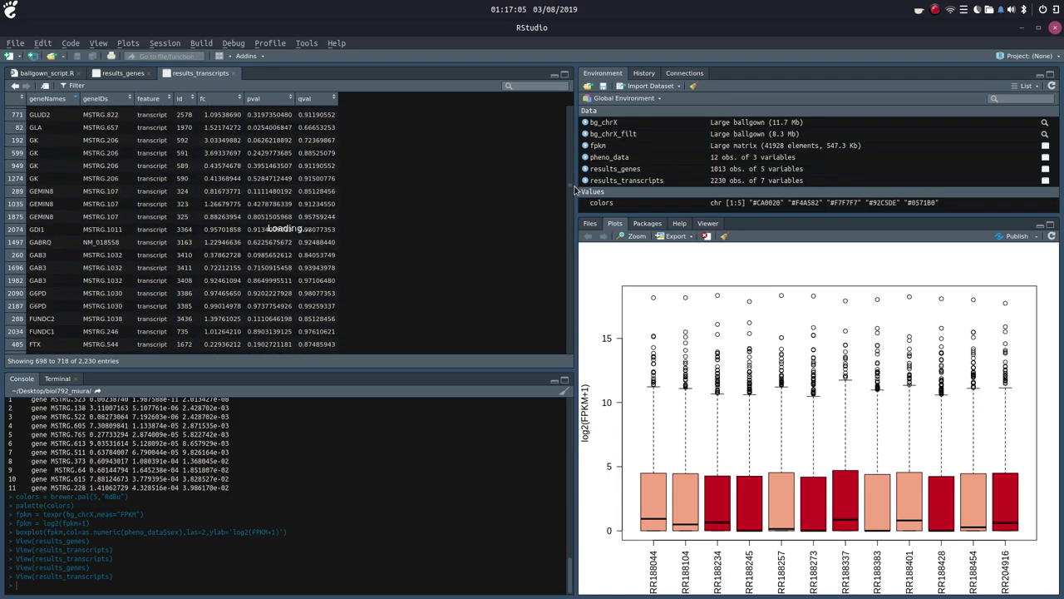
{"action": "scroll", "coordinate": [159, 228], "scroll_direction": "up", "scroll_amount": 10}
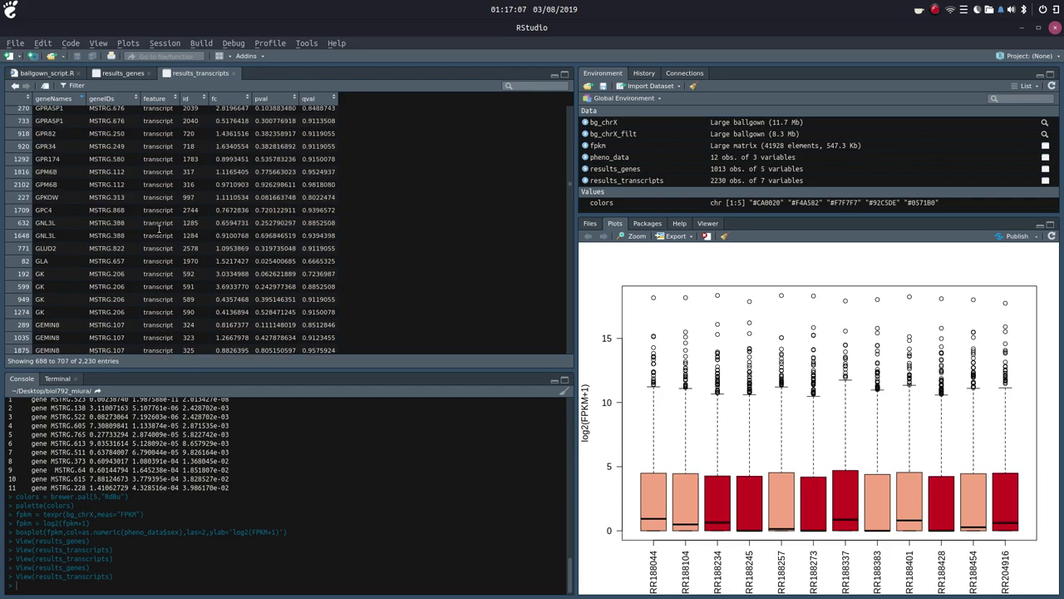
Examine the XIST row in the sorted results_transcripts table and recheck the gene names around GSPT2 and GPR174
{"action": "scroll", "coordinate": [159, 233], "scroll_direction": "down", "scroll_amount": 2}
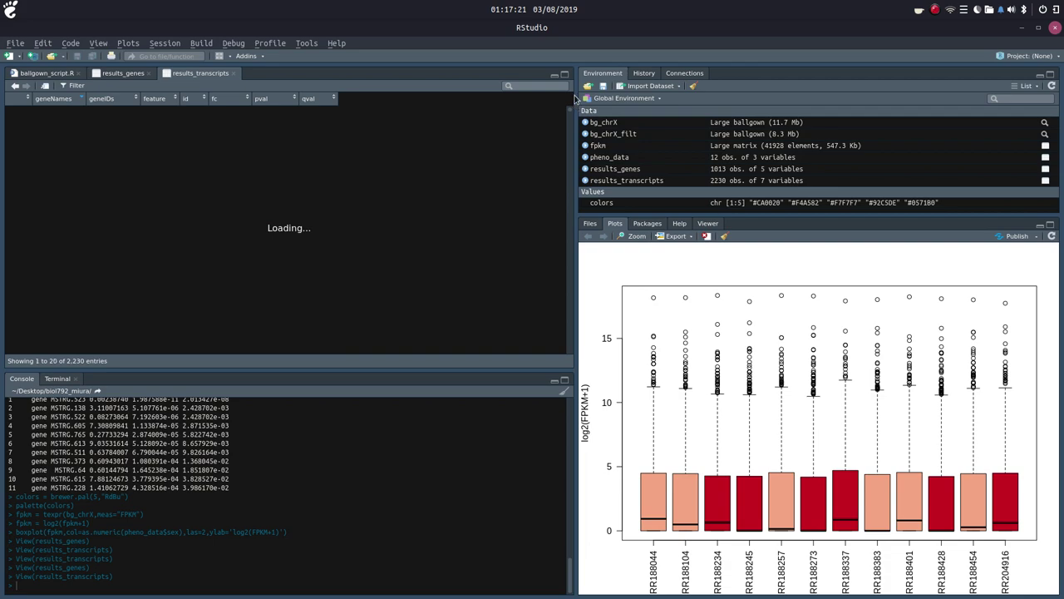
{"action": "scroll", "coordinate": [109, 186], "scroll_direction": "down", "scroll_amount": 5}
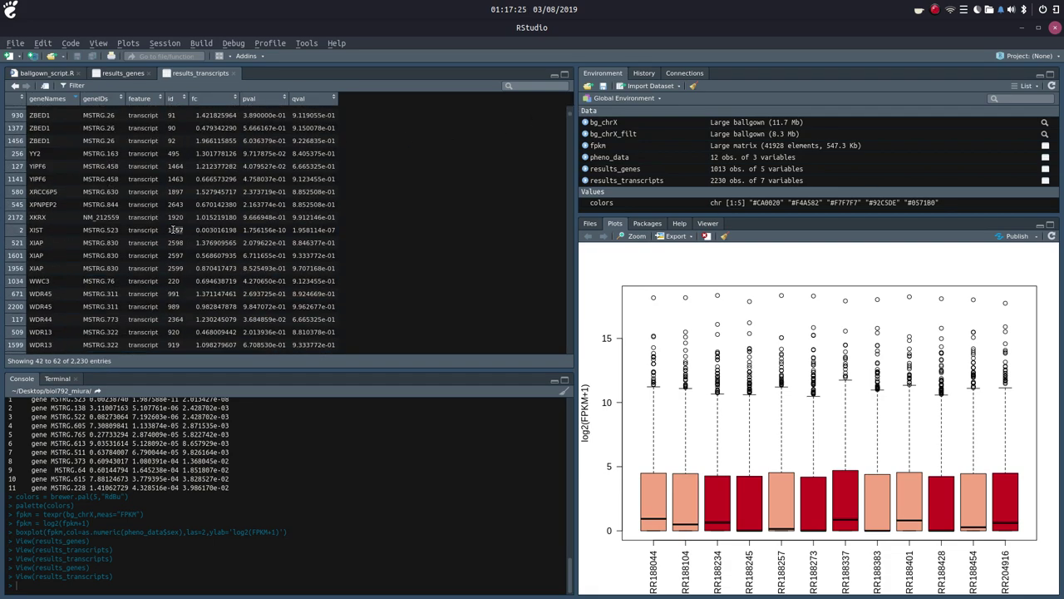
{"action": "left_click", "coordinate": [378, 230]}
{"action": "left_click", "coordinate": [45, 235]}
{"action": "left_click_drag", "start_coordinate": [570, 121], "coordinate": [562, 193]}
{"action": "scroll", "coordinate": [361, 222], "scroll_direction": "up", "scroll_amount": 5}
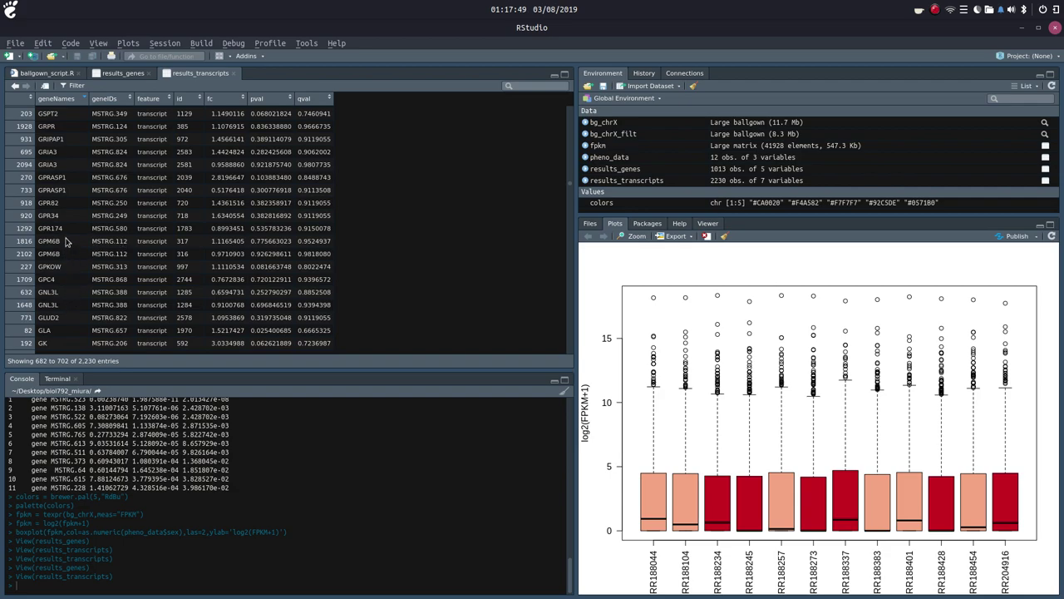
Reopen ballgown_script.R, switch to Sublime Text and highlight the transcriptNames and geneNames commands for index 10 in rnaseq_tutorial
{"action": "scroll", "coordinate": [66, 241], "scroll_direction": "up", "scroll_amount": 2}
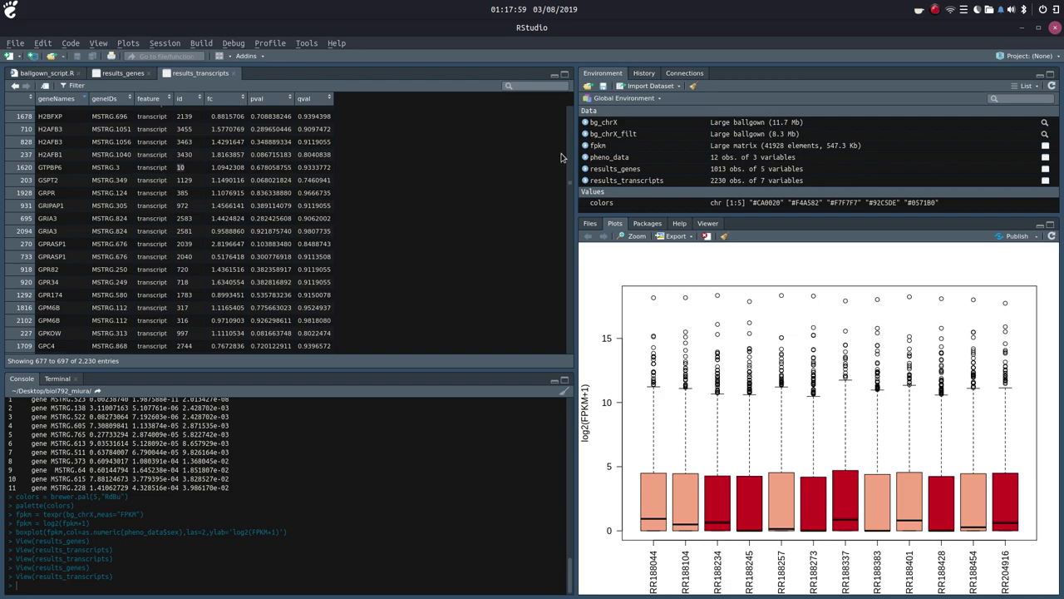
{"action": "left_click", "coordinate": [65, 74]}
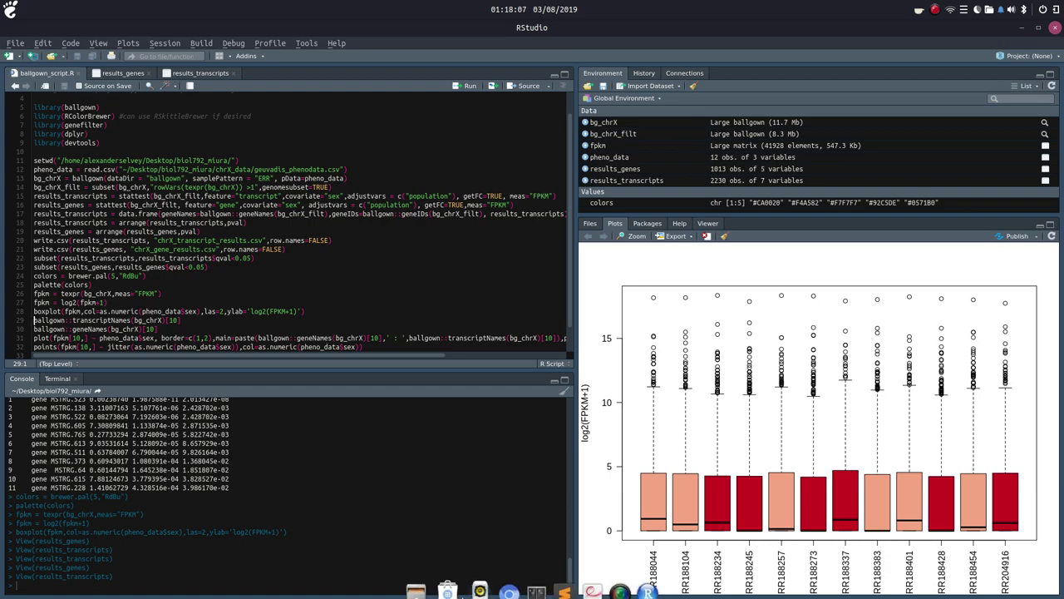
{"action": "left_click", "coordinate": [560, 582]}
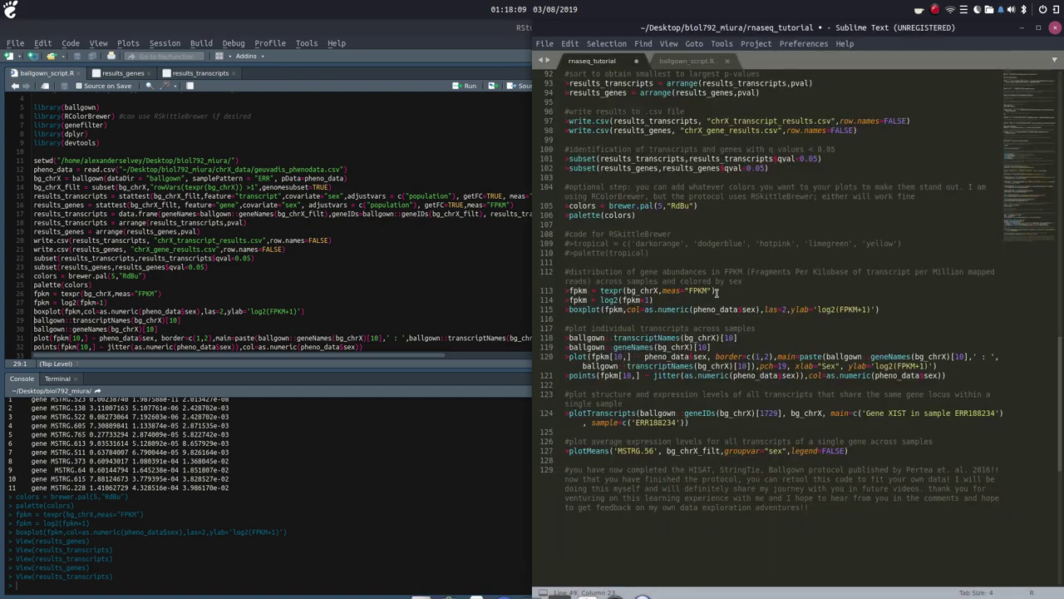
{"action": "left_click_drag", "start_coordinate": [737, 338], "coordinate": [657, 338]}
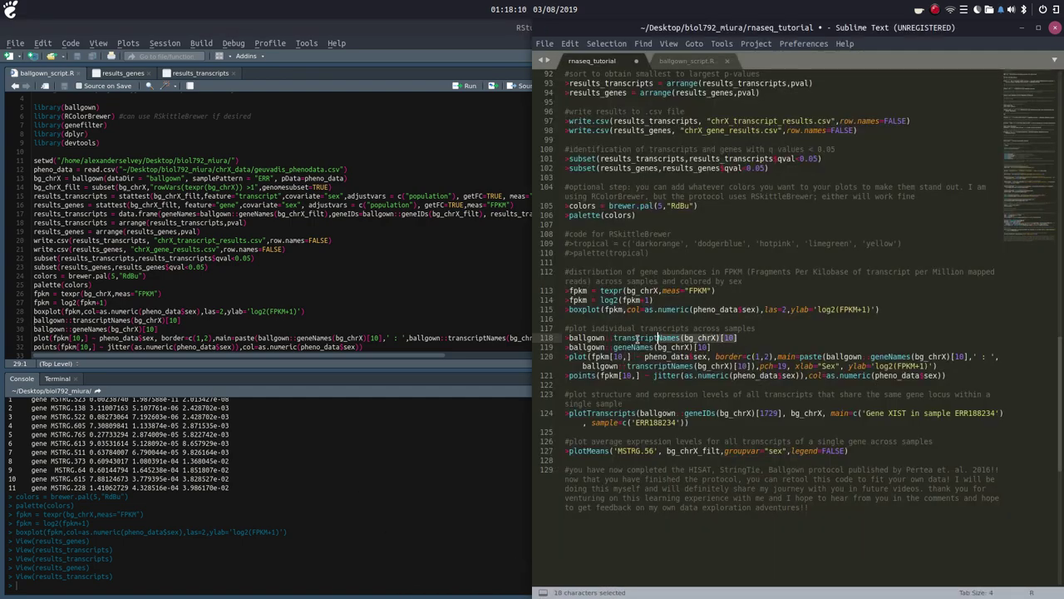
{"action": "triple_click", "coordinate": [565, 338]}
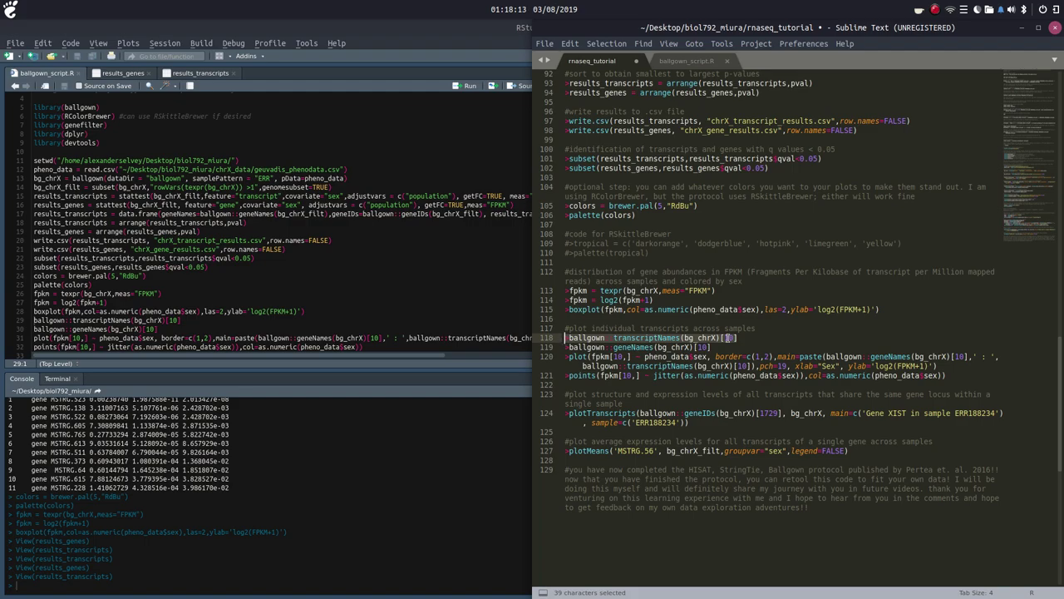
{"action": "left_click_drag", "start_coordinate": [717, 347], "coordinate": [562, 348]}
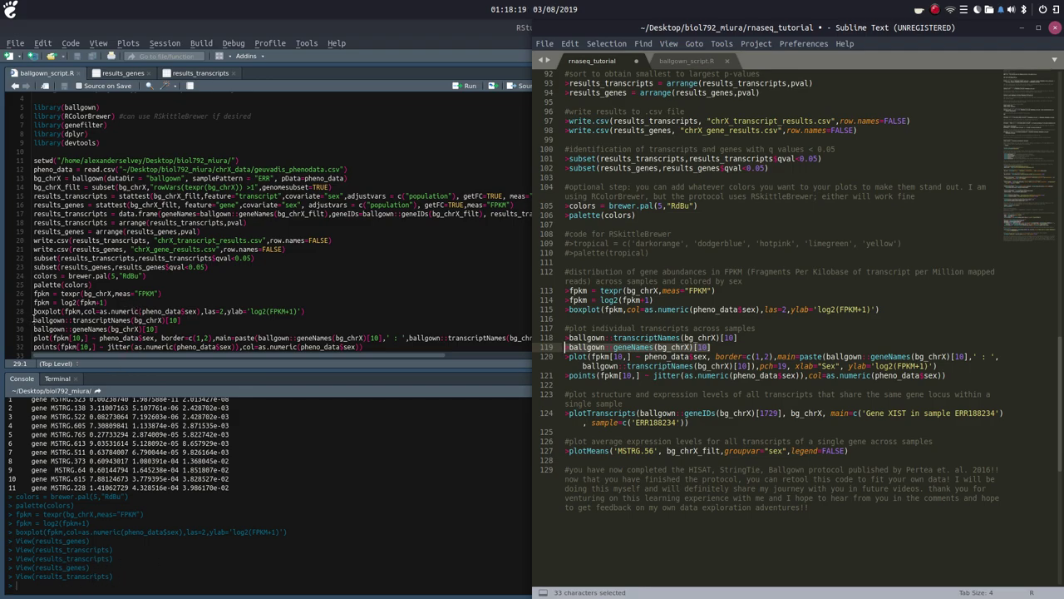
In RStudio, run ballgown::transcriptNames(bg_chrX)[10] and ballgown::geneNames(bg_chrX)[10], highlighting each returned name in the console
{"action": "left_click", "coordinate": [33, 325]}
{"action": "key", "text": "ctrl+Return"}
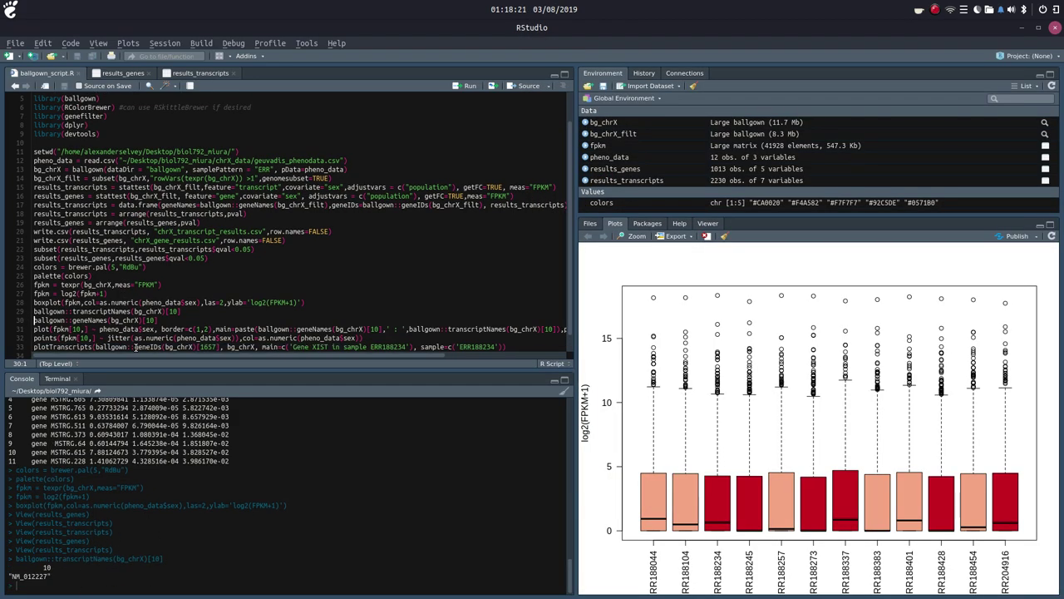
{"action": "left_click_drag", "start_coordinate": [48, 576], "coordinate": [10, 575]}
{"action": "left_click", "coordinate": [32, 320]}
{"action": "key", "text": "ctrl+Return"}
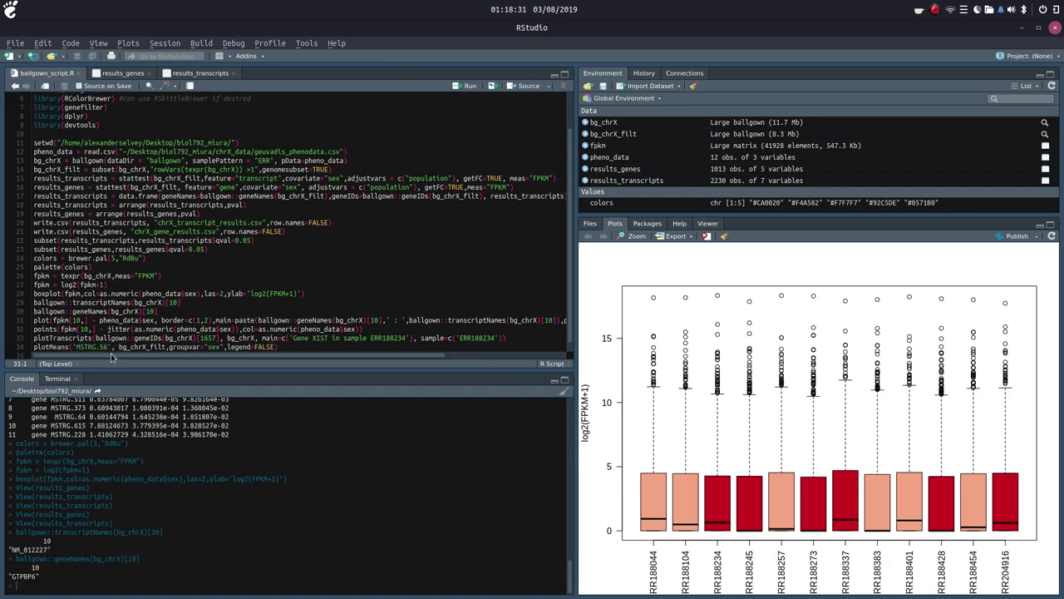
{"action": "left_click_drag", "start_coordinate": [38, 576], "coordinate": [12, 576]}
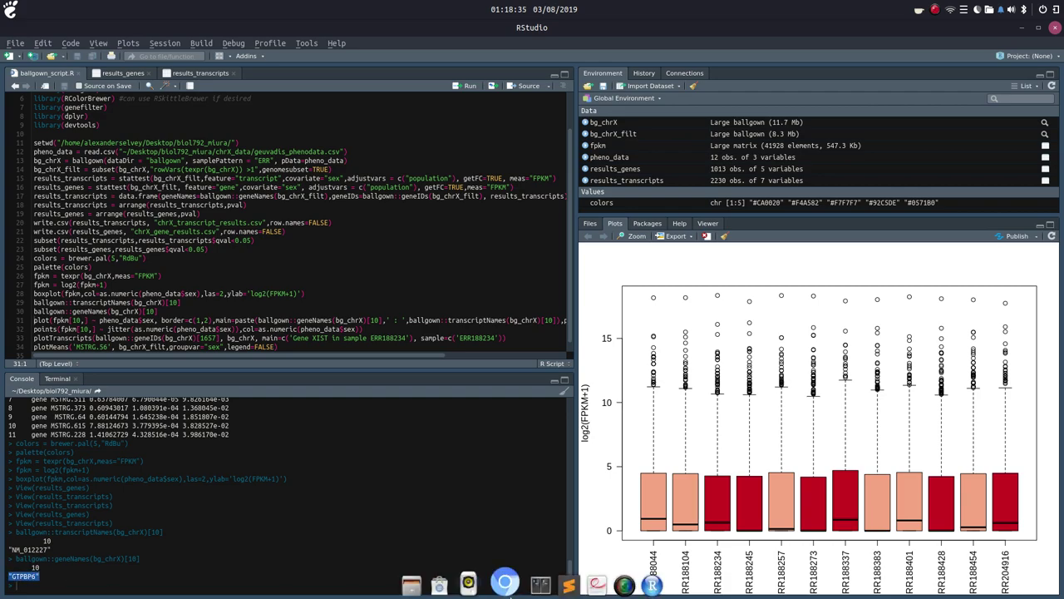
Switch to Sublime Text and examine the plot and points commands, highlighting the main title's geneNames and transcriptNames parts
{"action": "left_click", "coordinate": [569, 584]}
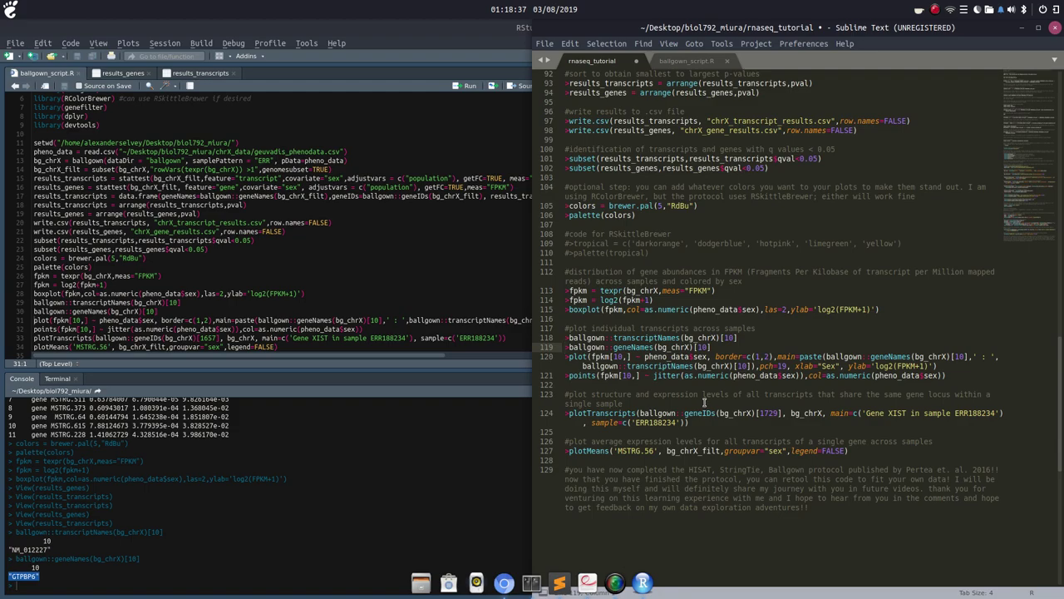
{"action": "left_click_drag", "start_coordinate": [564, 357], "coordinate": [955, 376]}
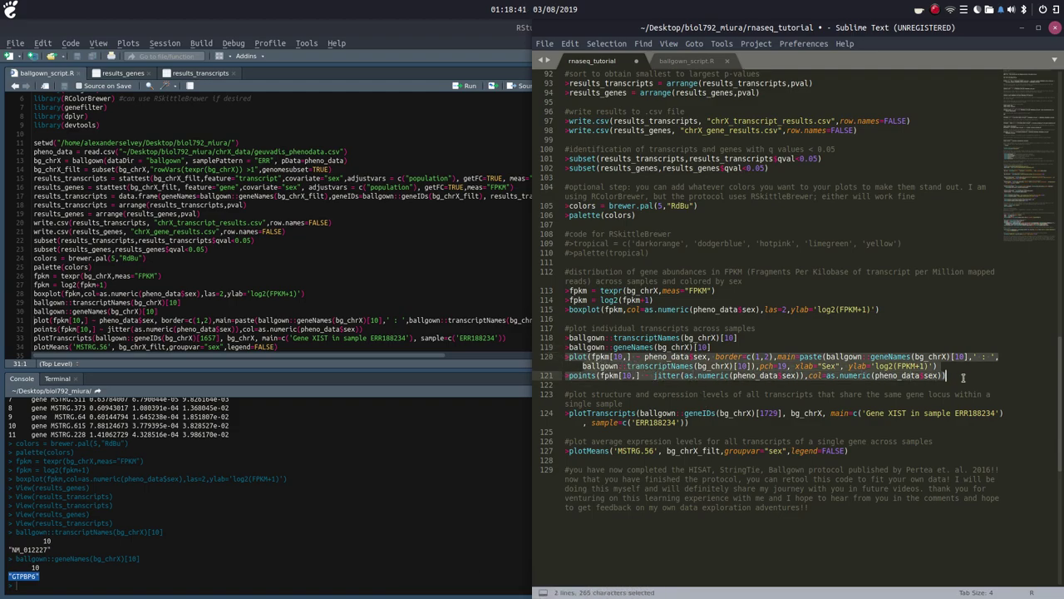
{"action": "left_click", "coordinate": [600, 356]}
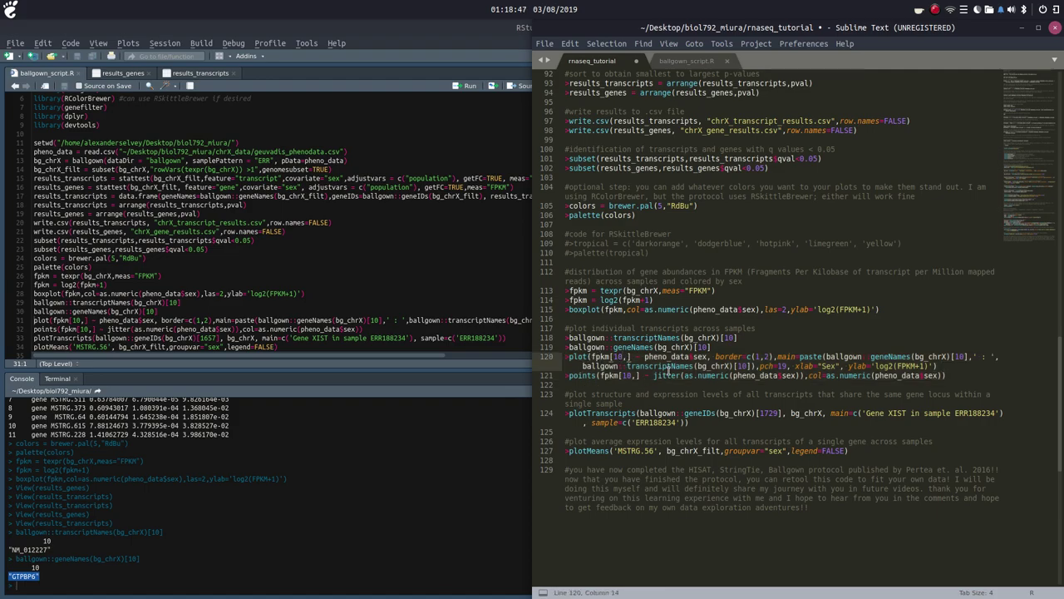
{"action": "left_click_drag", "start_coordinate": [645, 356], "coordinate": [913, 357]}
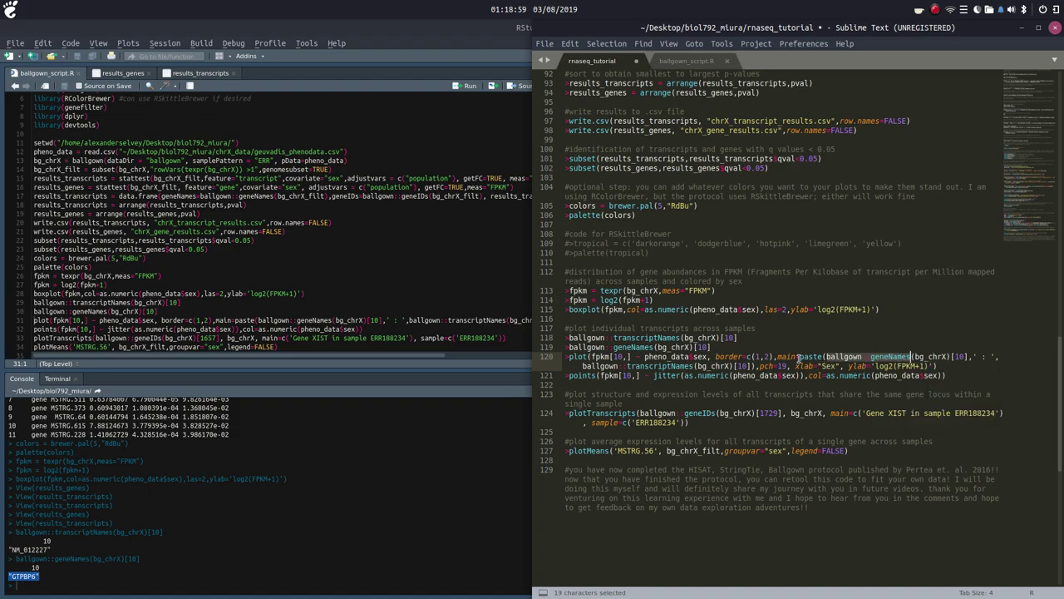
{"action": "left_click_drag", "start_coordinate": [798, 356], "coordinate": [778, 356]}
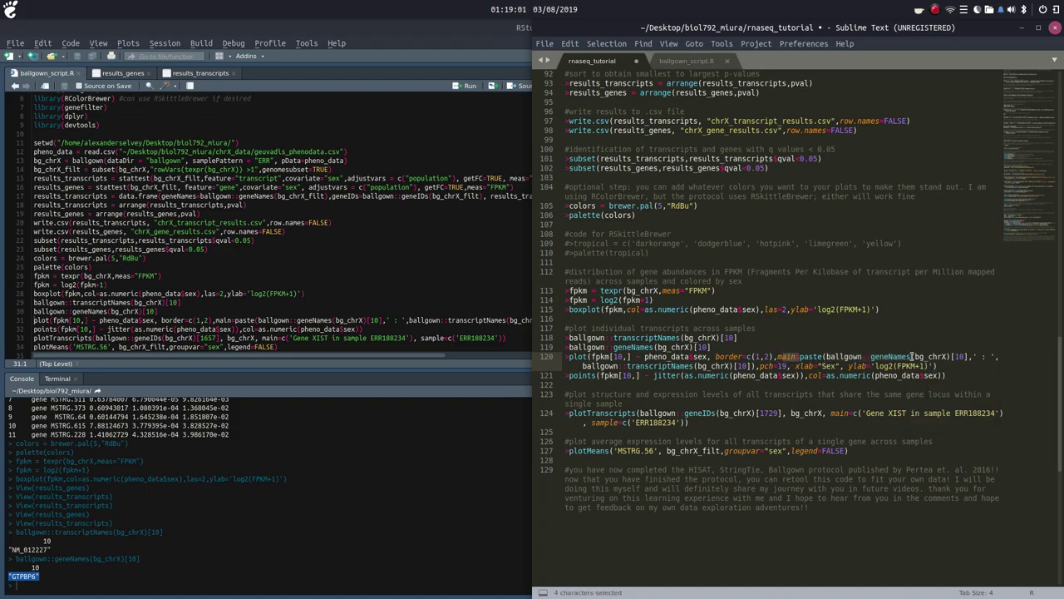
{"action": "left_click_drag", "start_coordinate": [912, 356], "coordinate": [965, 356]}
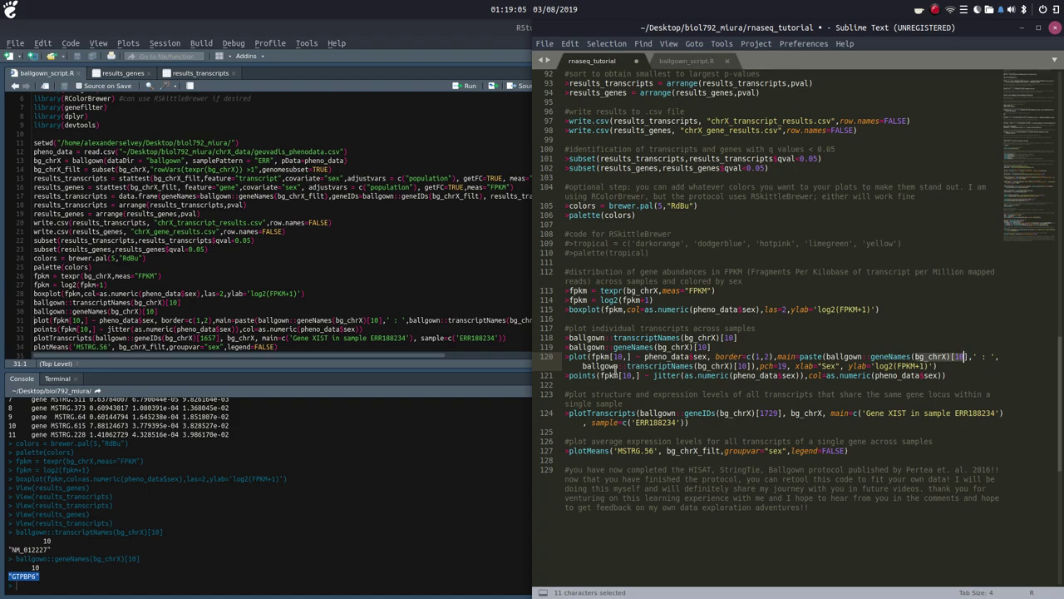
{"action": "left_click_drag", "start_coordinate": [709, 366], "coordinate": [751, 367]}
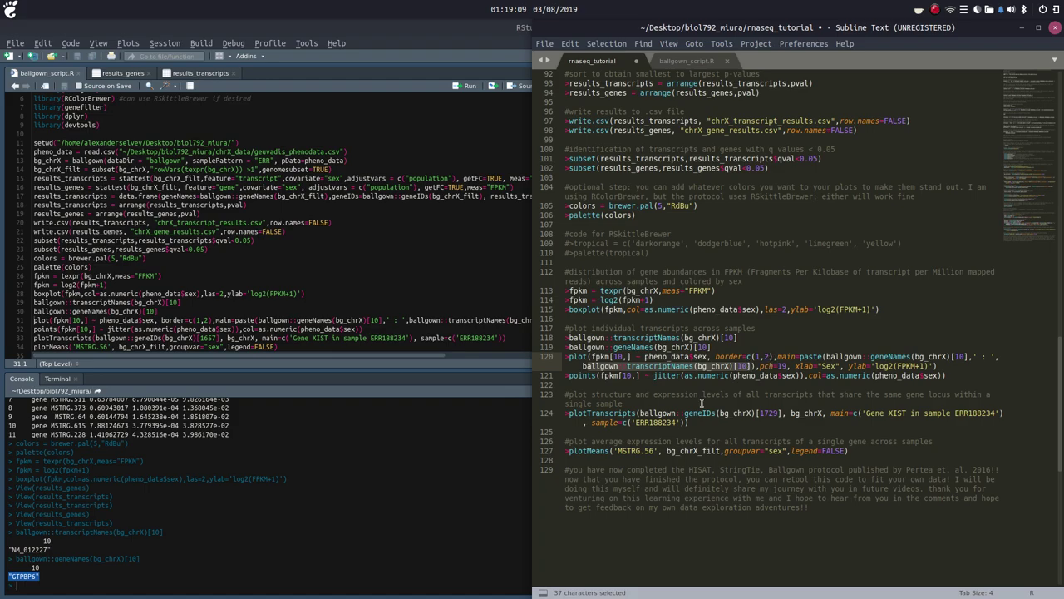
Return to RStudio and recheck the transcript name and gene name printed in the console for index 10
{"action": "left_click", "coordinate": [48, 552]}
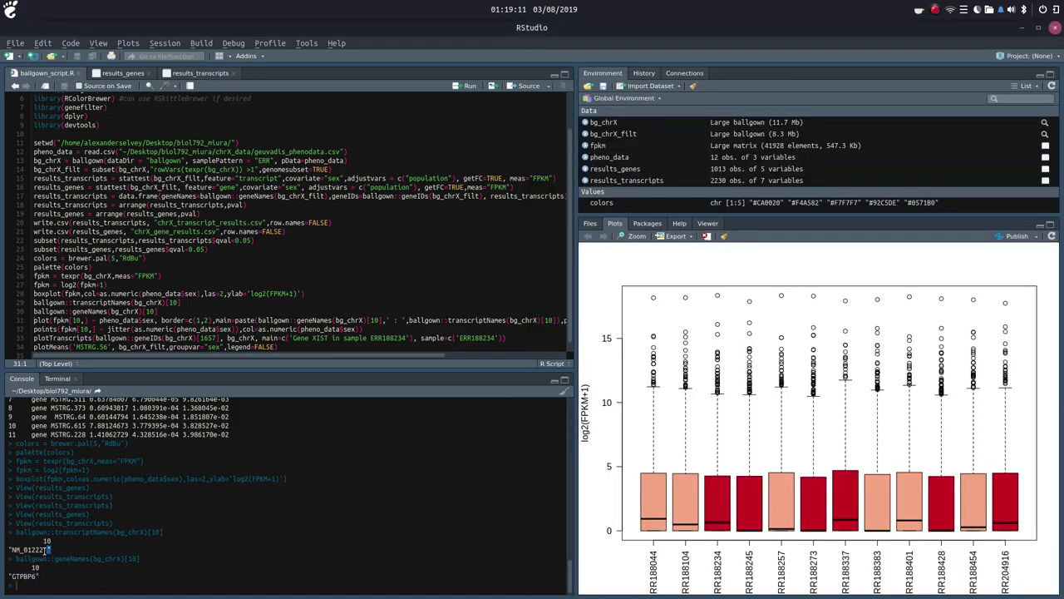
{"action": "left_click_drag", "start_coordinate": [47, 551], "coordinate": [10, 549]}
{"action": "left_click", "coordinate": [41, 577]}
{"action": "key", "text": "ctrl+a"}
{"action": "left_click", "coordinate": [8, 580]}
Switch to Sublime Text and examine the plot command's pch=19, xlab="Sex" and ylab='log2(FPKM+1)' arguments
{"action": "left_click", "coordinate": [554, 578]}
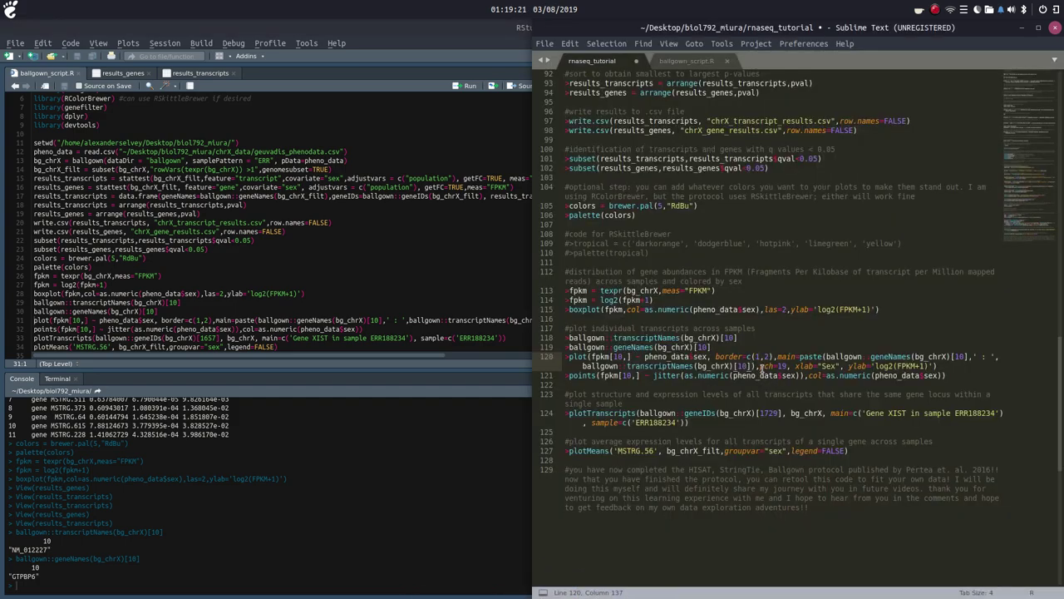
{"action": "left_click_drag", "start_coordinate": [760, 366], "coordinate": [840, 366]}
{"action": "left_click", "coordinate": [796, 366]}
{"action": "left_click_drag", "start_coordinate": [853, 369], "coordinate": [930, 366]}
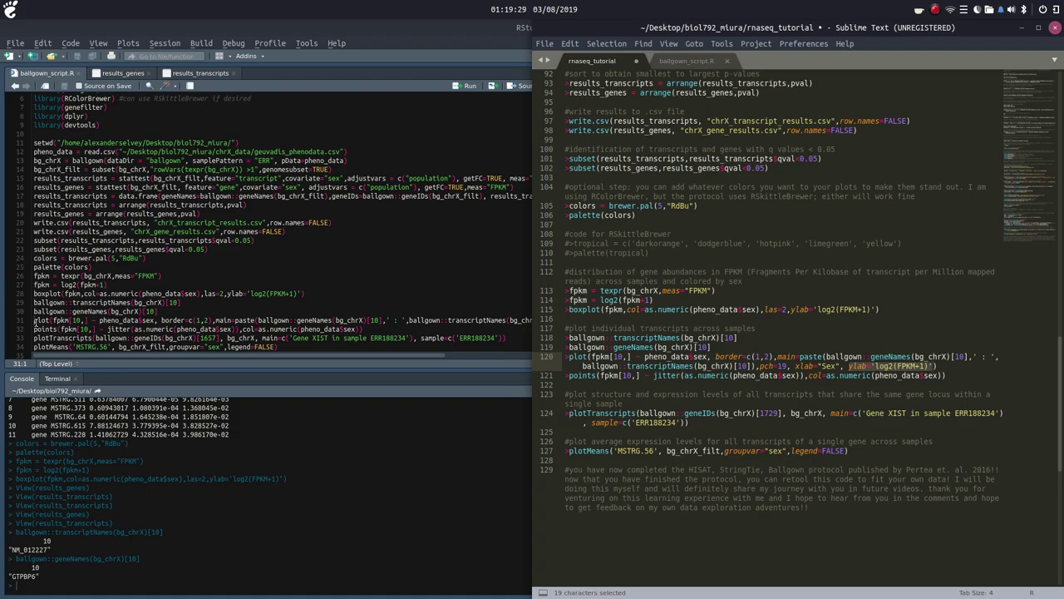
In RStudio, plot fpkm[10,] by sex with jittered sample points, then redraw the plot and overlay a single set of points
{"action": "left_click", "coordinate": [35, 323]}
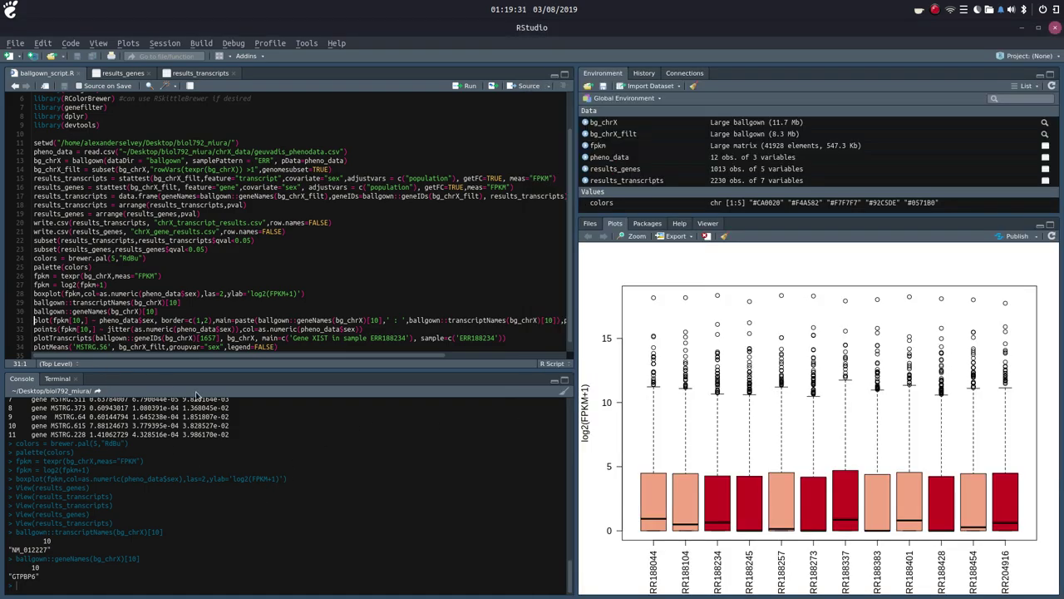
{"action": "key", "text": "ctrl+Return"}
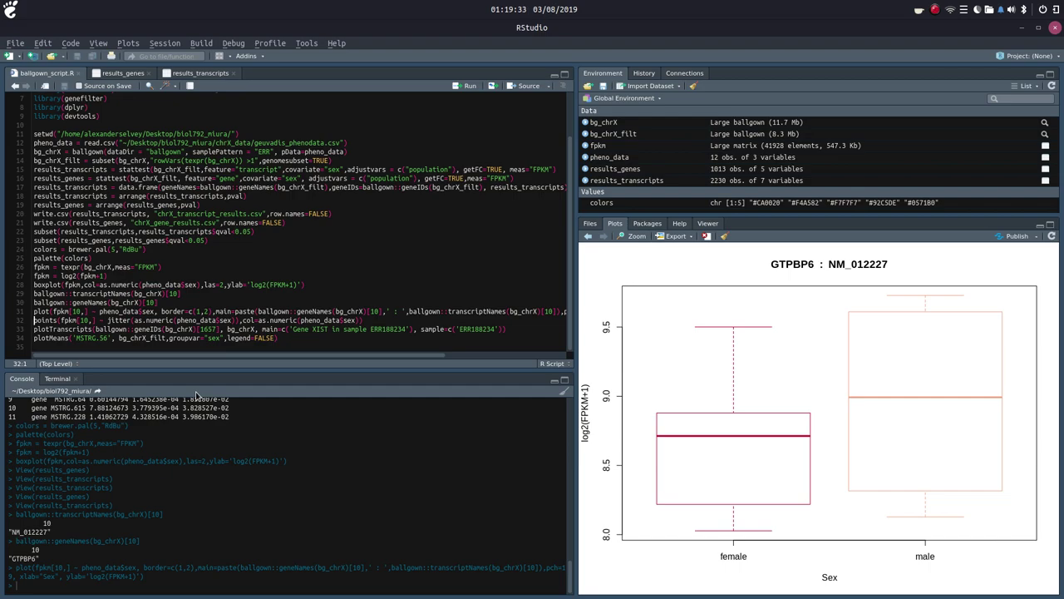
{"action": "key", "text": "ctrl+Return"}
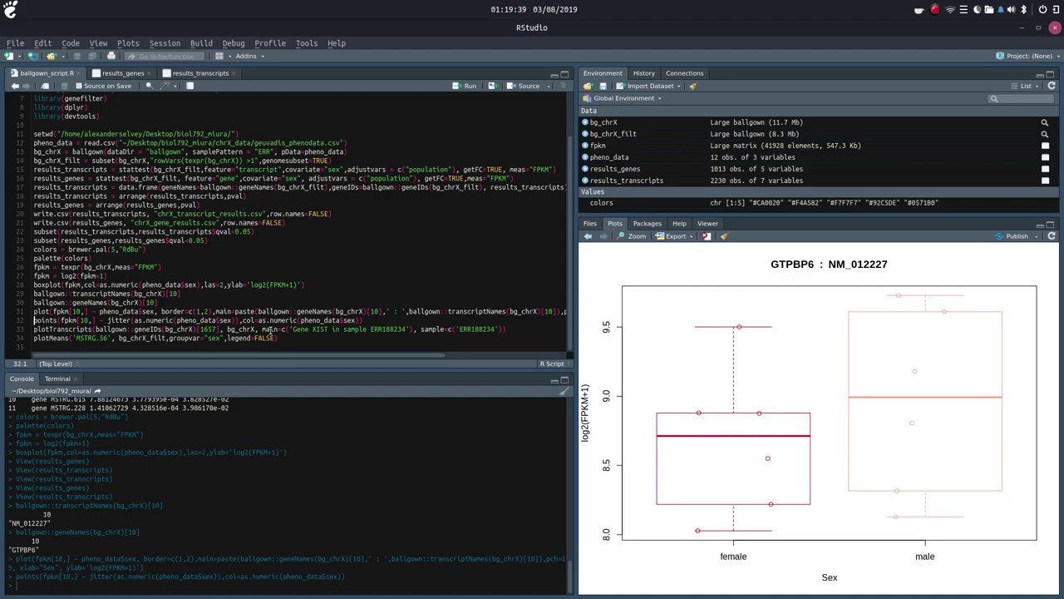
{"action": "key", "text": "ctrl+Return"}
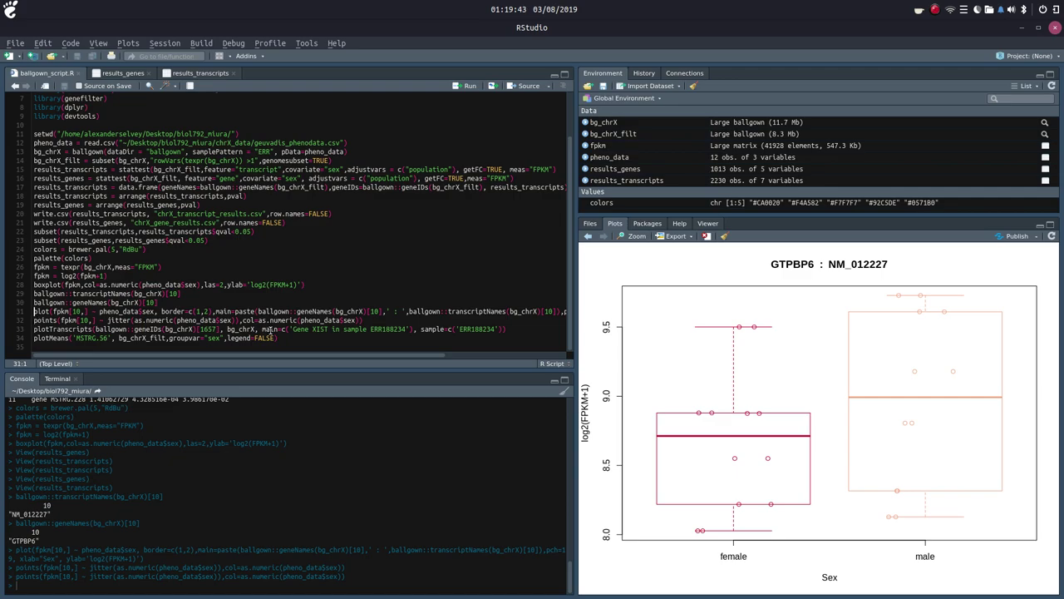
{"action": "key", "text": "ctrl+Return"}
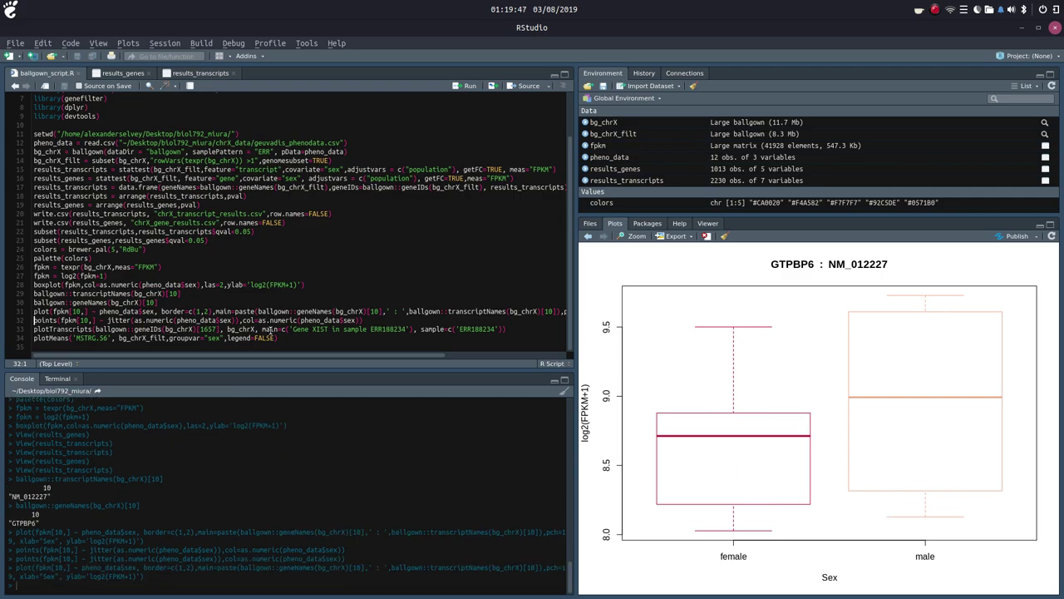
{"action": "key", "text": "ctrl+Return"}
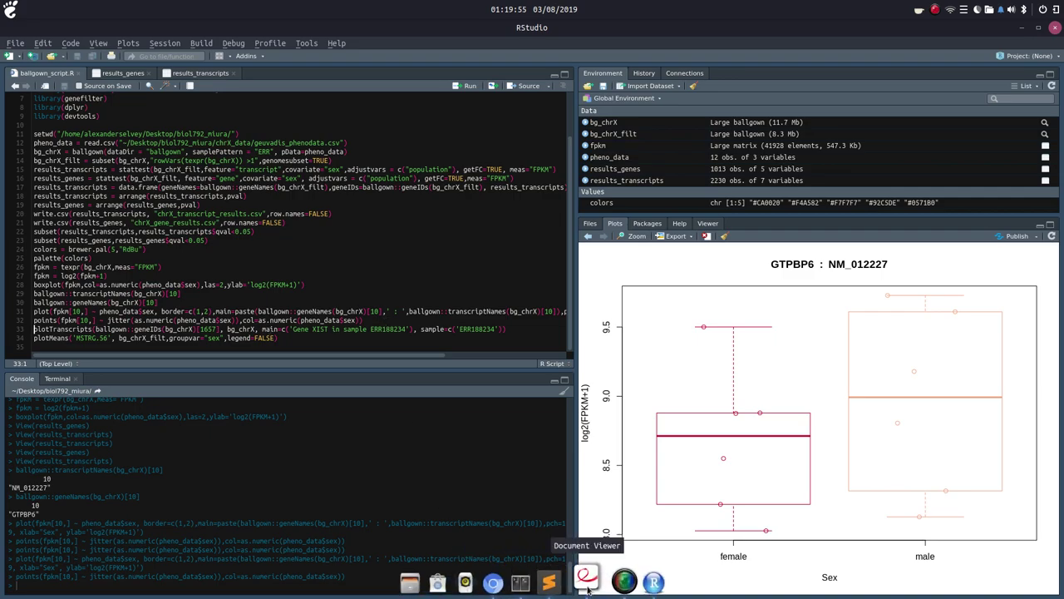
Switch to hisat2.pdf, compare Figure 4's male and female FPKM distributions with the GTPBP6 plot, and return to RStudio
{"action": "left_click", "coordinate": [559, 582]}
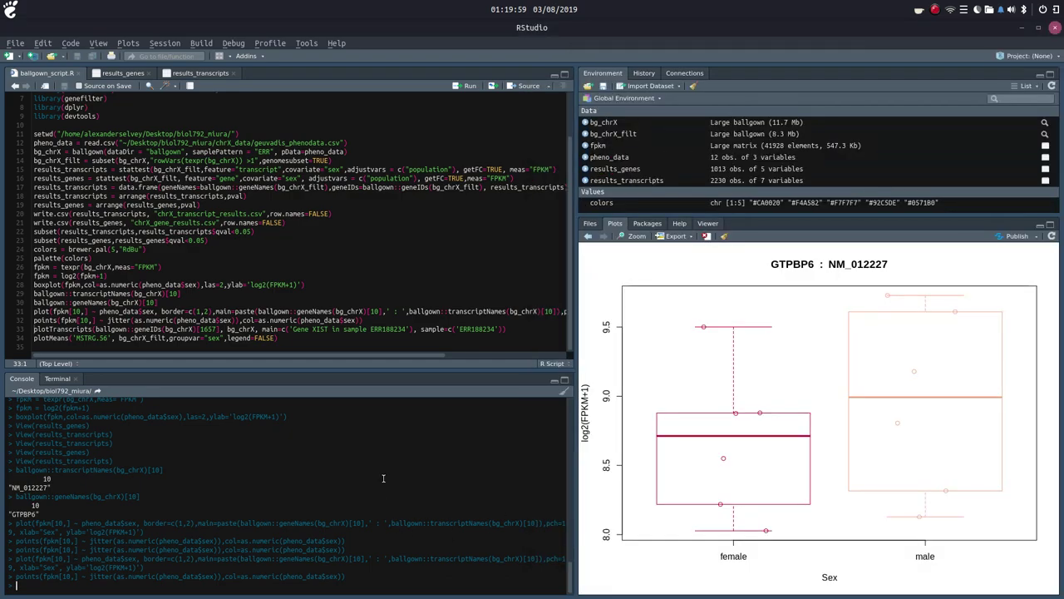
{"action": "left_click", "coordinate": [383, 478]}
{"action": "mouse_move", "coordinate": [549, 586]}
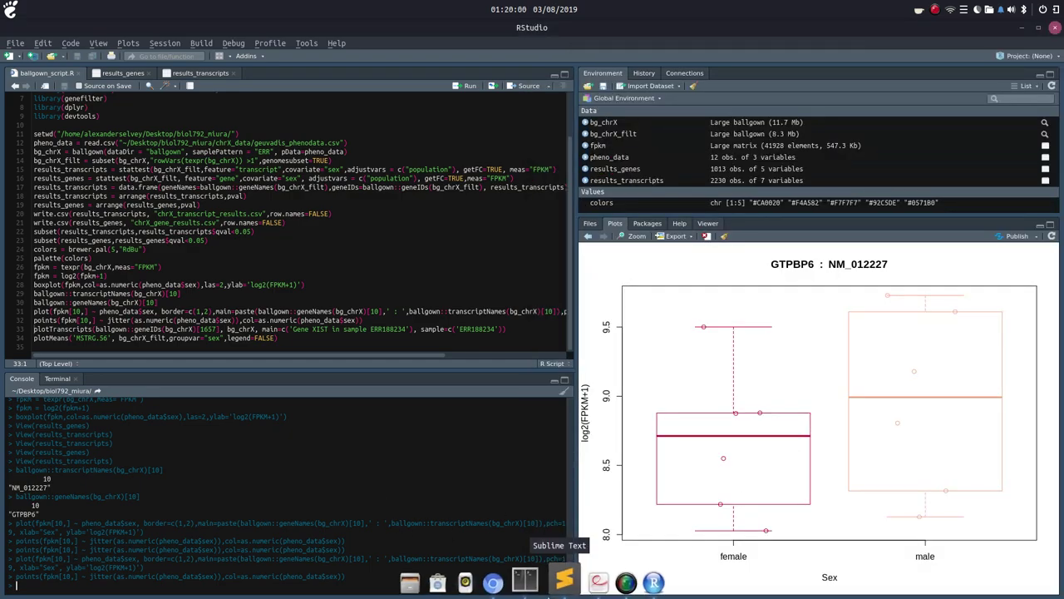
{"action": "left_click", "coordinate": [587, 580]}
{"action": "scroll", "coordinate": [399, 421], "scroll_direction": "down", "scroll_amount": 4}
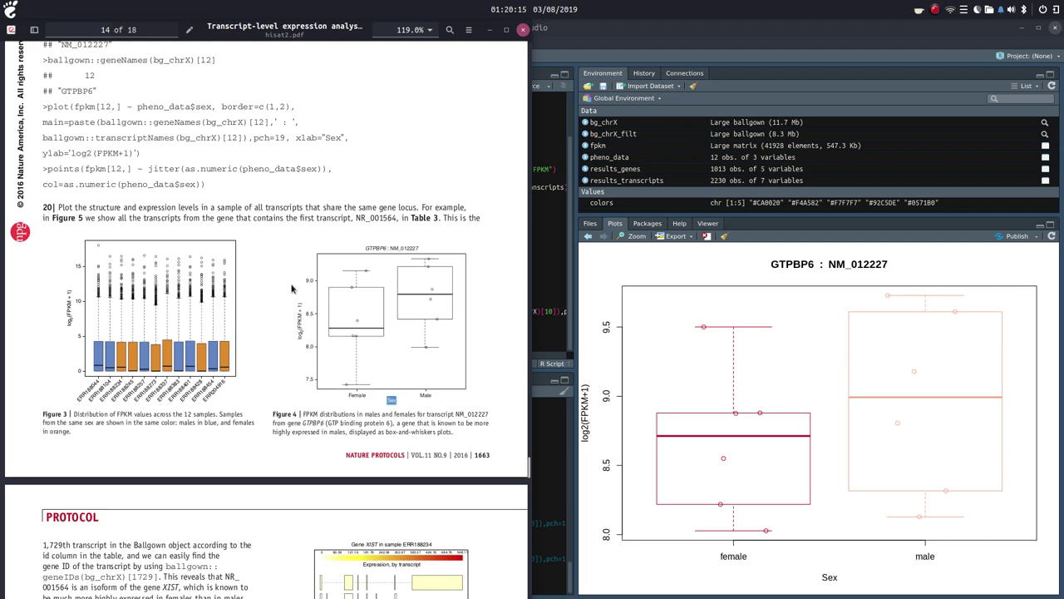
{"action": "left_click_drag", "start_coordinate": [293, 286], "coordinate": [309, 348]}
{"action": "left_click", "coordinate": [615, 535]}
{"action": "left_click", "coordinate": [636, 581]}
{"action": "left_click", "coordinate": [490, 31]}
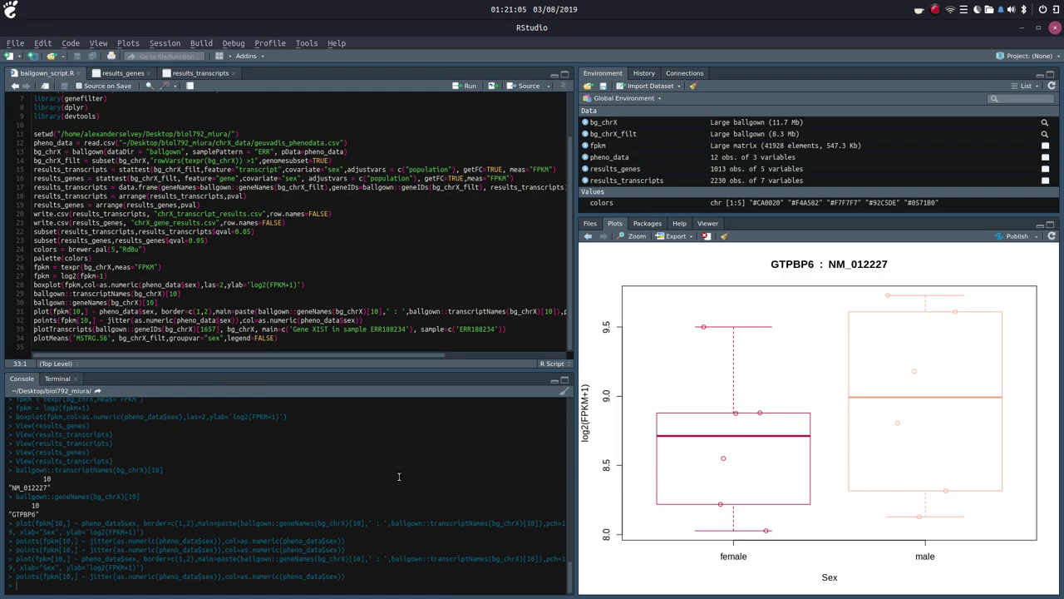
Switch to Sublime Text and examine the plotTranscripts comment and command, highlighting the (bg_chrX)[1729] index
{"action": "mouse_move", "coordinate": [620, 588]}
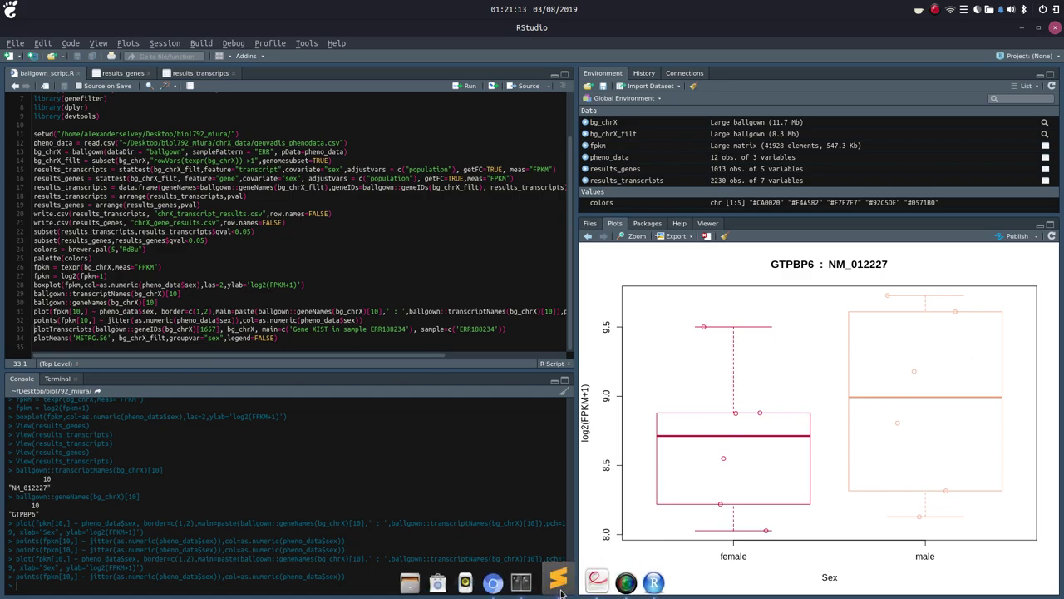
{"action": "left_click", "coordinate": [560, 583]}
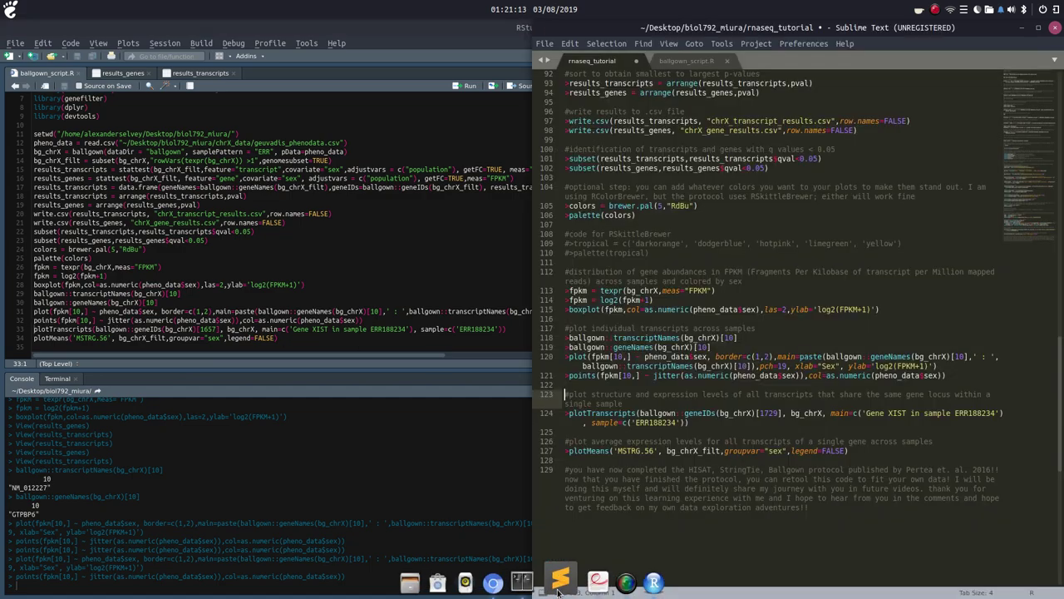
{"action": "left_click", "coordinate": [565, 412]}
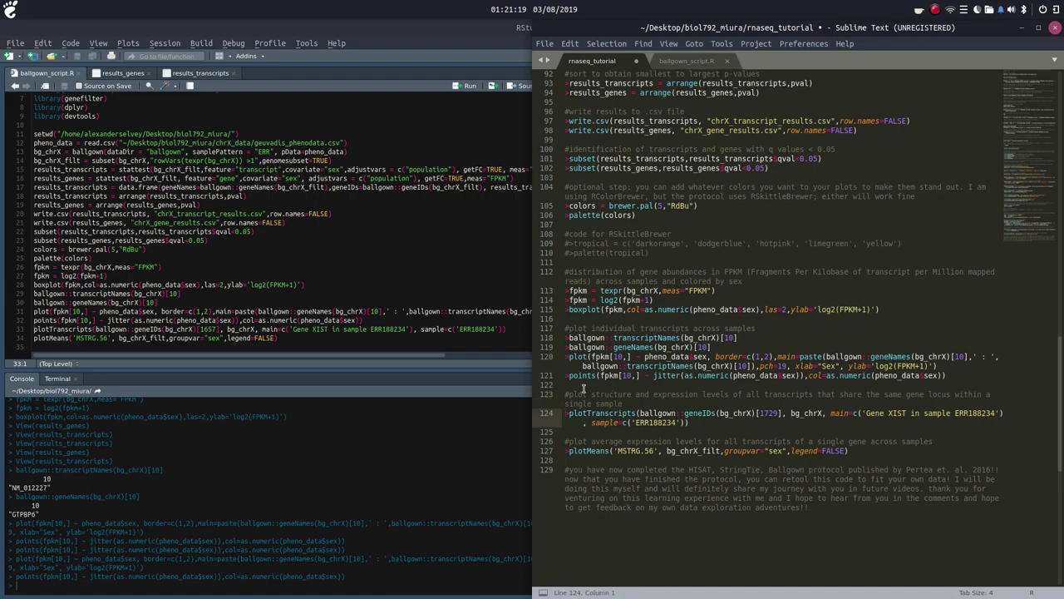
{"action": "left_click_drag", "start_coordinate": [570, 394], "coordinate": [640, 396]}
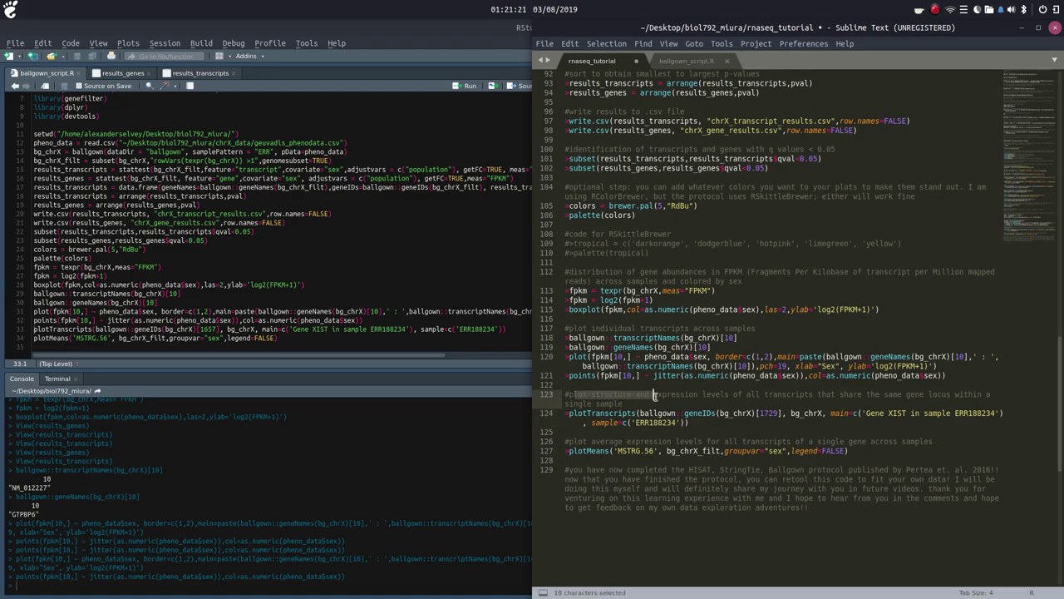
{"action": "key", "text": "End"}
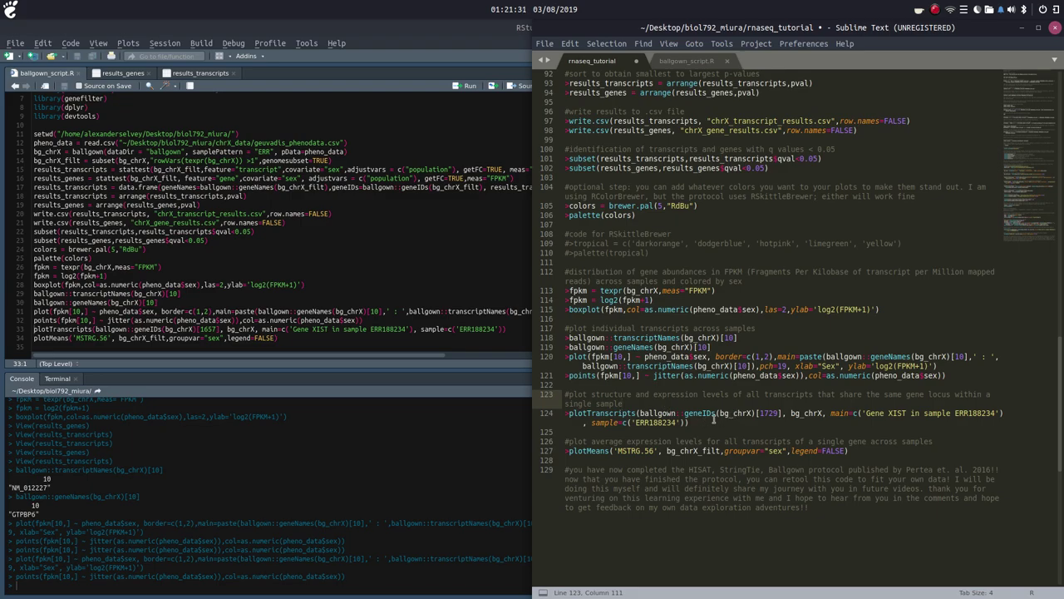
{"action": "left_click_drag", "start_coordinate": [718, 416], "coordinate": [782, 413]}
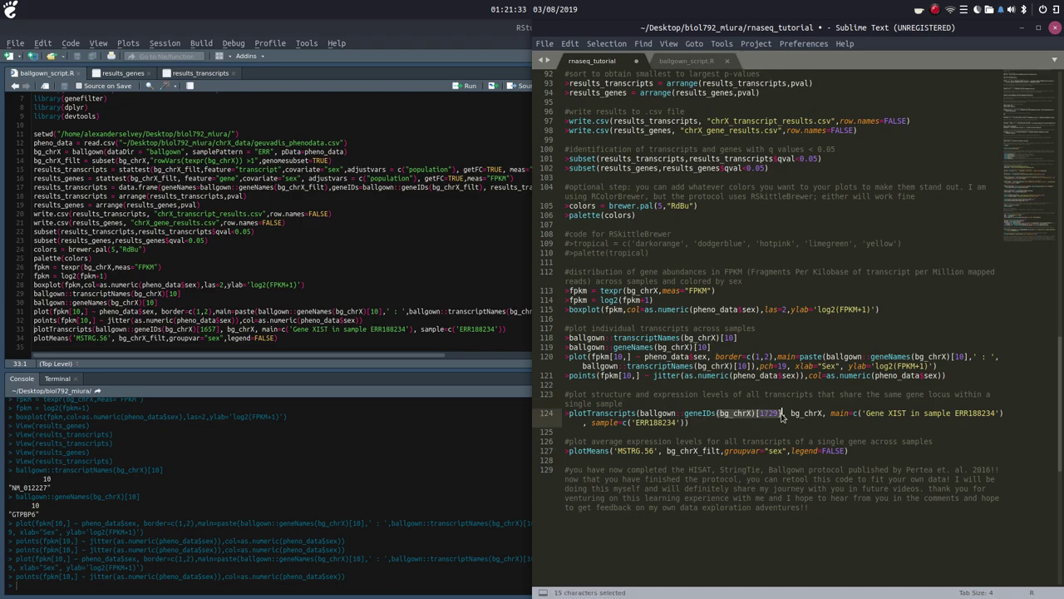
Set the geneIDs(bg_chrX) index in the notes' plotTranscripts command to 1657 and examine its bg_chrX and main title arguments
{"action": "left_click", "coordinate": [779, 415]}
{"action": "key", "text": "BackSpace"}
{"action": "type", "text": "9"}
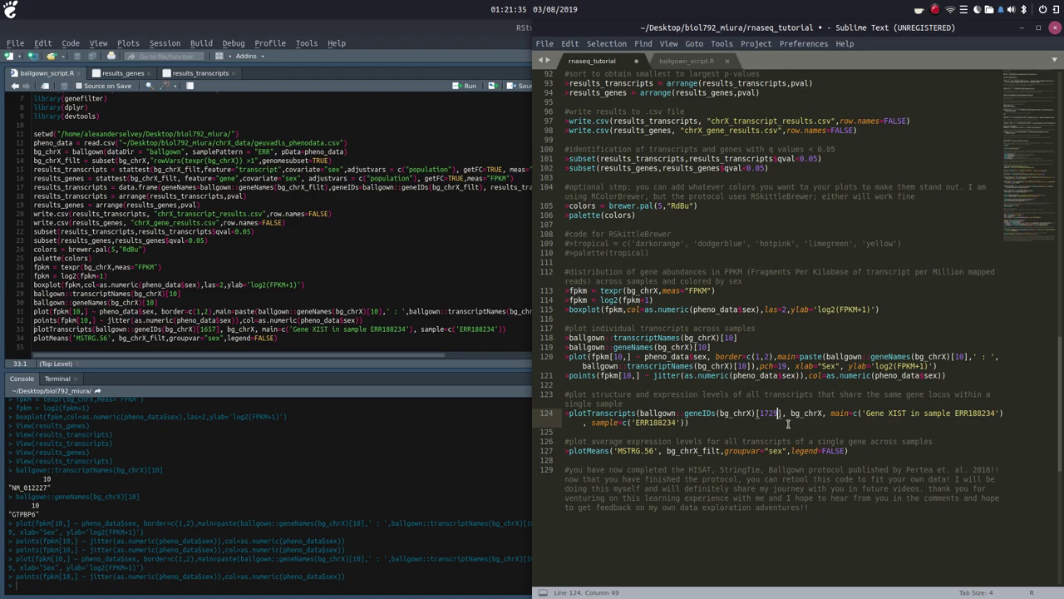
{"action": "key", "text": "BackSpace"}
{"action": "key", "text": "BackSpace"}
{"action": "key", "text": "BackSpace"}
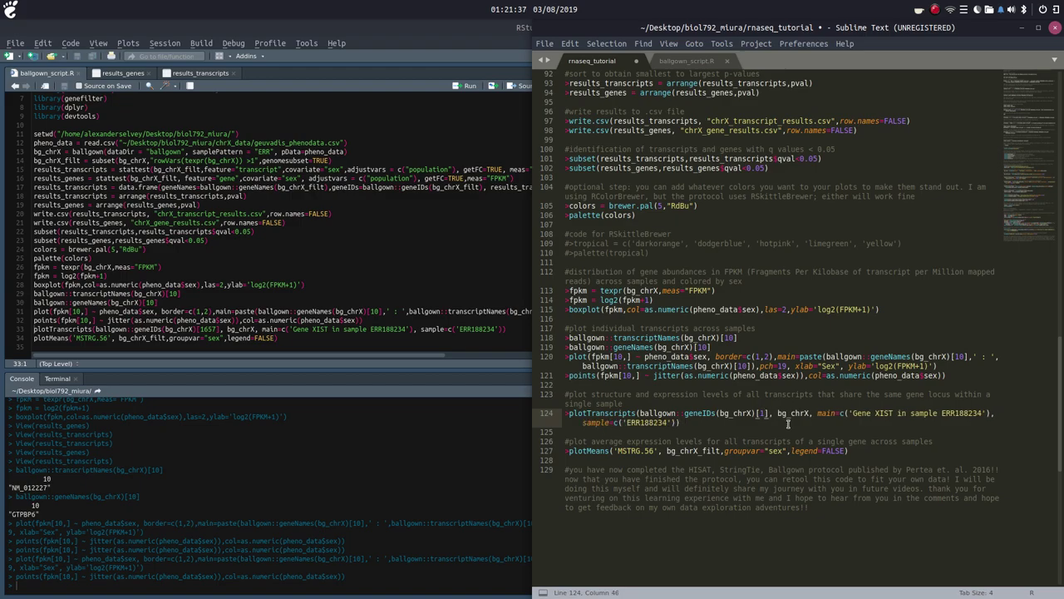
{"action": "type", "text": "657"}
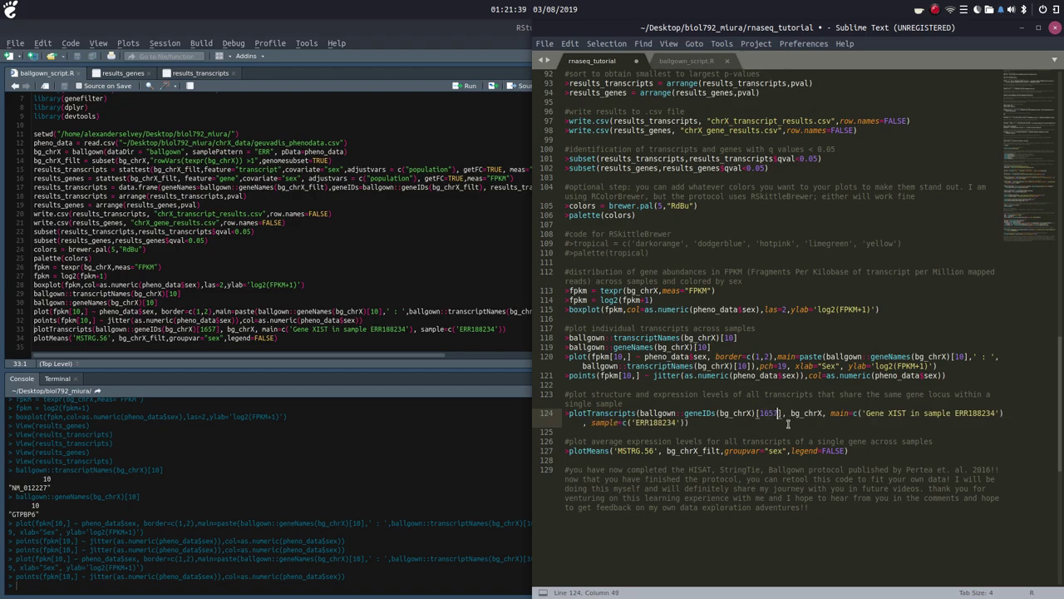
{"action": "left_click_drag", "start_coordinate": [791, 413], "coordinate": [1000, 413]}
{"action": "left_click", "coordinate": [1000, 413]}
Switch to RStudio and view the bg_chrX object and the pheno_data table of sample IDs, sex and population
{"action": "left_click", "coordinate": [414, 115]}
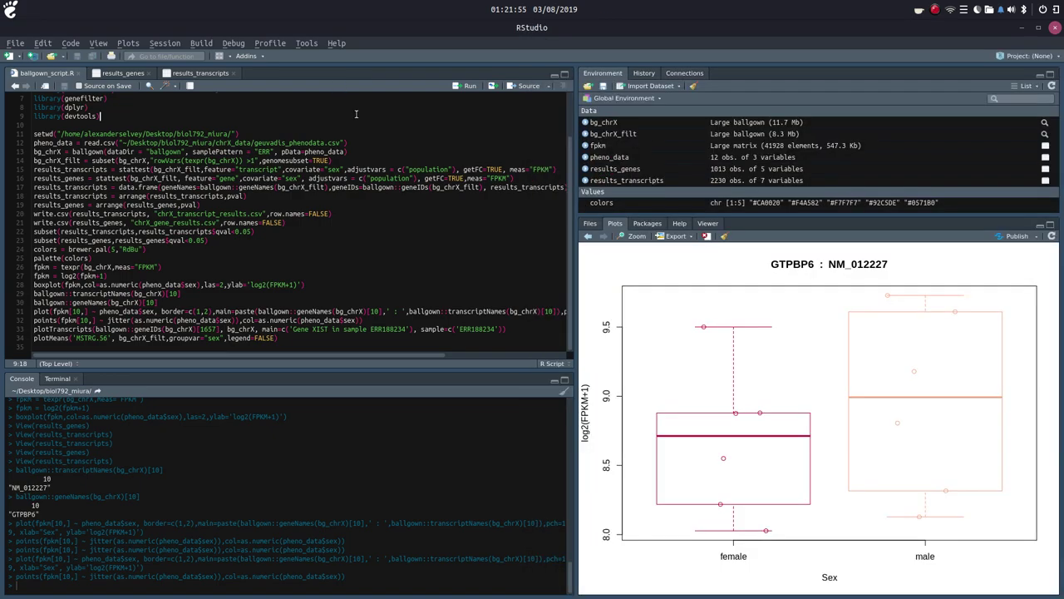
{"action": "left_click", "coordinate": [618, 125]}
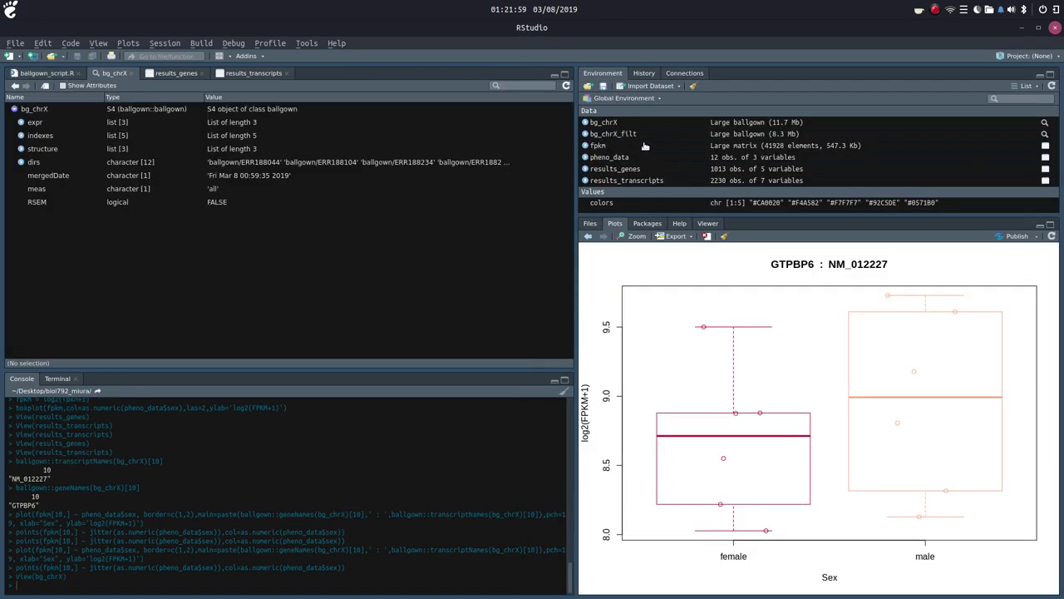
{"action": "left_click", "coordinate": [649, 157]}
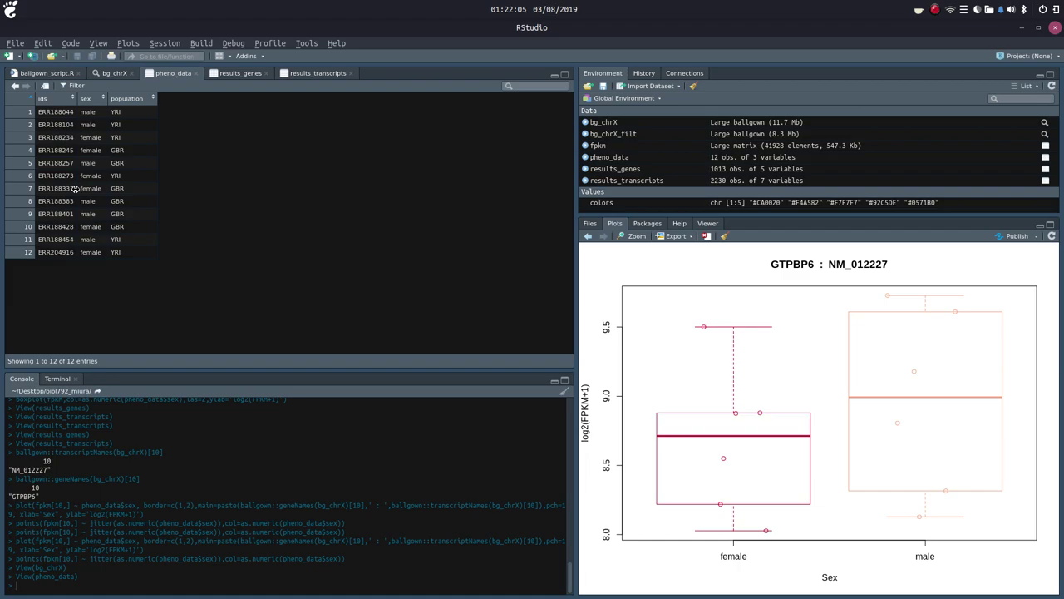
In ballgown_script.R, change the plotTranscripts title and sample to ERR188337 and run the command to plot gene XIST
{"action": "left_click", "coordinate": [62, 74]}
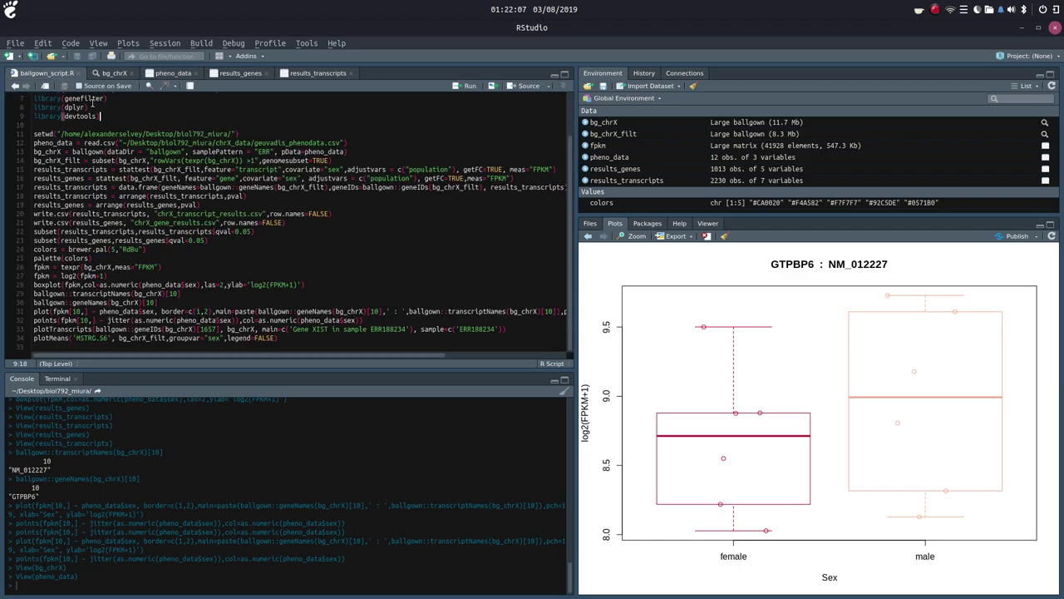
{"action": "left_click", "coordinate": [405, 328]}
{"action": "key", "text": "BackSpace"}
{"action": "key", "text": "BackSpace"}
{"action": "key", "text": "BackSpace"}
{"action": "type", "text": "337"}
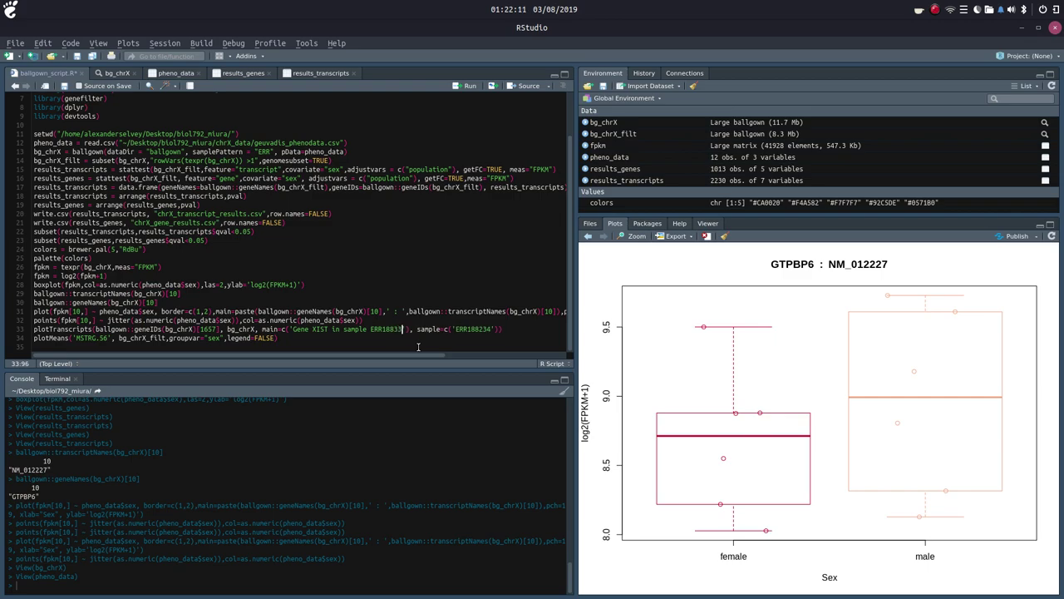
{"action": "left_click", "coordinate": [495, 329]}
{"action": "key", "text": "ctrl+Return"}
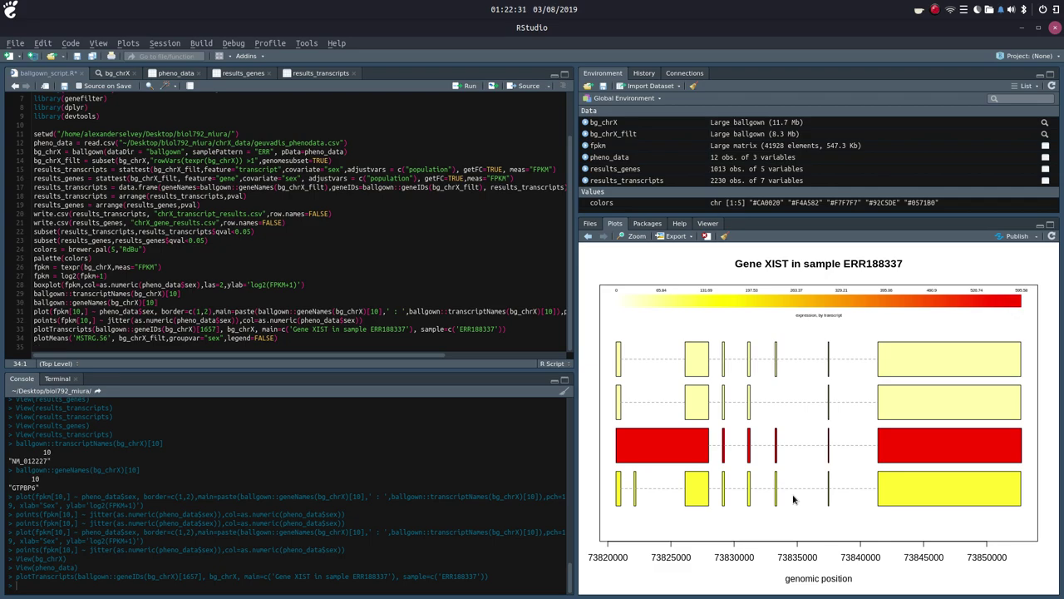
Review the GTPBP6 and XIST plots, compare XIST with Figure 5 in hisat2.pdf, and return to RStudio
{"action": "left_click", "coordinate": [588, 236]}
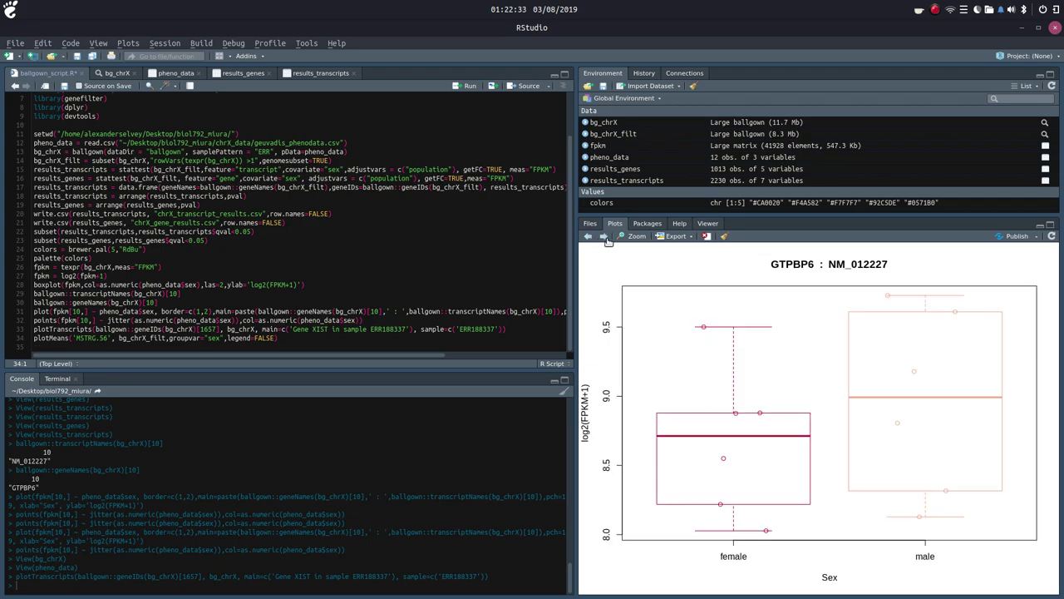
{"action": "left_click", "coordinate": [605, 237]}
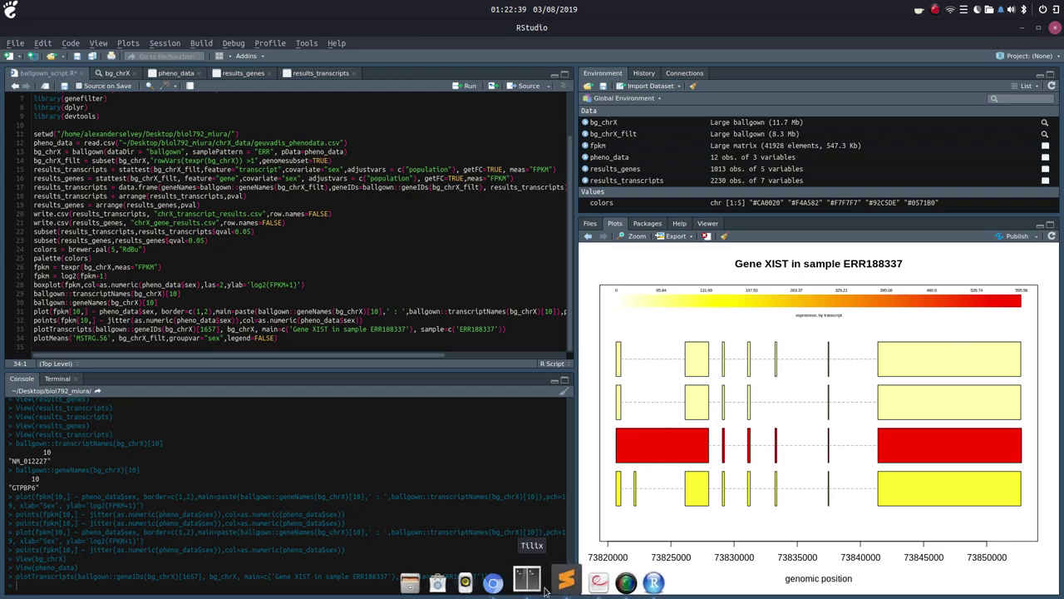
{"action": "left_click", "coordinate": [589, 580]}
{"action": "scroll", "coordinate": [349, 298], "scroll_direction": "down", "scroll_amount": 5}
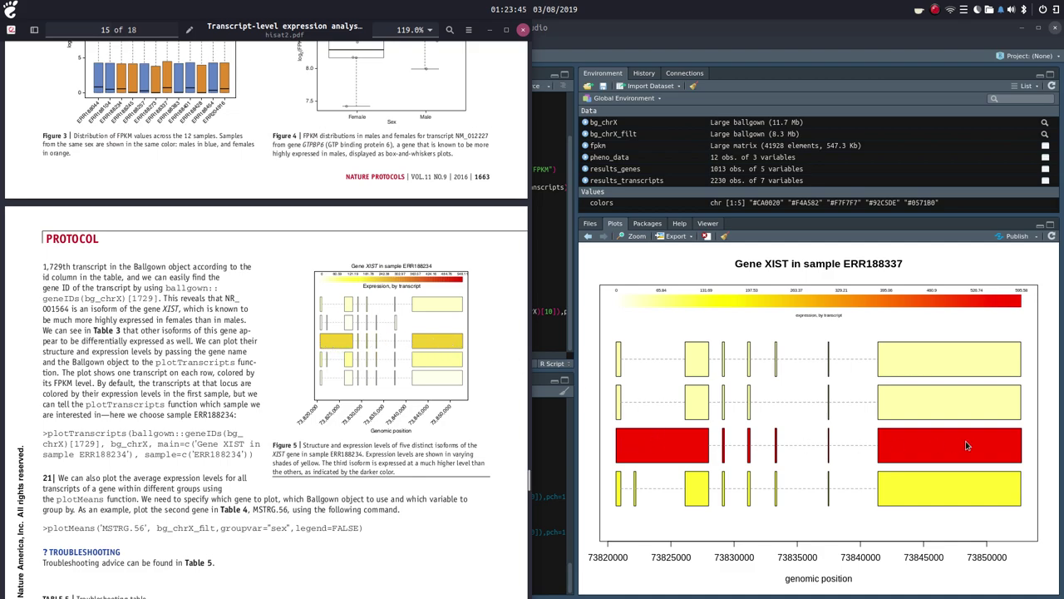
{"action": "left_click", "coordinate": [489, 31]}
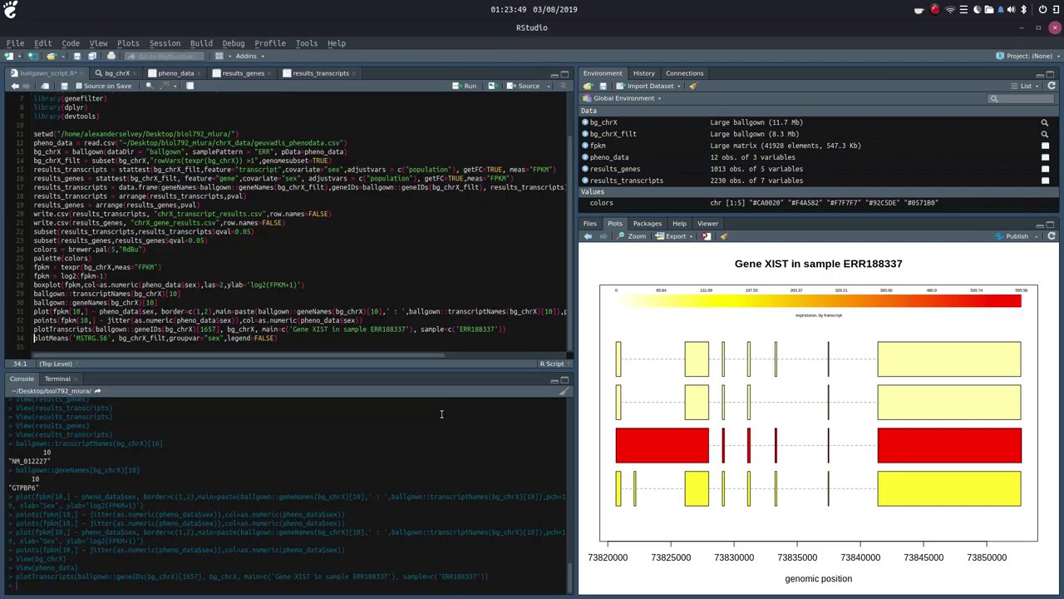
Switch to Sublime Text and examine the average-expression comment and plotMeans command, highlighting 'MSTRG.56', bg_chrX_filt, groupvar="sex" and legend=FALSE
{"action": "mouse_move", "coordinate": [608, 597]}
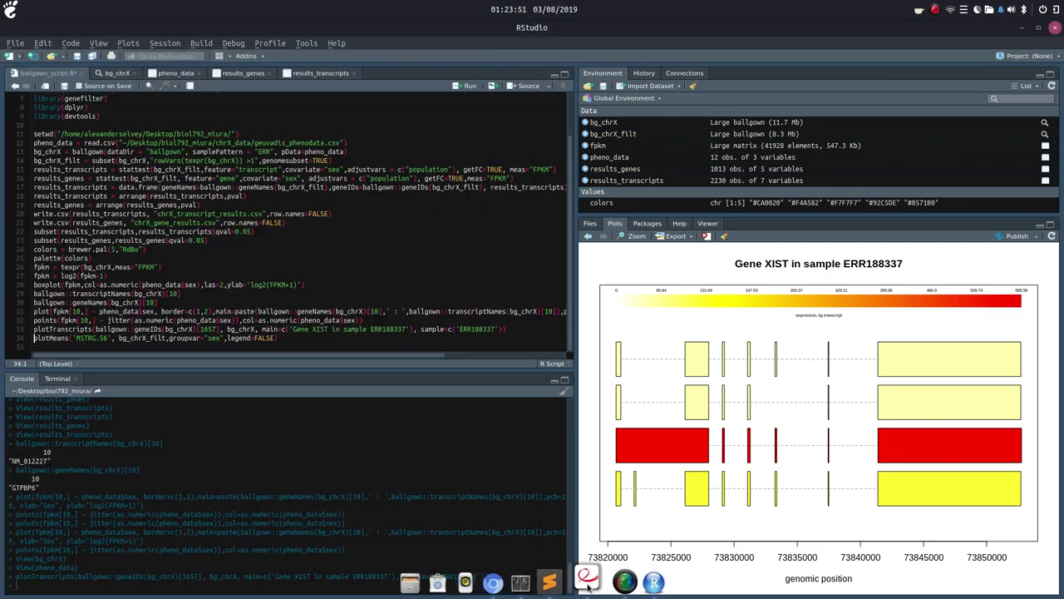
{"action": "left_click", "coordinate": [559, 580]}
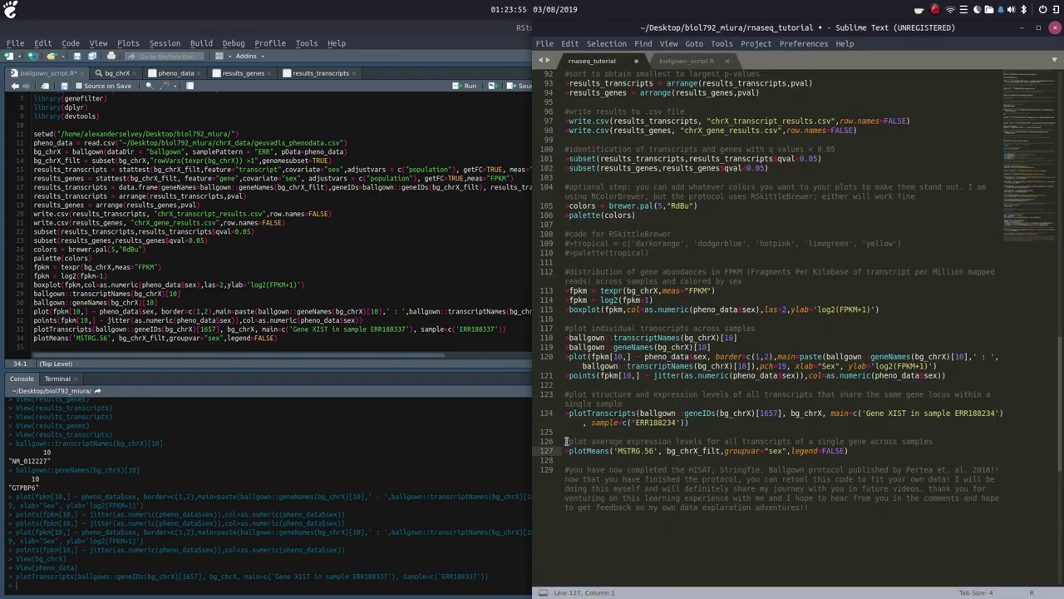
{"action": "left_click_drag", "start_coordinate": [567, 442], "coordinate": [934, 441]}
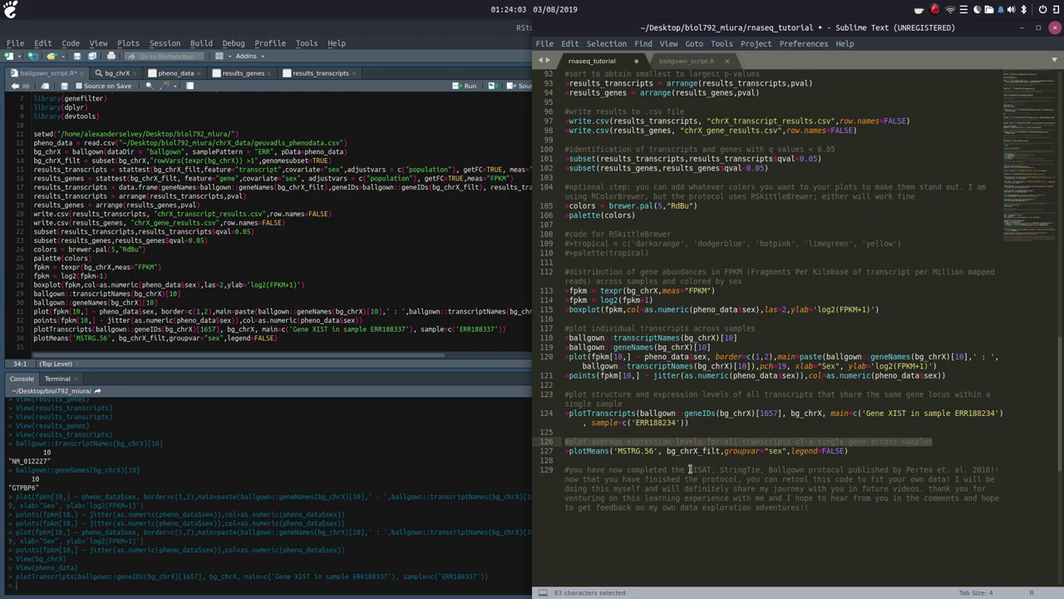
{"action": "left_click_drag", "start_coordinate": [654, 450], "coordinate": [622, 451]}
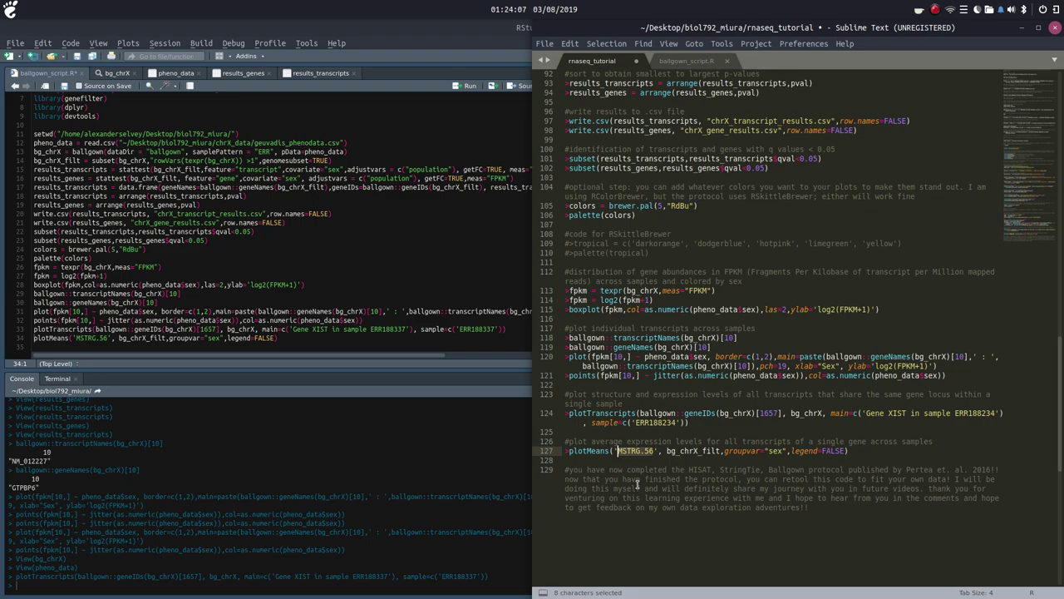
{"action": "left_click_drag", "start_coordinate": [611, 451], "coordinate": [565, 460]}
{"action": "left_click_drag", "start_coordinate": [667, 451], "coordinate": [770, 451]}
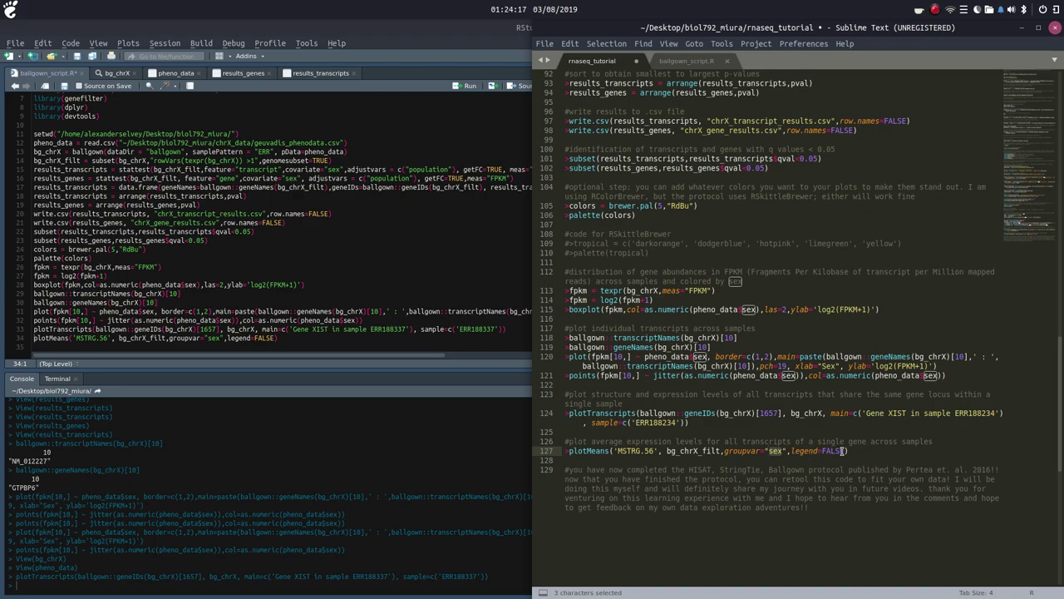
{"action": "left_click_drag", "start_coordinate": [844, 451], "coordinate": [792, 450]}
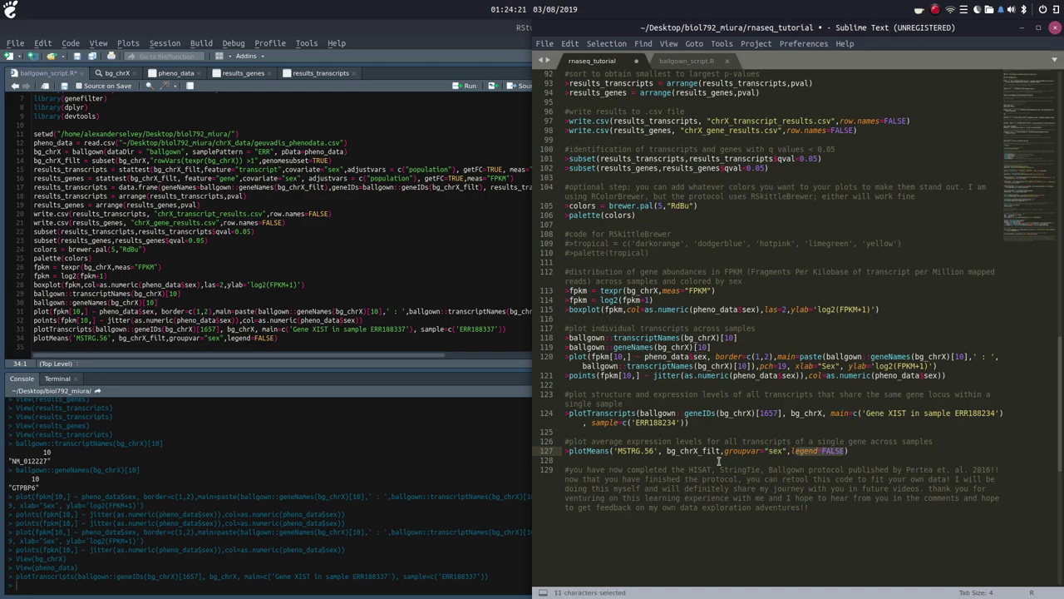
In RStudio, run plotMeans for MSTRG.56 from bg_chrX_filt, grouped by sex with legend=FALSE
{"action": "left_click", "coordinate": [33, 338]}
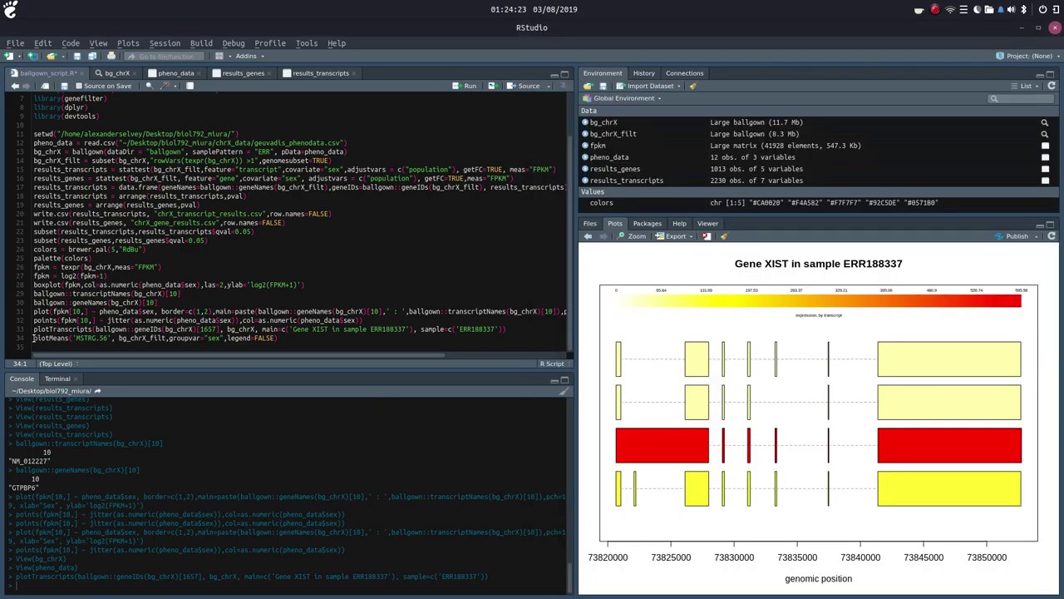
{"action": "key", "text": "ctrl+Return"}
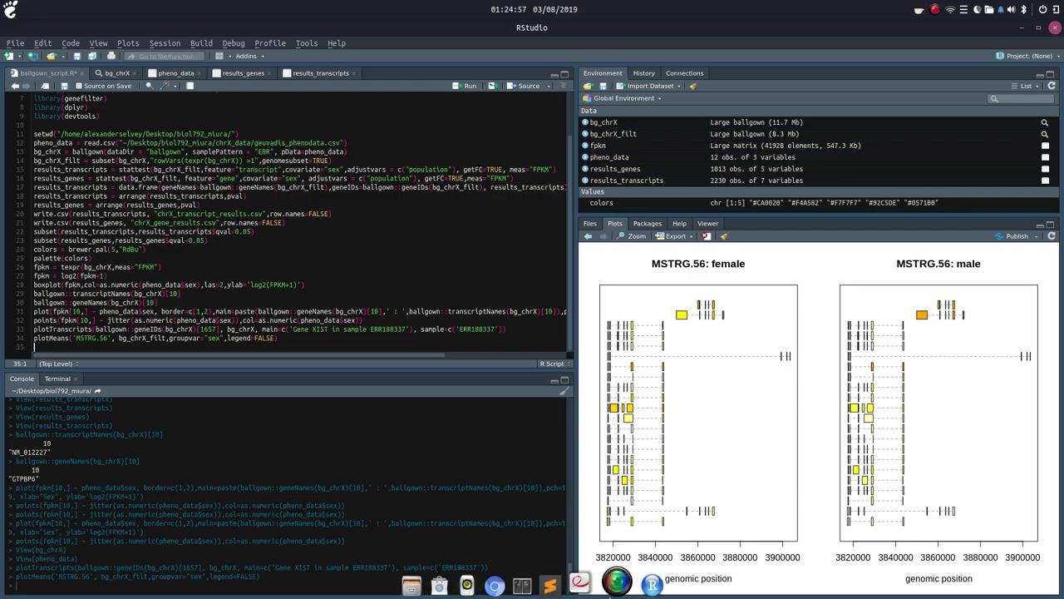
Switch to hisat2.pdf, find and highlight the plotMeans command in protocol step 21, and return to RStudio
{"action": "left_click", "coordinate": [587, 587]}
{"action": "scroll", "coordinate": [418, 405], "scroll_direction": "down", "scroll_amount": 5}
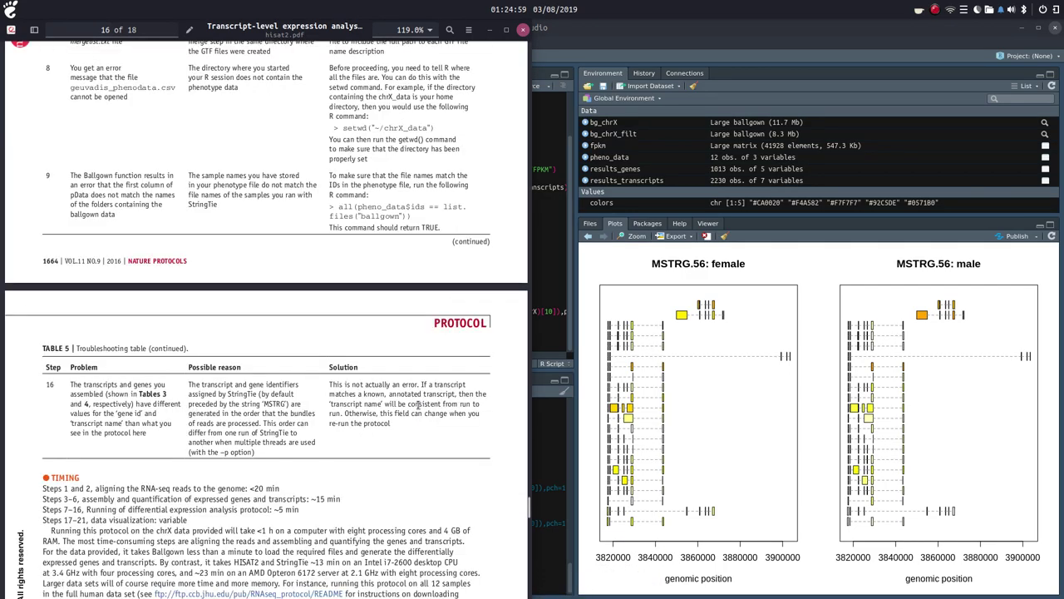
{"action": "scroll", "coordinate": [418, 406], "scroll_direction": "up", "scroll_amount": 6}
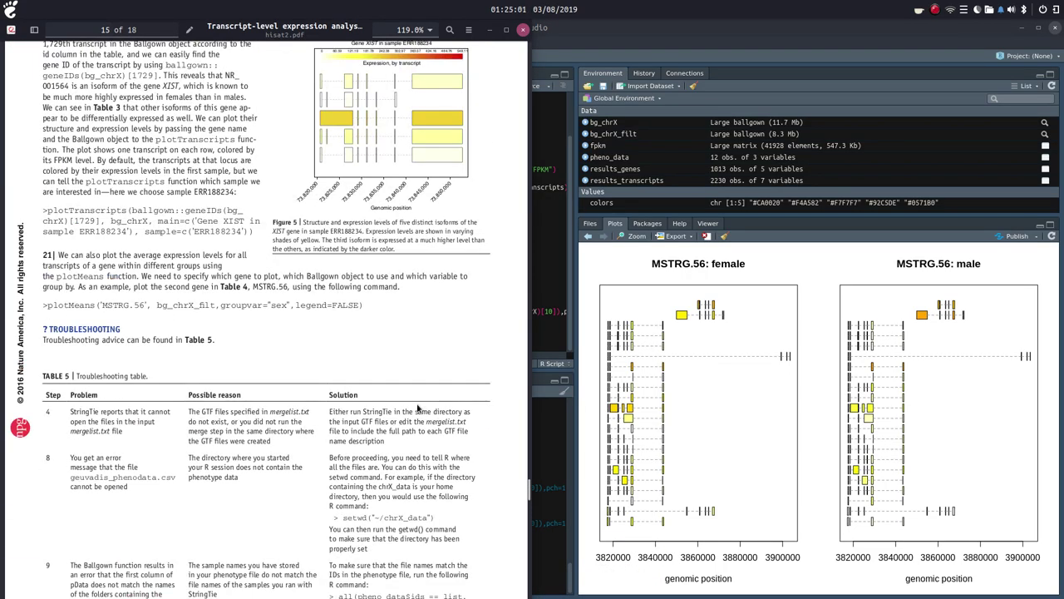
{"action": "scroll", "coordinate": [418, 406], "scroll_direction": "up", "scroll_amount": 3}
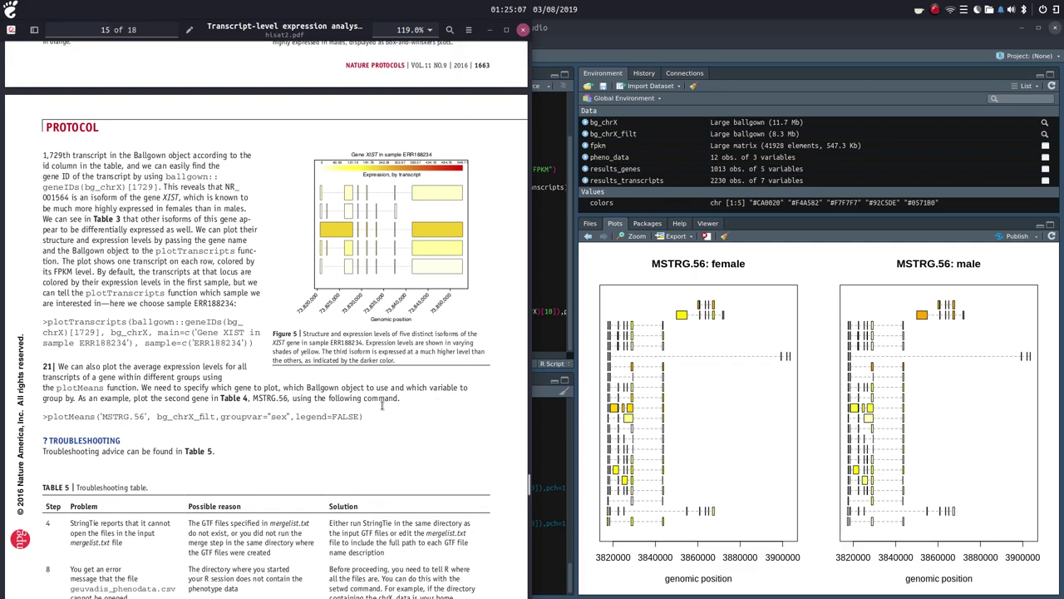
{"action": "left_click_drag", "start_coordinate": [370, 420], "coordinate": [39, 423]}
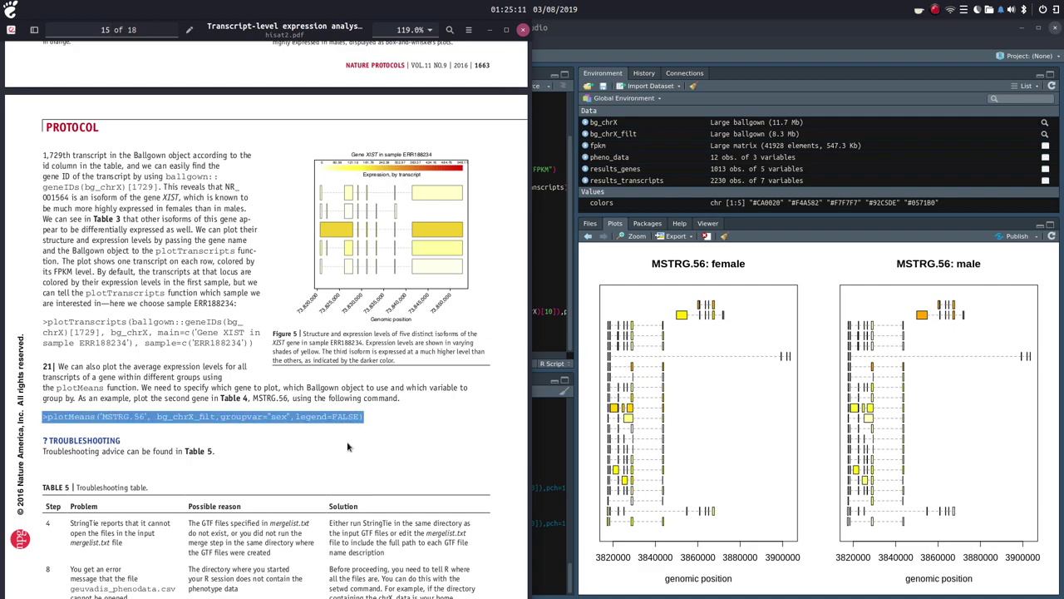
{"action": "left_click", "coordinate": [489, 31]}
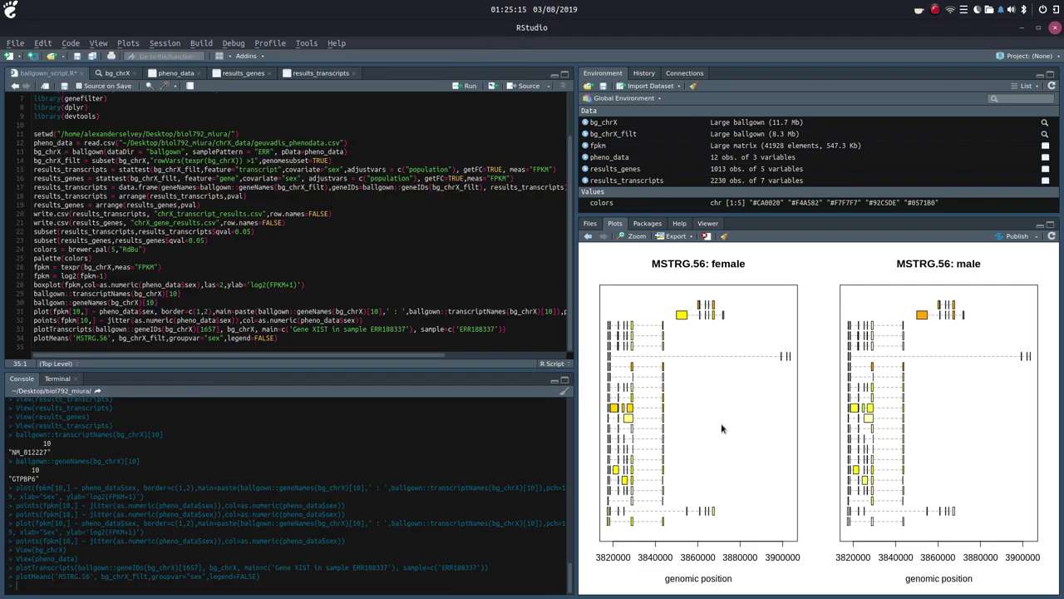
Look back through the plot history and remove the GTPBP6 plot that has doubled sample points
{"action": "left_click", "coordinate": [589, 237]}
{"action": "left_click", "coordinate": [589, 237]}
{"action": "left_click", "coordinate": [590, 237]}
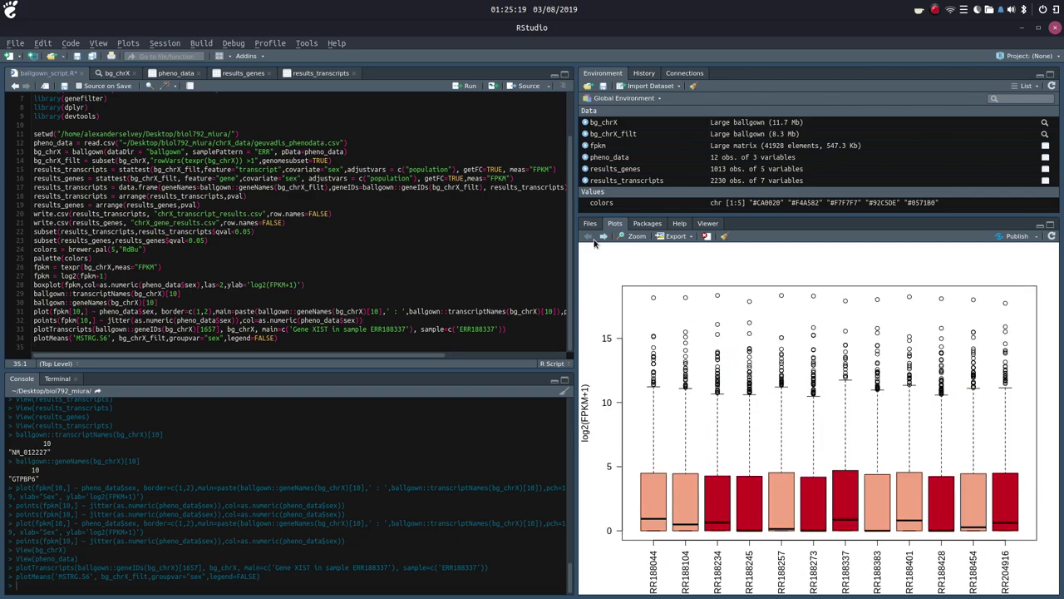
{"action": "left_click", "coordinate": [603, 237]}
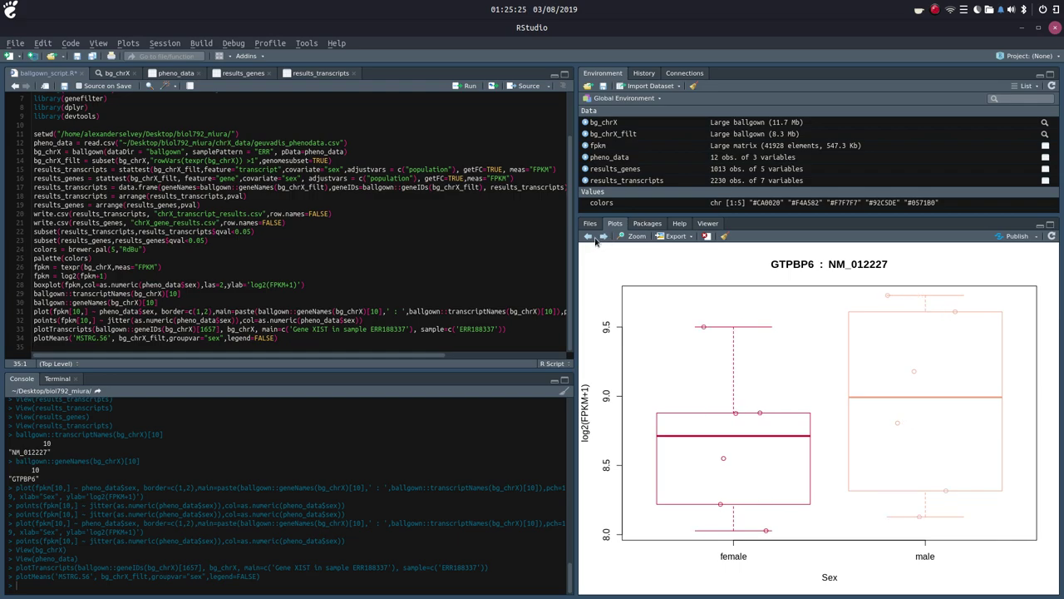
{"action": "left_click", "coordinate": [592, 239]}
{"action": "left_click", "coordinate": [706, 236]}
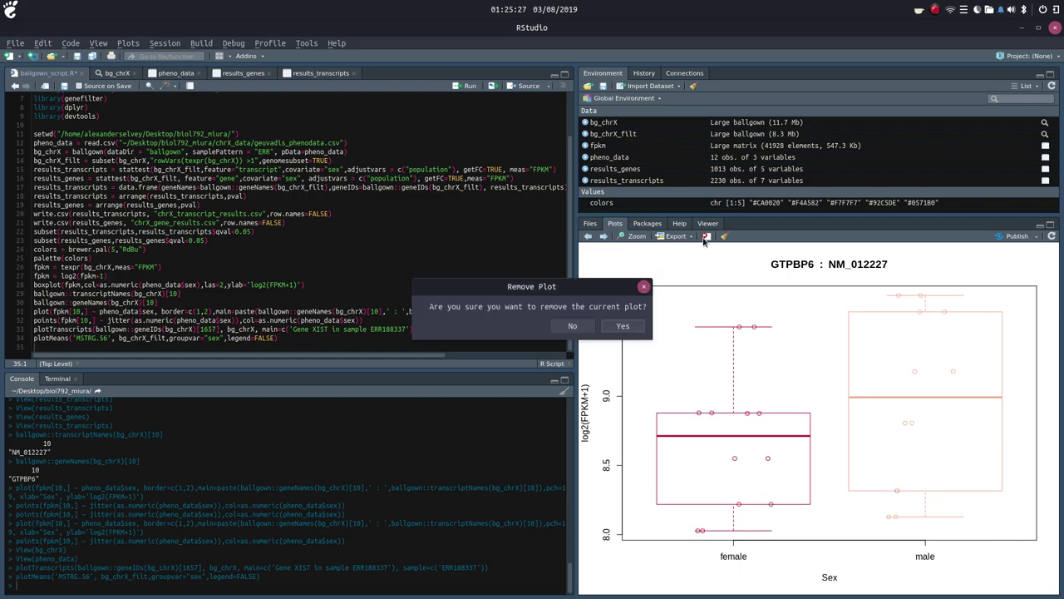
{"action": "left_click", "coordinate": [609, 328]}
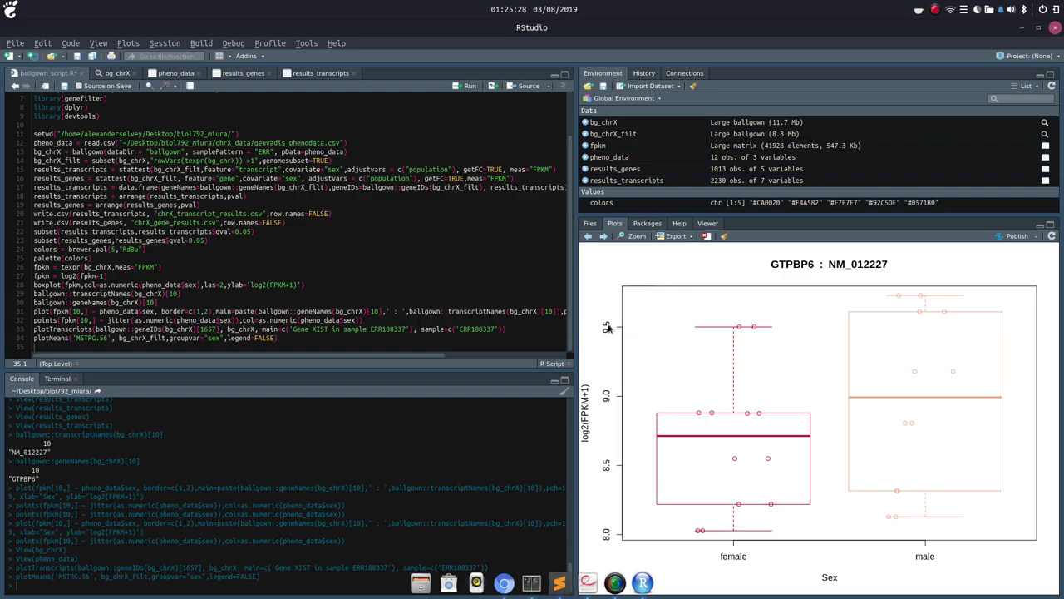
Review the FPKM boxplot, GTPBP6 and XIST plots in order, highlighting the boxplot and plot(fpkm[10,]) commands in the script
{"action": "left_click", "coordinate": [589, 238]}
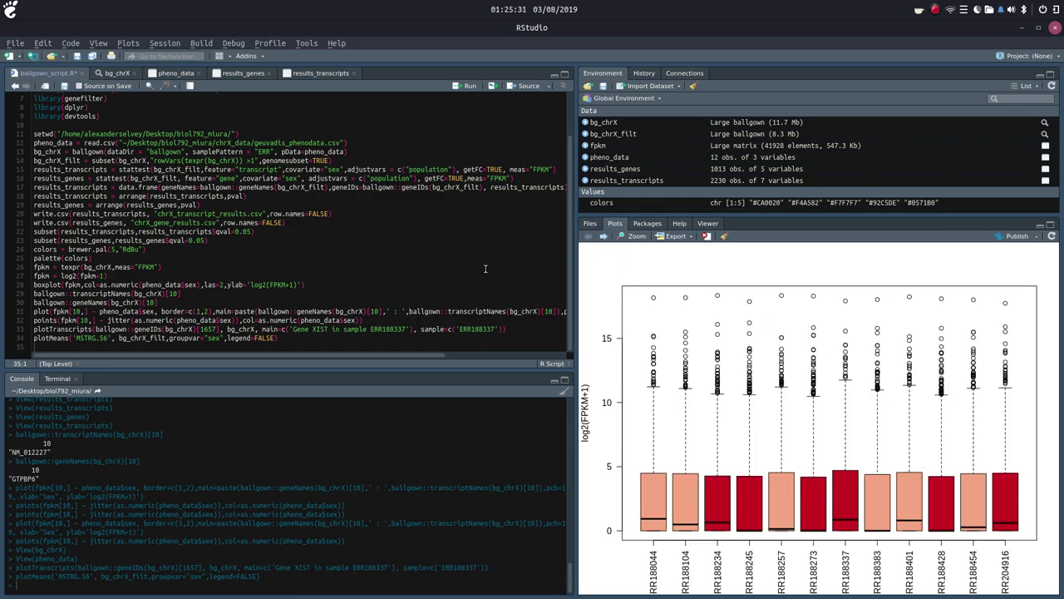
{"action": "left_click_drag", "start_coordinate": [33, 284], "coordinate": [313, 286]}
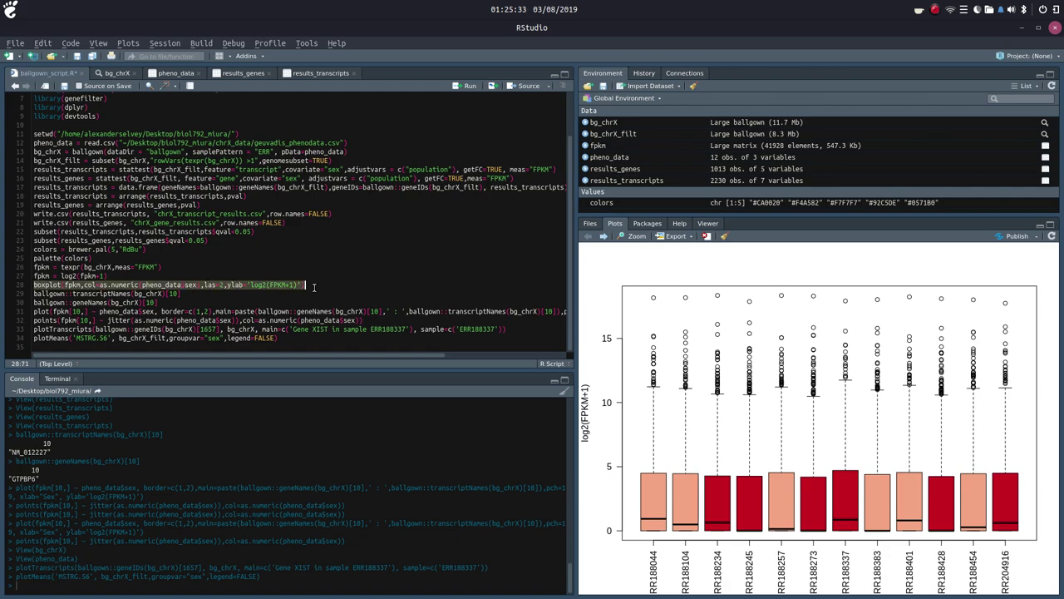
{"action": "left_click", "coordinate": [604, 237]}
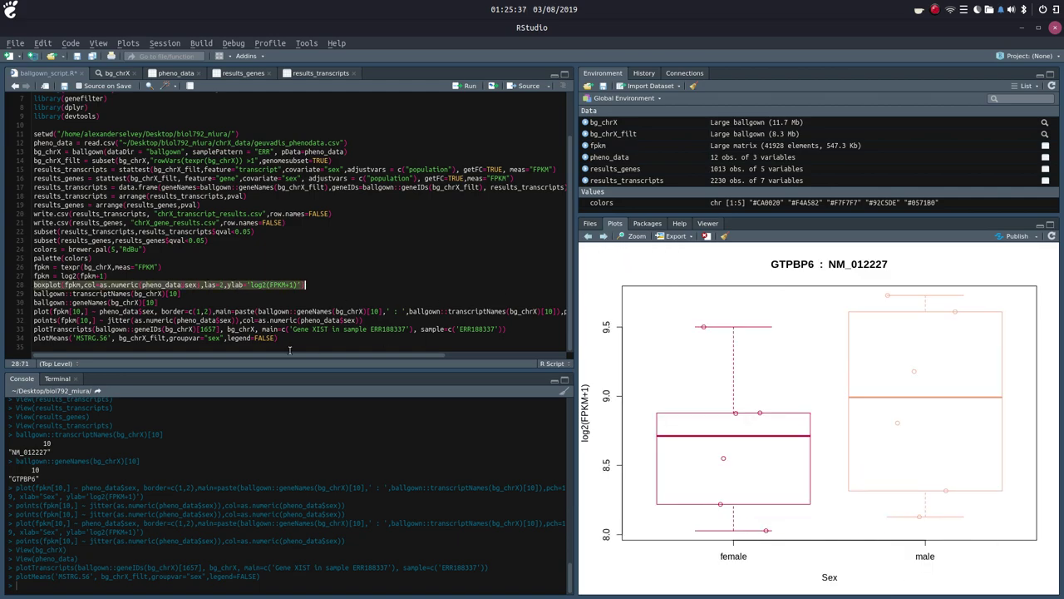
{"action": "left_click_drag", "start_coordinate": [32, 311], "coordinate": [556, 311]}
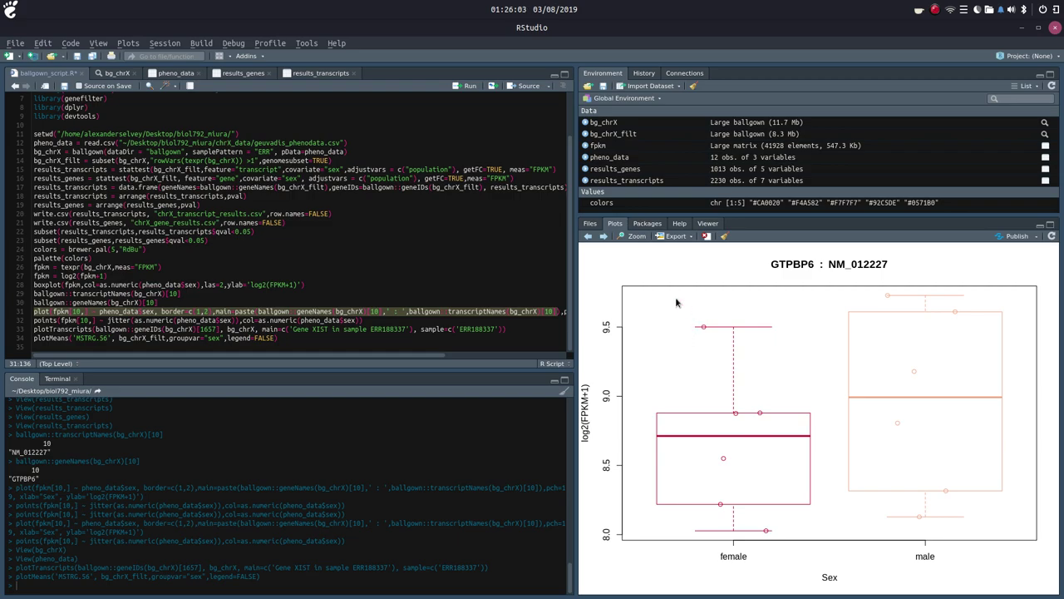
{"action": "left_click", "coordinate": [604, 237]}
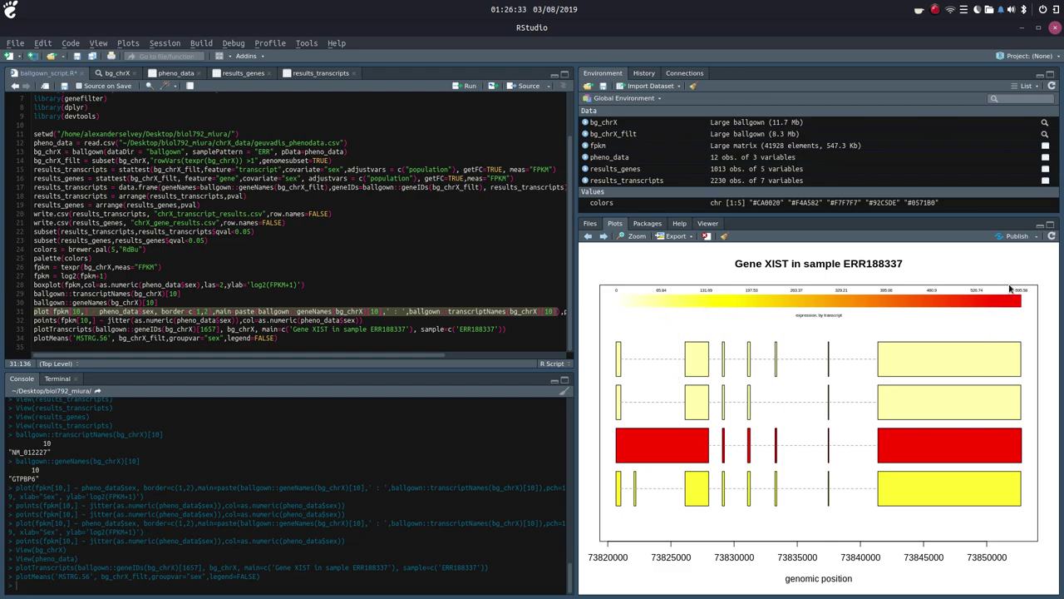
Highlight the plotTranscripts command for XIST in the script and bring up the MSTRG.56 mean expression plot
{"action": "left_click", "coordinate": [34, 329]}
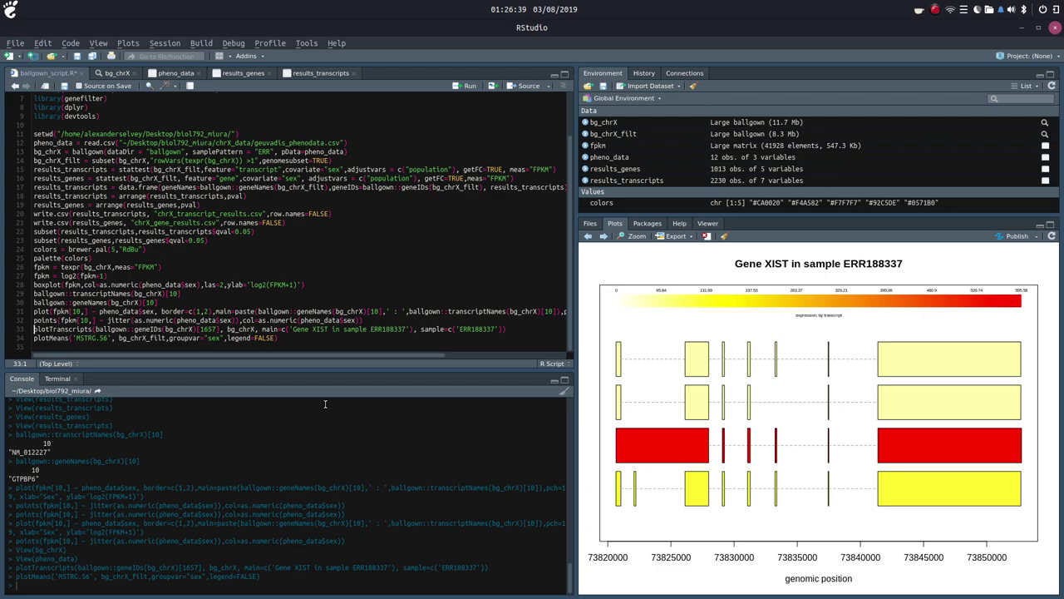
{"action": "left_click_drag", "start_coordinate": [30, 329], "coordinate": [522, 330]}
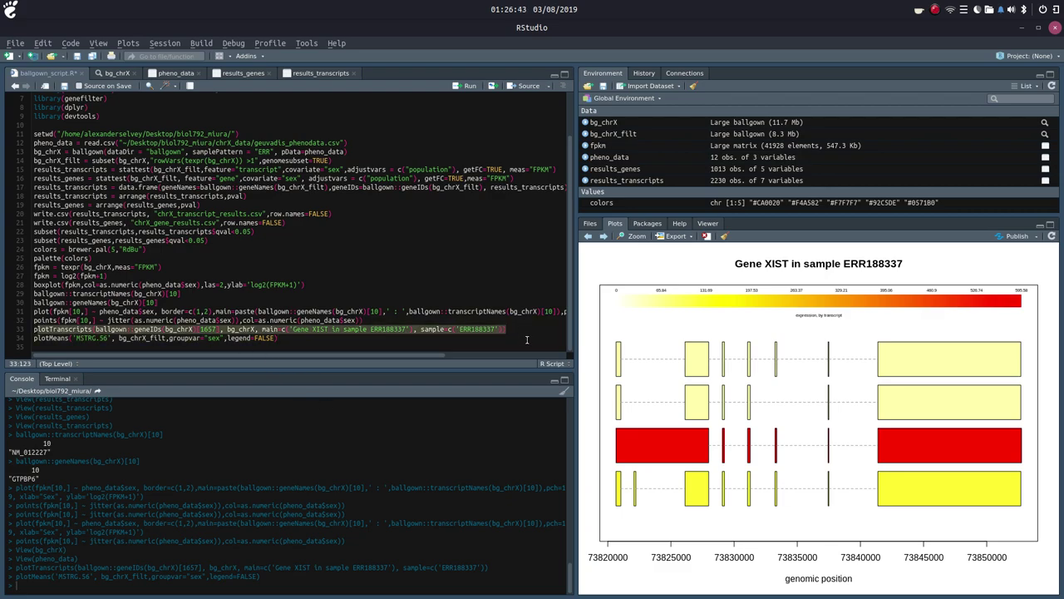
{"action": "left_click", "coordinate": [301, 342]}
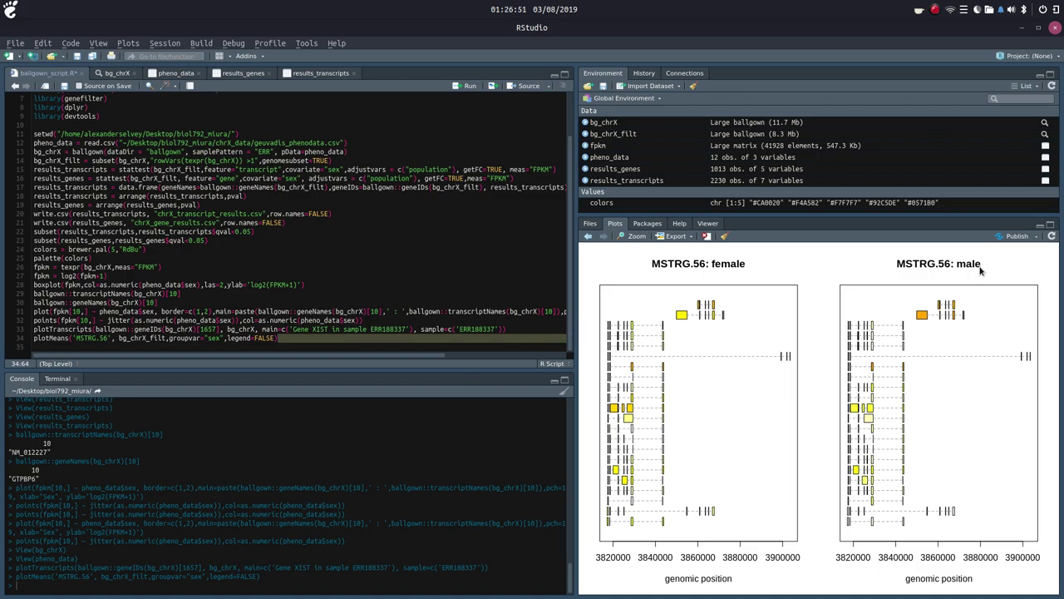
Switch to Sublime Text, highlight the comment describing plotMeans in rnaseq_tutorial, and return to the end of the script in RStudio
{"action": "mouse_move", "coordinate": [687, 596]}
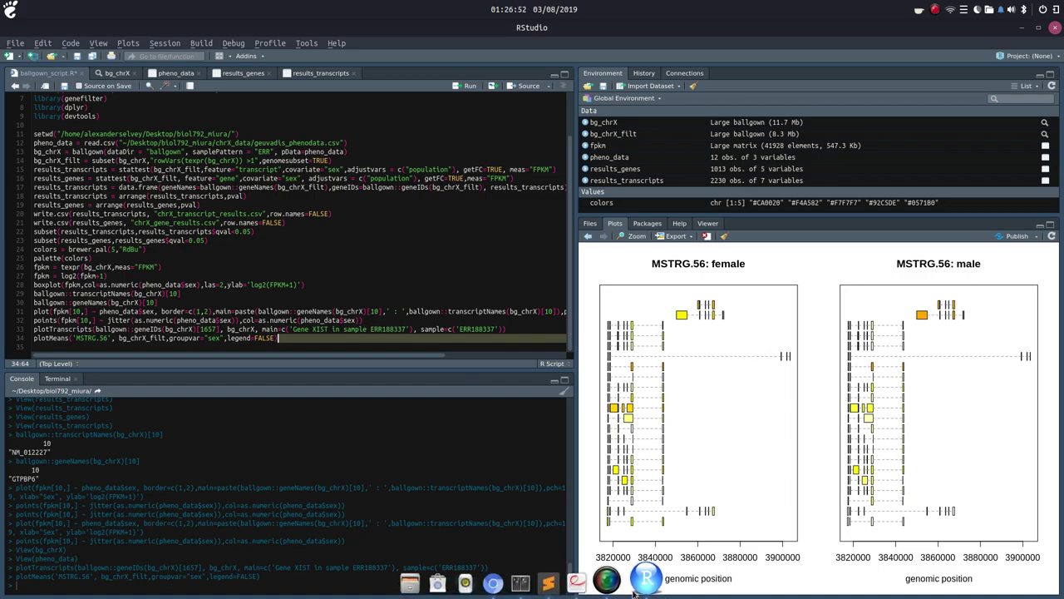
{"action": "left_click", "coordinate": [560, 582]}
{"action": "left_click_drag", "start_coordinate": [624, 442], "coordinate": [937, 441]}
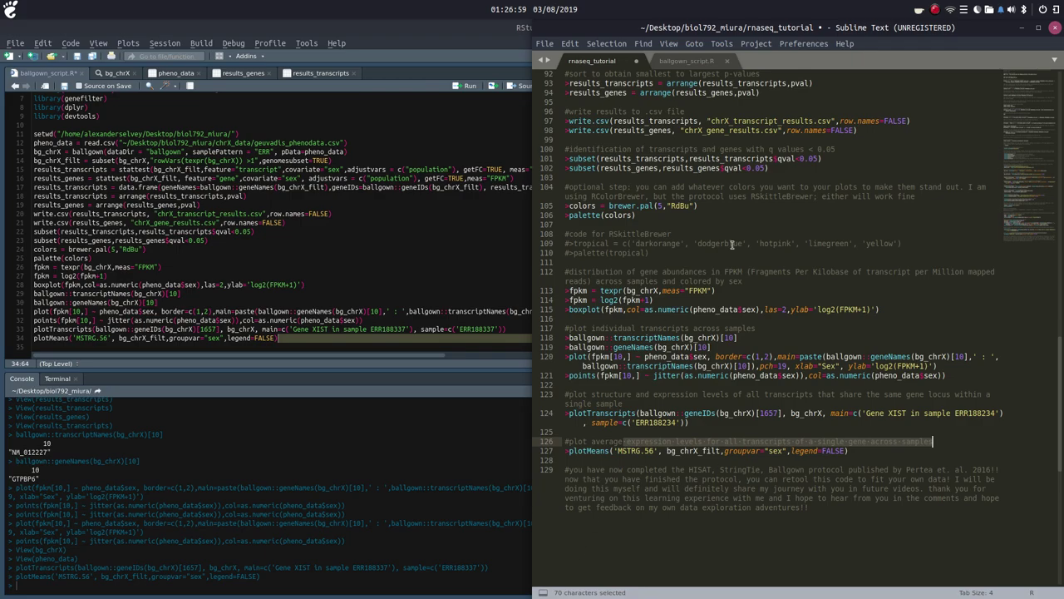
{"action": "left_click", "coordinate": [1021, 27]}
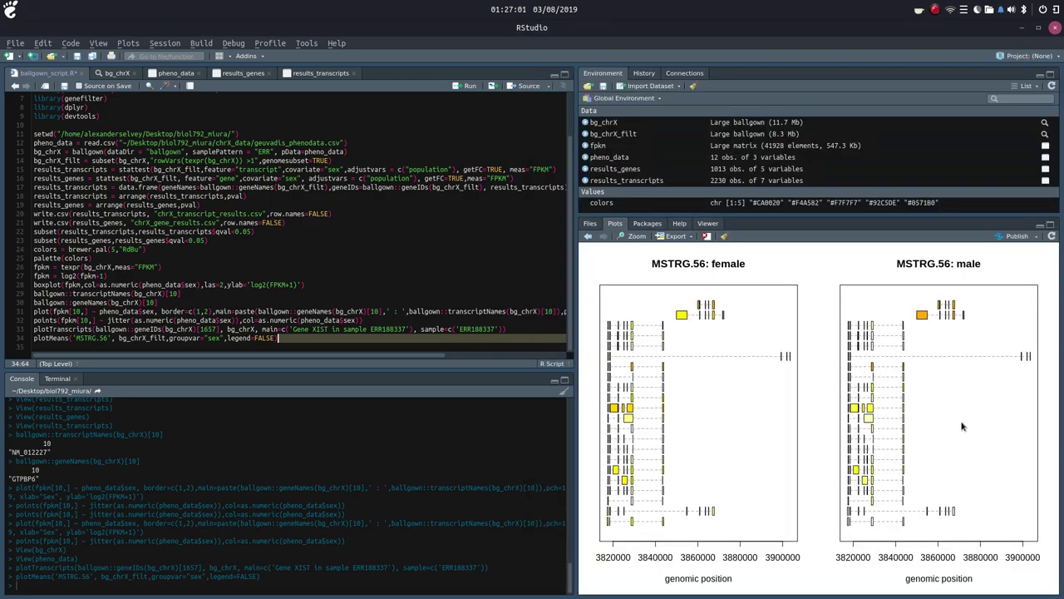
{"action": "left_click", "coordinate": [300, 344]}
Switch to Sublime Text, read the closing comment on line 129 of rnaseq_tutorial while highlighting its passages, and return to RStudio
{"action": "left_click", "coordinate": [551, 579]}
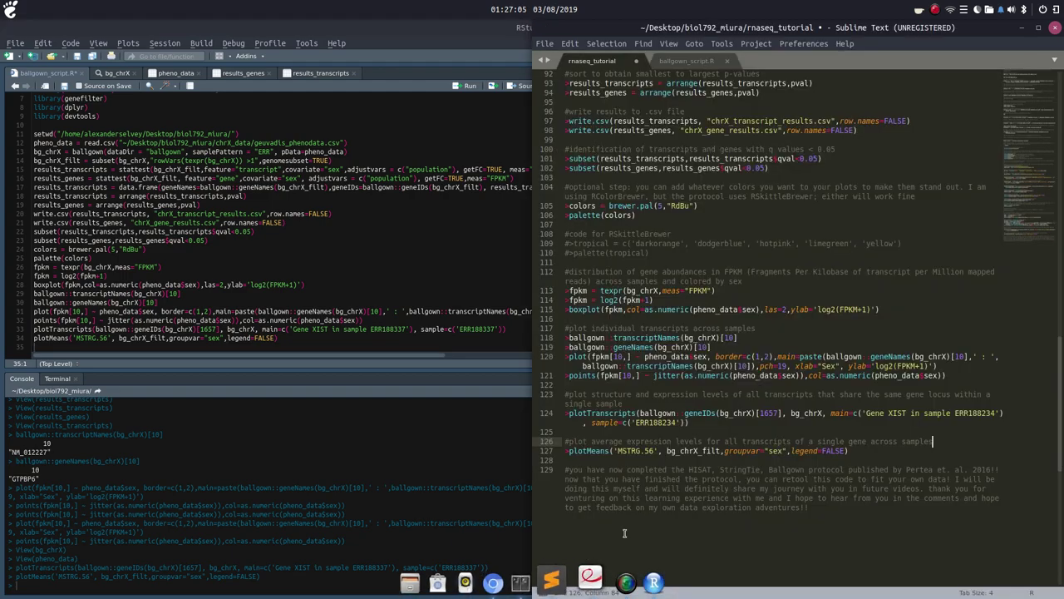
{"action": "left_click_drag", "start_coordinate": [566, 470], "coordinate": [837, 524]}
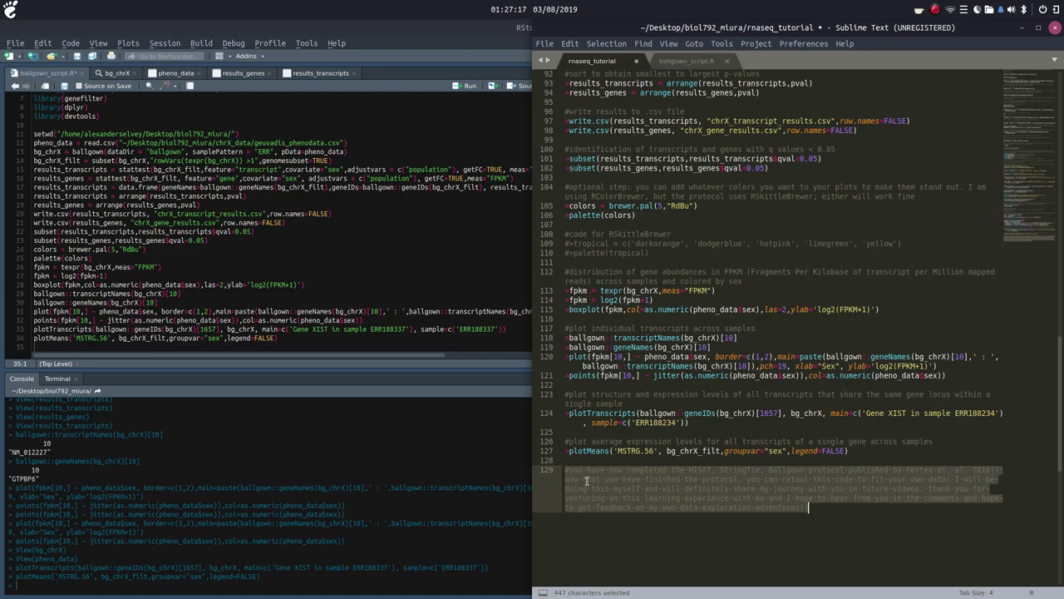
{"action": "left_click", "coordinate": [844, 480]}
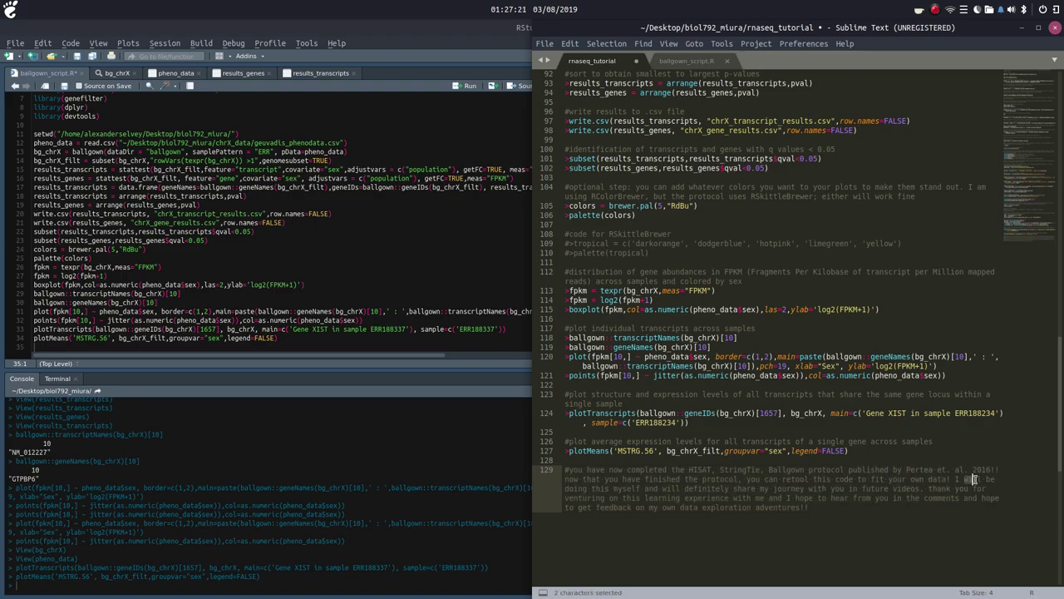
{"action": "left_click_drag", "start_coordinate": [952, 480], "coordinate": [648, 489]}
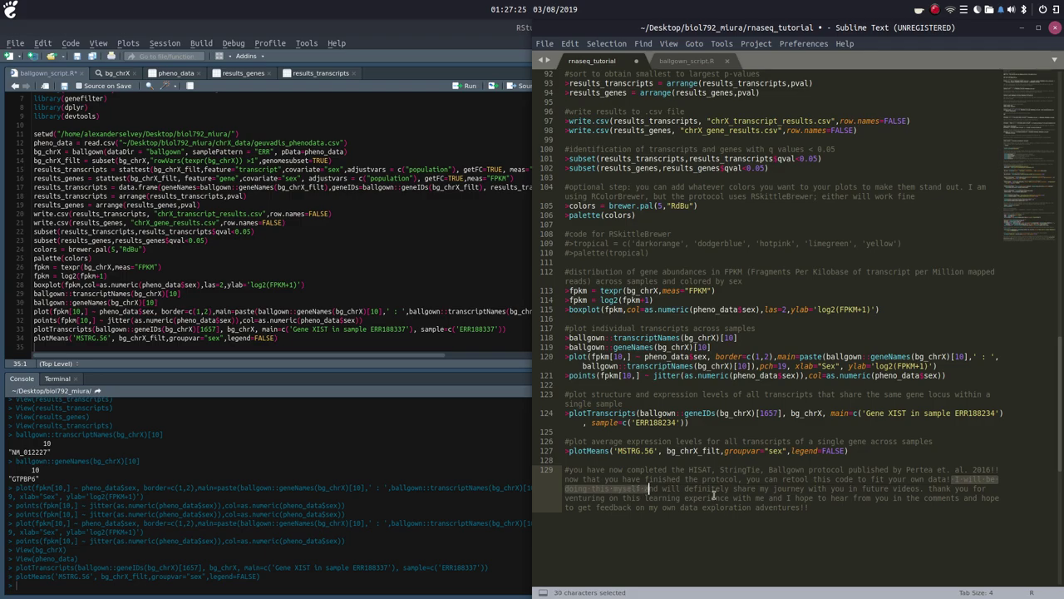
{"action": "left_click", "coordinate": [832, 506]}
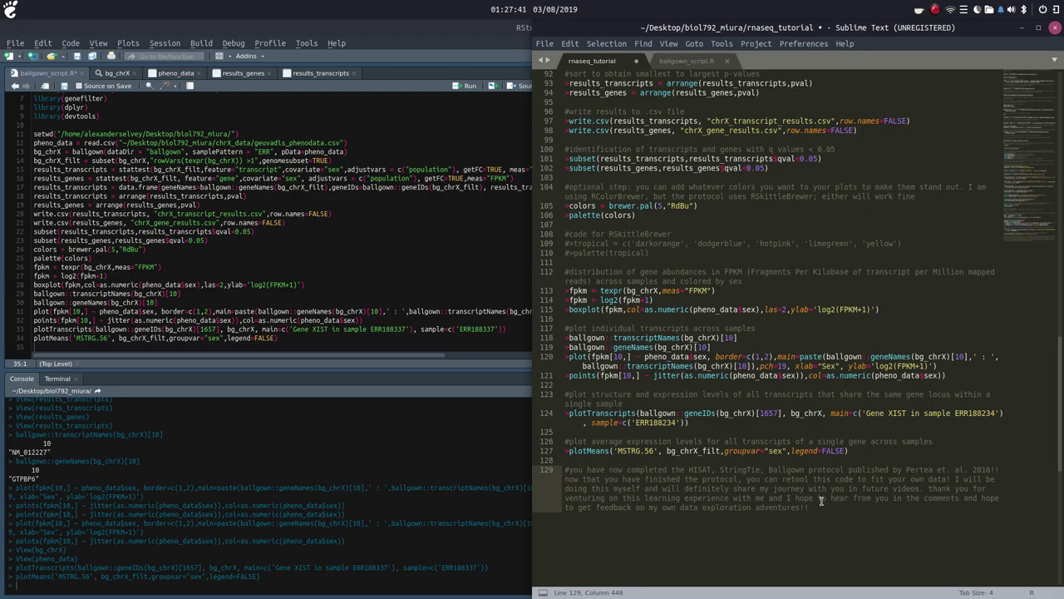
{"action": "left_click_drag", "start_coordinate": [809, 507], "coordinate": [626, 507]}
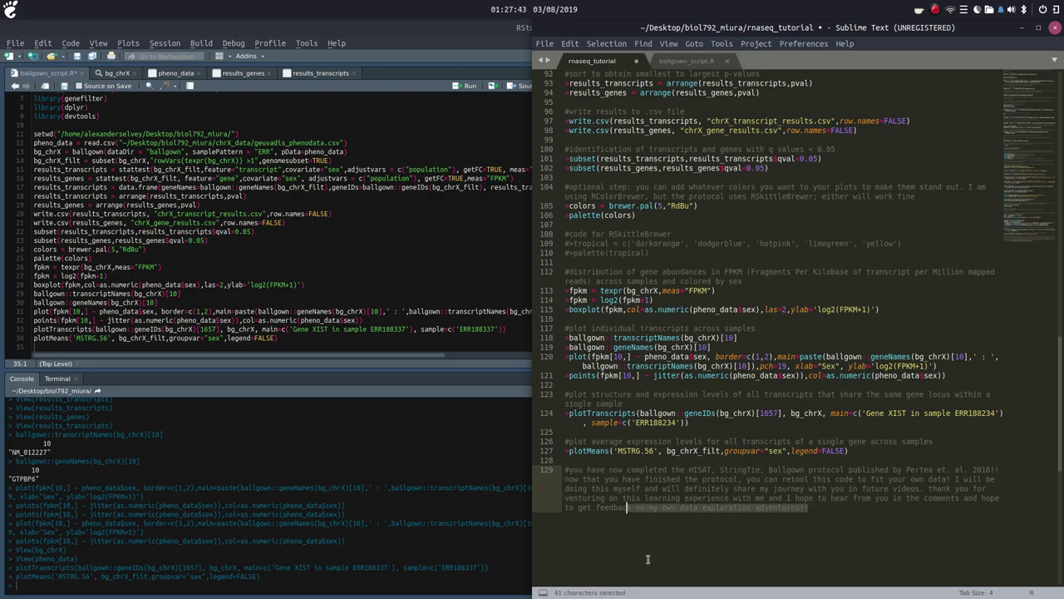
{"action": "left_click", "coordinate": [1021, 28]}
Look back through the XIST, GTPBP6 and FPKM boxplots, forward to XIST, and back to the GTPBP6 plot
{"action": "left_click", "coordinate": [588, 237]}
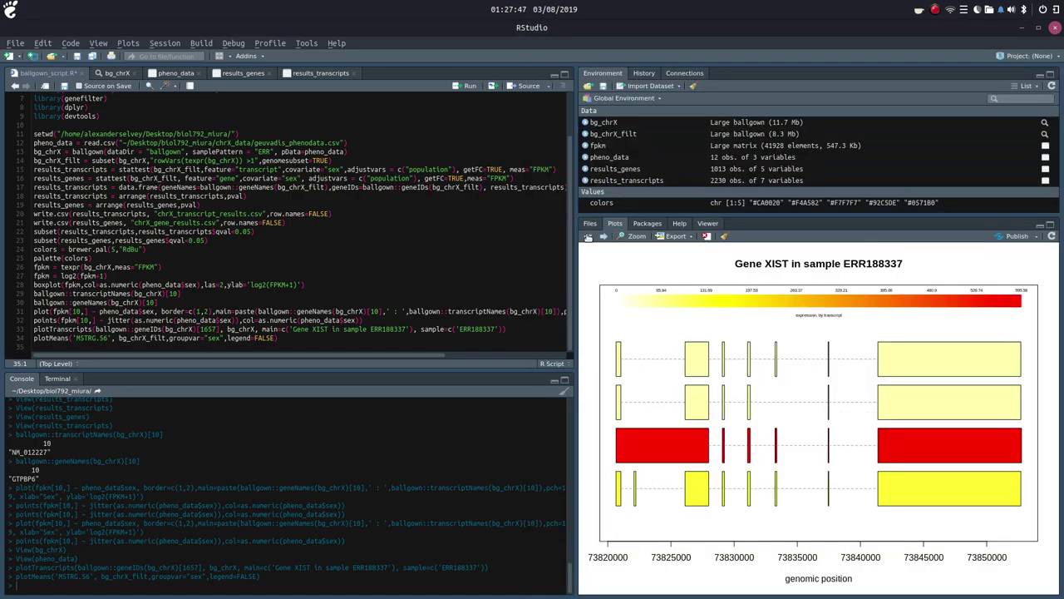
{"action": "left_click", "coordinate": [587, 237]}
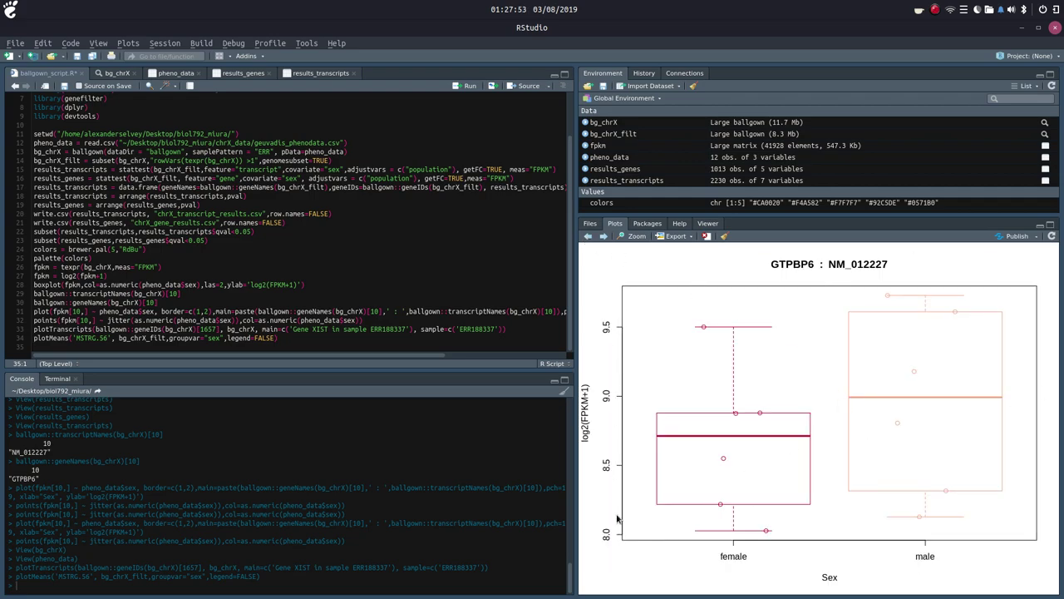
{"action": "left_click", "coordinate": [588, 238]}
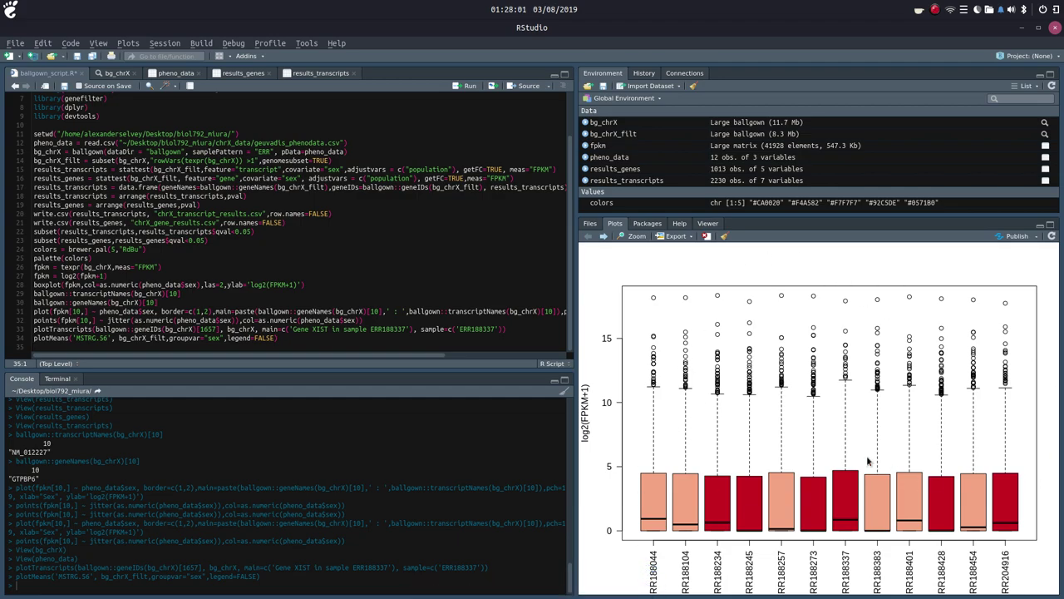
{"action": "left_click", "coordinate": [603, 236]}
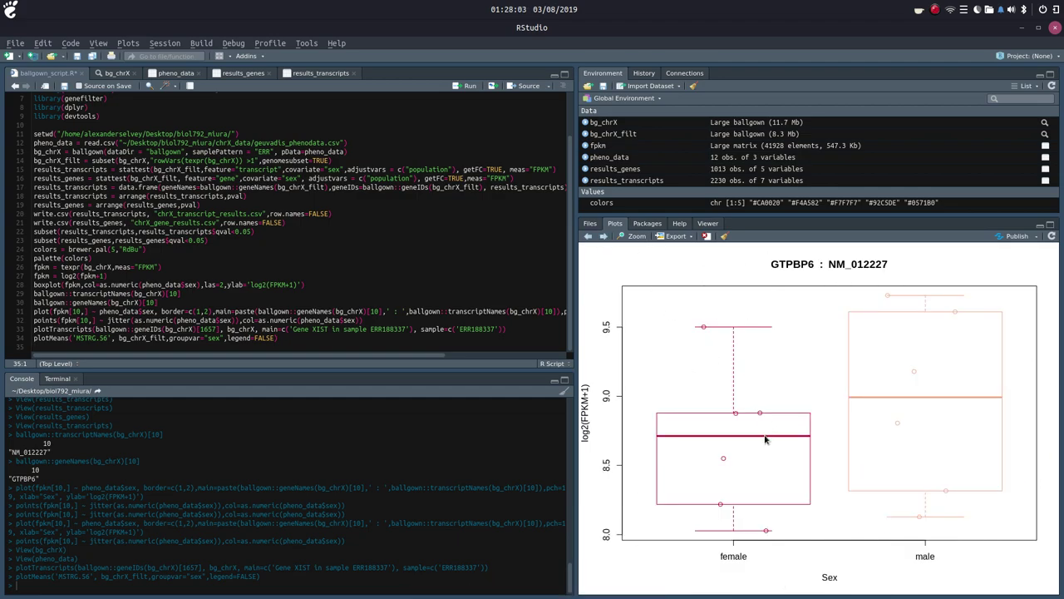
{"action": "left_click", "coordinate": [603, 236]}
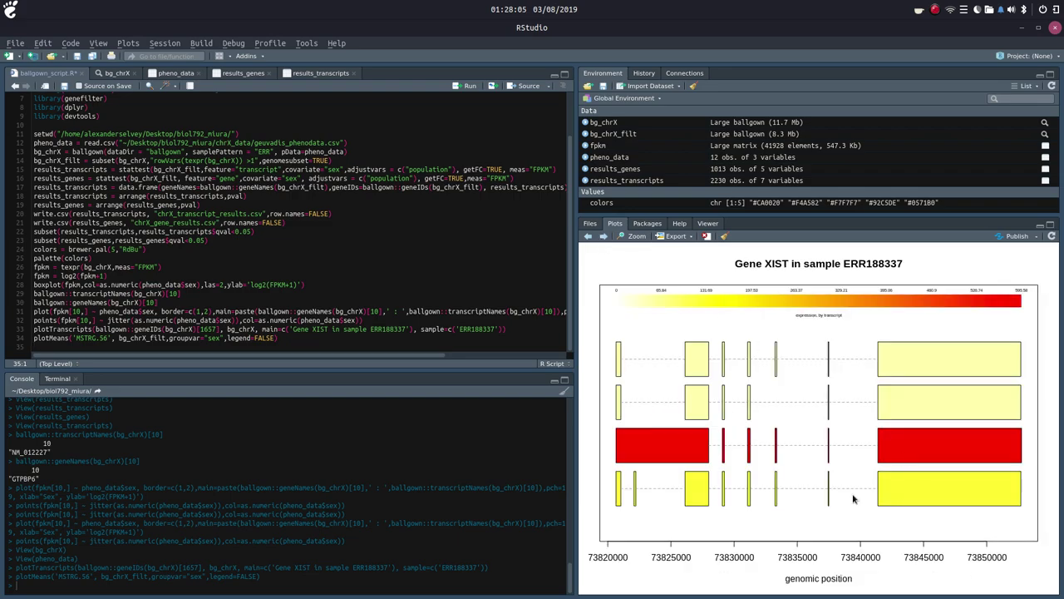
{"action": "left_click", "coordinate": [587, 236]}
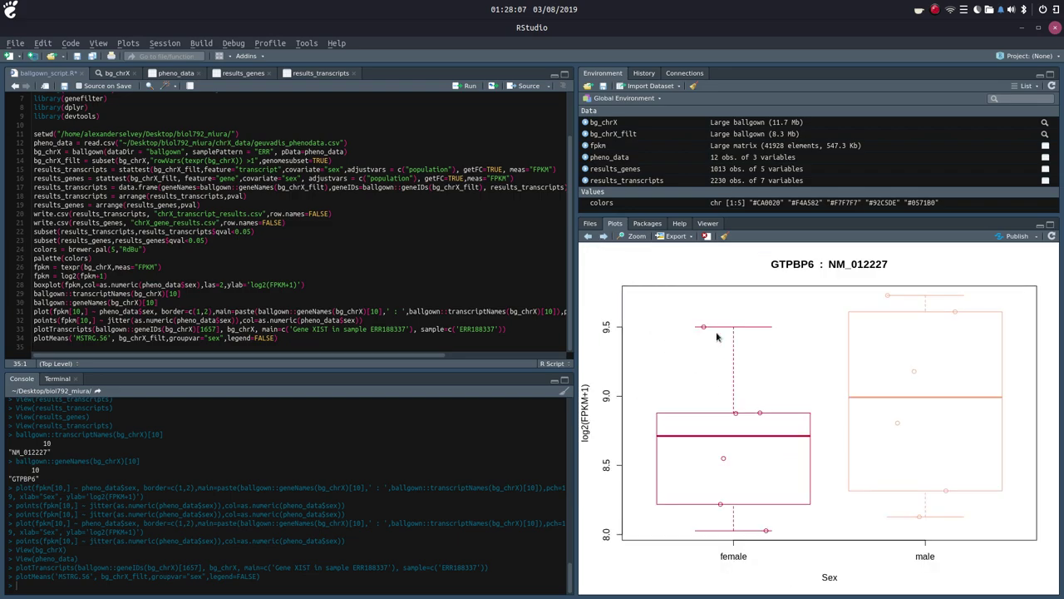
Switch to hisat2.pdf and compare its Figures 3 and 4 with the GTPBP6 plot and FPKM boxplot in RStudio
{"action": "left_click", "coordinate": [588, 580]}
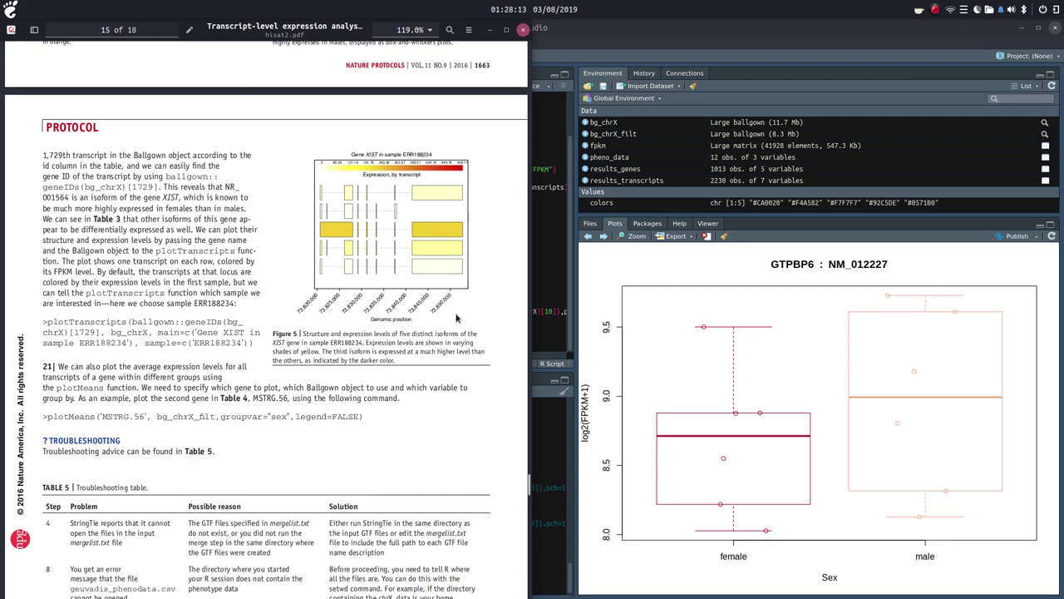
{"action": "scroll", "coordinate": [411, 363], "scroll_direction": "up", "scroll_amount": 5}
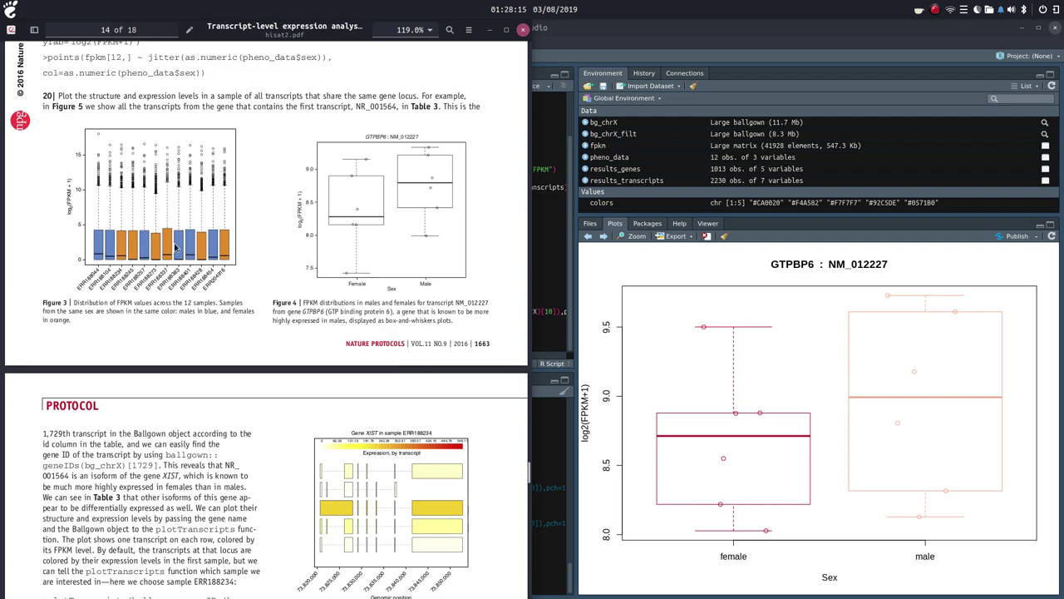
{"action": "left_click", "coordinate": [587, 236]}
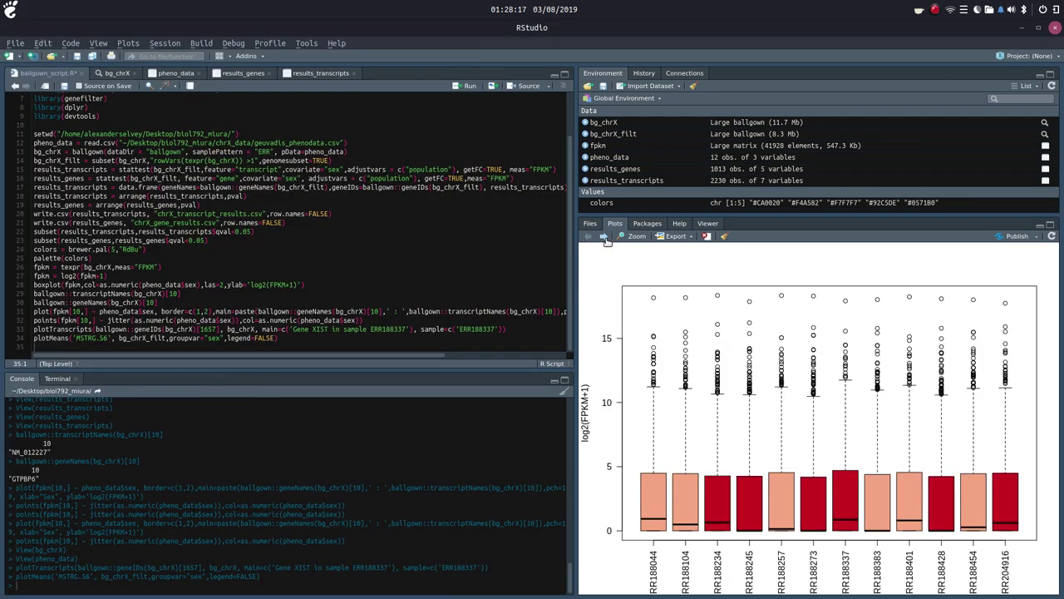
{"action": "left_click", "coordinate": [615, 582]}
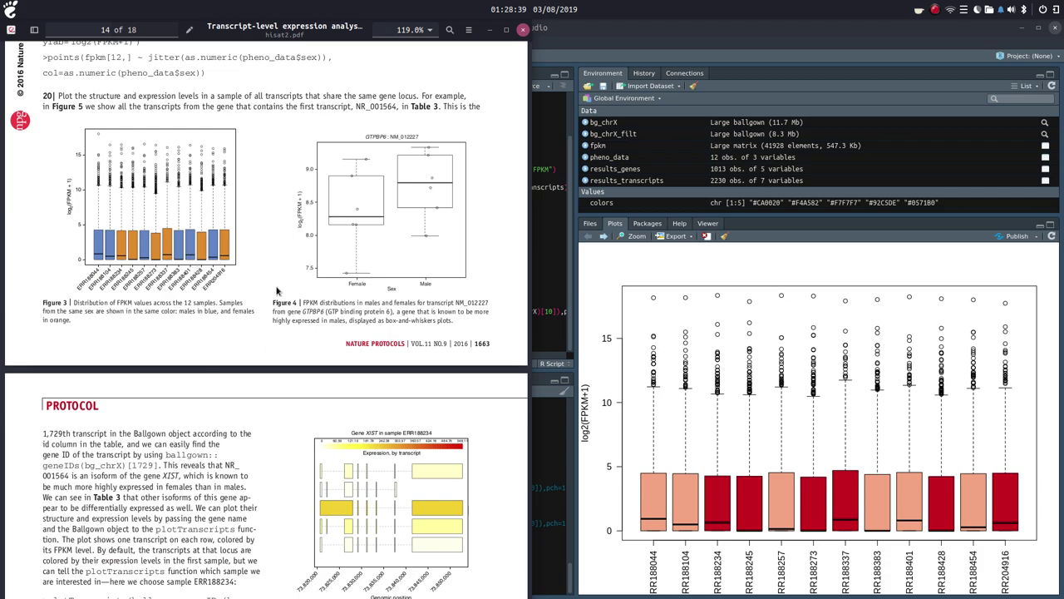
{"action": "left_click", "coordinate": [489, 31]}
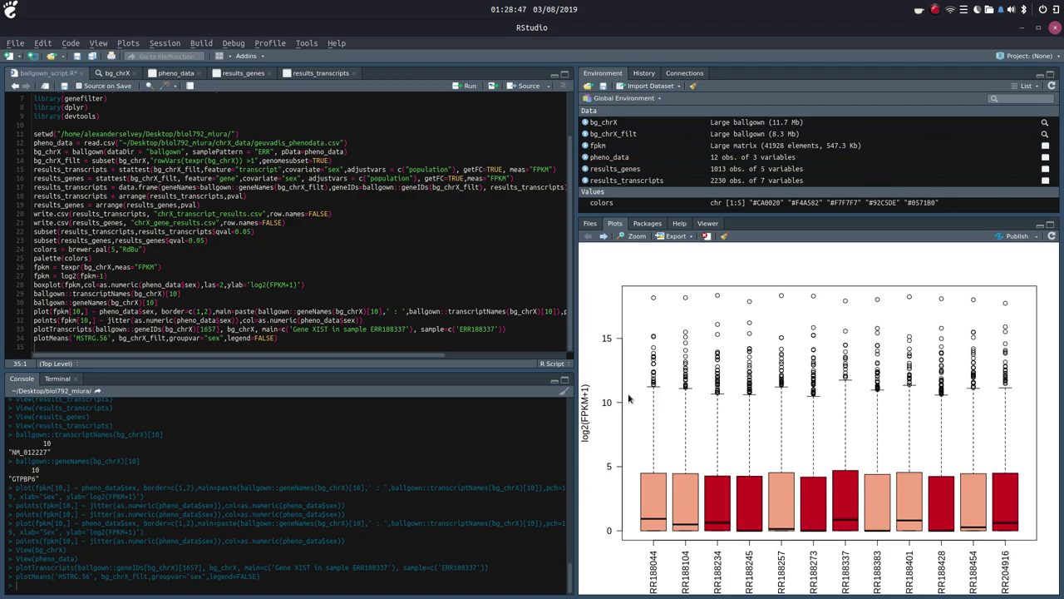
Switch to hisat2.pdf, find Table 5, and highlight the problem, possible reason and solution given for step 9
{"action": "mouse_move", "coordinate": [640, 592]}
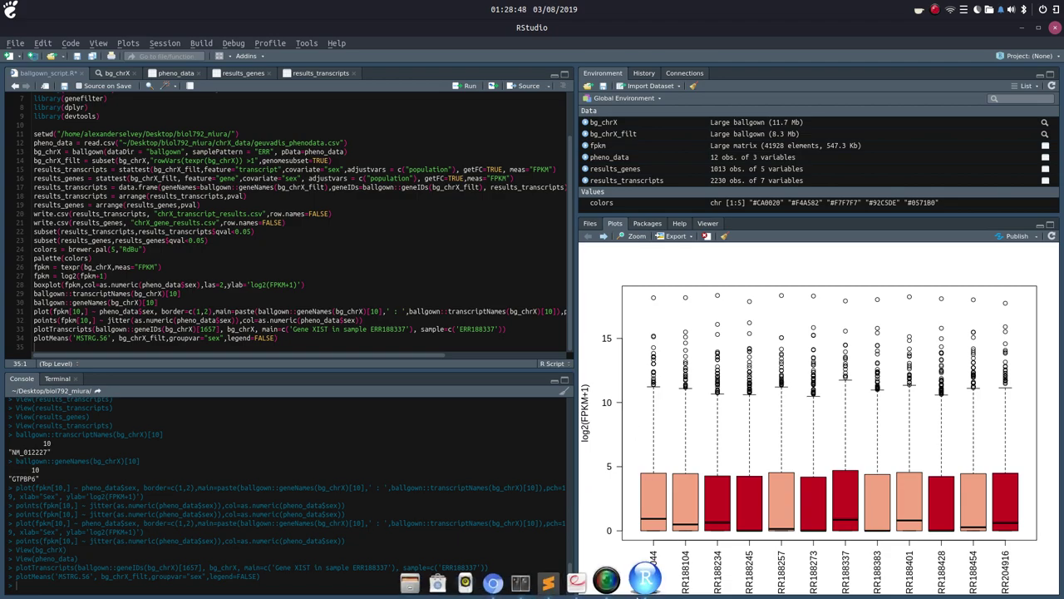
{"action": "left_click", "coordinate": [588, 581]}
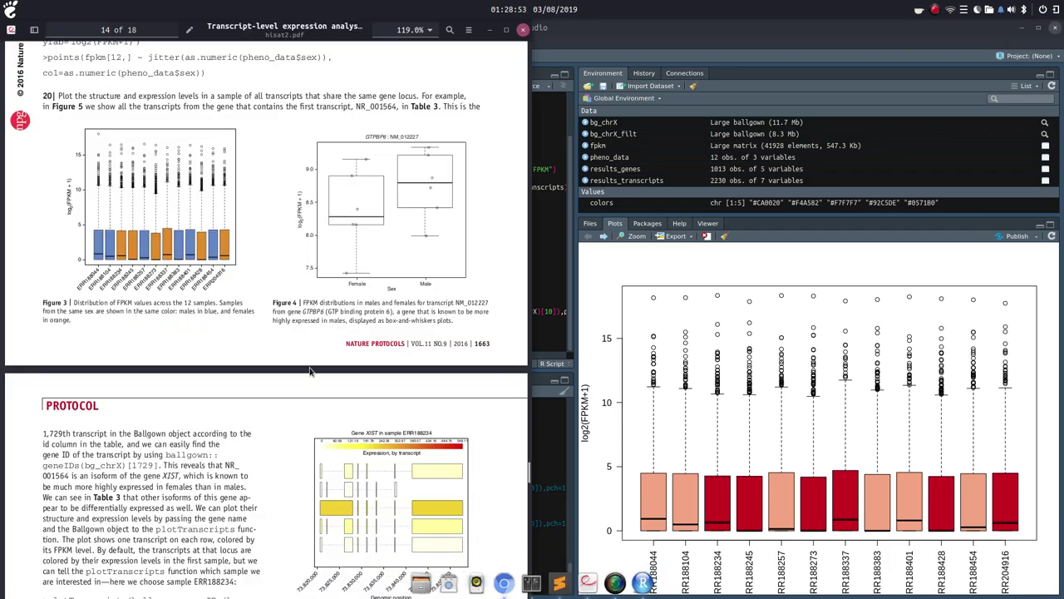
{"action": "scroll", "coordinate": [309, 372], "scroll_direction": "down", "scroll_amount": 10}
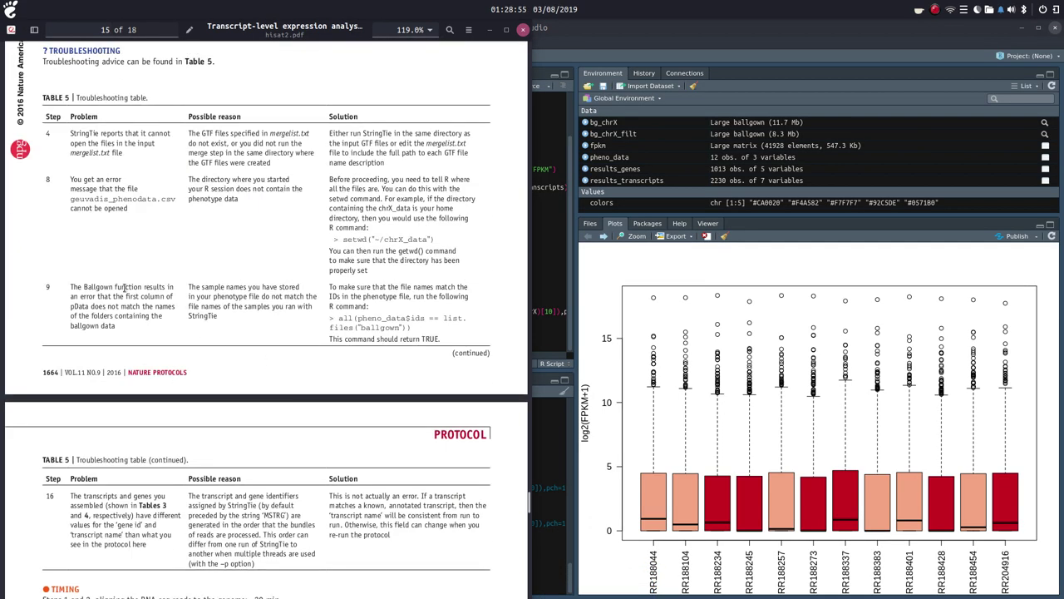
{"action": "left_click_drag", "start_coordinate": [73, 290], "coordinate": [175, 308]}
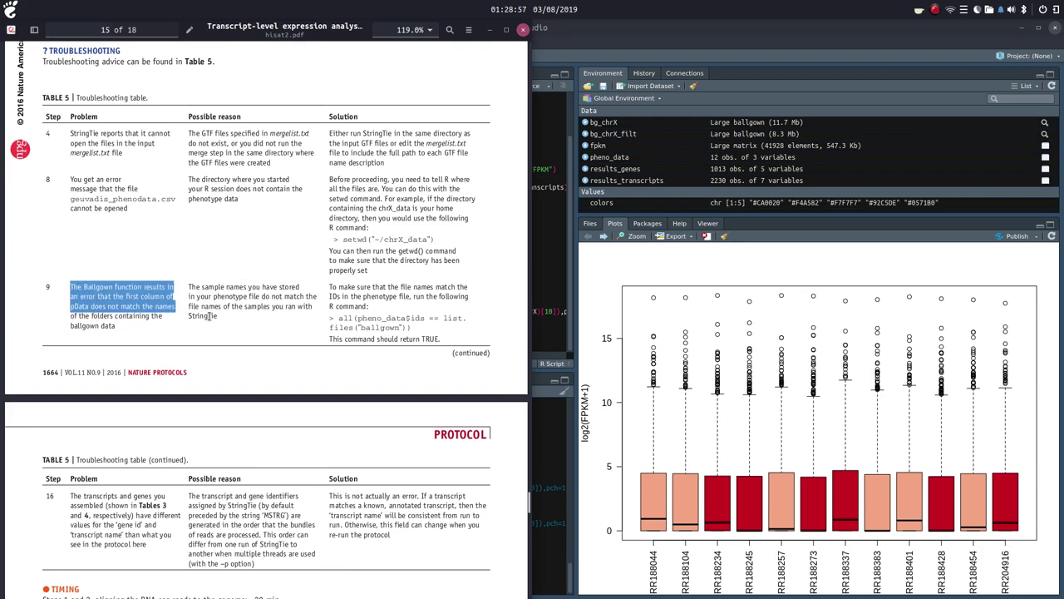
{"action": "left_click", "coordinate": [281, 317]}
{"action": "left_click_drag", "start_coordinate": [272, 323], "coordinate": [183, 284]}
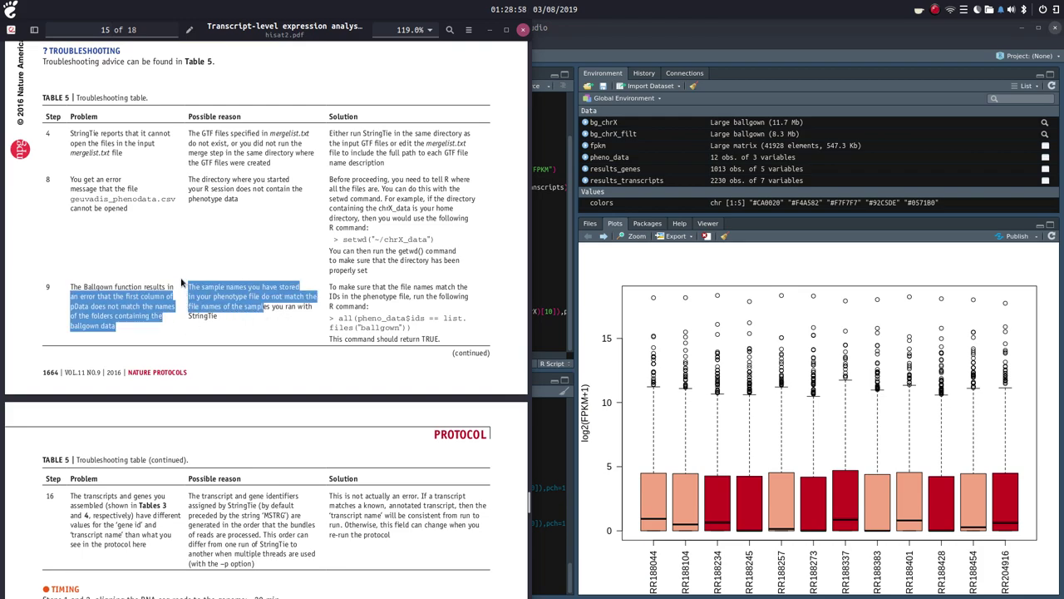
{"action": "left_click", "coordinate": [237, 329]}
{"action": "left_click_drag", "start_coordinate": [332, 287], "coordinate": [474, 347]}
{"action": "left_click", "coordinate": [391, 357]}
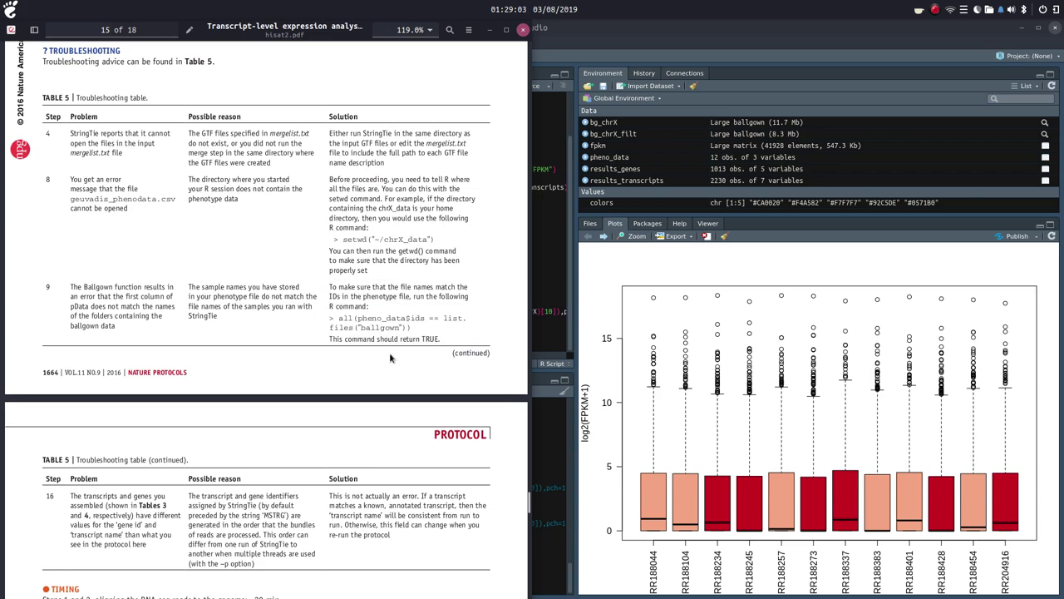
Highlight the step 16 reason and solution in Table 5, look over the timing section and Table 6, and return to RStudio
{"action": "scroll", "coordinate": [389, 351], "scroll_direction": "down", "scroll_amount": 3}
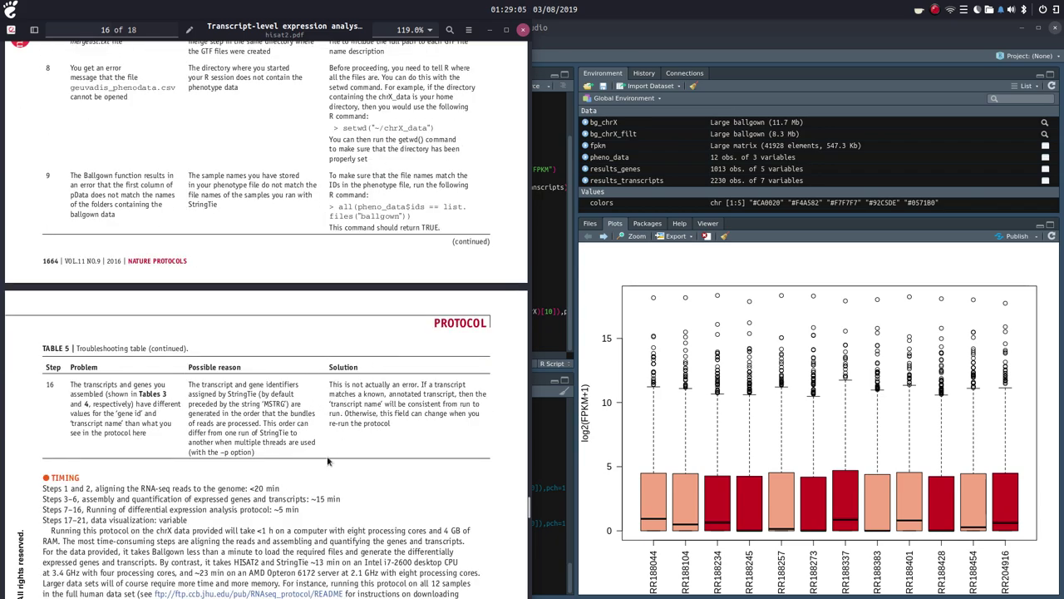
{"action": "scroll", "coordinate": [303, 480], "scroll_direction": "down", "scroll_amount": 3}
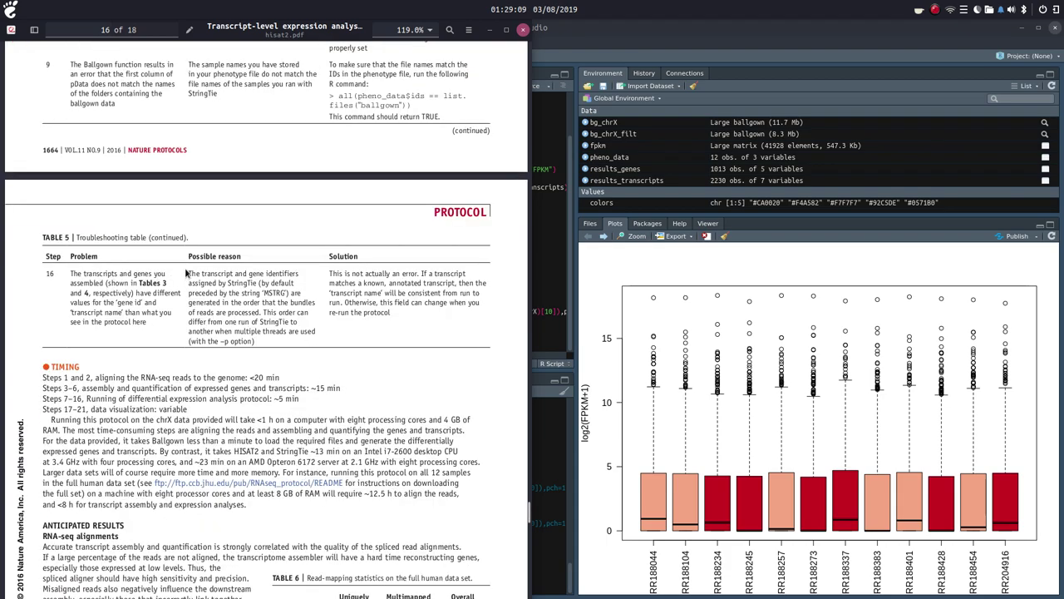
{"action": "left_click_drag", "start_coordinate": [188, 273], "coordinate": [258, 346]}
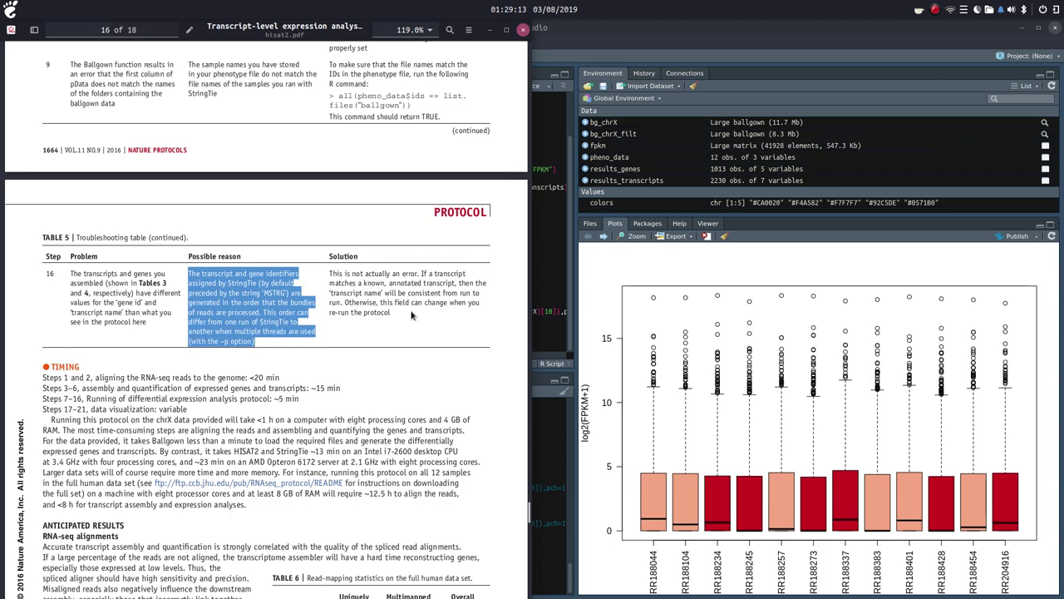
{"action": "left_click_drag", "start_coordinate": [406, 303], "coordinate": [334, 280]}
{"action": "left_click", "coordinate": [383, 311]}
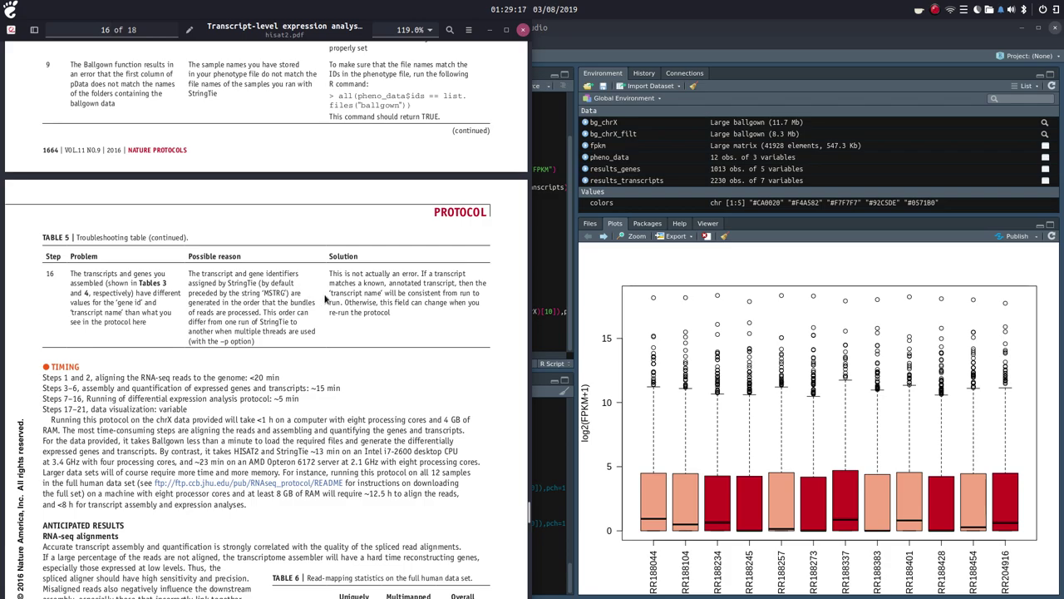
{"action": "scroll", "coordinate": [326, 300], "scroll_direction": "down", "scroll_amount": 5}
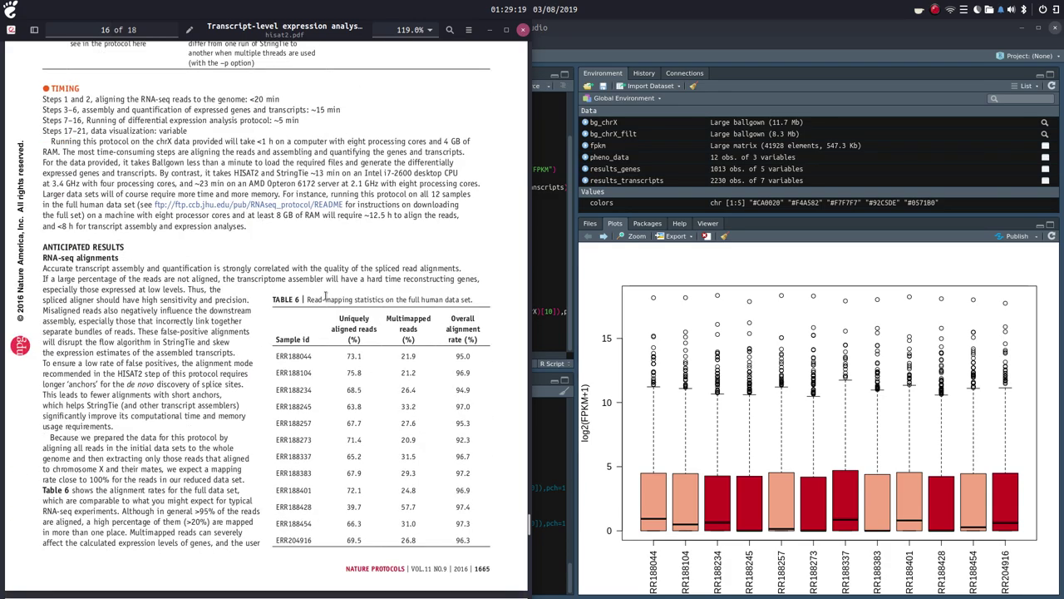
{"action": "left_click", "coordinate": [490, 29]}
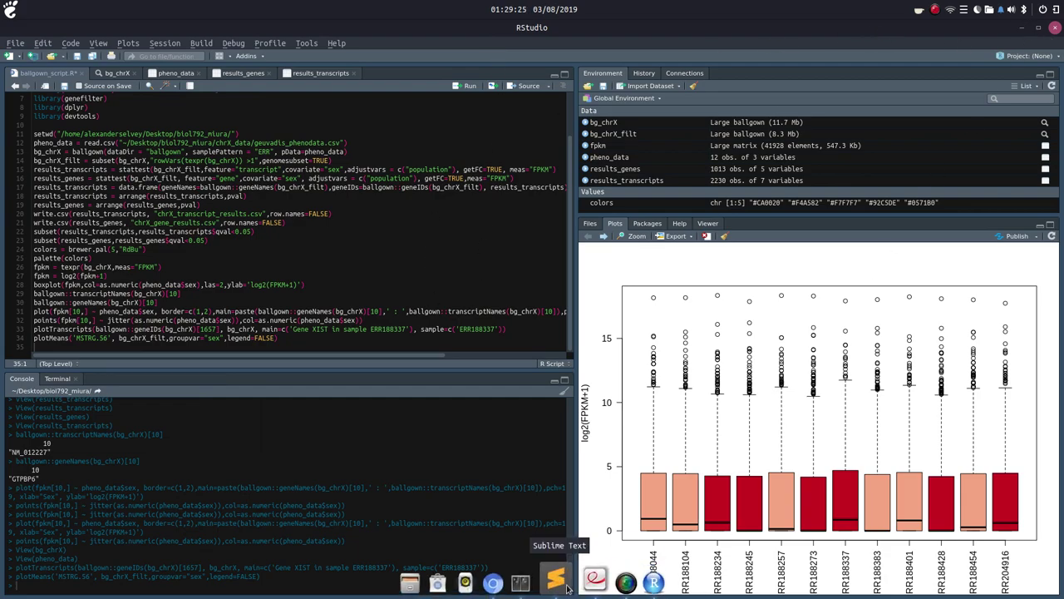
Switch to Sublime Text, save rnaseq_tutorial, and highlight the guidelines title on line 1 of the file
{"action": "left_click", "coordinate": [568, 580]}
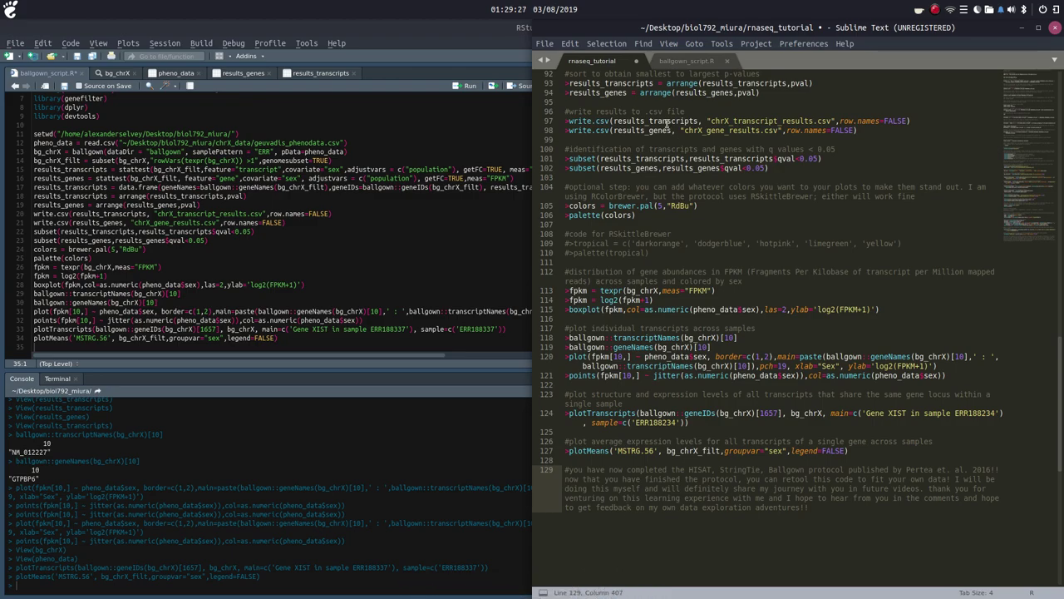
{"action": "key", "text": "ctrl+s"}
{"action": "scroll", "coordinate": [716, 266], "scroll_direction": "up", "scroll_amount": 7}
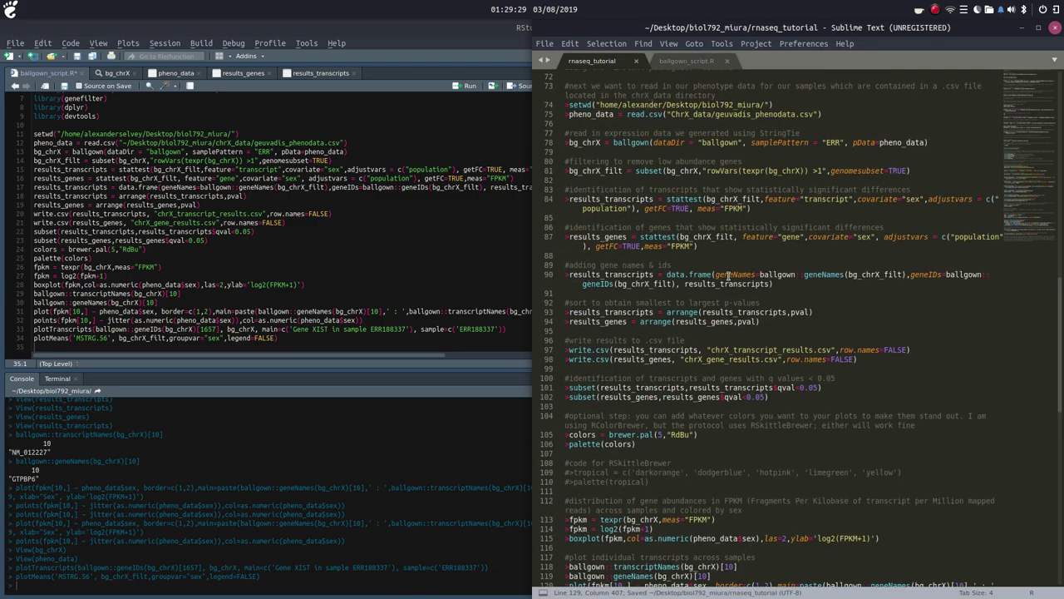
{"action": "scroll", "coordinate": [729, 277], "scroll_direction": "up", "scroll_amount": 20}
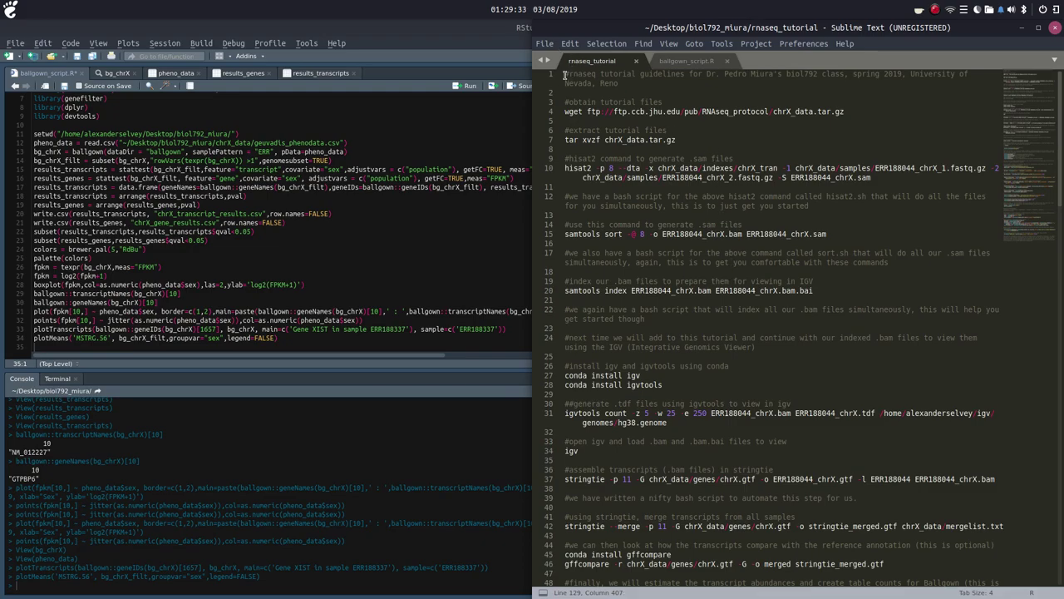
{"action": "left_click_drag", "start_coordinate": [565, 76], "coordinate": [648, 79]}
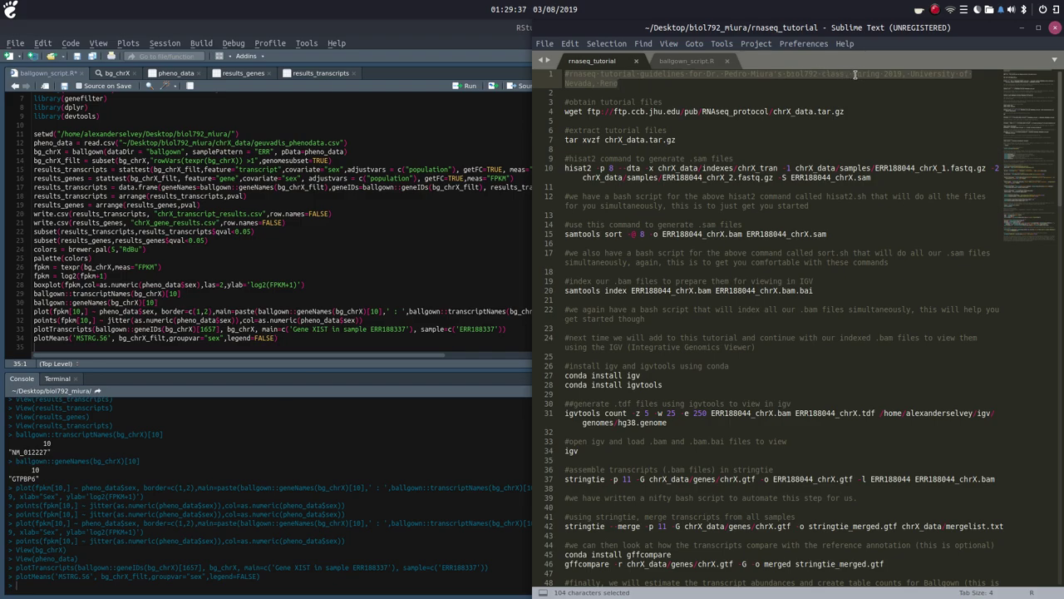
{"action": "left_click", "coordinate": [927, 102]}
Look through the rnaseq_tutorial commands down to the closing notes, then briefly check the timing section and Table 6 in hisat2.pdf
{"action": "scroll", "coordinate": [924, 100], "scroll_direction": "down", "scroll_amount": 10}
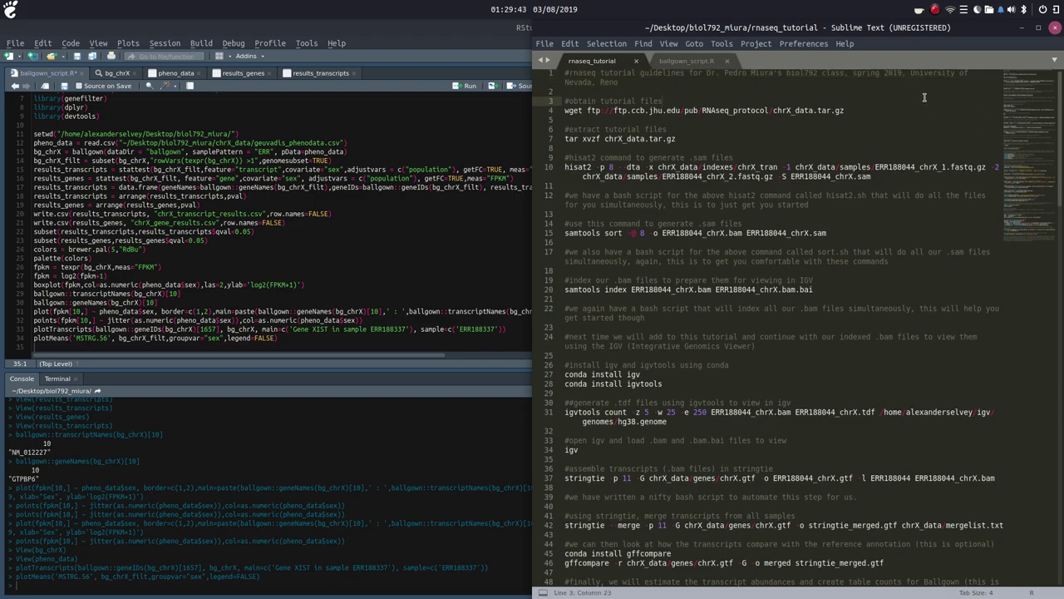
{"action": "scroll", "coordinate": [924, 98], "scroll_direction": "down", "scroll_amount": 20}
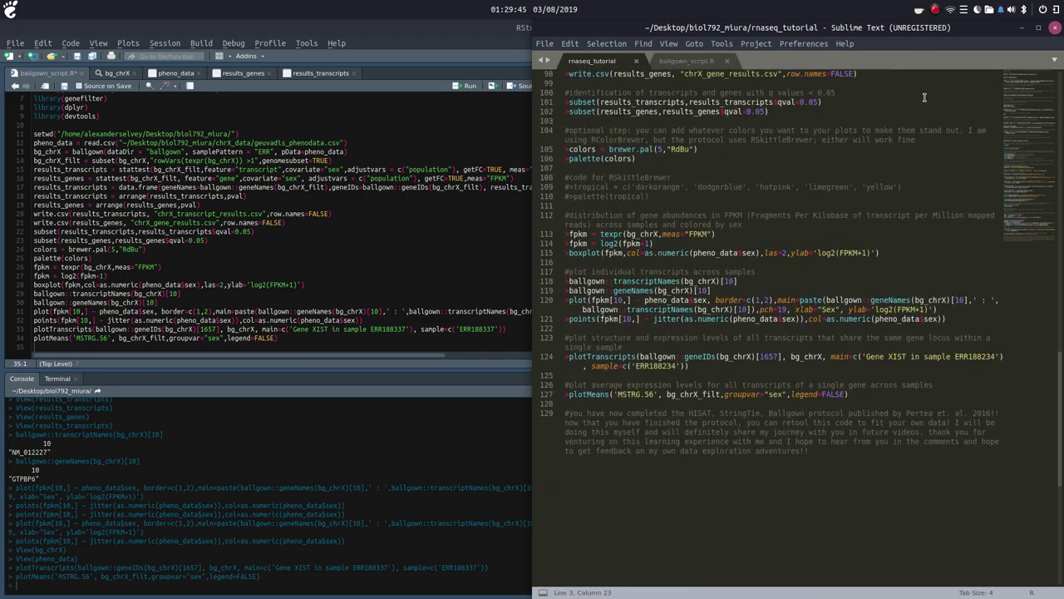
{"action": "scroll", "coordinate": [924, 98], "scroll_direction": "up", "scroll_amount": 11}
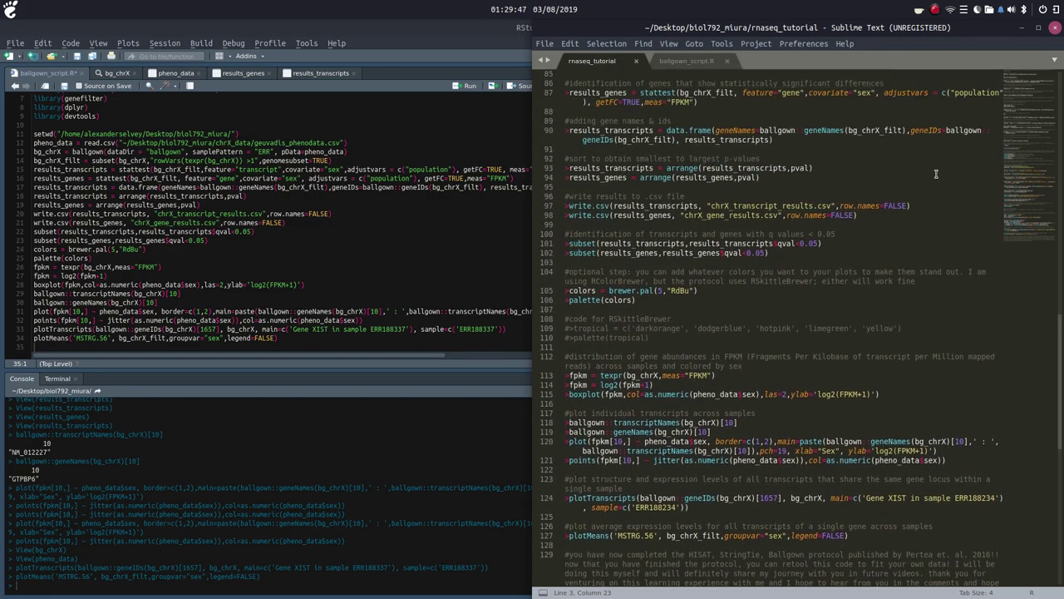
{"action": "scroll", "coordinate": [935, 174], "scroll_direction": "down", "scroll_amount": 1}
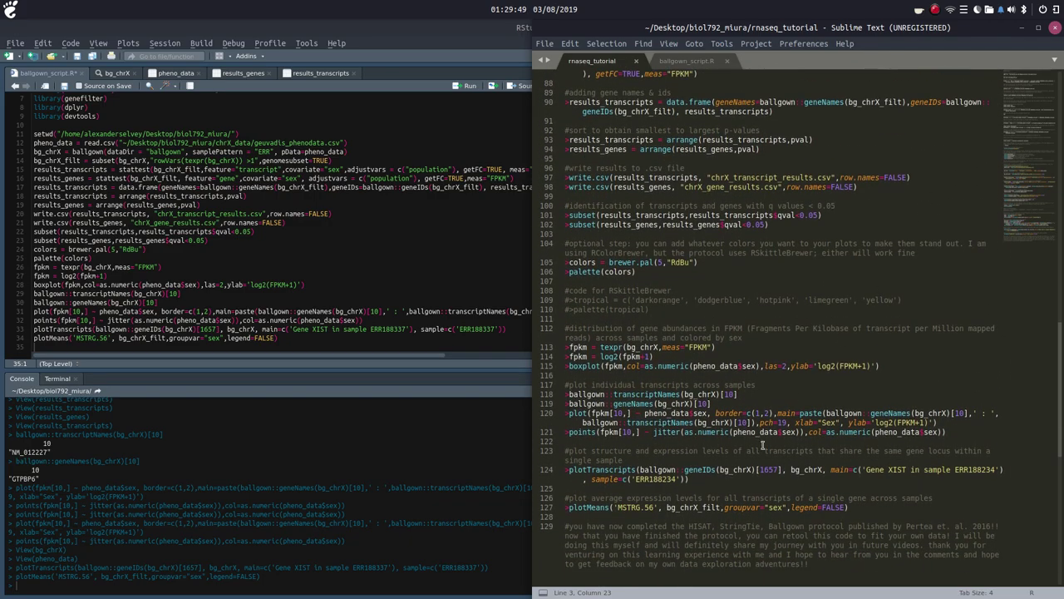
{"action": "left_click", "coordinate": [584, 587]}
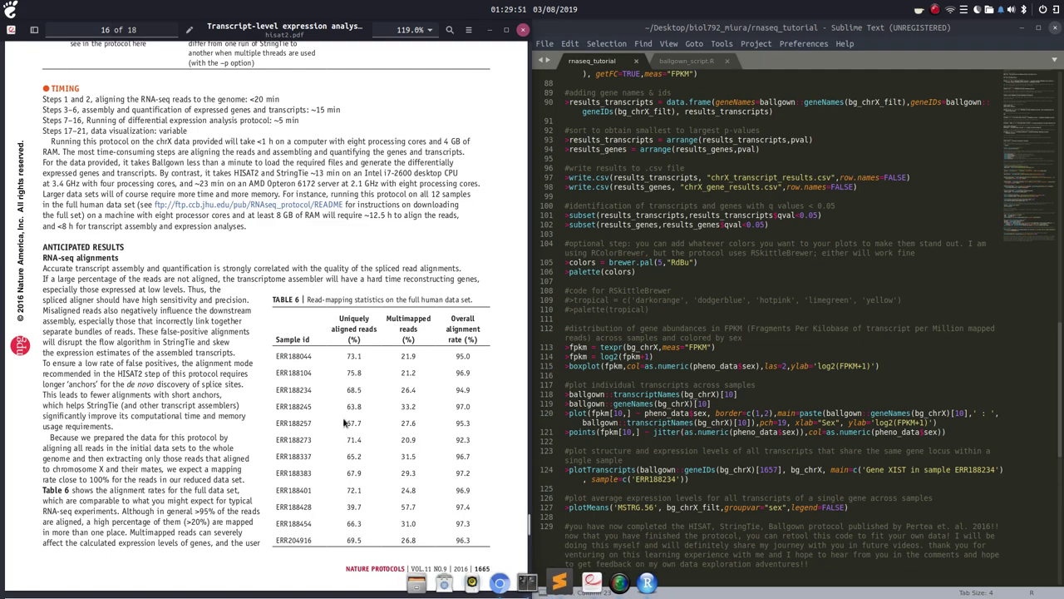
{"action": "key", "text": "alt+Tab"}
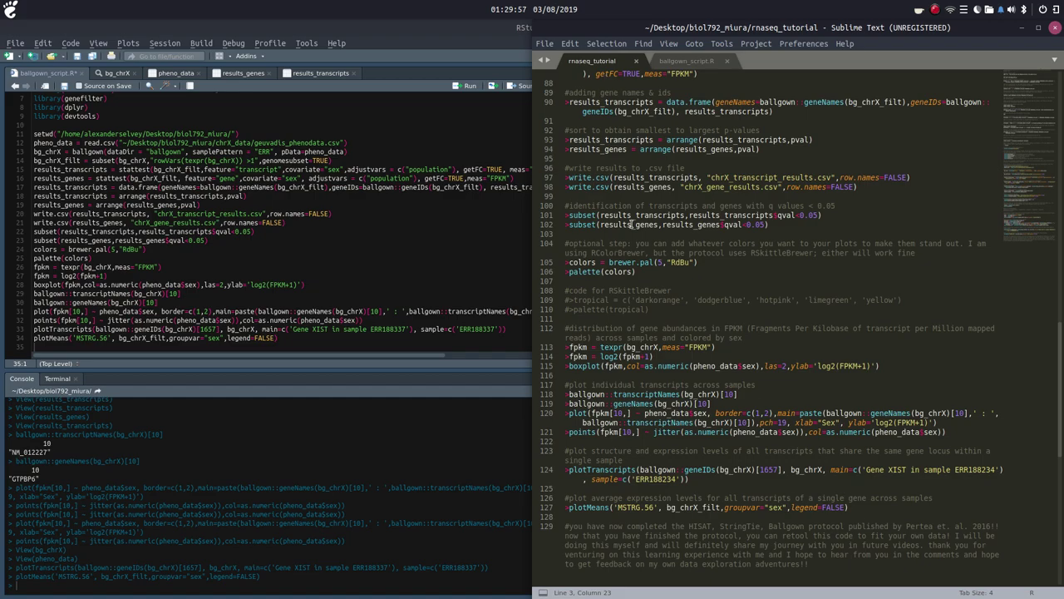
Show ballgown_script.R in Sublime Text and highlight its first line, #!/usr/bin/R
{"action": "left_click", "coordinate": [689, 61]}
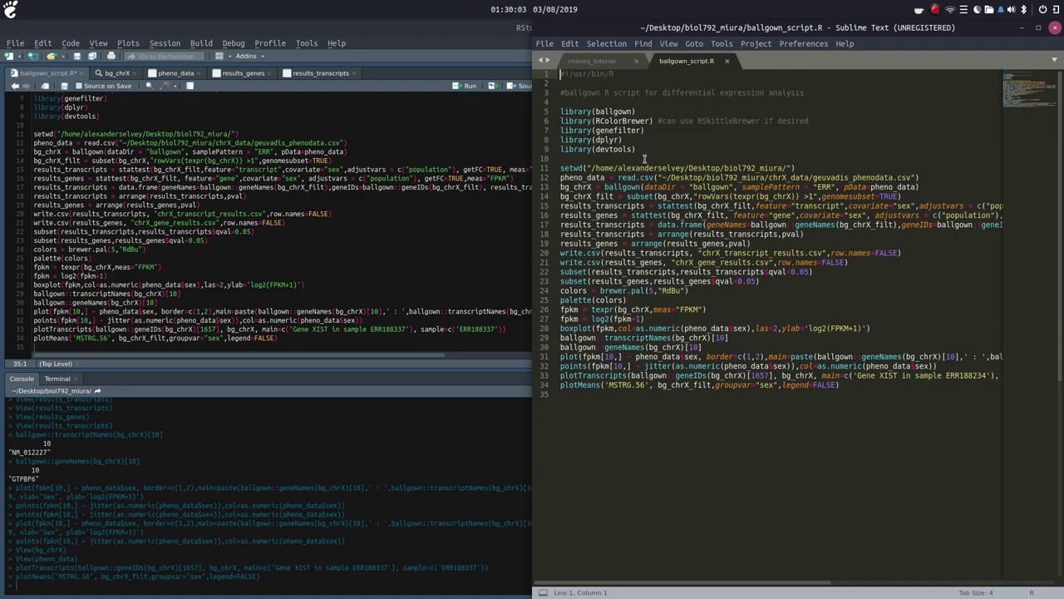
{"action": "triple_click", "coordinate": [562, 75]}
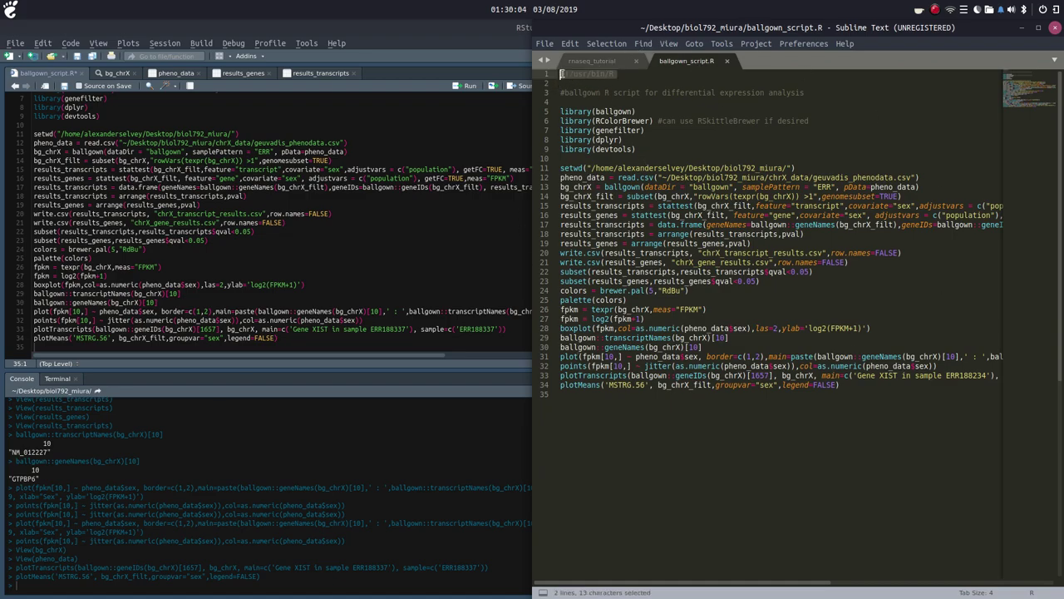
{"action": "left_click", "coordinate": [626, 76]}
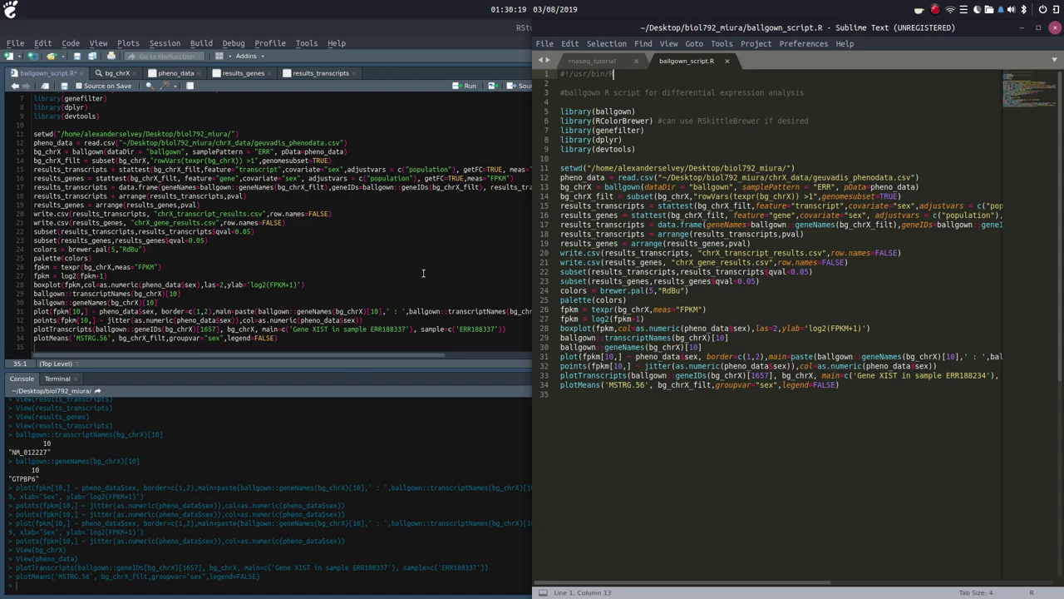
{"action": "mouse_move", "coordinate": [524, 590]}
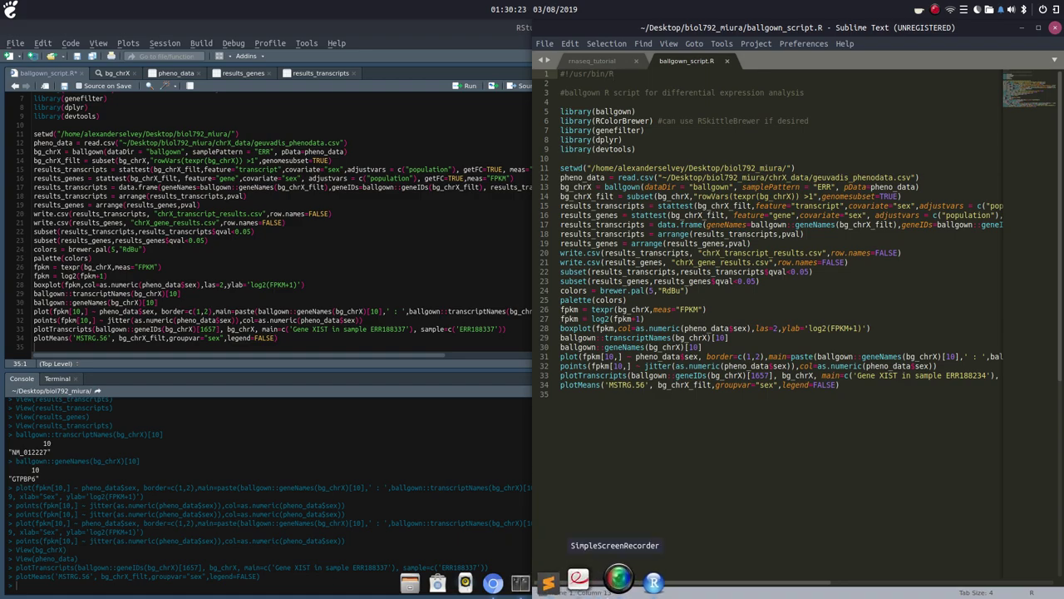
{"action": "left_click", "coordinate": [619, 587]}
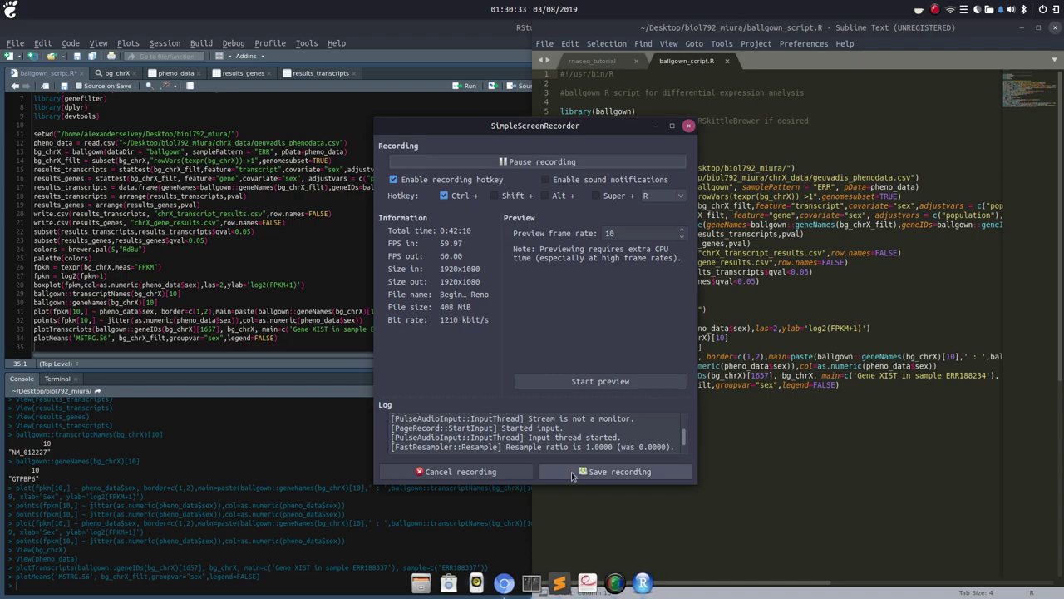